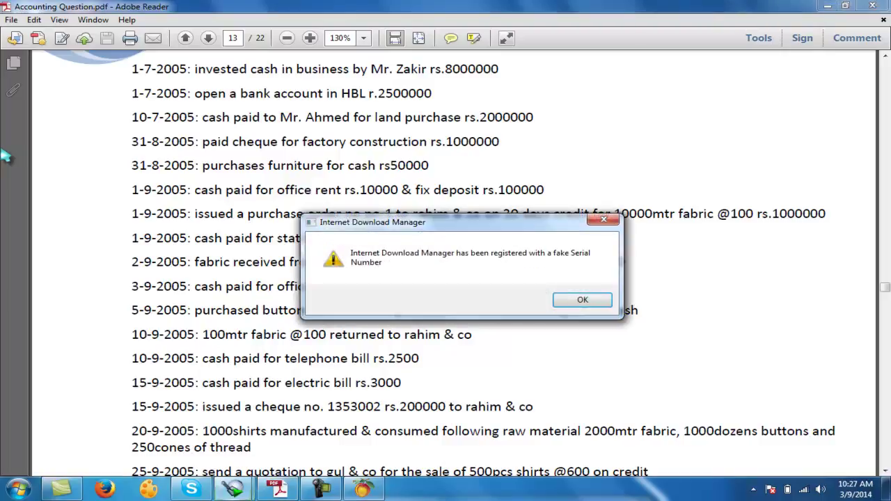
- In Peachtree Accounting, name the new company Manufacturing and choose to build your own company
{"action": "left_click_drag", "start_coordinate": [433, 223], "coordinate": [527, 498]}
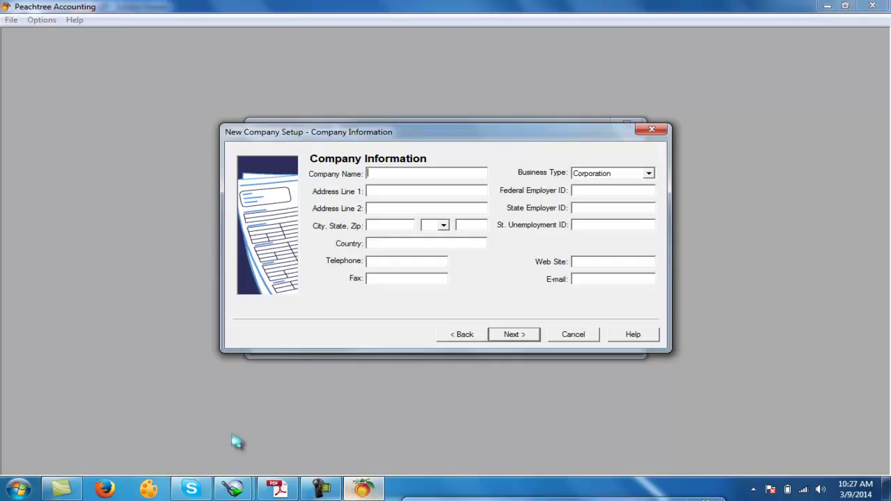
{"action": "left_click", "coordinate": [362, 488]}
{"action": "type", "text": "Manufacturing"}
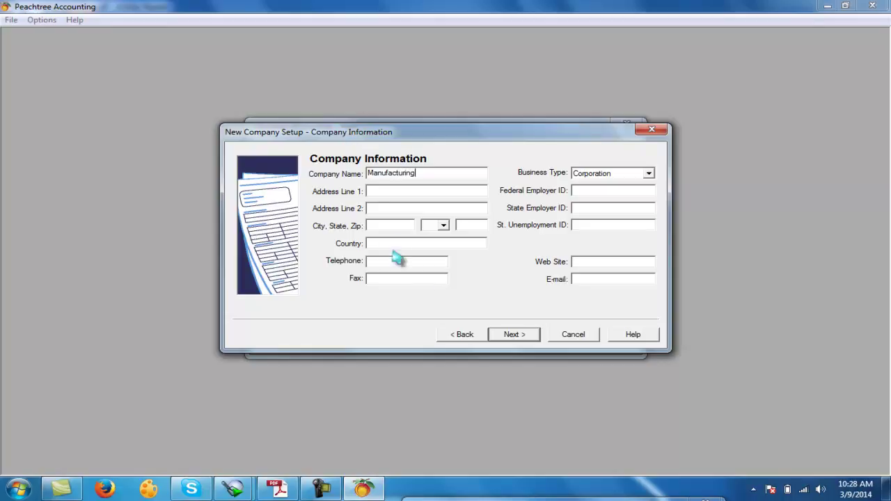
{"action": "left_click", "coordinate": [513, 334]}
{"action": "left_click", "coordinate": [382, 289]}
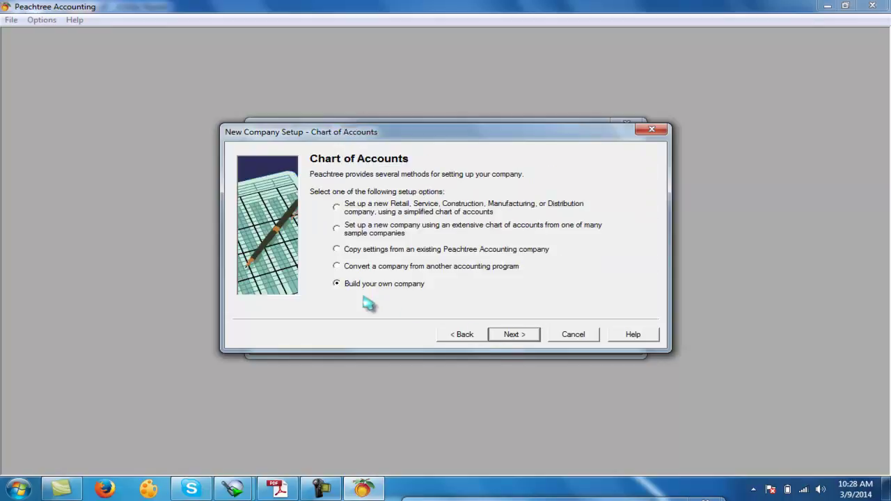
- Complete the new company setup, keeping the Real Time posting method and the remaining default options
{"action": "left_click", "coordinate": [507, 334]}
{"action": "left_click", "coordinate": [509, 337]}
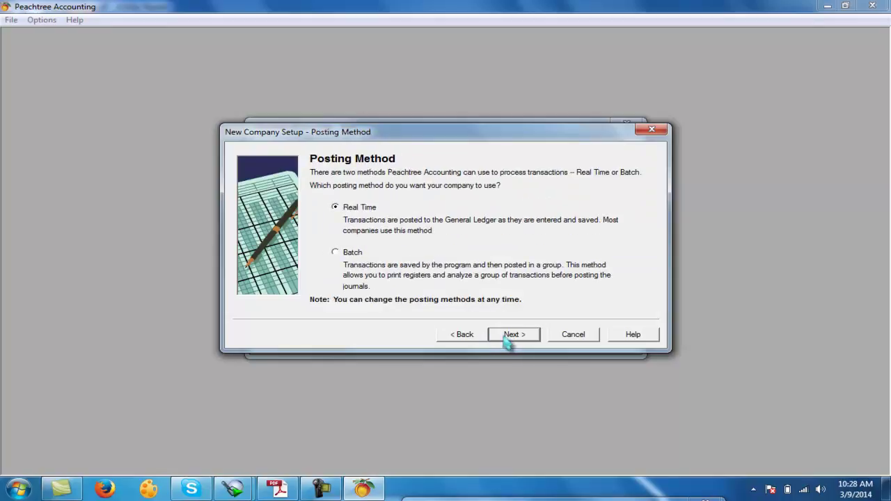
{"action": "left_click", "coordinate": [509, 336]}
{"action": "left_click", "coordinate": [509, 336]}
{"action": "left_click", "coordinate": [509, 337]}
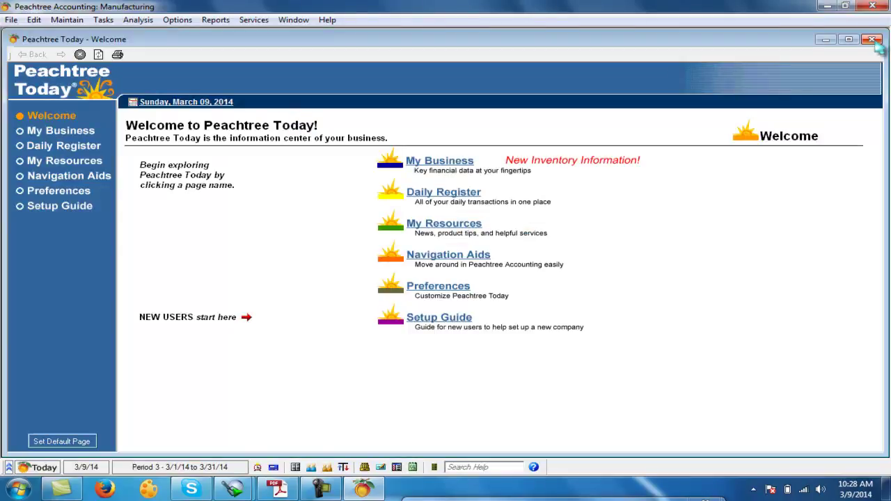
- Close the welcome window and add an equity account to the chart of accounts with ID and description capital
{"action": "left_click", "coordinate": [872, 40]}
{"action": "left_click", "coordinate": [66, 19]}
{"action": "left_click", "coordinate": [93, 80]}
{"action": "type", "text": "capital"}
{"action": "key", "text": "Tab"}
{"action": "type", "text": "capital"}
{"action": "key", "text": "Tab"}
{"action": "key", "text": "e"}
{"action": "key", "text": "Tab"}
{"action": "key", "text": "Return"}
- Add an accounts payable account with ID and description a/p and save it
{"action": "type", "text": "a/p"}
{"action": "key", "text": "Tab"}
{"action": "type", "text": "a/p"}
{"action": "key", "text": "Tab"}
{"action": "key", "text": "a"}
{"action": "key", "text": "Tab"}
{"action": "key", "text": "Tab"}
{"action": "key", "text": "Return"}
- Add an accounts receivable account with ID and description a/r and save it
{"action": "type", "text": "a/r"}
{"action": "key", "text": "Tab"}
{"action": "type", "text": "a/r"}
{"action": "key", "text": "Tab"}
{"action": "key", "text": "a"}
{"action": "key", "text": "Tab"}
{"action": "key", "text": "Tab"}
{"action": "key", "text": "Return"}
- Add an account of type Cash with ID and description cash and save it
{"action": "type", "text": "cash"}
{"action": "key", "text": "Tab"}
{"action": "type", "text": "cash"}
{"action": "key", "text": "Tab"}
{"action": "key", "text": "c"}
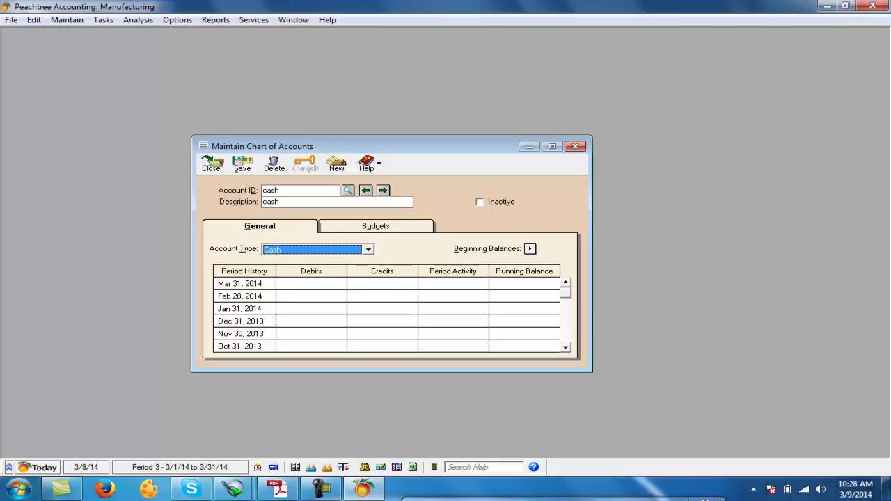
{"action": "key", "text": "Tab"}
{"action": "key", "text": "Tab"}
{"action": "key", "text": "Return"}
- Add an account with ID and description bank, keeping the Cash account type, and save it
{"action": "type", "text": "bank"}
{"action": "key", "text": "Tab"}
{"action": "type", "text": "bank"}
{"action": "key", "text": "Tab"}
{"action": "key", "text": "Tab"}
{"action": "key", "text": "Tab"}
{"action": "key", "text": "Tab"}
{"action": "key", "text": "Tab"}
{"action": "key", "text": "Tab"}
{"action": "key", "text": "Tab"}
{"action": "key", "text": "Tab"}
{"action": "key", "text": "Tab"}
{"action": "key", "text": "Return"}
- Add an equity account with ID and description pl and save it
{"action": "type", "text": "pl"}
{"action": "key", "text": "Tab"}
{"action": "type", "text": "pl"}
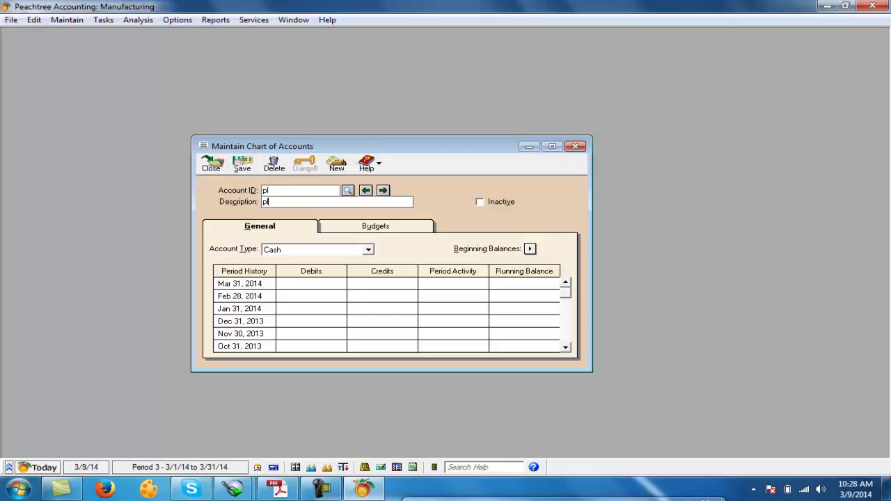
{"action": "key", "text": "Tab"}
{"action": "key", "text": "e"}
{"action": "key", "text": "e"}
{"action": "key", "text": "e"}
{"action": "key", "text": "Tab"}
{"action": "key", "text": "Tab"}
{"action": "key", "text": "Return"}
- Add an account of type Inventory with ID and description inv and save it
{"action": "type", "text": "inv"}
{"action": "key", "text": "Tab"}
{"action": "type", "text": "inv"}
{"action": "key", "text": "Tab"}
{"action": "key", "text": "i"}
{"action": "key", "text": "Tab"}
{"action": "key", "text": "Tab"}
{"action": "key", "text": "Return"}
- Add an income account with ID and description sales and save it
{"action": "type", "text": "sales"}
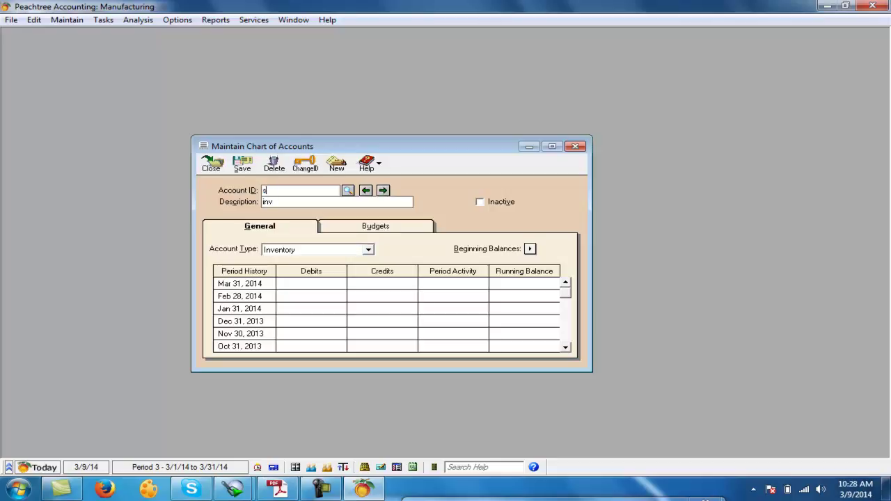
{"action": "key", "text": "Tab"}
{"action": "type", "text": "sales"}
{"action": "key", "text": "Tab"}
{"action": "key", "text": "i"}
{"action": "key", "text": "Tab"}
{"action": "key", "text": "Tab"}
{"action": "key", "text": "Return"}
- Add a sales discount account with ID and description sales dis and save it
{"action": "type", "text": "sales"}
{"action": "type", "text": " dis"}
{"action": "key", "text": "Tab"}
{"action": "type", "text": "sales dis"}
{"action": "key", "text": "Tab"}
{"action": "key", "text": "e"}
{"action": "key", "text": "Tab"}
{"action": "key", "text": "Tab"}
{"action": "key", "text": "Return"}
- Add an account of type Cost of Sales with ID and description pur and save it
{"action": "type", "text": "pur"}
{"action": "key", "text": "Tab"}
{"action": "type", "text": "pur"}
{"action": "key", "text": "Tab"}
{"action": "key", "text": "c"}
{"action": "key", "text": "Tab"}
{"action": "key", "text": "Tab"}
{"action": "key", "text": "Return"}
- Add a Cost of Sales account with ID and description pur dis, save it and close the chart of accounts
{"action": "type", "text": "pur dis"}
{"action": "key", "text": "Tab"}
{"action": "type", "text": "pur d"}
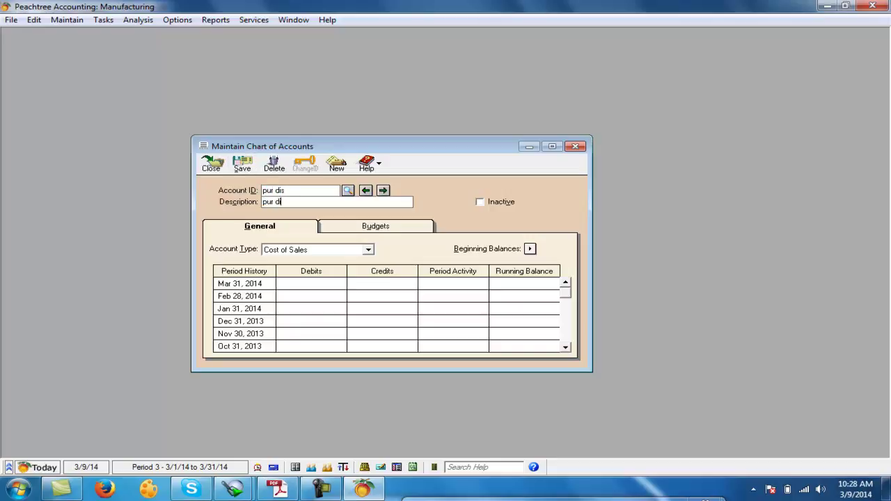
{"action": "type", "text": "is"}
{"action": "key", "text": "Tab"}
{"action": "key", "text": "e"}
{"action": "key", "text": "e"}
{"action": "key", "text": "Up"}
{"action": "key", "text": "Up"}
{"action": "key", "text": "Tab"}
{"action": "key", "text": "alt+s"}
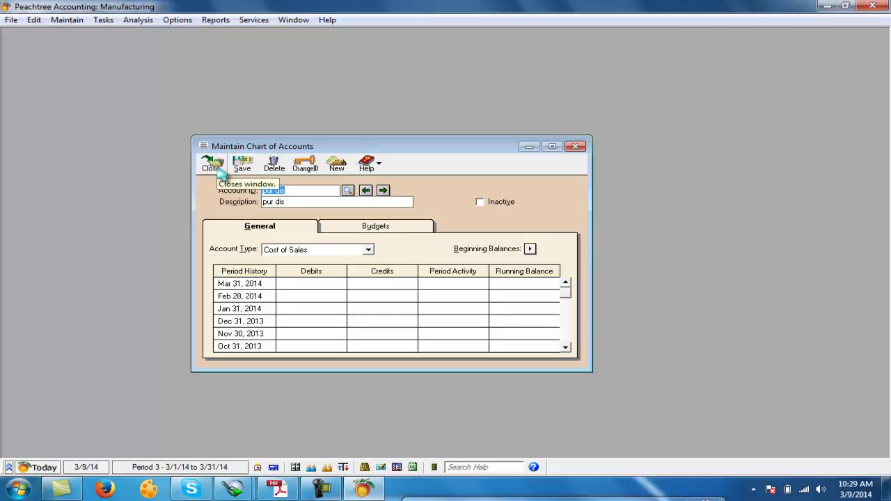
{"action": "left_click", "coordinate": [210, 167]}
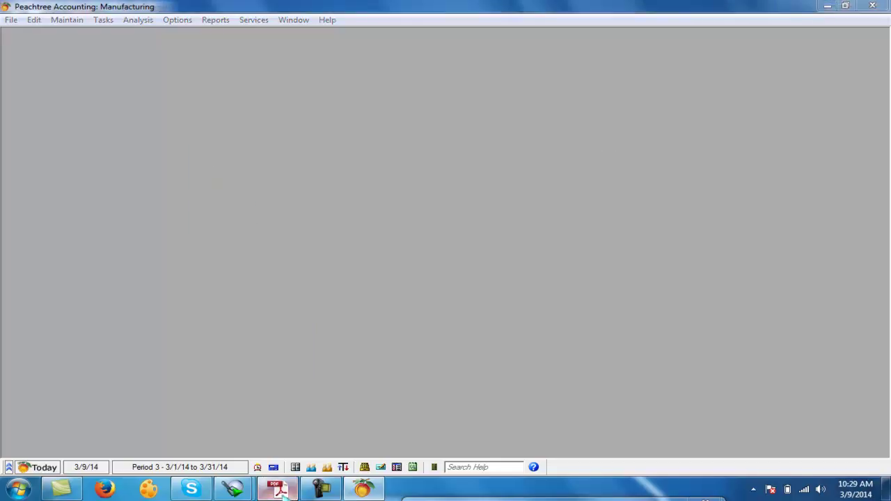
- Highlight the first 1-7-2005 transaction about invested cash in Accounting Question.pdf and return to Peachtree Accounting
{"action": "left_click", "coordinate": [278, 489]}
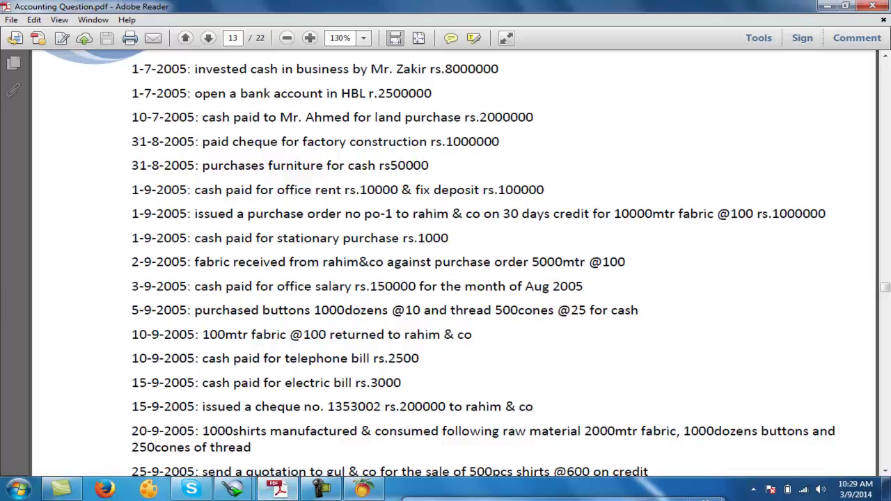
{"action": "left_click_drag", "start_coordinate": [194, 69], "coordinate": [498, 69]}
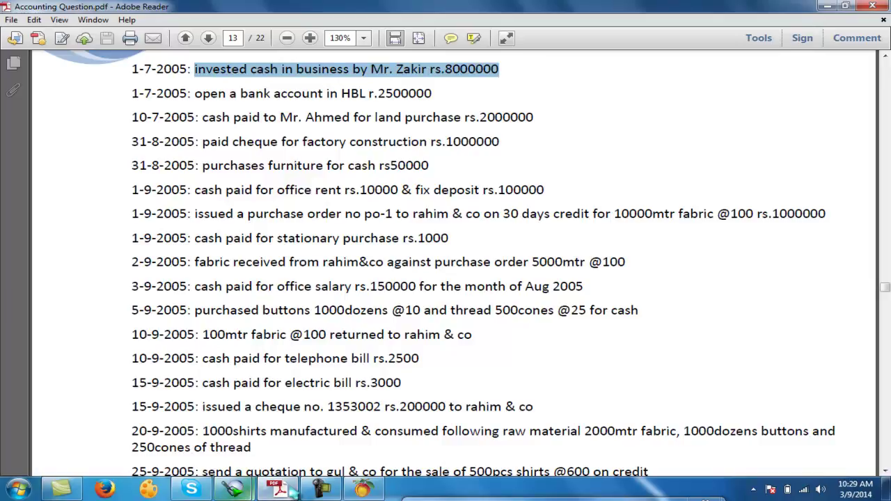
{"action": "left_click", "coordinate": [363, 489]}
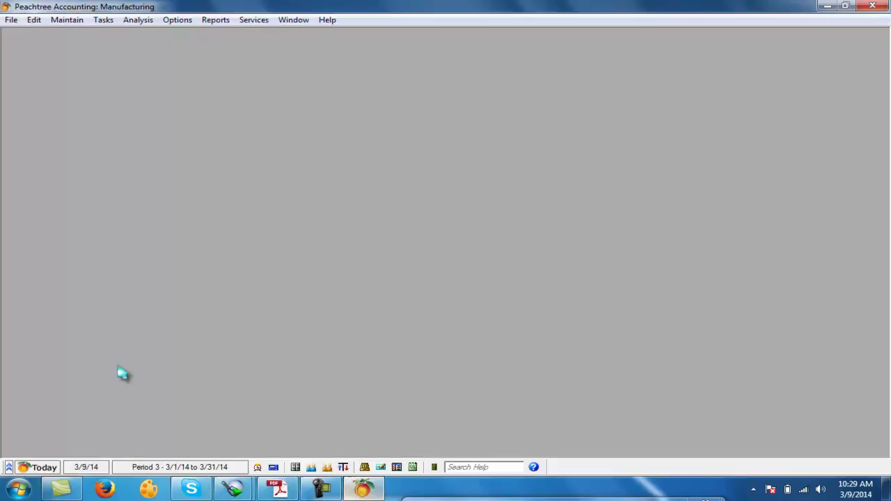
- Start a general journal entry in a maximized window and debit the cash account 8,000,000
{"action": "left_click", "coordinate": [103, 20]}
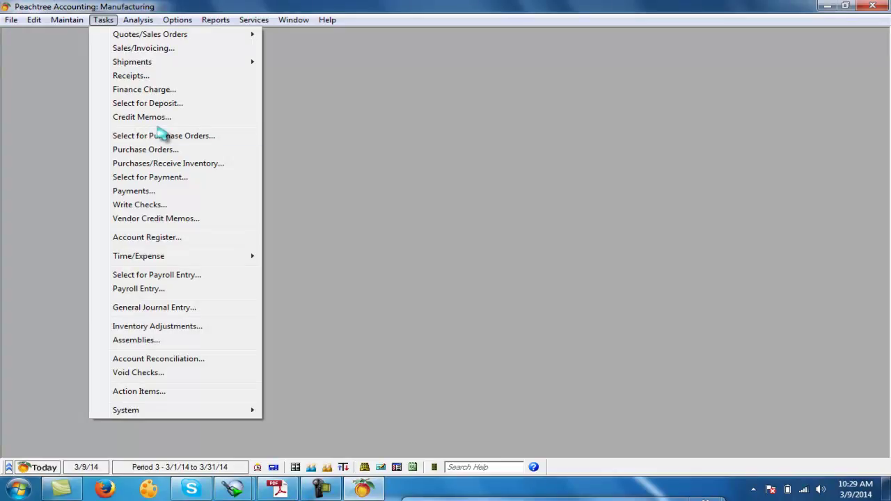
{"action": "left_click", "coordinate": [136, 309]}
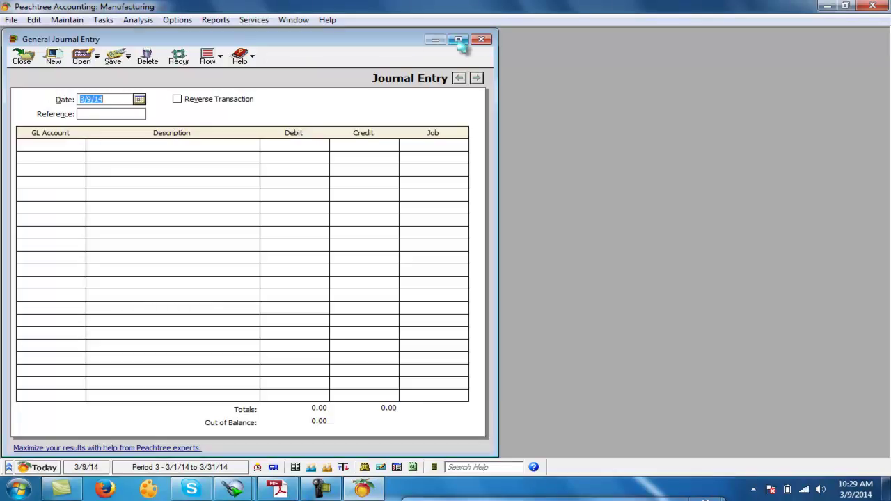
{"action": "left_click", "coordinate": [458, 39]}
{"action": "left_click", "coordinate": [32, 149]}
{"action": "type", "text": "cash"}
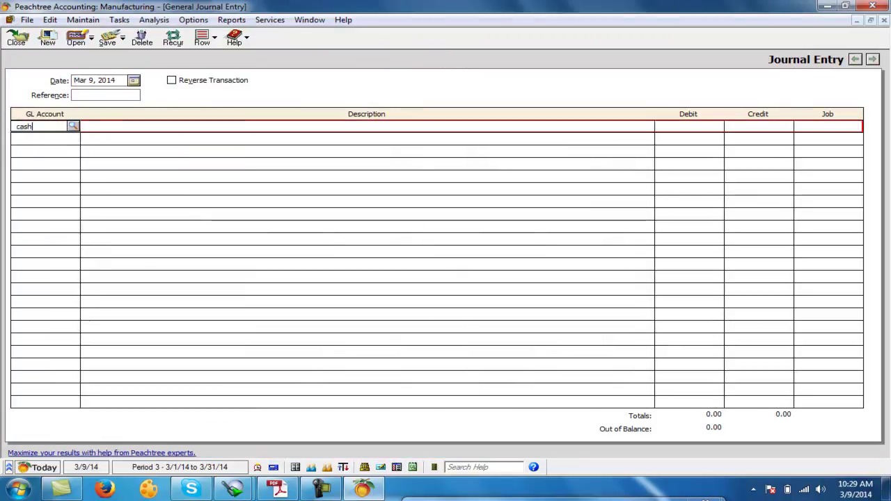
{"action": "key", "text": "Tab"}
{"action": "key", "text": "Tab"}
{"action": "type", "text": "8,000,000"}
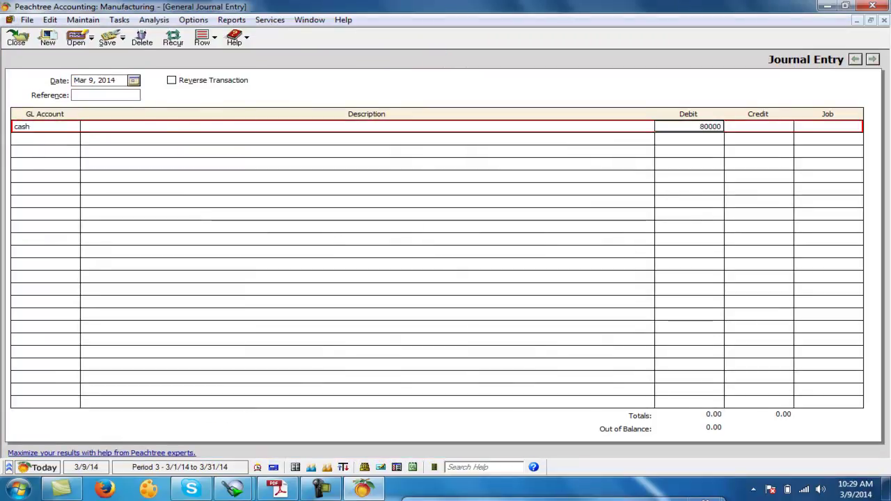
- Credit the capital account 8,000,000 on the second line of the journal entry
{"action": "key", "text": "Tab"}
{"action": "key", "text": "Tab"}
{"action": "key", "text": "Tab"}
{"action": "type", "text": "ca"}
{"action": "key", "text": "Tab"}
{"action": "key", "text": "Tab"}
{"action": "key", "text": "Tab"}
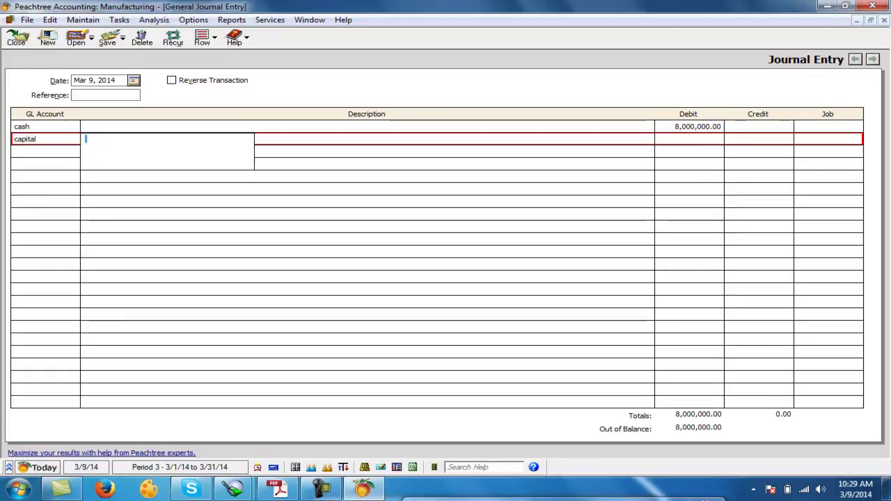
{"action": "type", "text": "80000000"}
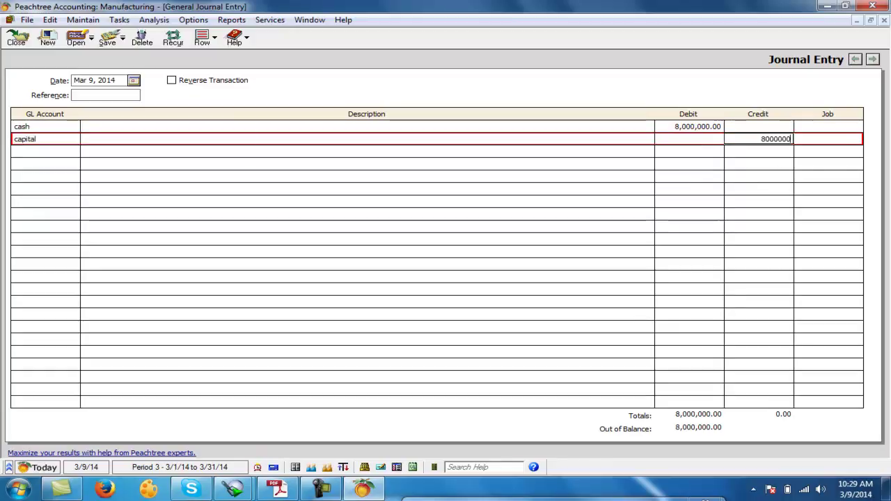
{"action": "key", "text": "Tab"}
- Check the 1-7-2005 bank account transaction in Accounting Question.pdf and return to the Peachtree journal entry
{"action": "key", "text": "super+Tab"}
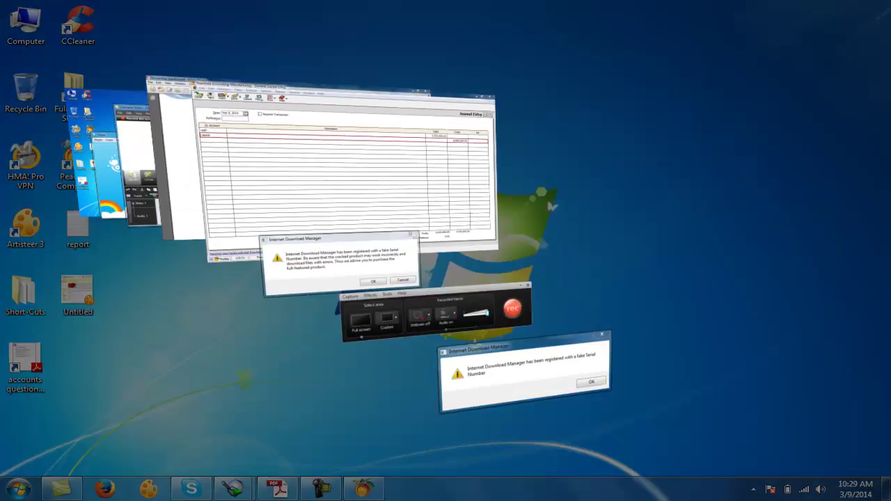
{"action": "key", "text": "super+Tab"}
{"action": "key", "text": "super+Tab"}
{"action": "key", "text": "super+Tab"}
{"action": "key", "text": "super+Tab"}
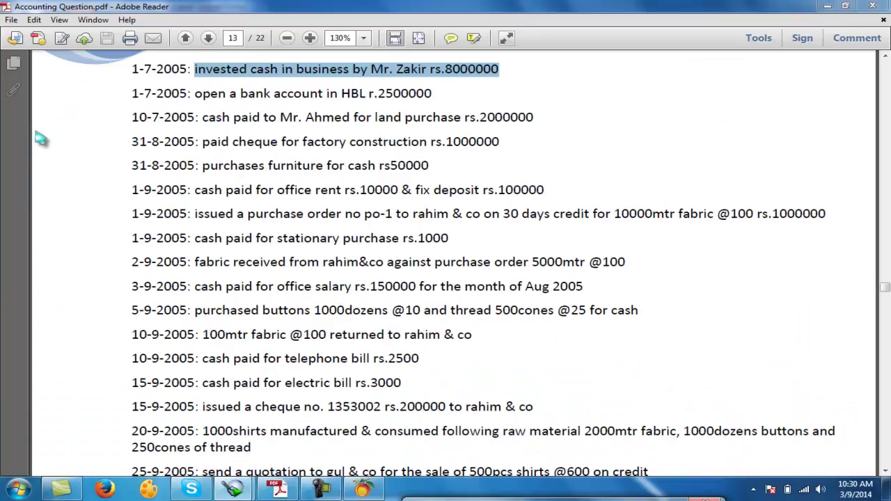
{"action": "key", "text": "super+Tab"}
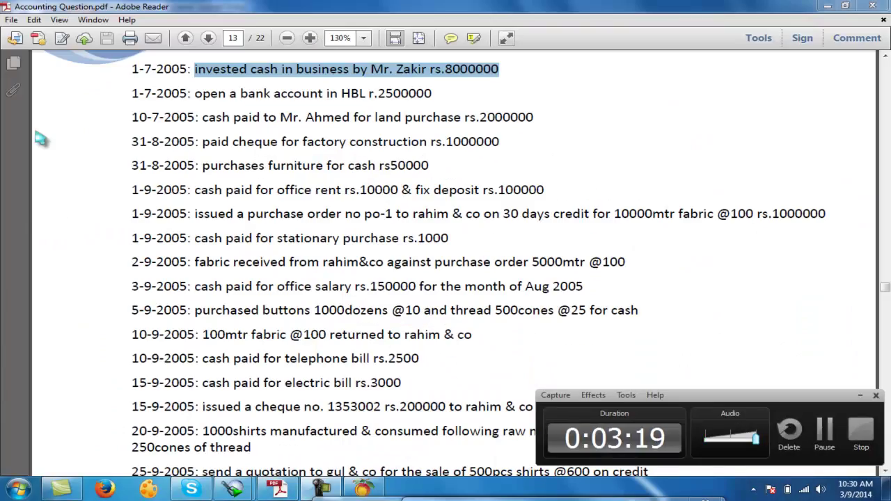
{"action": "key", "text": "super+Tab"}
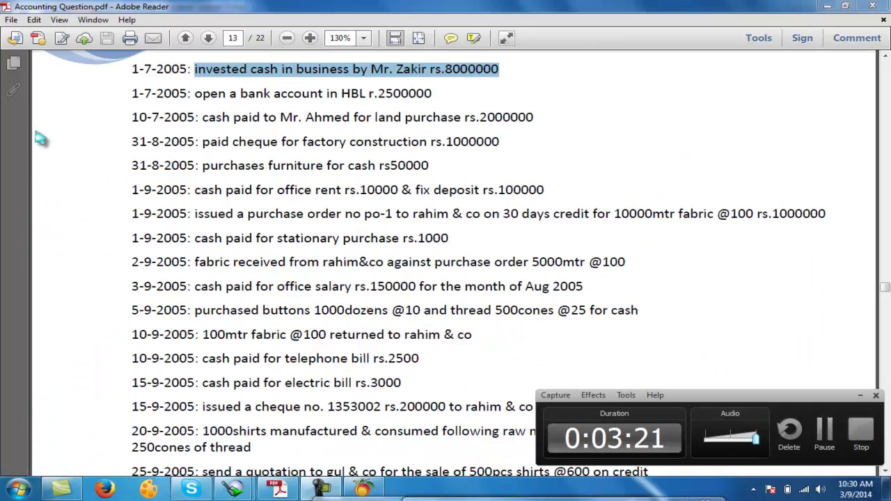
{"action": "key", "text": "super+Tab"}
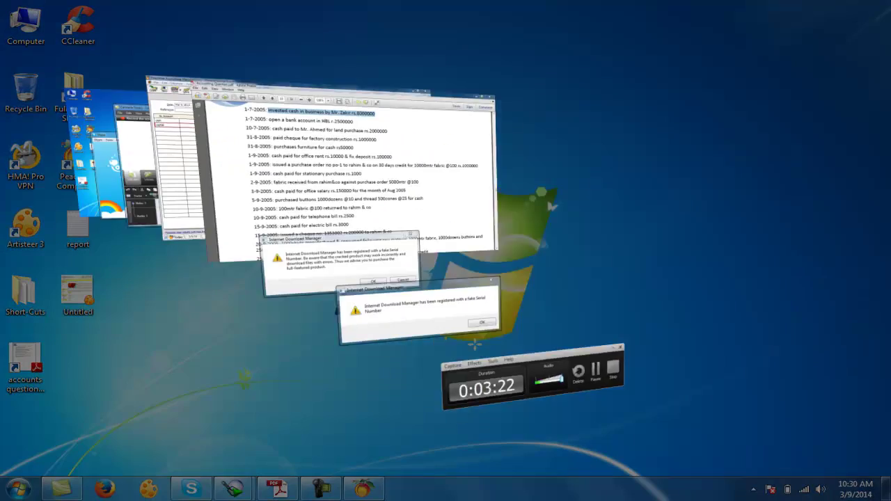
{"action": "key", "text": "super+Tab"}
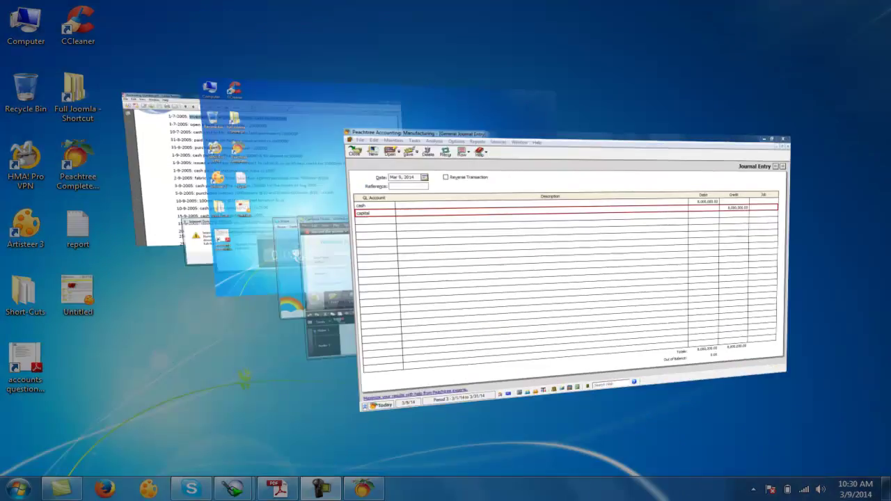
- Save the capital investment entry and debit the bank account 2,500,000 in a new journal entry
{"action": "left_click", "coordinate": [58, 152]}
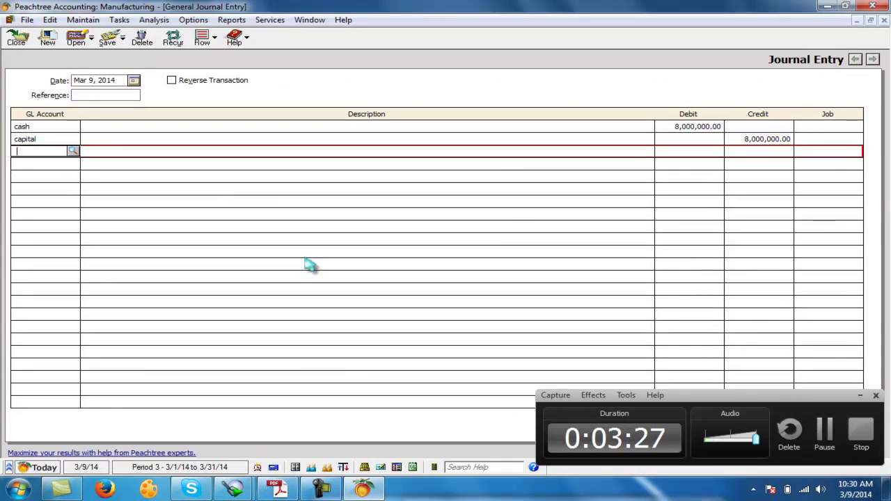
{"action": "left_click", "coordinate": [107, 37]}
{"action": "type", "text": "bank"}
{"action": "key", "text": "Tab"}
{"action": "key", "text": "Tab"}
{"action": "type", "text": "2,500,000"}
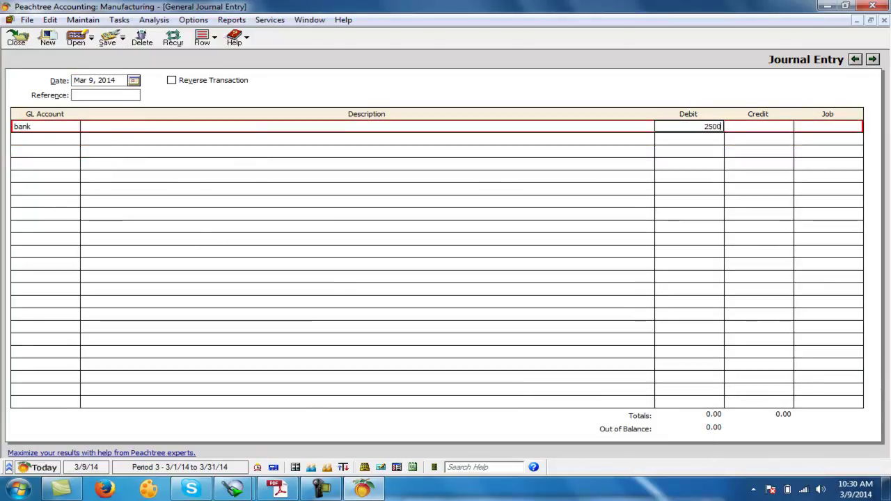
- Credit the cash account 2,500,000 on the second line, save the entry and close the journal window
{"action": "key", "text": "Return"}
{"action": "type", "text": "cash"}
{"action": "key", "text": "Tab"}
{"action": "key", "text": "Tab"}
{"action": "type", "text": "2,500,000"}
{"action": "key", "text": "Tab"}
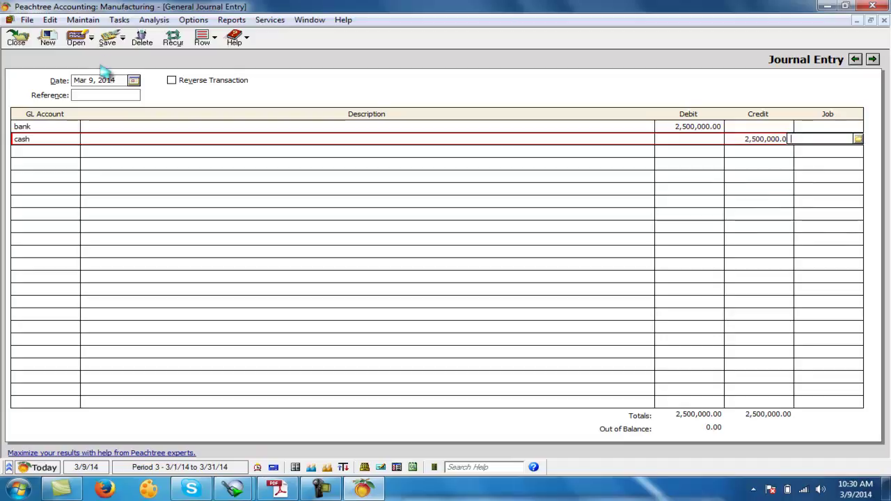
{"action": "left_click", "coordinate": [108, 41]}
{"action": "left_click", "coordinate": [16, 38]}
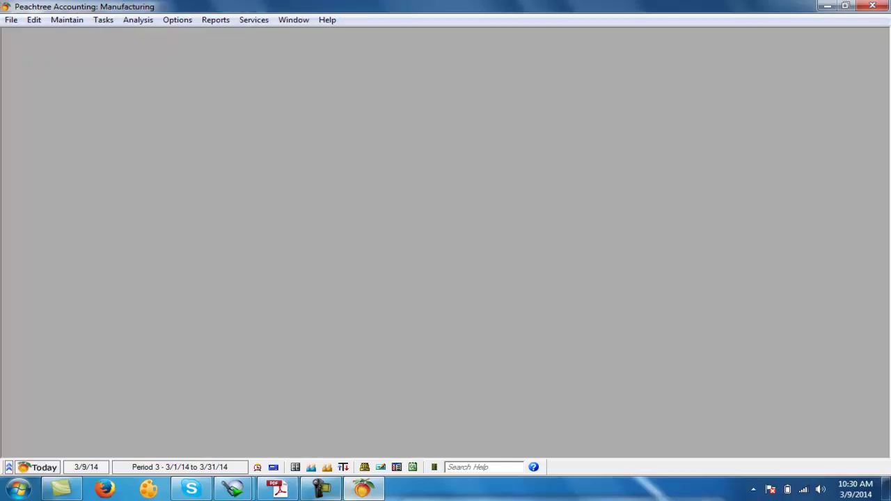
- Check the 10-7-2005 land purchase transaction in Accounting Question.pdf and return to Peachtree Accounting
{"action": "left_click", "coordinate": [277, 489]}
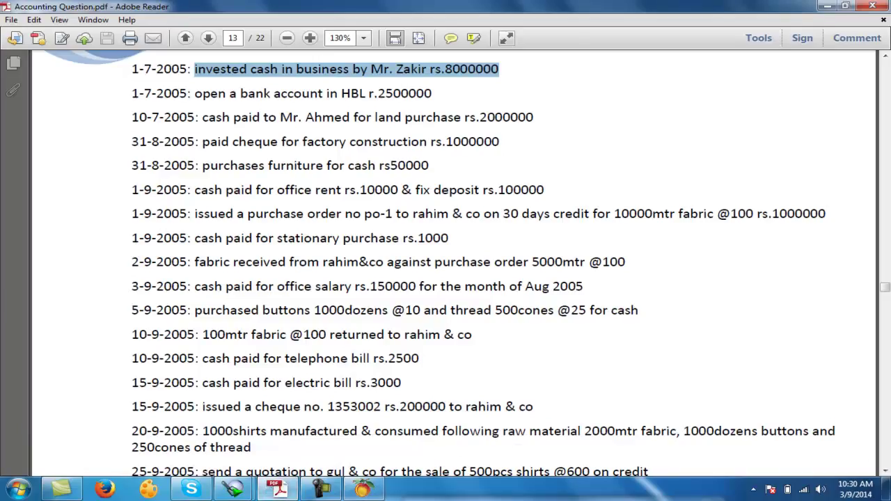
{"action": "left_click_drag", "start_coordinate": [202, 117], "coordinate": [533, 117]}
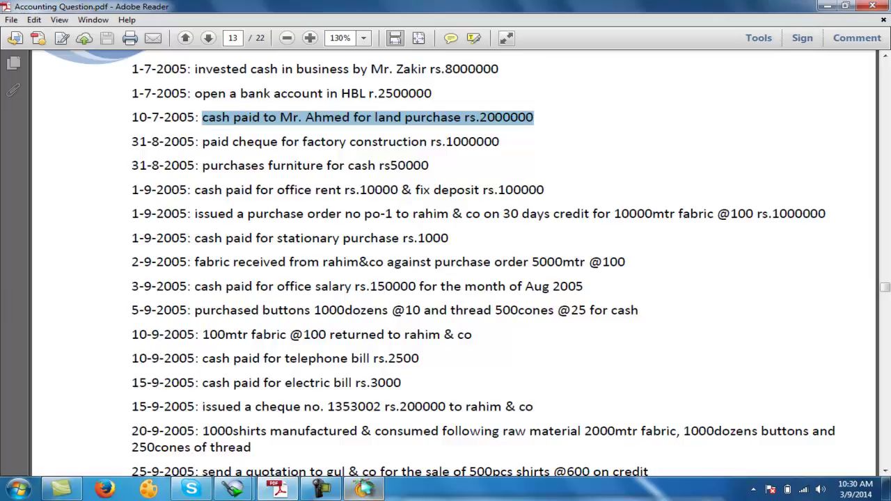
{"action": "left_click", "coordinate": [363, 489]}
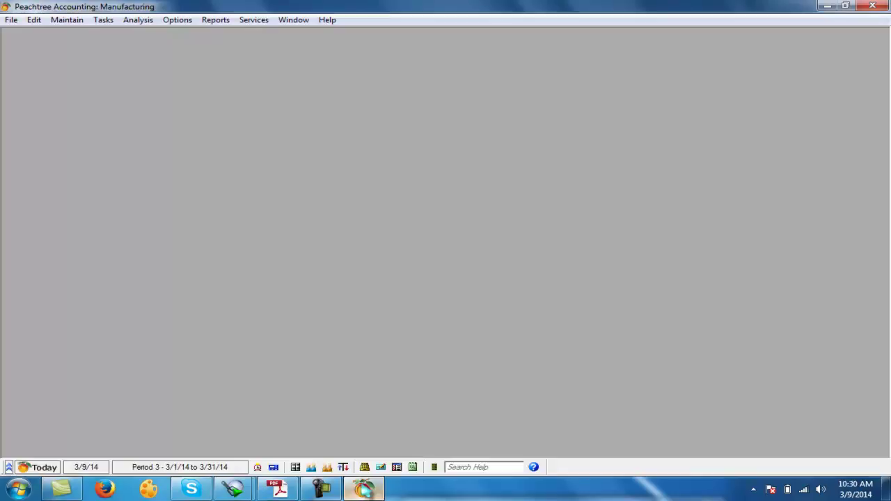
- Start a new general journal entry and create a land account of type Fixed Assets from its account lookup
{"action": "left_click", "coordinate": [103, 19]}
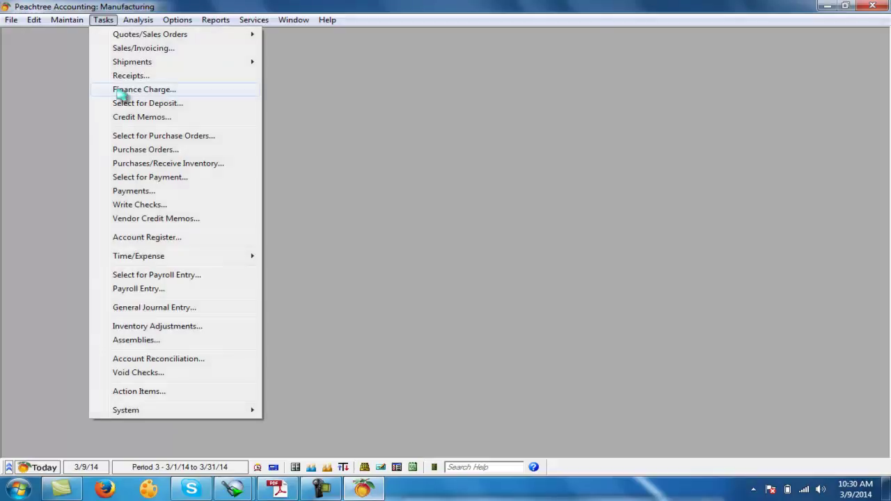
{"action": "left_click", "coordinate": [149, 310]}
{"action": "left_click", "coordinate": [54, 127]}
{"action": "left_click", "coordinate": [75, 127]}
{"action": "left_click", "coordinate": [159, 238]}
{"action": "type", "text": "land"}
{"action": "key", "text": "Tab"}
{"action": "key", "text": "Tab"}
{"action": "key", "text": "f"}
{"action": "key", "text": "Tab"}
{"action": "key", "text": "alt+s"}
{"action": "left_click", "coordinate": [211, 166]}
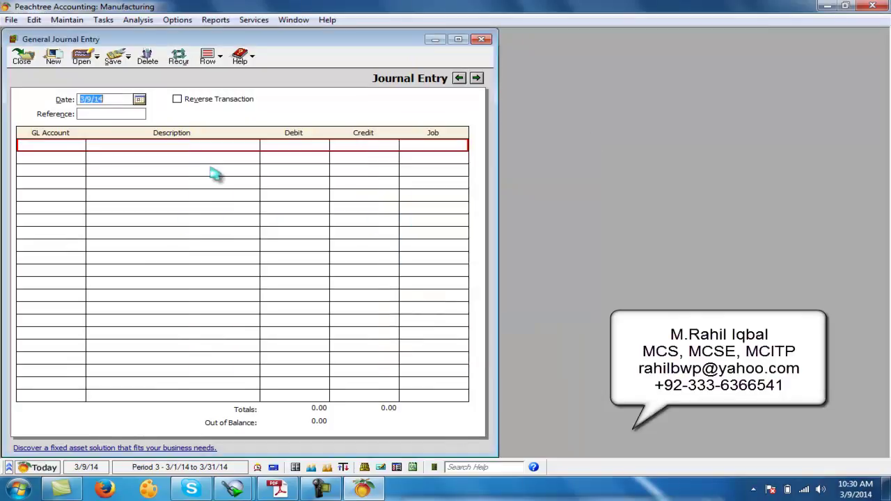
- Debit the land account 2,000,000 on the first line of the journal entry
{"action": "key", "text": "Tab"}
{"action": "key", "text": "Tab"}
{"action": "type", "text": "2,000,000"}
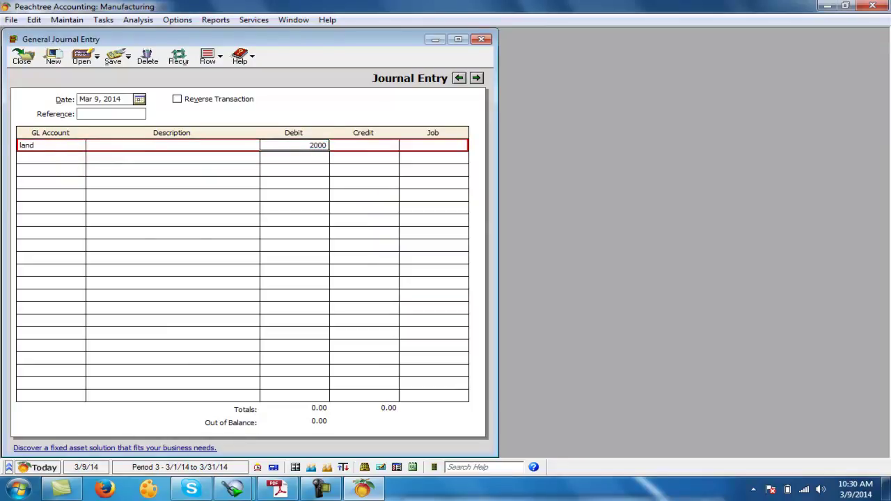
{"action": "key", "text": "Tab"}
{"action": "key", "text": "Tab"}
{"action": "key", "text": "Tab"}
- Credit the cash account 2,000,000 on the second line, save the land purchase entry and close the journal window
{"action": "type", "text": "cash"}
{"action": "key", "text": "Tab"}
{"action": "key", "text": "Tab"}
{"action": "key", "text": "Tab"}
{"action": "type", "text": "2,000,"}
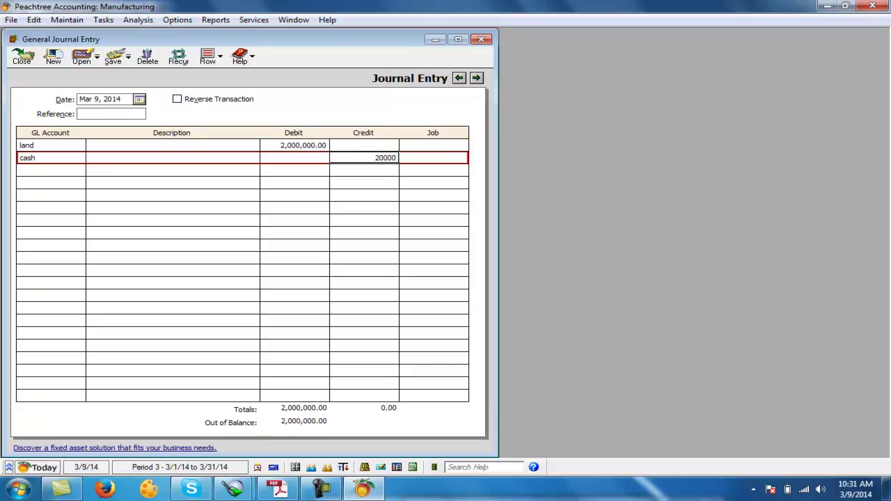
{"action": "type", "text": "000"}
{"action": "key", "text": "Tab"}
{"action": "key", "text": "Tab"}
{"action": "left_click", "coordinate": [113, 58]}
{"action": "left_click", "coordinate": [21, 57]}
- Check the 31-8-2005 factory construction cheque transaction in Accounting Question.pdf and return to Peachtree Accounting
{"action": "left_click", "coordinate": [278, 489]}
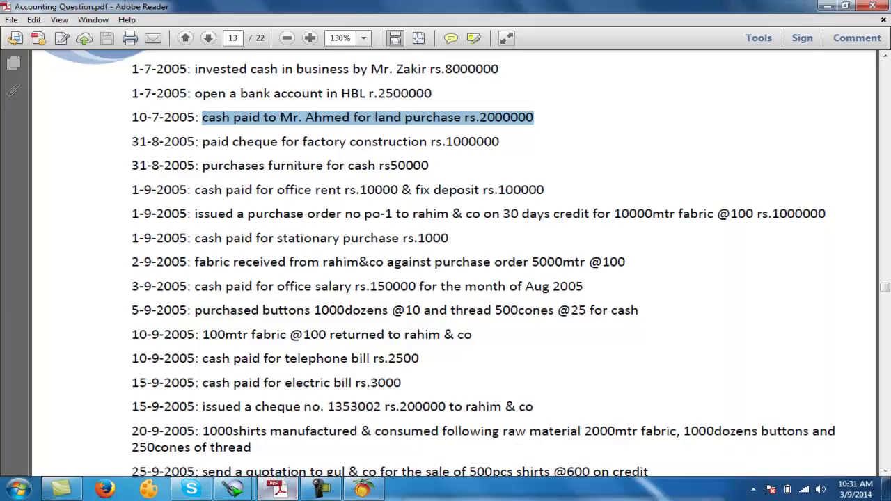
{"action": "left_click_drag", "start_coordinate": [202, 141], "coordinate": [499, 142]}
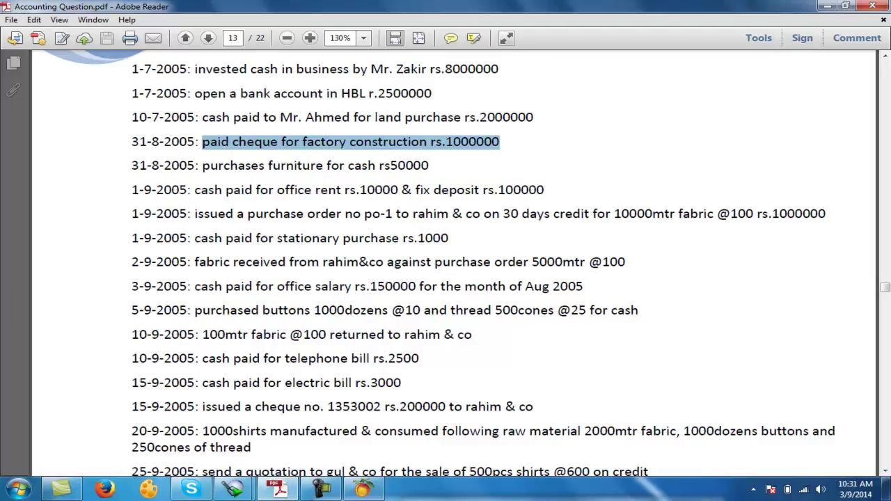
{"action": "left_click", "coordinate": [202, 166]}
{"action": "left_click_drag", "start_coordinate": [218, 141], "coordinate": [499, 141]}
{"action": "left_click", "coordinate": [380, 490]}
- Start a new general journal entry and create an account named building of type Fixed Assets
{"action": "left_click", "coordinate": [66, 19]}
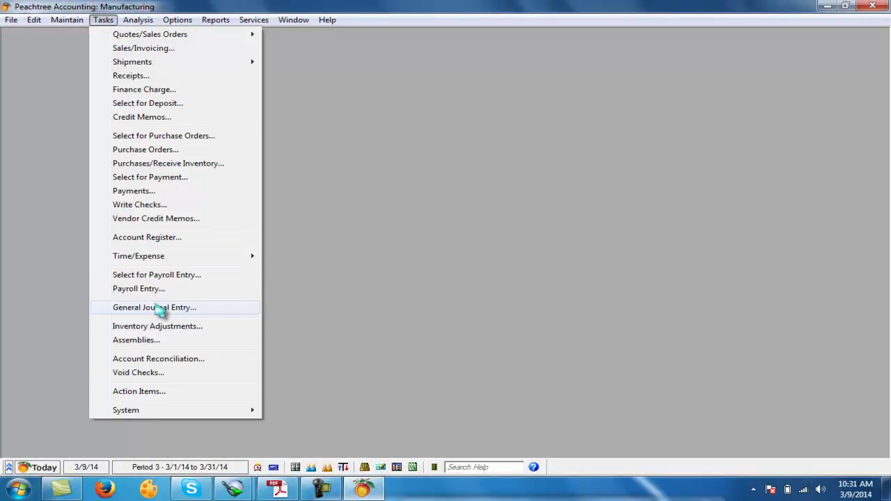
{"action": "left_click", "coordinate": [160, 307]}
{"action": "left_click", "coordinate": [78, 144]}
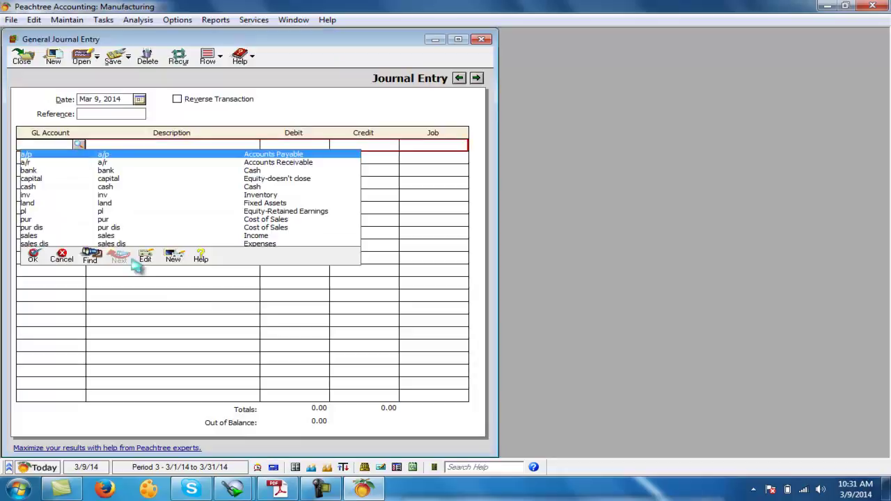
{"action": "left_click", "coordinate": [171, 263]}
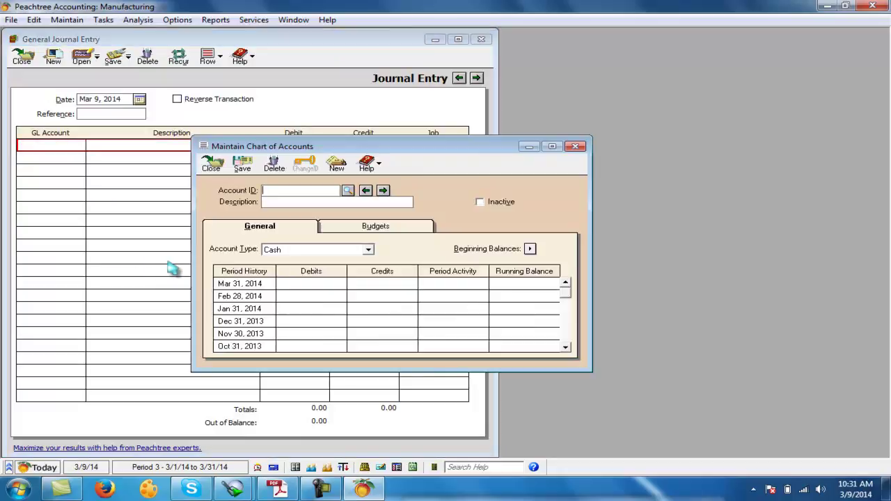
{"action": "type", "text": "building"}
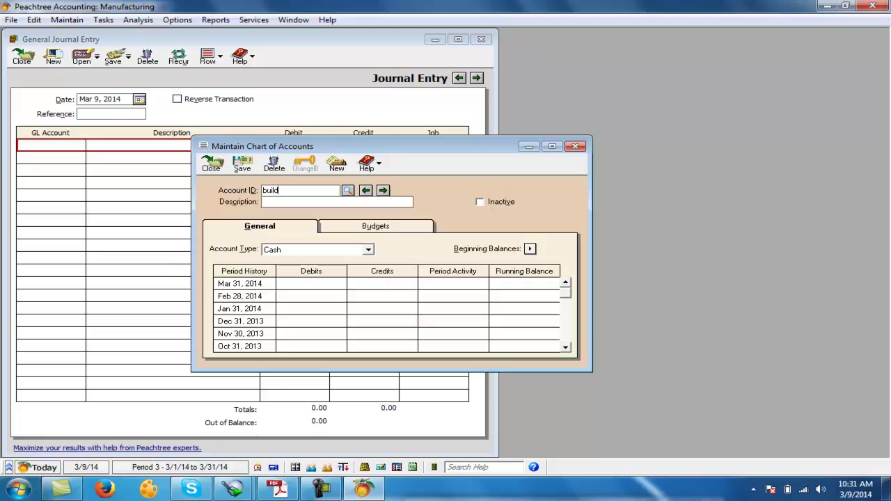
{"action": "key", "text": "Tab"}
{"action": "type", "text": "building"}
{"action": "key", "text": "Tab"}
{"action": "key", "text": "f"}
{"action": "key", "text": "ctrl+s"}
{"action": "left_click", "coordinate": [211, 164]}
- Debit the building account 1,000,000 on the first line of the journal entry
{"action": "left_click", "coordinate": [64, 146]}
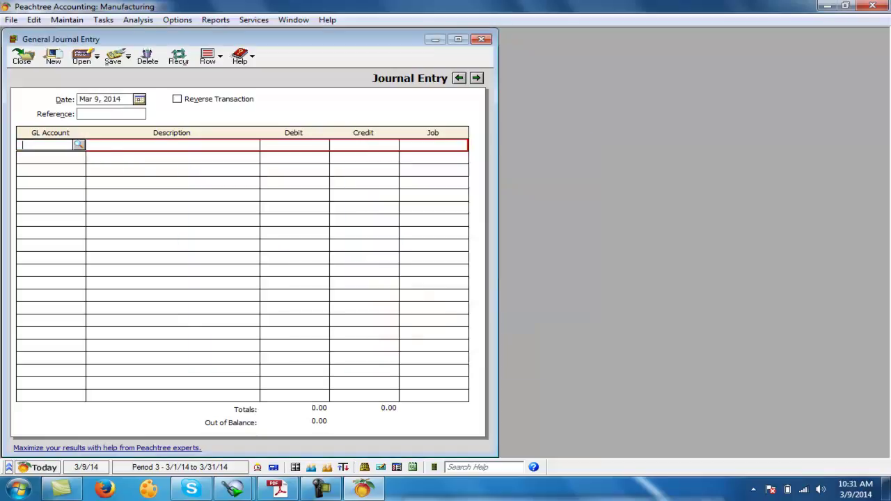
{"action": "type", "text": "building"}
{"action": "key", "text": "Tab"}
{"action": "key", "text": "Tab"}
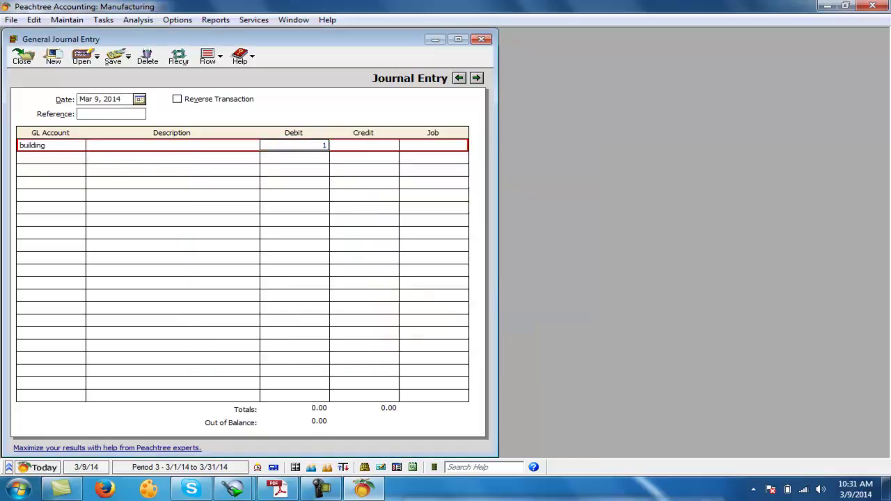
{"action": "key", "text": "Return"}
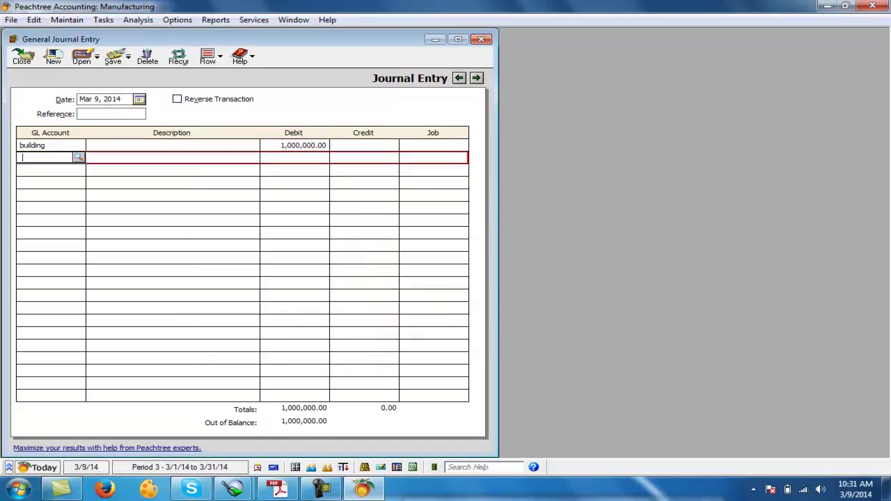
- Credit the bank account 1,000,000 on the second line, save the construction entry and close the journal window
{"action": "type", "text": "ba"}
{"action": "key", "text": "Tab"}
{"action": "key", "text": "Tab"}
{"action": "key", "text": "Tab"}
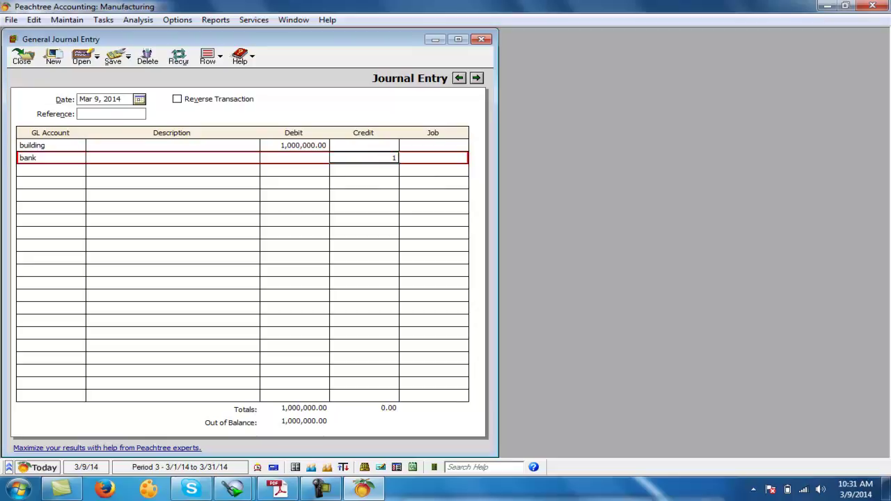
{"action": "type", "text": "1,000,000"}
{"action": "key", "text": "Return"}
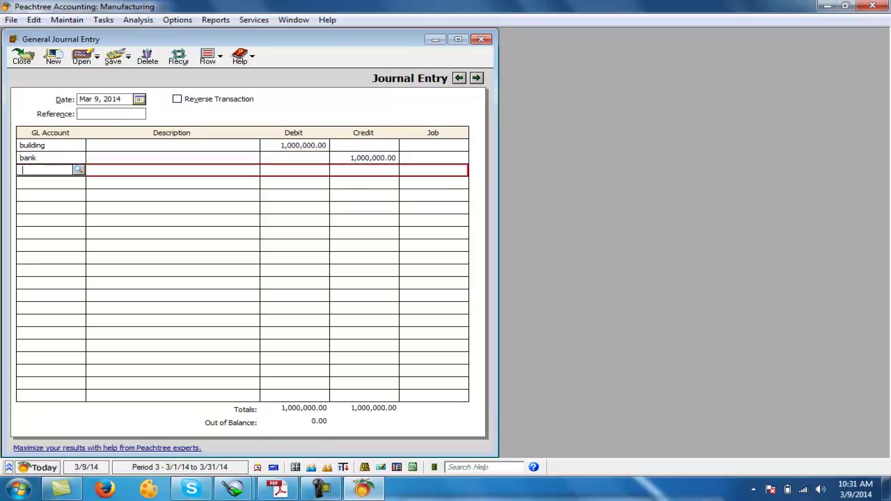
{"action": "left_click", "coordinate": [113, 55]}
{"action": "left_click", "coordinate": [21, 56]}
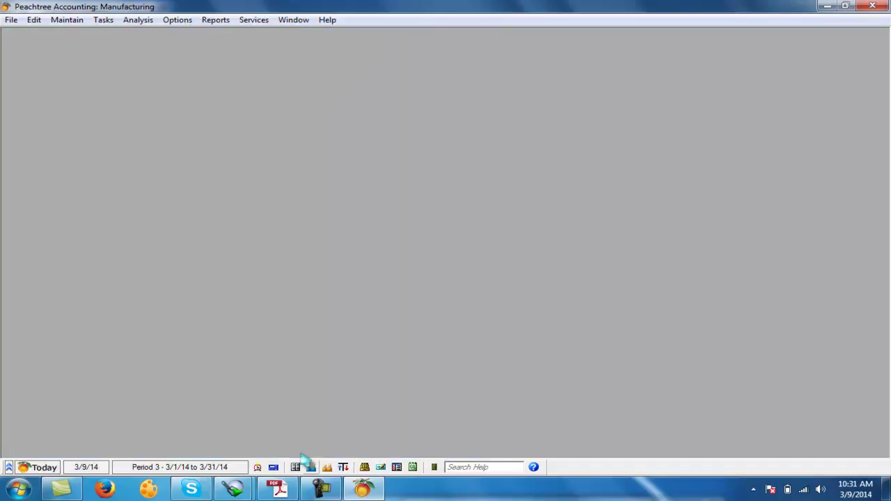
- Check the 31-8-2005 furniture purchase transaction in Accounting Question.pdf and return to Peachtree Accounting
{"action": "left_click", "coordinate": [277, 483]}
{"action": "left_click_drag", "start_coordinate": [202, 164], "coordinate": [429, 165]}
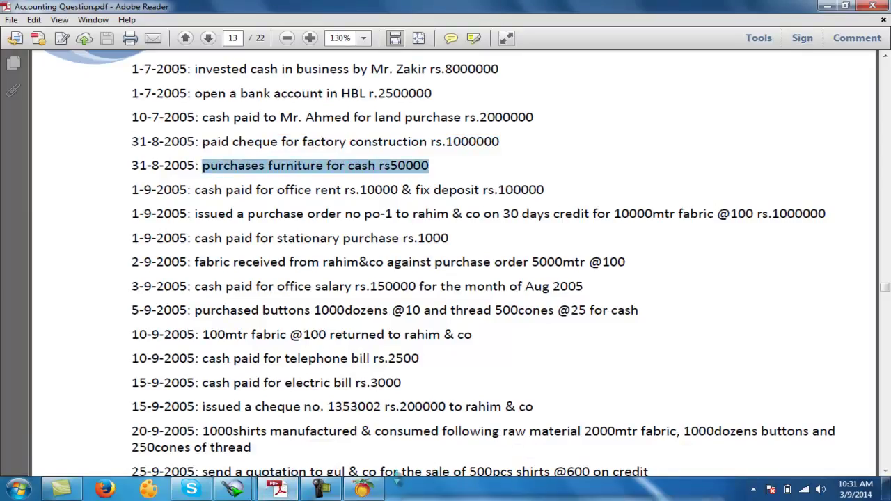
{"action": "left_click", "coordinate": [375, 482]}
- Start a new general journal entry and create a furniture account named fur of type Fixed Assets
{"action": "left_click", "coordinate": [103, 20]}
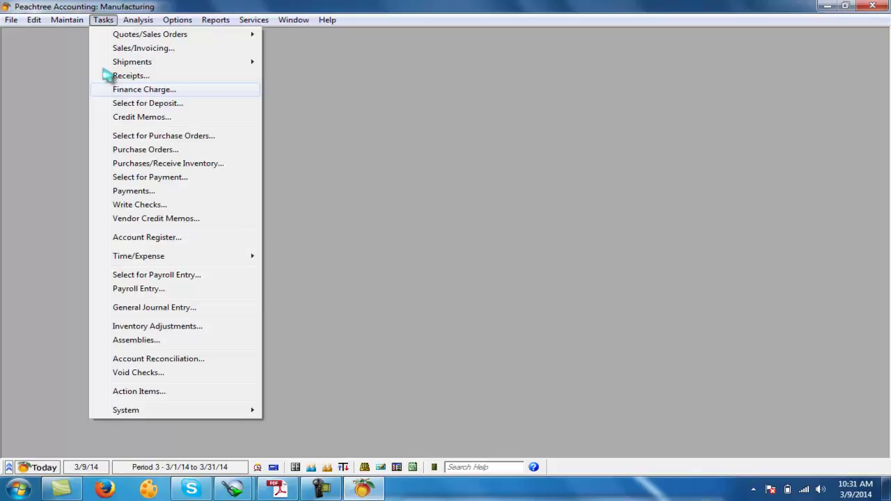
{"action": "left_click", "coordinate": [140, 308]}
{"action": "left_click", "coordinate": [74, 155]}
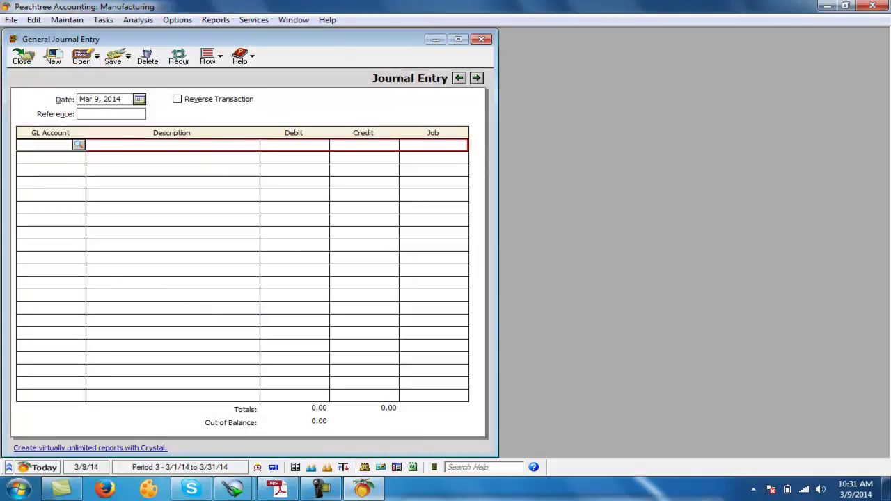
{"action": "key", "text": "shift+plus"}
{"action": "type", "text": "fur"}
{"action": "key", "text": "Tab"}
{"action": "key", "text": "f"}
{"action": "key", "text": "Tab"}
{"action": "key", "text": "alt+s"}
{"action": "key", "text": "alt+c"}
- Debit the fur account 50,000 on the first line of the journal entry
{"action": "type", "text": "fur"}
{"action": "key", "text": "Tab"}
{"action": "type", "text": "50000"}
{"action": "key", "text": "Tab"}
{"action": "key", "text": "Tab"}
- Credit the cash account 50,000 on the second line, save the furniture entry and close the journal window
{"action": "type", "text": "cash"}
{"action": "key", "text": "Tab"}
{"action": "key", "text": "Tab"}
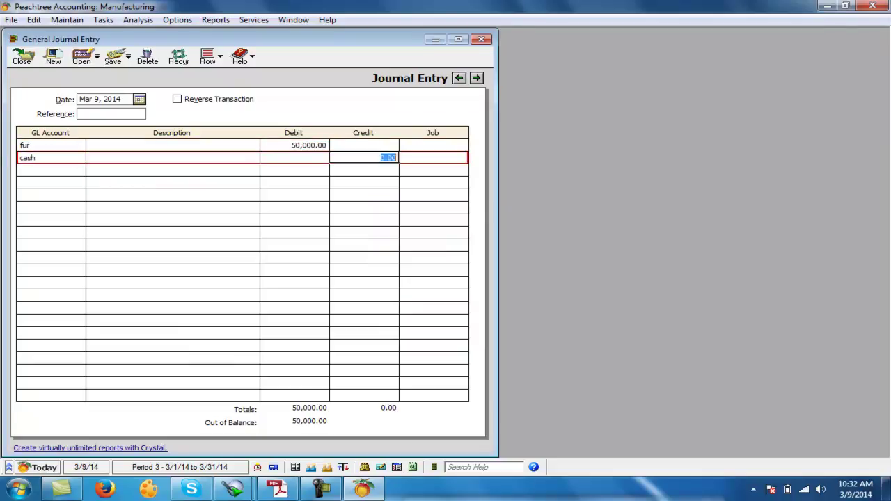
{"action": "key", "text": "Tab"}
{"action": "key", "text": "Tab"}
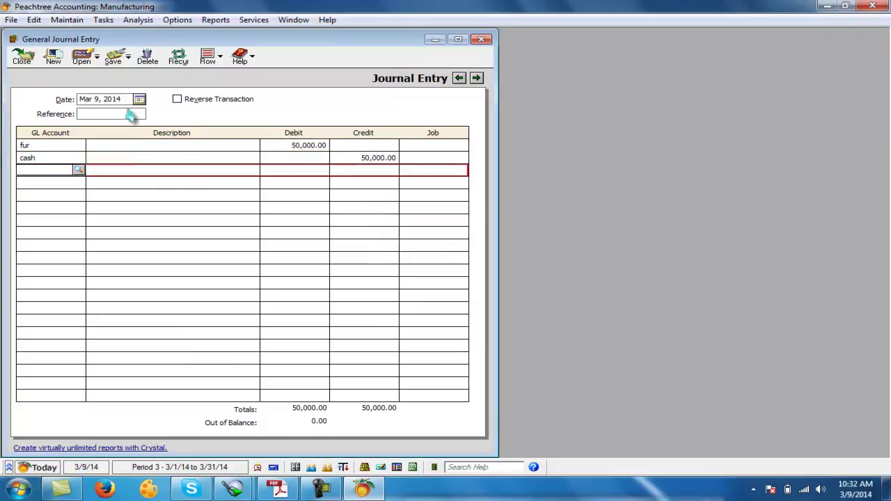
{"action": "left_click", "coordinate": [111, 58]}
{"action": "left_click", "coordinate": [22, 62]}
- Check the 1-9-2005 office rent and fix deposit transaction in Accounting Question.pdf and return to Peachtree Accounting
{"action": "left_click", "coordinate": [278, 488]}
{"action": "left_click_drag", "start_coordinate": [195, 189], "coordinate": [543, 190]}
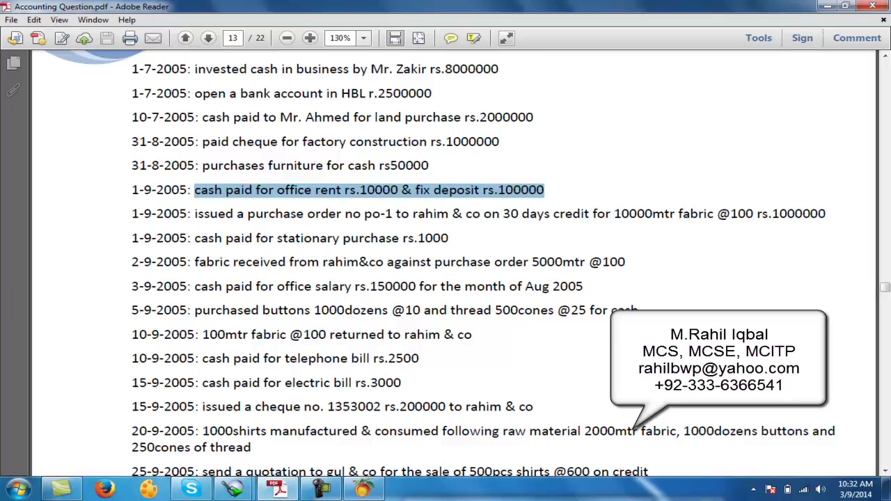
{"action": "left_click", "coordinate": [362, 488]}
- Start a new general journal entry and create an account with the ID and description rent exp
{"action": "left_click", "coordinate": [103, 19]}
{"action": "left_click", "coordinate": [174, 312]}
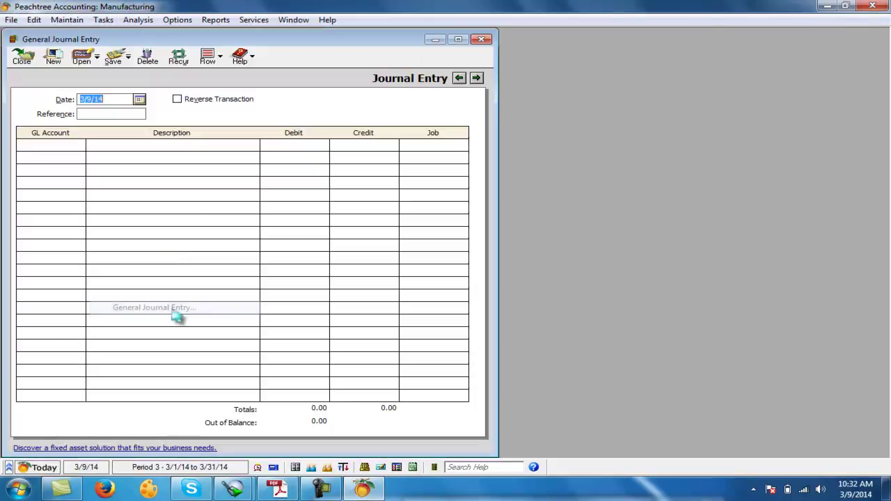
{"action": "left_click", "coordinate": [82, 144]}
{"action": "left_click", "coordinate": [78, 145]}
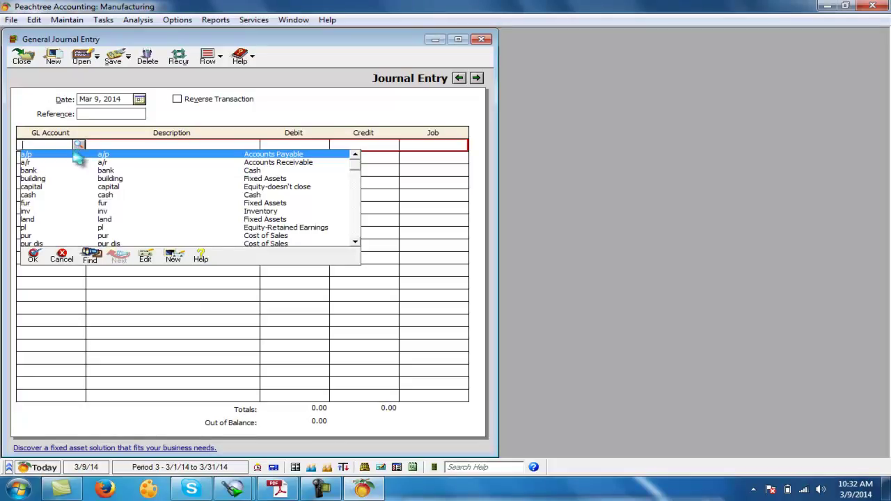
{"action": "left_click", "coordinate": [173, 258]}
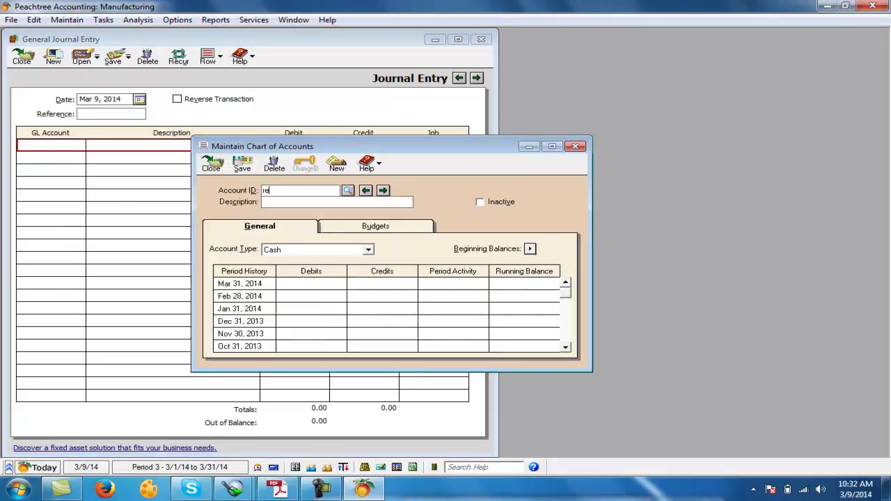
{"action": "type", "text": "rent exp"}
{"action": "key", "text": "Tab"}
{"action": "key", "text": "e"}
{"action": "key", "text": "e"}
{"action": "key", "text": "e"}
{"action": "key", "text": "e"}
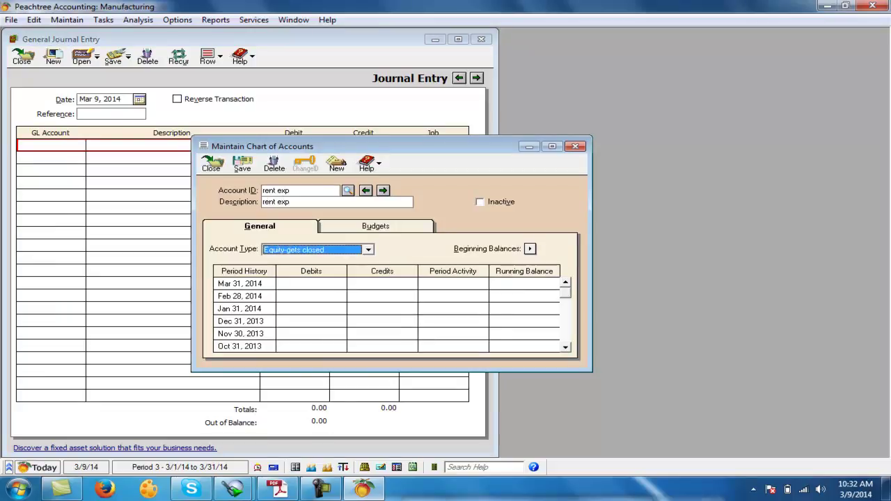
{"action": "key", "text": "Tab"}
{"action": "key", "text": "alt+s"}
{"action": "left_click", "coordinate": [211, 163]}
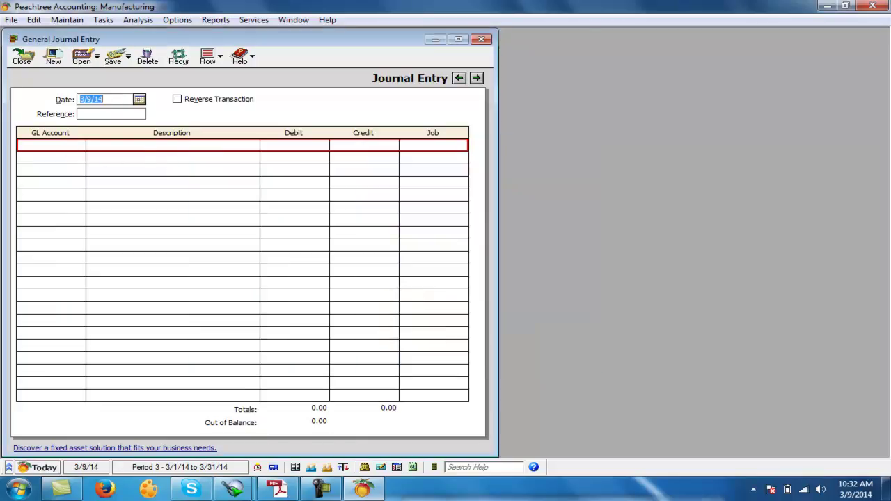
- Debit the rent exp account 10,000 on the first line of the journal entry
{"action": "left_click", "coordinate": [63, 146]}
{"action": "type", "text": "rent exp"}
{"action": "key", "text": "Tab"}
{"action": "key", "text": "Tab"}
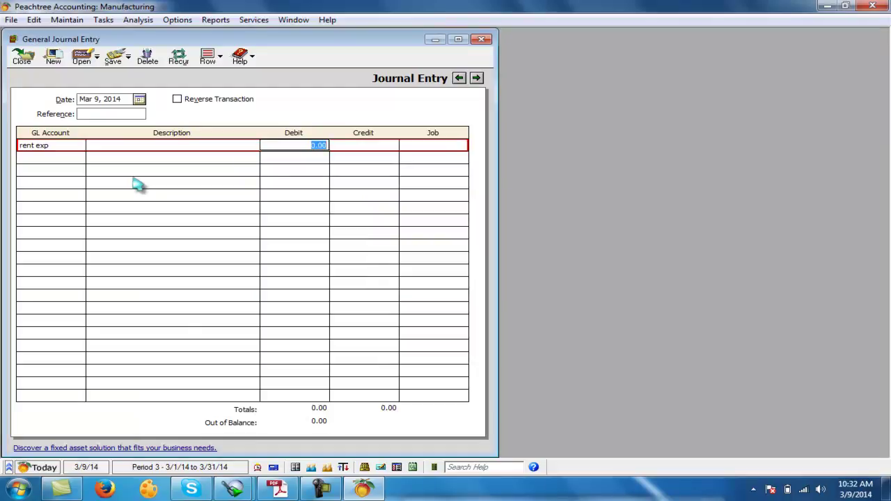
{"action": "type", "text": "10,000"}
{"action": "key", "text": "Tab"}
{"action": "key", "text": "Tab"}
{"action": "key", "text": "Tab"}
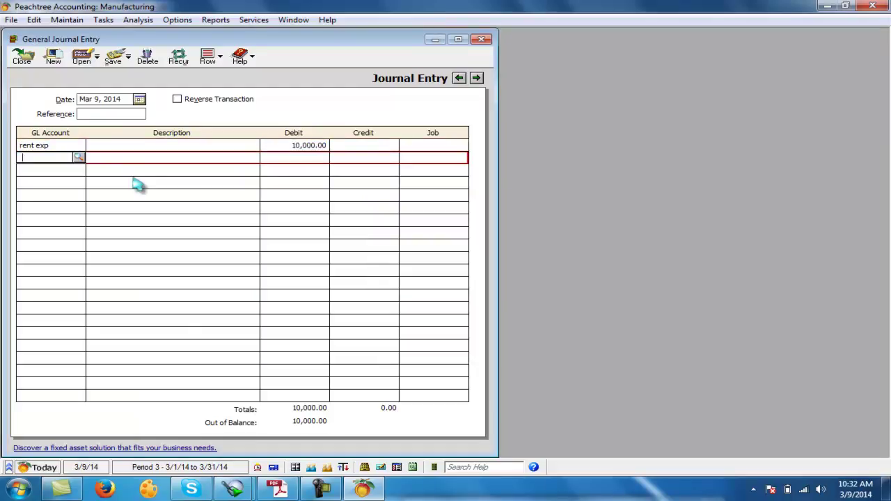
- Create an account with the ID security deposi, description security deposit and type Other Assets from the second journal line
{"action": "key", "text": "plus"}
{"action": "type", "text": "security deposit"}
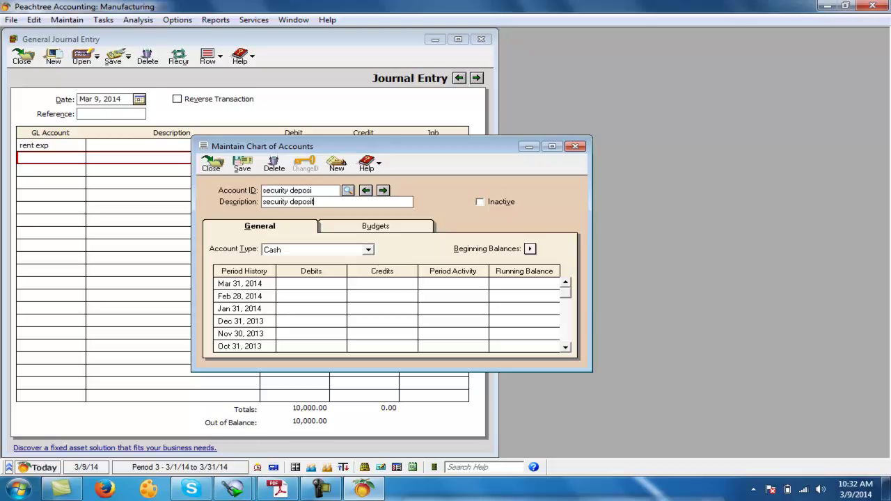
{"action": "key", "text": "Tab"}
{"action": "key", "text": "f"}
{"action": "key", "text": "o"}
{"action": "left_click", "coordinate": [242, 164]}
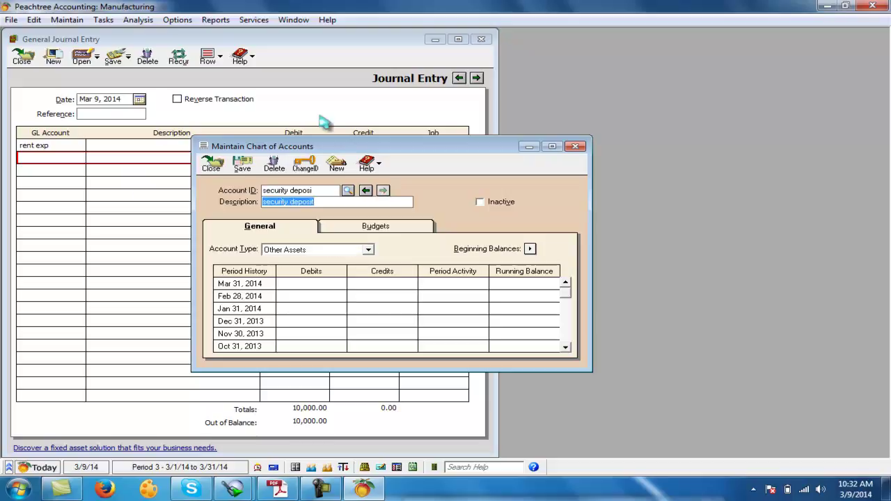
{"action": "left_click", "coordinate": [211, 168]}
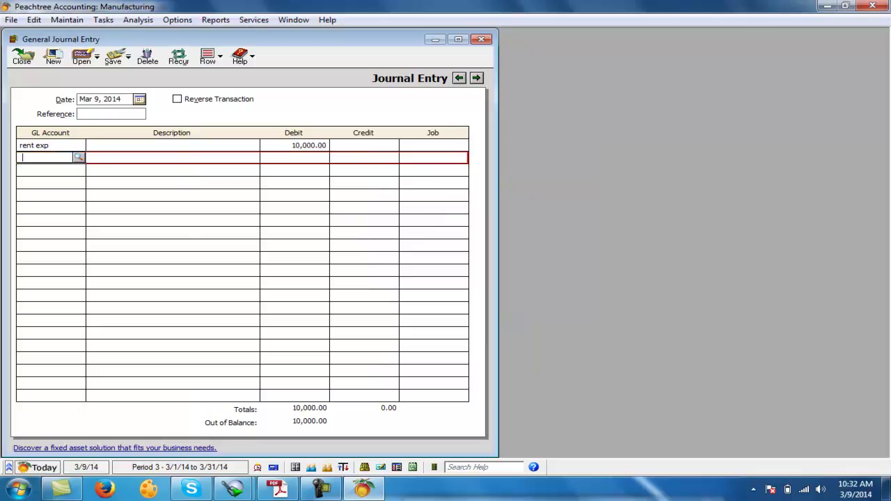
- Debit the security deposi account 100,000 on the second line of the journal entry
{"action": "key", "text": "Tab"}
{"action": "type", "text": "100"}
{"action": "key", "text": "Return"}
- Credit the cash account 110,000 on the third line, and save and close the journal entry
{"action": "type", "text": "cash"}
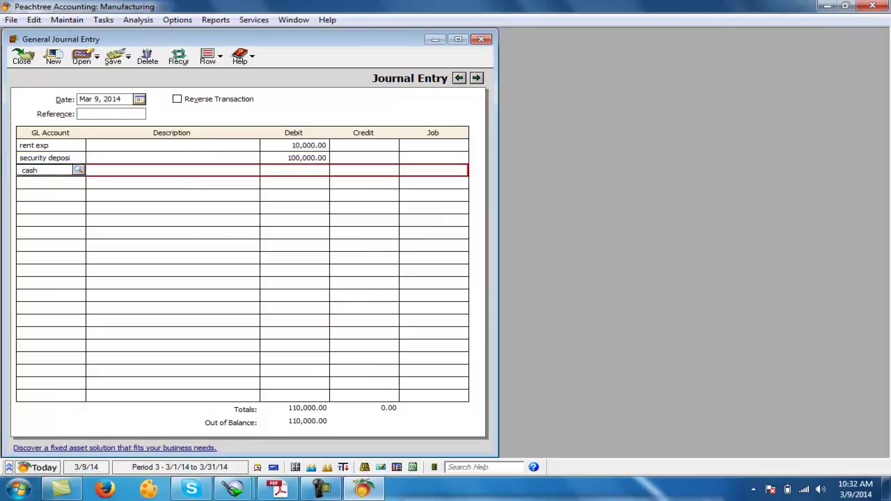
{"action": "key", "text": "Tab"}
{"action": "key", "text": "Tab"}
{"action": "type", "text": "11"}
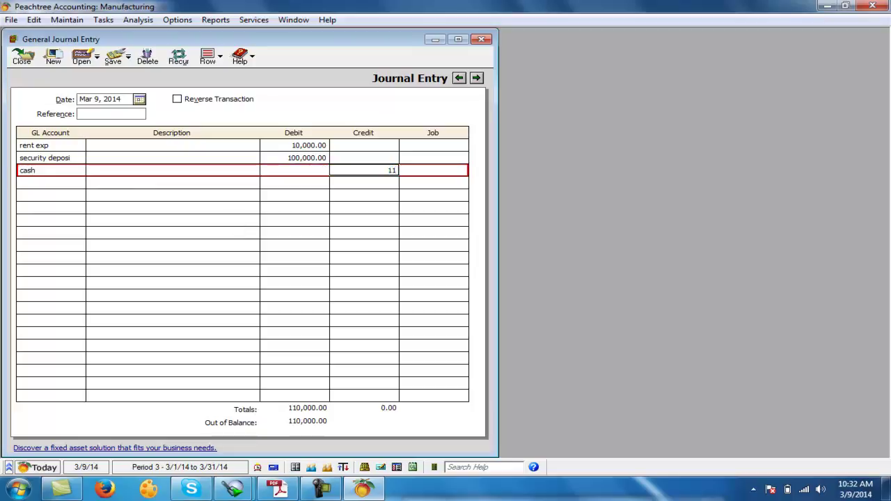
{"action": "type", "text": "0000"}
{"action": "key", "text": "Return"}
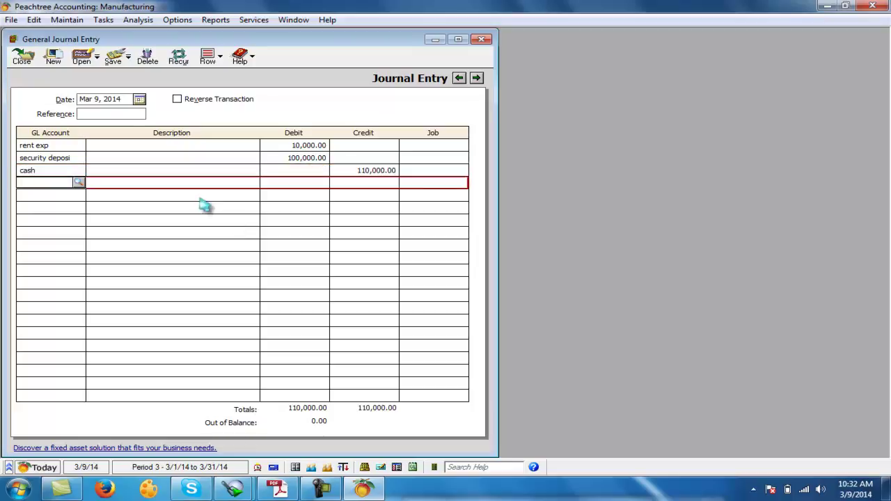
{"action": "left_click", "coordinate": [112, 59]}
{"action": "left_click", "coordinate": [22, 59]}
- Check the 1-9-2005 purchase order transaction for fabric in Accounting Question.pdf and return to Peachtree Accounting
{"action": "left_click", "coordinate": [278, 489]}
{"action": "left_click_drag", "start_coordinate": [195, 213], "coordinate": [826, 214]}
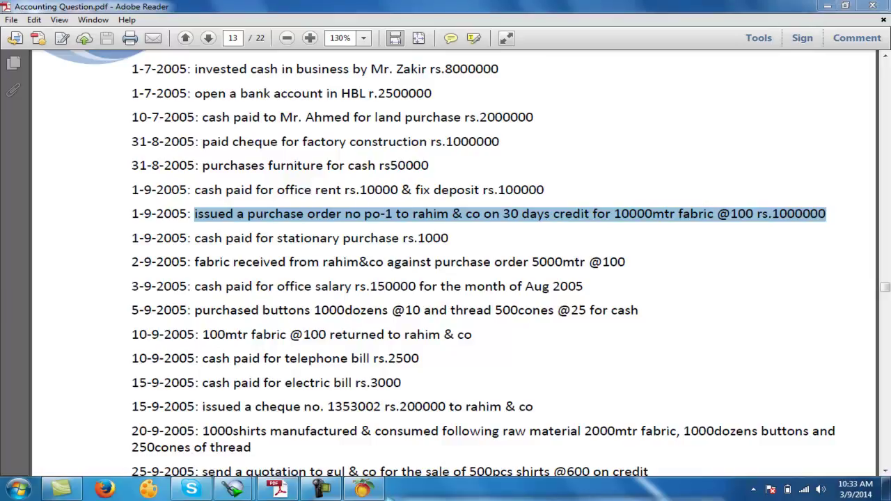
{"action": "left_click", "coordinate": [362, 488]}
- In the customer defaults, set the GL sales account to sales and the discount GL account to sales dis
{"action": "left_click", "coordinate": [78, 23]}
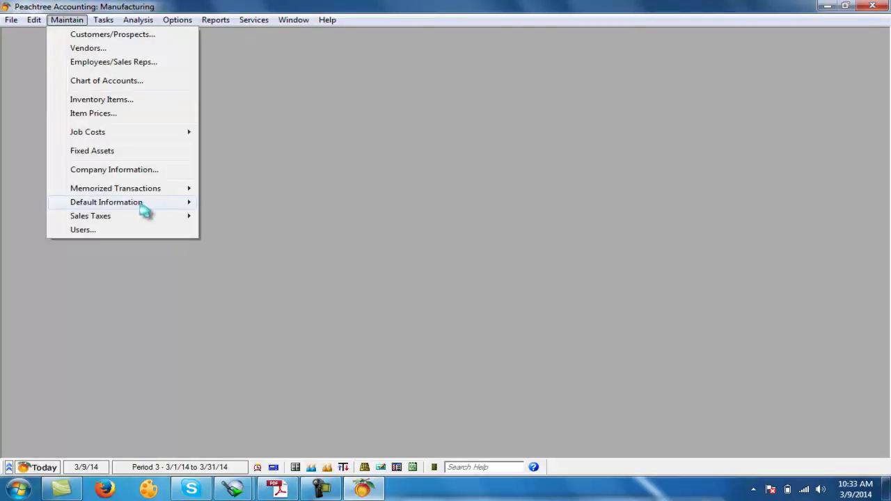
{"action": "mouse_move", "coordinate": [145, 208]}
{"action": "left_click", "coordinate": [230, 203]}
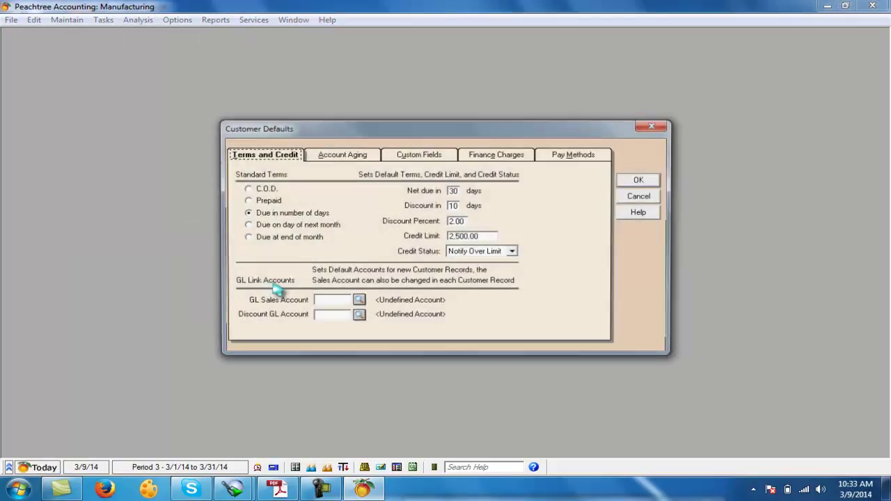
{"action": "left_click", "coordinate": [357, 301]}
{"action": "double_click", "coordinate": [341, 386]}
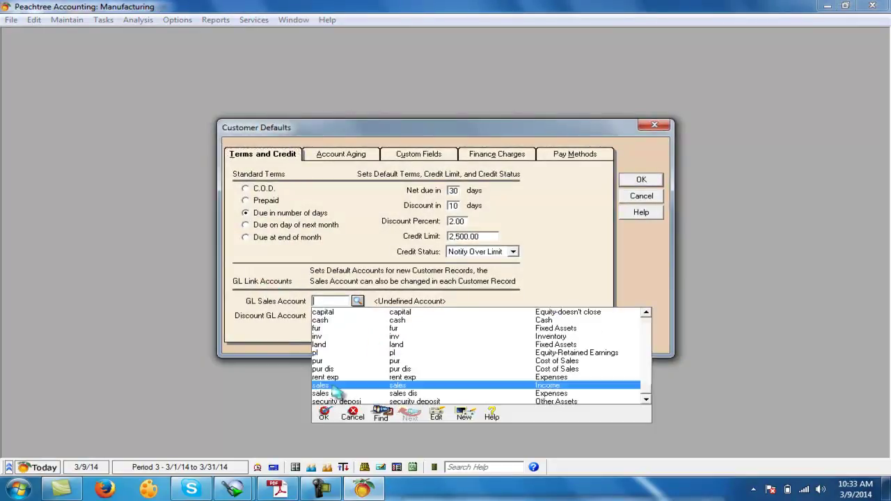
{"action": "left_click", "coordinate": [357, 315]}
{"action": "double_click", "coordinate": [327, 408]}
- Set the default customer credit status to No Credit Limit, clear the discount percent, discount days and net due days, and close the customer defaults
{"action": "left_click", "coordinate": [511, 251]}
{"action": "left_click", "coordinate": [473, 263]}
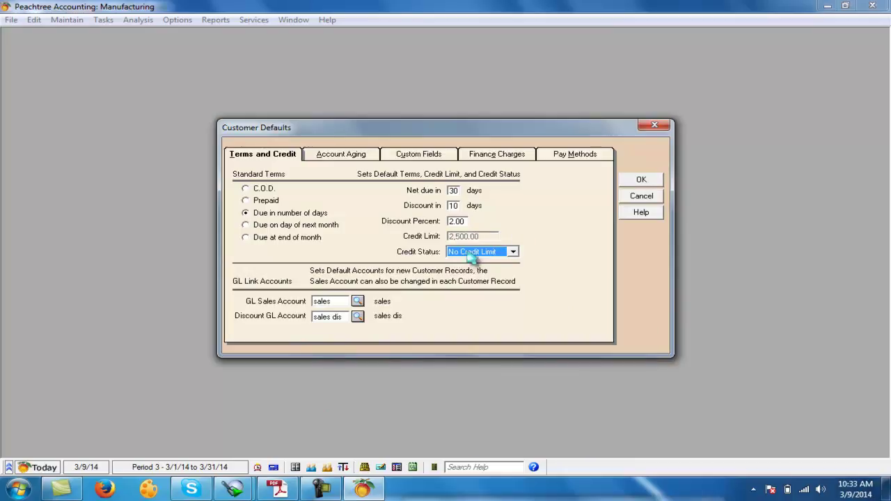
{"action": "left_click", "coordinate": [455, 220]}
{"action": "double_click", "coordinate": [455, 221]}
{"action": "key", "text": "BackSpace"}
{"action": "double_click", "coordinate": [452, 205]}
{"action": "key", "text": "BackSpace"}
{"action": "double_click", "coordinate": [453, 194]}
{"action": "key", "text": "BackSpace"}
{"action": "left_click", "coordinate": [645, 195]}
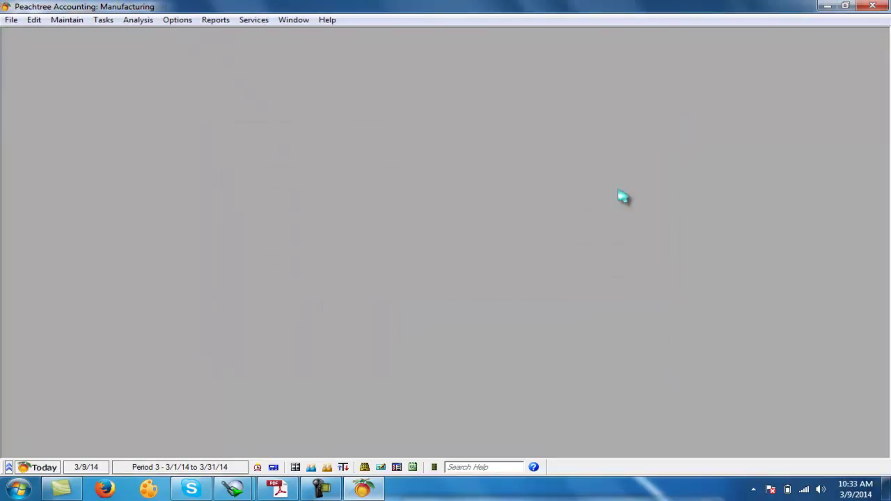
- In the vendor defaults, set the purchase account to pur and the discount GL account to pur dis
{"action": "left_click", "coordinate": [64, 19]}
{"action": "mouse_move", "coordinate": [118, 207]}
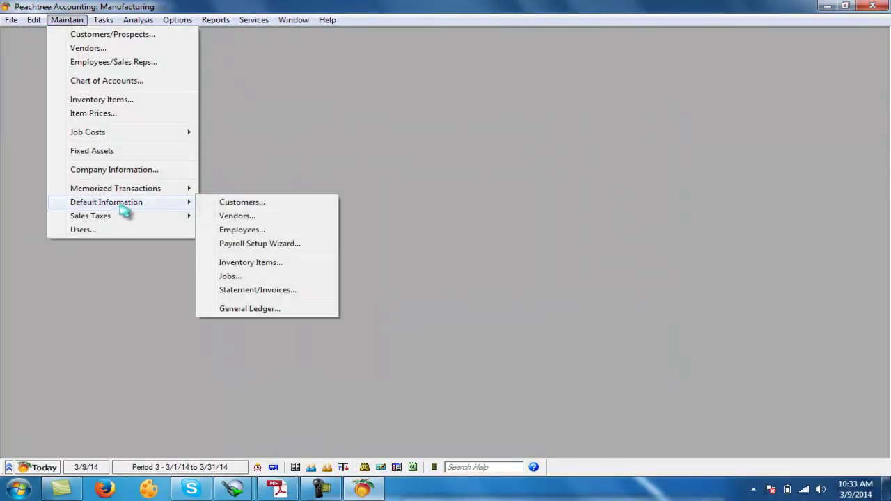
{"action": "left_click", "coordinate": [209, 215]}
{"action": "left_click", "coordinate": [395, 286]}
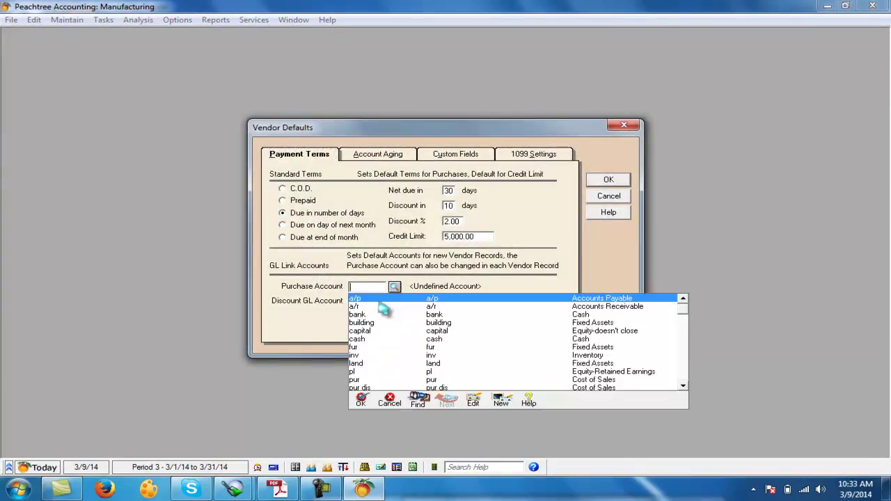
{"action": "left_click", "coordinate": [355, 346]}
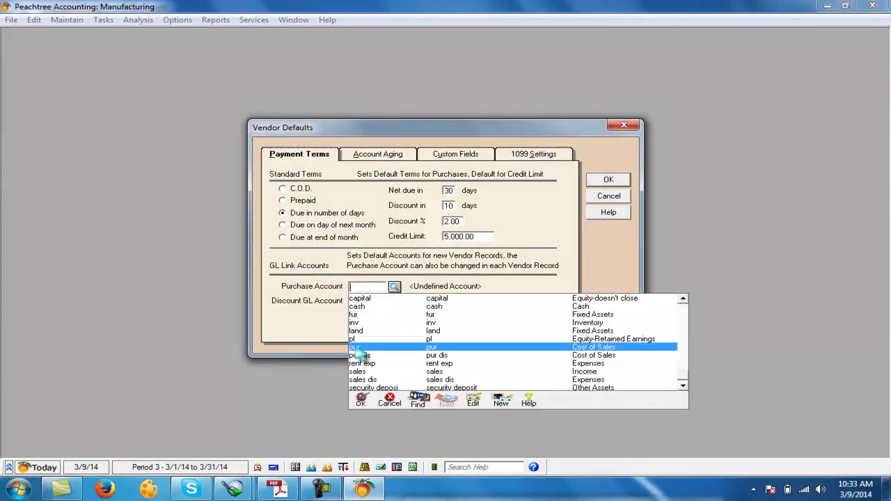
{"action": "left_click", "coordinate": [394, 300]}
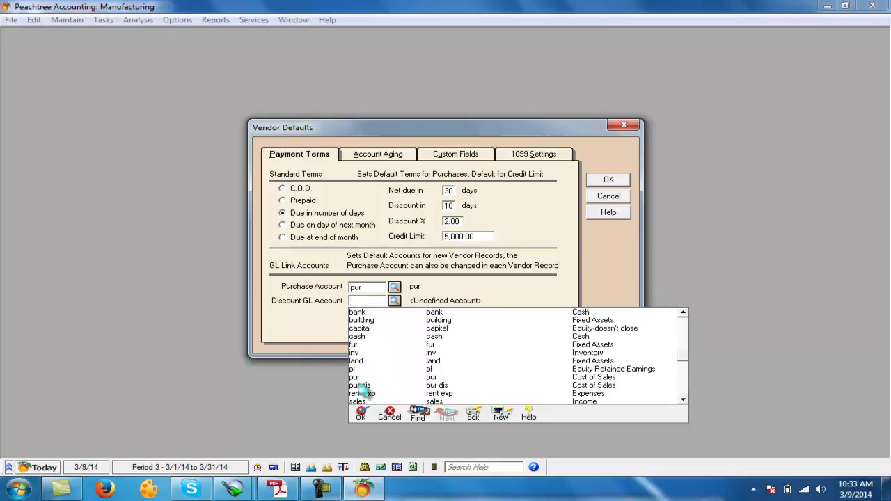
{"action": "double_click", "coordinate": [360, 385]}
- Set the default vendor credit limit and discount percent to 0.00, clear the discount days and net due days, and accept the vendor defaults
{"action": "left_click", "coordinate": [466, 237]}
{"action": "key", "text": "BackSpace"}
{"action": "left_click", "coordinate": [452, 221]}
{"action": "key", "text": "BackSpace"}
{"action": "left_click", "coordinate": [448, 205]}
{"action": "key", "text": "BackSpace"}
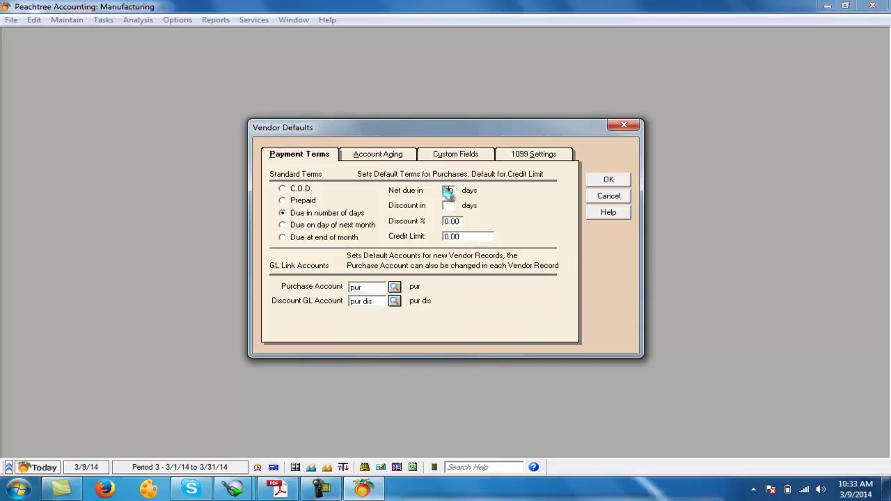
{"action": "left_click", "coordinate": [604, 180]}
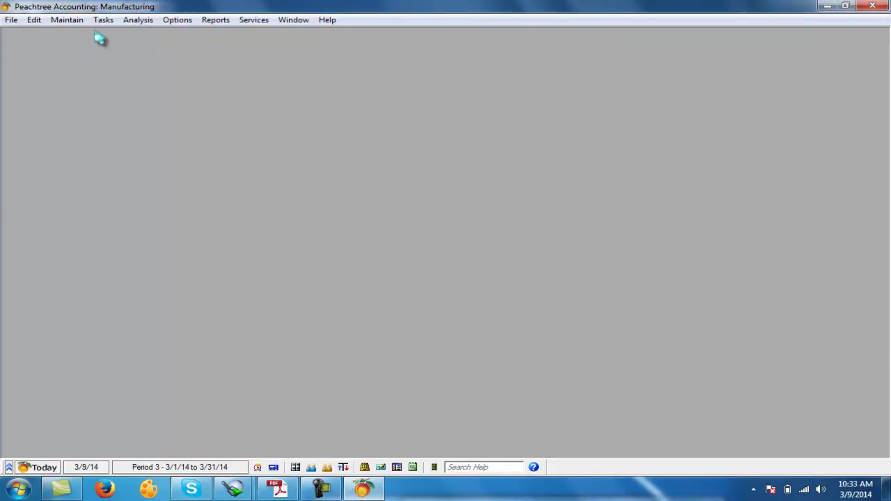
- Create a vendor with the ID and name rahim, and save and close the vendor record
{"action": "left_click", "coordinate": [77, 22]}
{"action": "left_click", "coordinate": [89, 50]}
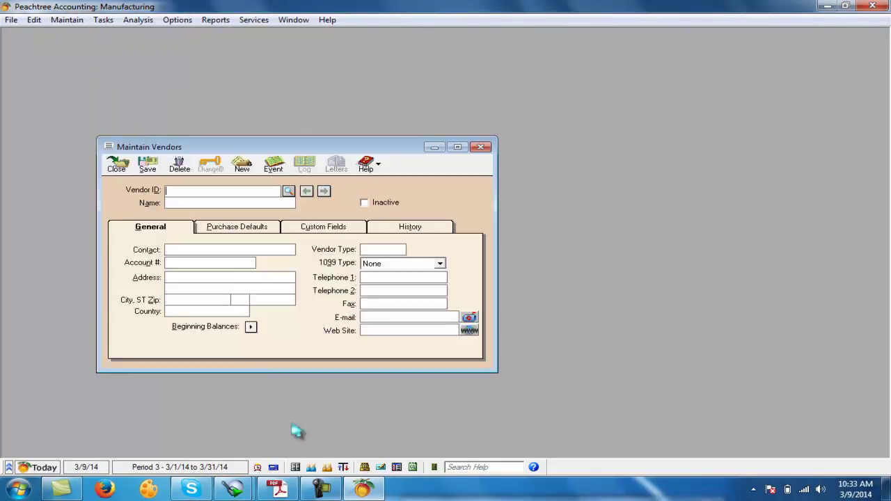
{"action": "left_click", "coordinate": [362, 489]}
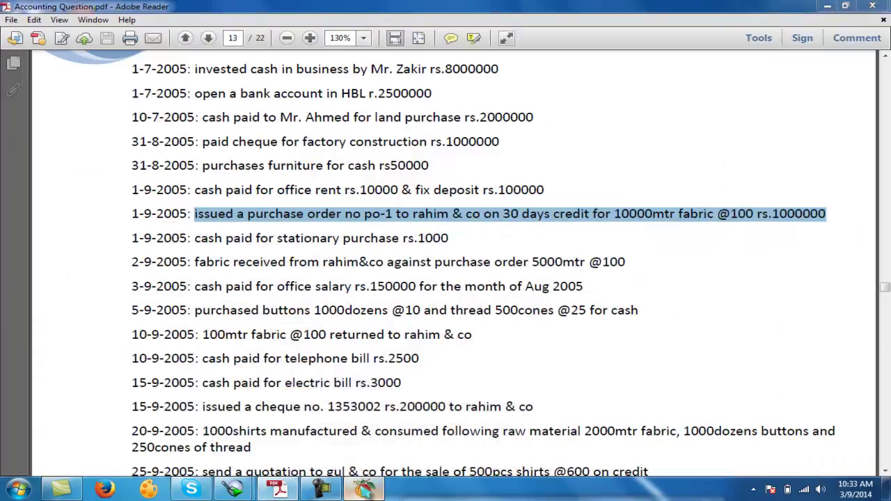
{"action": "left_click", "coordinate": [362, 489]}
{"action": "type", "text": "rahim"}
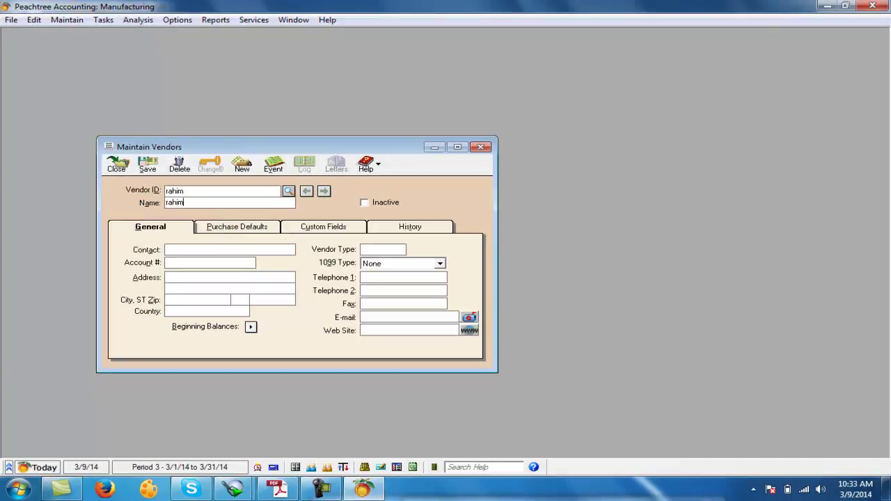
{"action": "left_click", "coordinate": [147, 165]}
{"action": "left_click", "coordinate": [118, 169]}
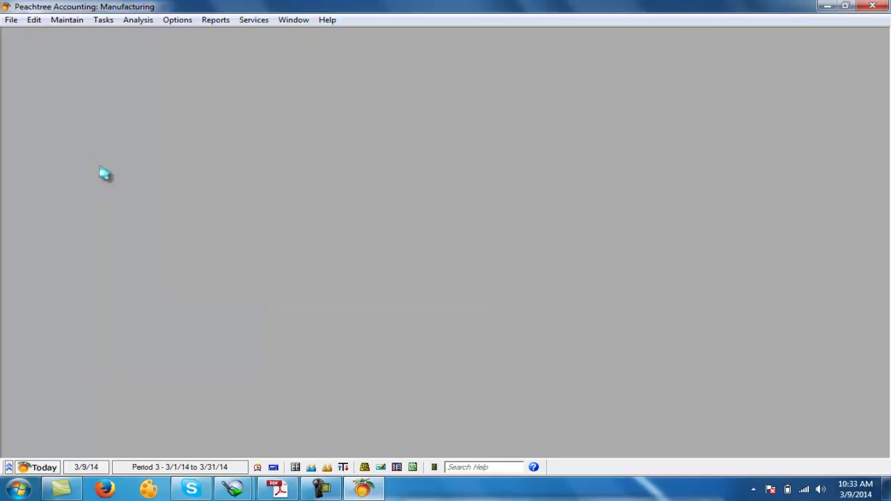
- Start a stock item with the ID and description fabric, checking the purchase order transaction in Accounting Question.pdf
{"action": "left_click", "coordinate": [66, 19]}
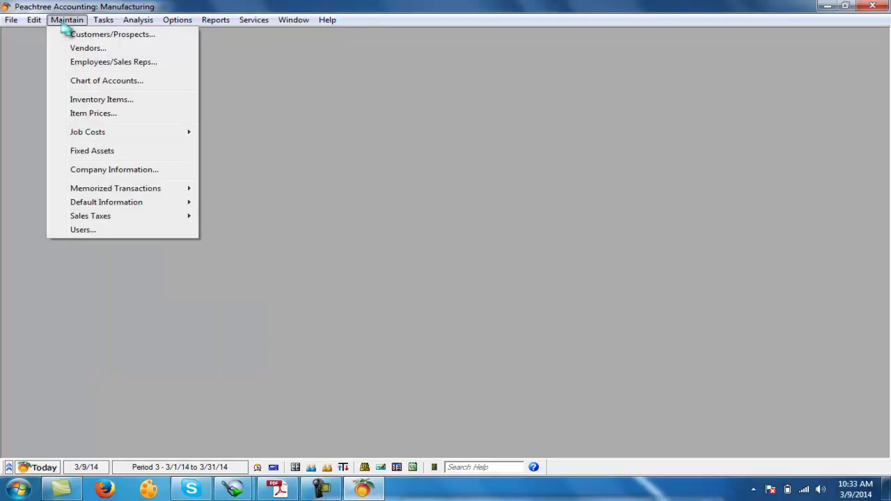
{"action": "left_click", "coordinate": [111, 101]}
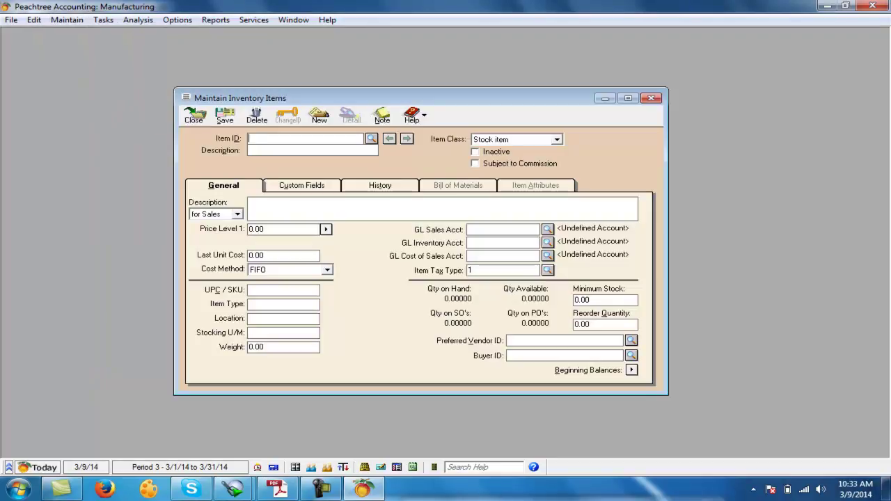
{"action": "left_click", "coordinate": [278, 490]}
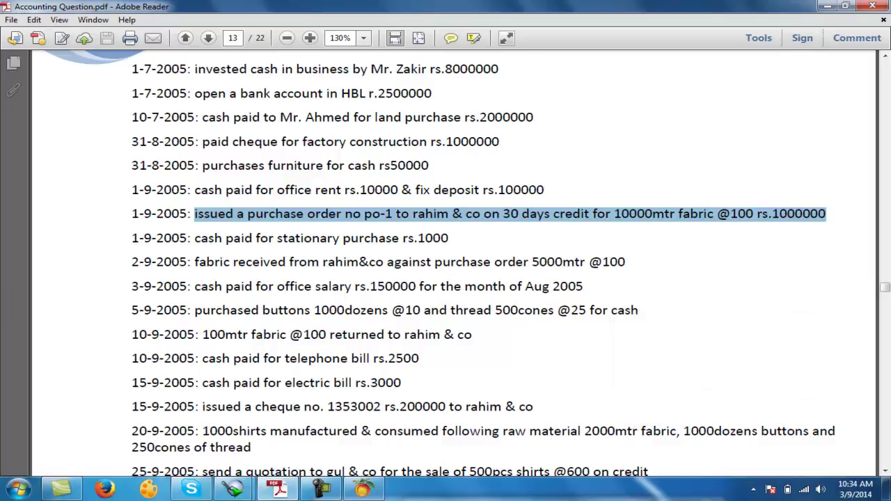
{"action": "left_click", "coordinate": [483, 214]}
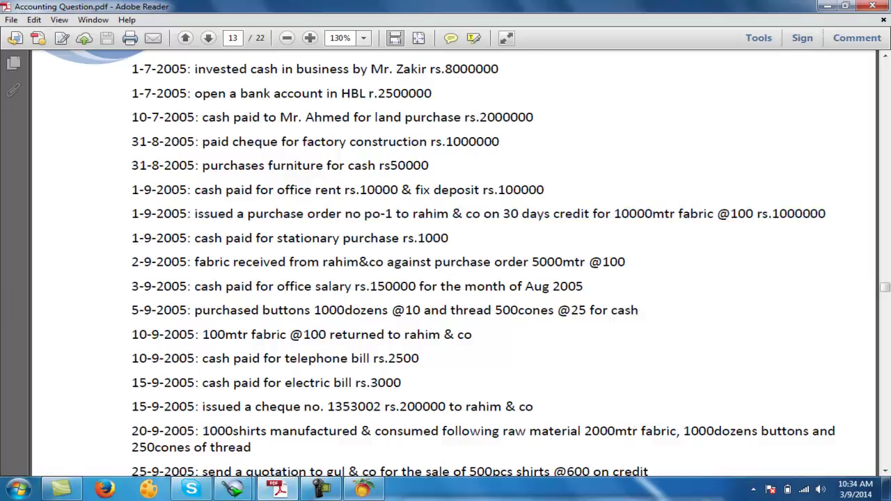
{"action": "left_click_drag", "start_coordinate": [194, 214], "coordinate": [714, 214]}
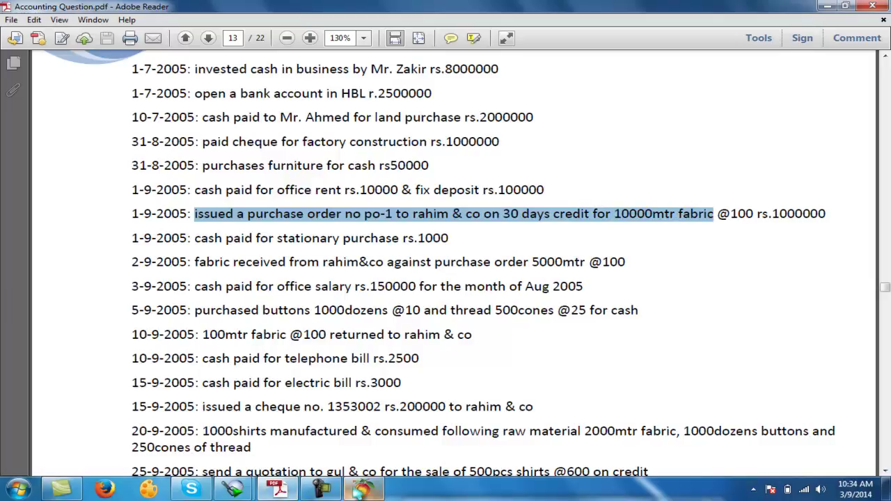
{"action": "left_click", "coordinate": [362, 488]}
{"action": "type", "text": "fabric"}
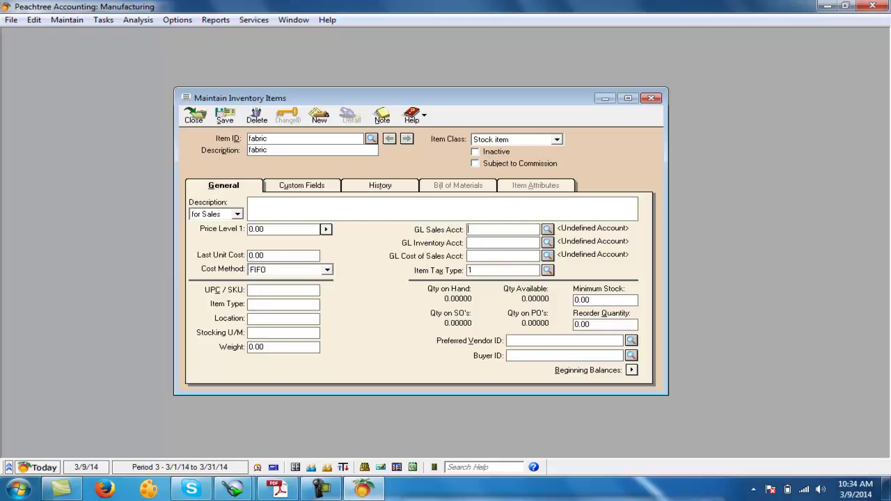
- Assign the fabric item the GL accounts sales, inv and pur, set its stocking unit to mtr, and close the item record
{"action": "type", "text": "sales"}
{"action": "key", "text": "Tab"}
{"action": "type", "text": "i"}
{"action": "key", "text": "Tab"}
{"action": "type", "text": "pur"}
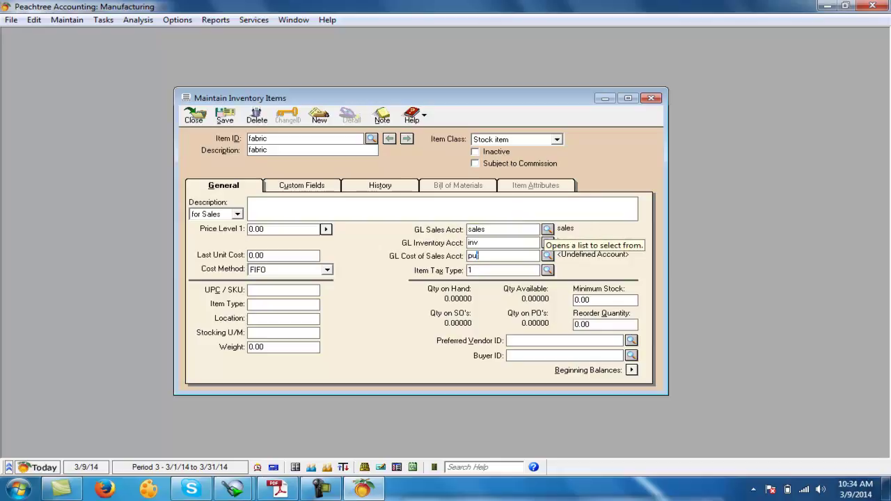
{"action": "left_click", "coordinate": [275, 335]}
{"action": "type", "text": "mtr"}
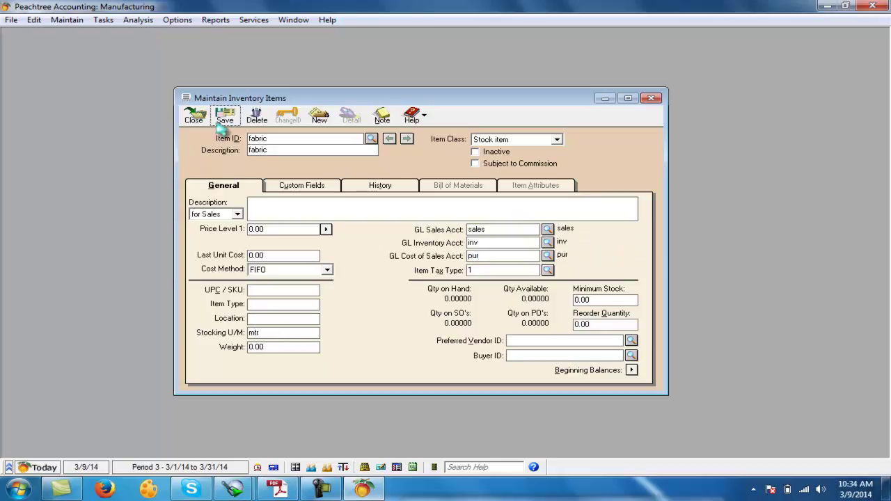
{"action": "left_click", "coordinate": [196, 119]}
- Start a purchase order for vendor rahim with the PO number po1
{"action": "left_click", "coordinate": [105, 21]}
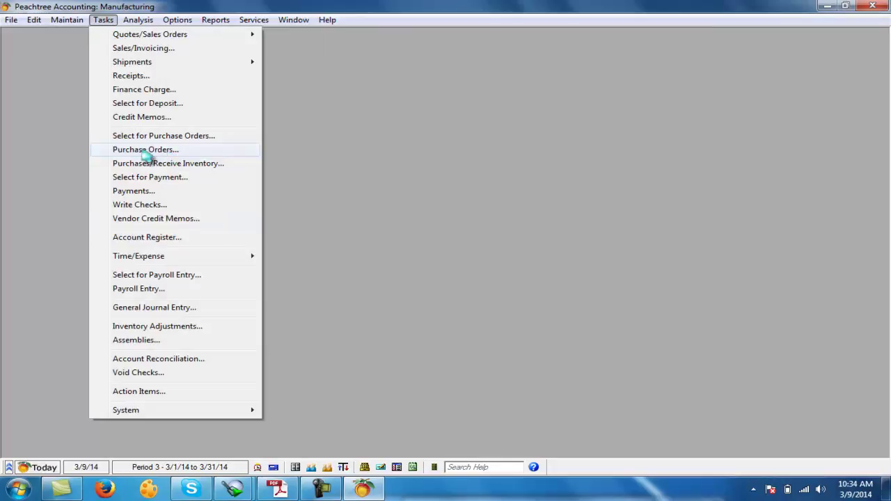
{"action": "left_click", "coordinate": [174, 150]}
{"action": "left_click", "coordinate": [167, 58]}
{"action": "left_click", "coordinate": [149, 74]}
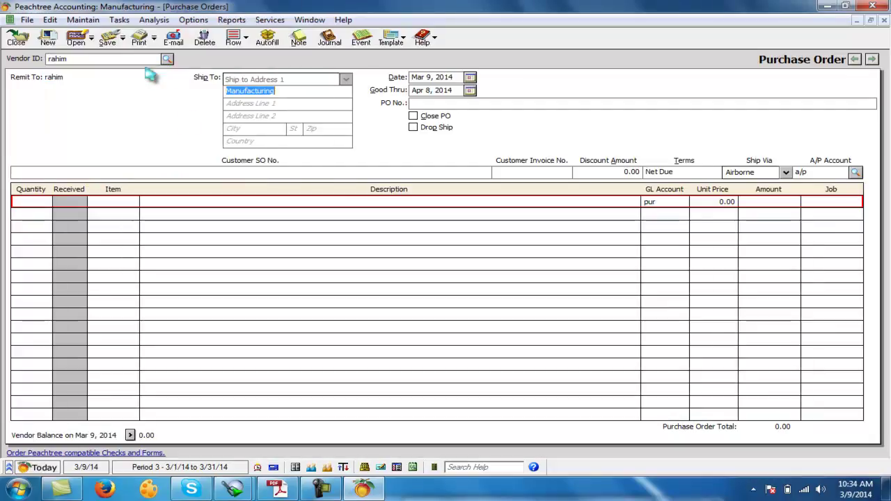
{"action": "left_click", "coordinate": [489, 103]}
{"action": "type", "text": "po1"}
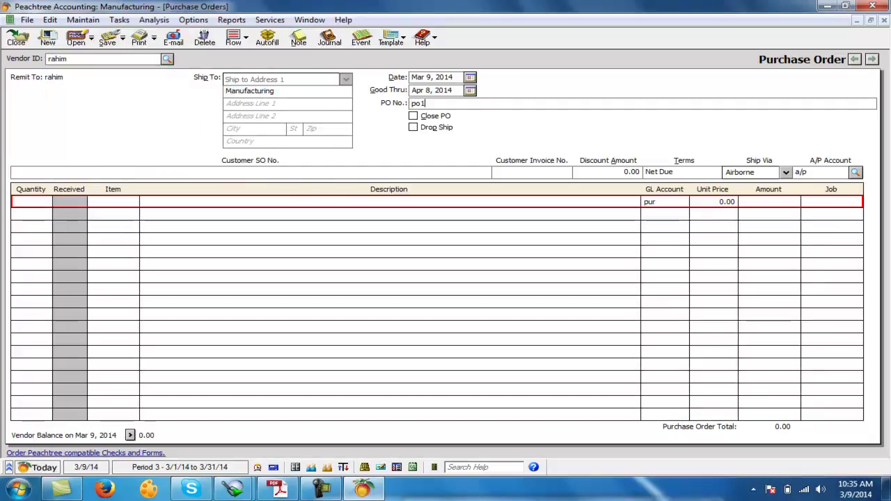
- Enter an order line for 10,000 of item fabric at a unit price of 100
{"action": "left_click", "coordinate": [31, 201]}
{"action": "type", "text": "10,000"}
{"action": "key", "text": "Tab"}
{"action": "type", "text": "fabric"}
{"action": "key", "text": "Tab"}
{"action": "key", "text": "Tab"}
{"action": "type", "text": "100"}
{"action": "key", "text": "Tab"}
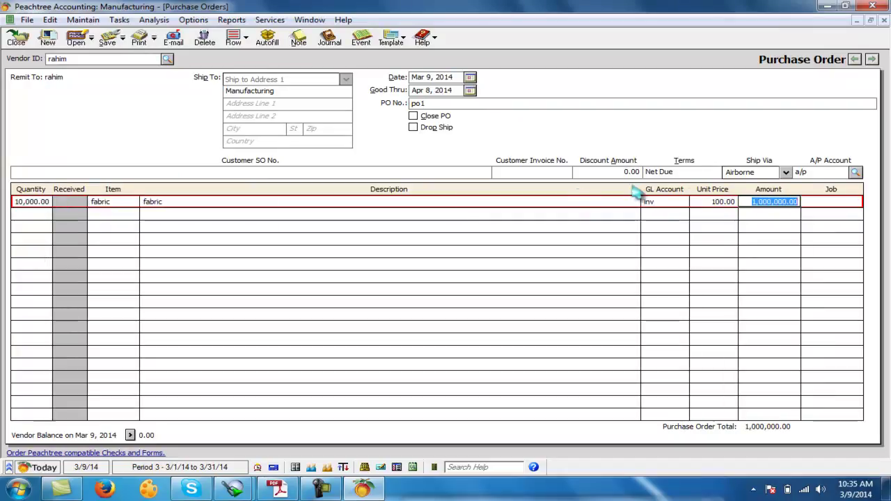
- Change the purchase order terms to 30 days cr, and save and close the order
{"action": "left_click_drag", "start_coordinate": [678, 174], "coordinate": [607, 170]}
{"action": "type", "text": "30 days cr"}
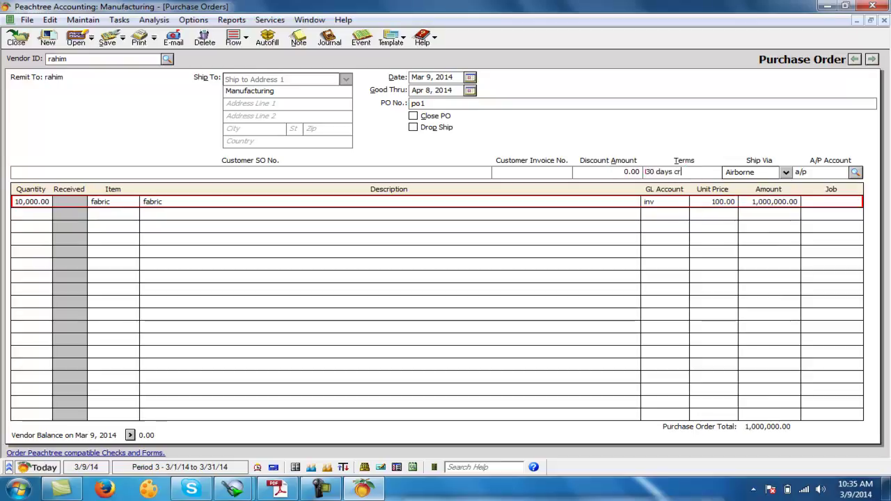
{"action": "left_click", "coordinate": [108, 43]}
{"action": "left_click", "coordinate": [16, 40]}
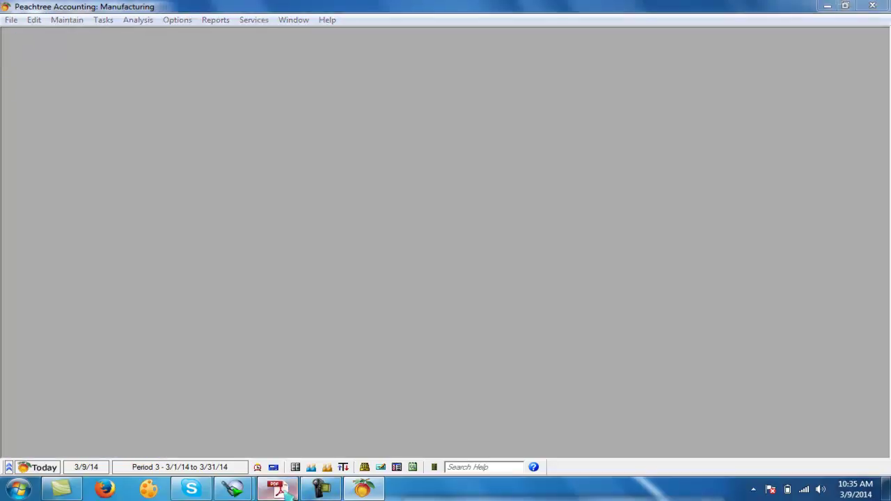
- Check the 1-9-2005 stationary purchase transaction in Accounting Question.pdf and return to Peachtree Accounting
{"action": "left_click", "coordinate": [278, 489]}
{"action": "left_click_drag", "start_coordinate": [194, 238], "coordinate": [448, 238]}
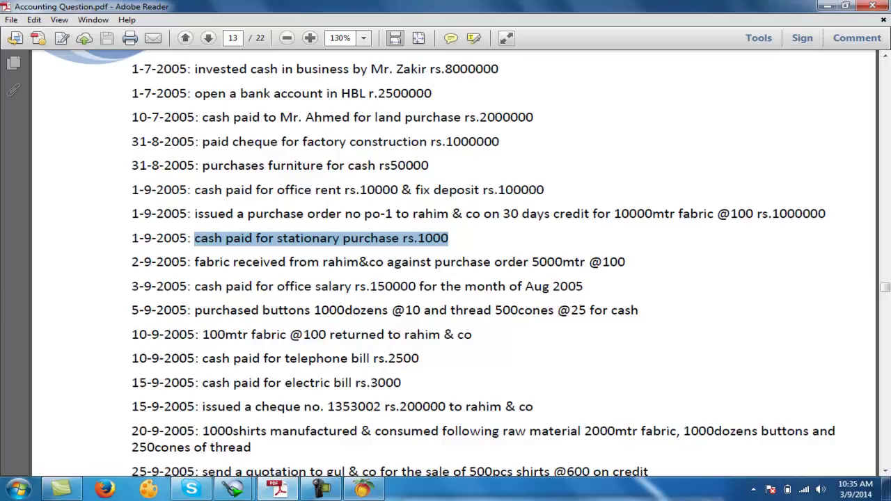
{"action": "left_click", "coordinate": [363, 489]}
- Open a general journal entry and start a new account with ID and description stationery exp
{"action": "left_click", "coordinate": [103, 20]}
{"action": "left_click", "coordinate": [119, 307]}
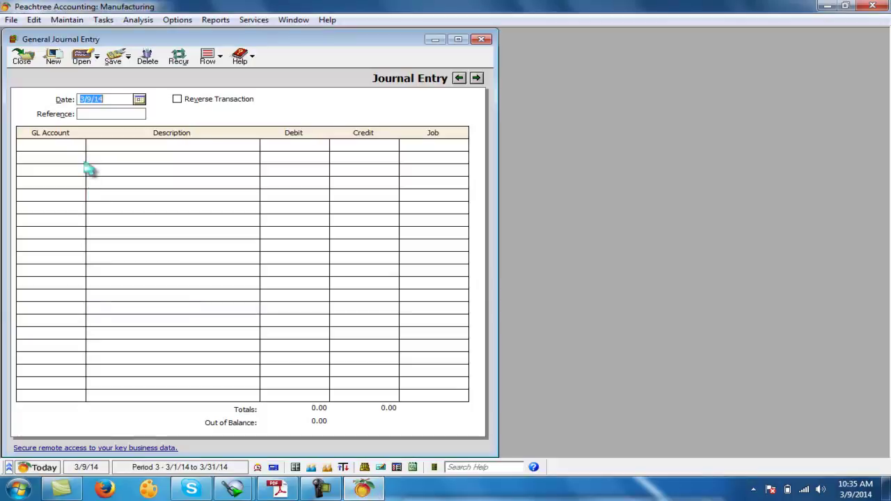
{"action": "key", "text": "plus"}
{"action": "type", "text": "st"}
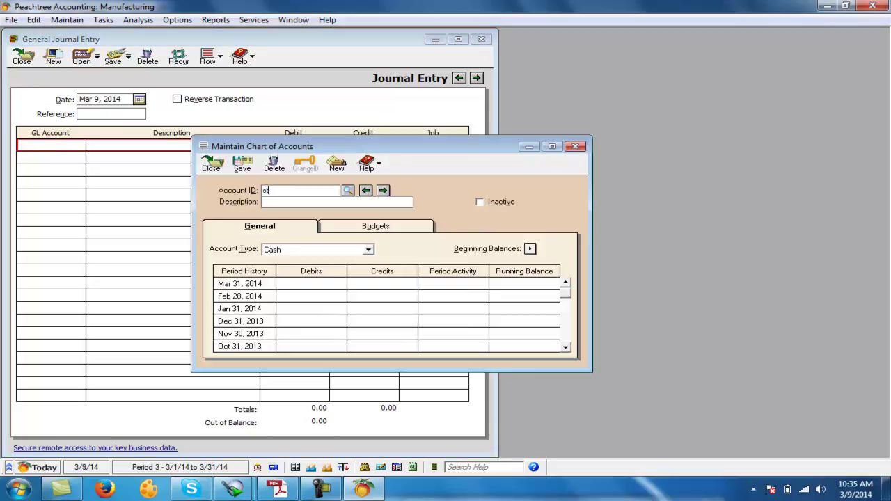
{"action": "type", "text": "stionery exp"}
{"action": "key", "text": "Tab"}
{"action": "type", "text": "stat"}
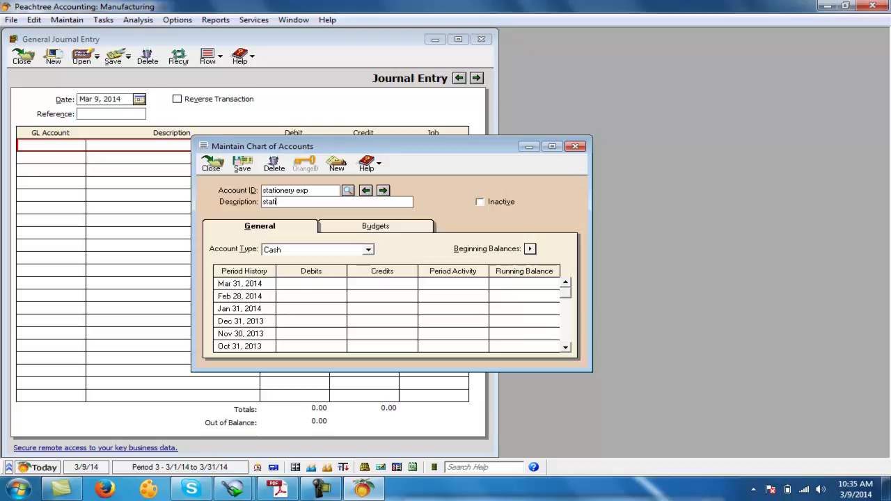
- Set the stationery exp account type to Expenses, and save and close the account record
{"action": "key", "text": "Tab"}
{"action": "key", "text": "Down"}
{"action": "key", "text": "Down"}
{"action": "key", "text": "Down"}
{"action": "key", "text": "Down"}
{"action": "key", "text": "Up"}
{"action": "key", "text": "Tab"}
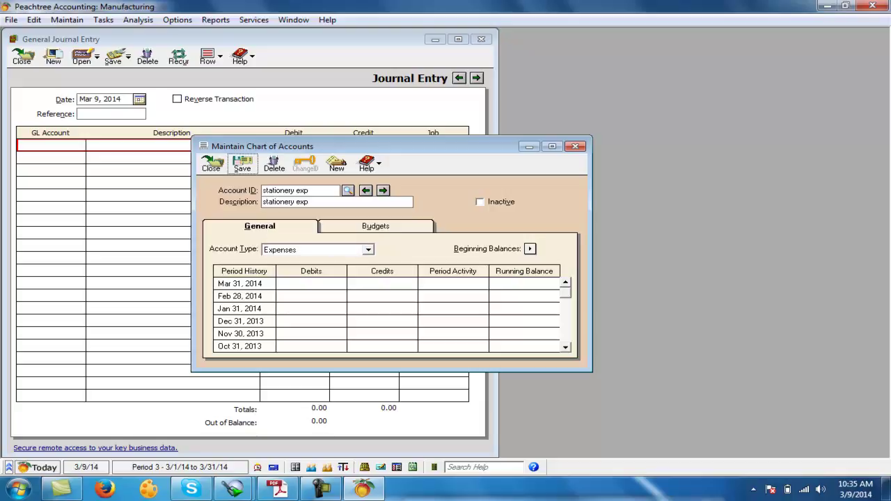
{"action": "left_click", "coordinate": [243, 173]}
{"action": "left_click", "coordinate": [224, 168]}
- Enter a journal line debiting stationery exp for 1,000, checking the amount in Accounting Question.pdf
{"action": "left_click", "coordinate": [70, 146]}
{"action": "type", "text": "stationery exp"}
{"action": "key", "text": "Tab"}
{"action": "key", "text": "Tab"}
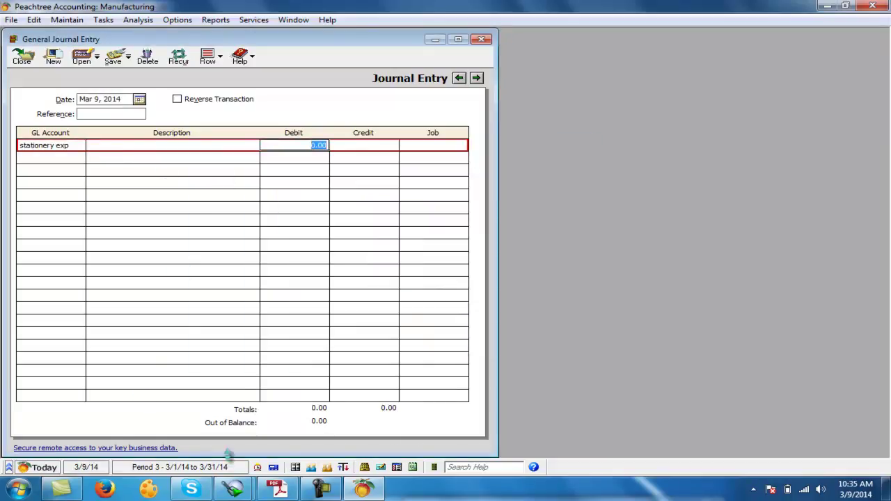
{"action": "left_click", "coordinate": [277, 489]}
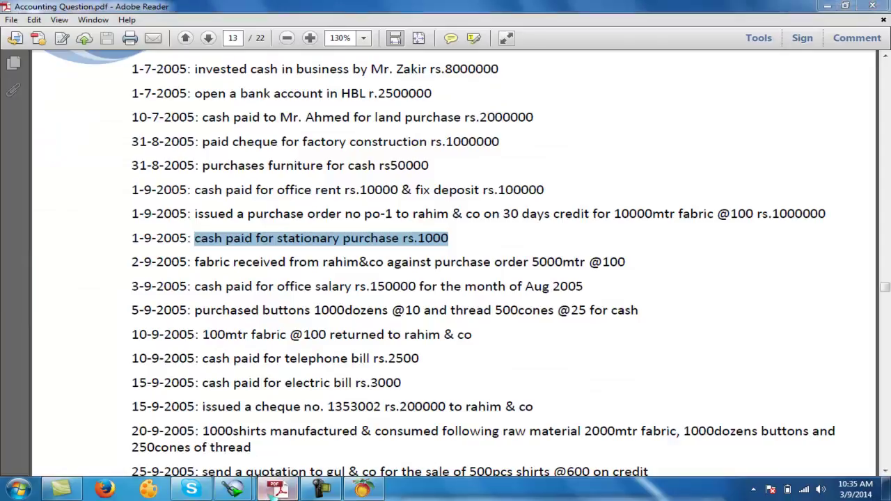
{"action": "left_click", "coordinate": [270, 489]}
{"action": "left_click", "coordinate": [271, 146]}
{"action": "type", "text": "1,000"}
- Credit cash for 1,000 on the second journal line, and save and close the stationery entry
{"action": "key", "text": "Return"}
{"action": "type", "text": "cash"}
{"action": "key", "text": "Return"}
{"action": "key", "text": "Return"}
{"action": "key", "text": "Return"}
{"action": "type", "text": "1,000"}
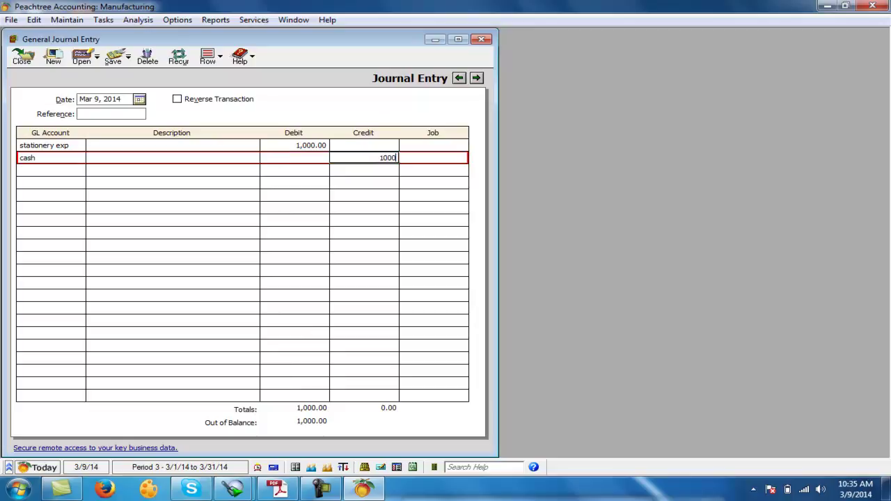
{"action": "key", "text": "Return"}
{"action": "left_click", "coordinate": [115, 59]}
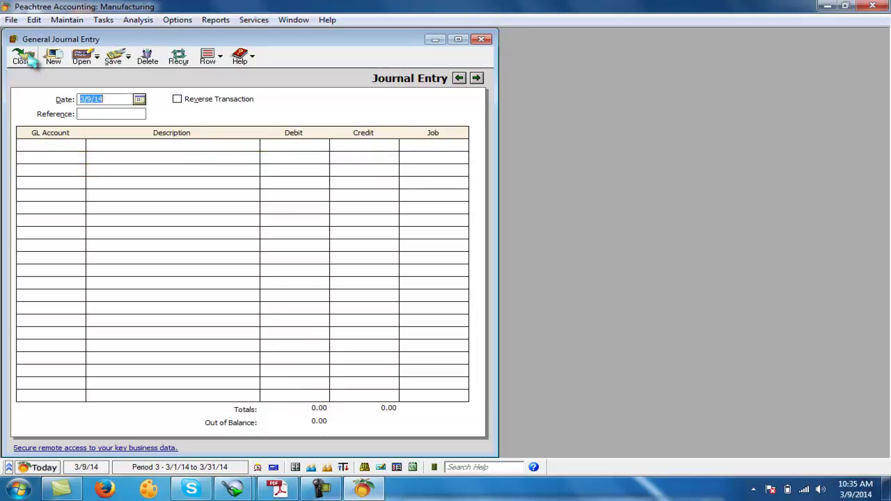
{"action": "left_click", "coordinate": [23, 57]}
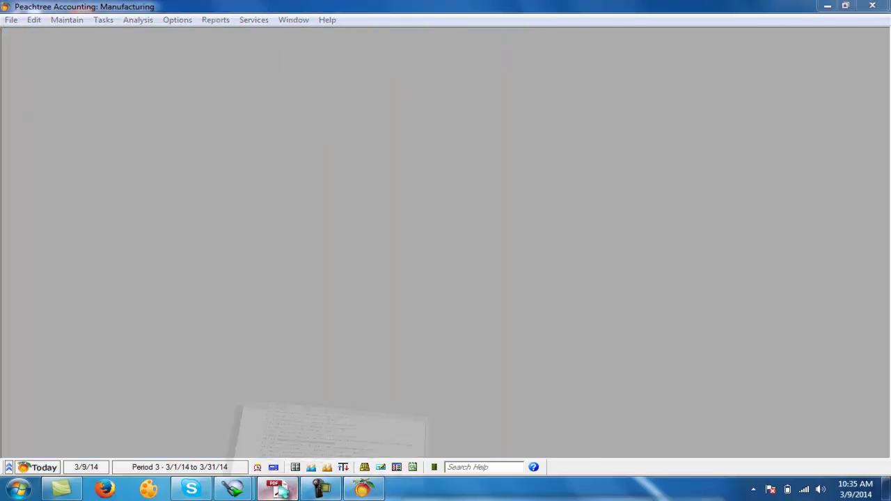
- Check the 2-9-2005 fabric receipt transaction in Accounting Question.pdf and return to Peachtree Accounting
{"action": "left_click", "coordinate": [291, 490]}
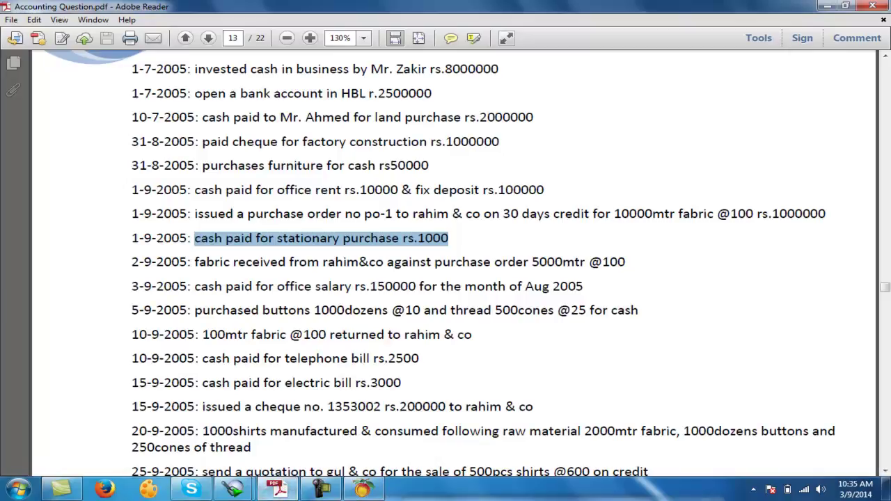
{"action": "left_click_drag", "start_coordinate": [190, 262], "coordinate": [602, 263]}
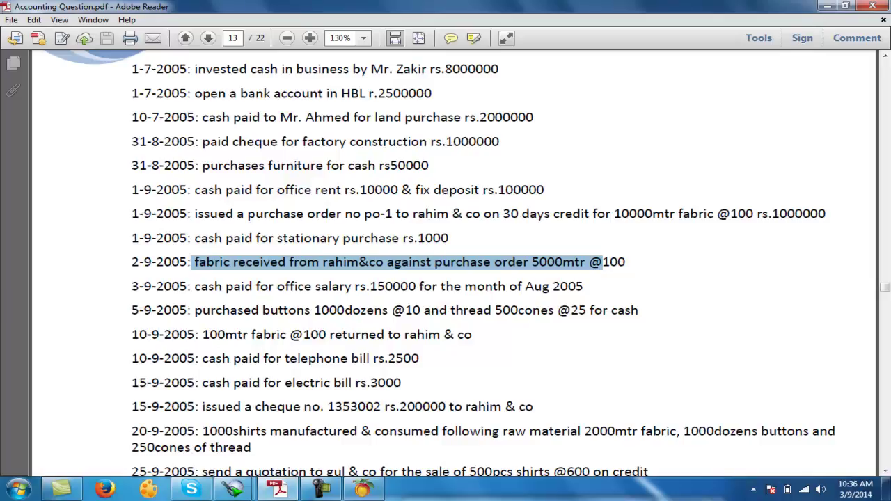
{"action": "left_click", "coordinate": [362, 488]}
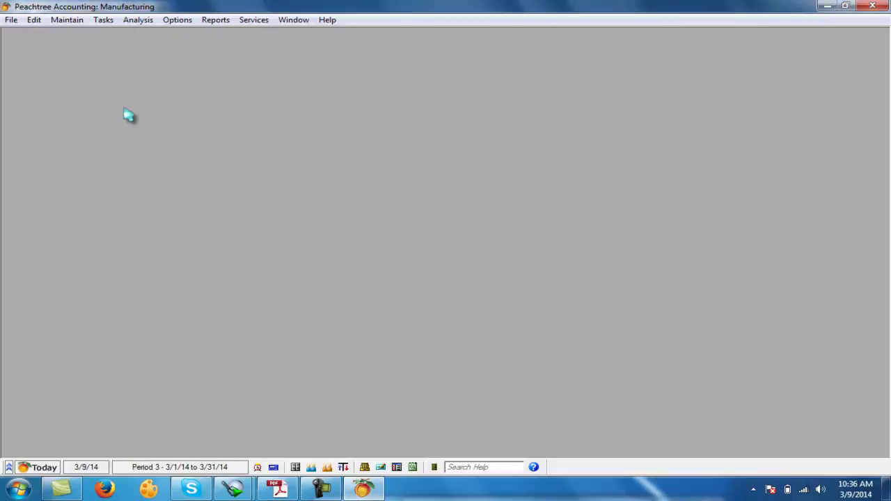
- Start a Purchases/Receive Inventory record for vendor rahim
{"action": "left_click", "coordinate": [103, 19]}
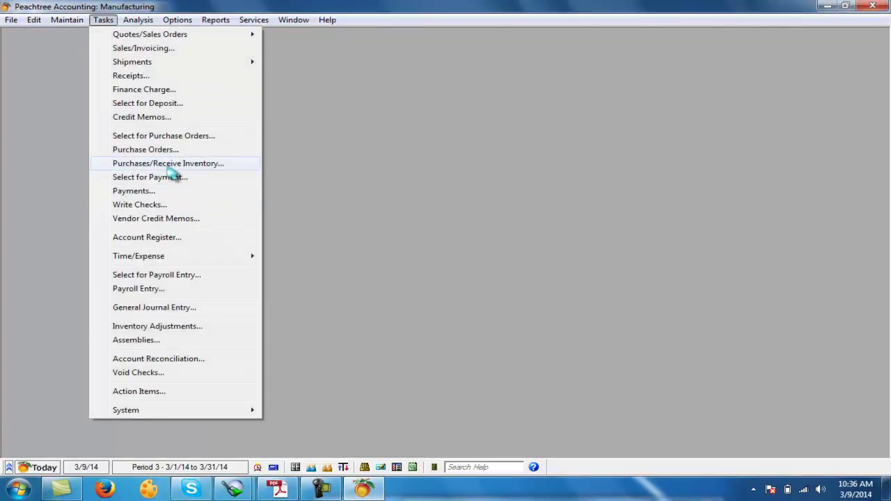
{"action": "left_click", "coordinate": [207, 166]}
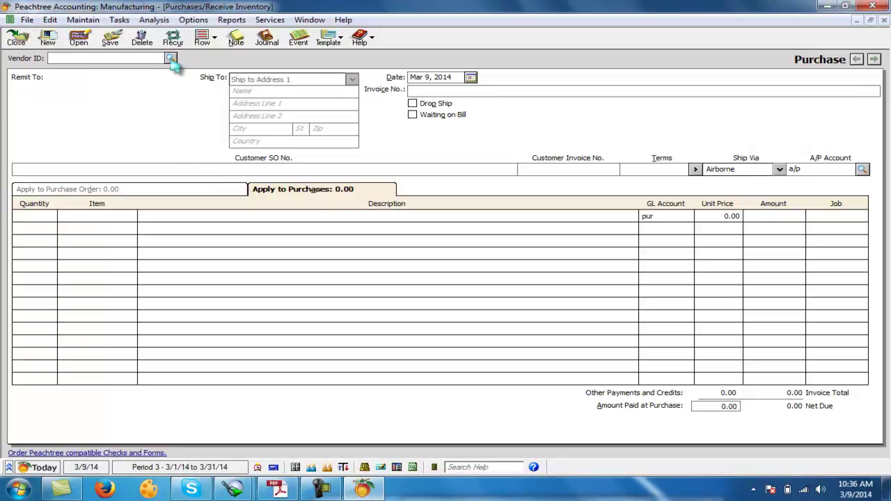
{"action": "left_click", "coordinate": [171, 58]}
{"action": "double_click", "coordinate": [155, 74]}
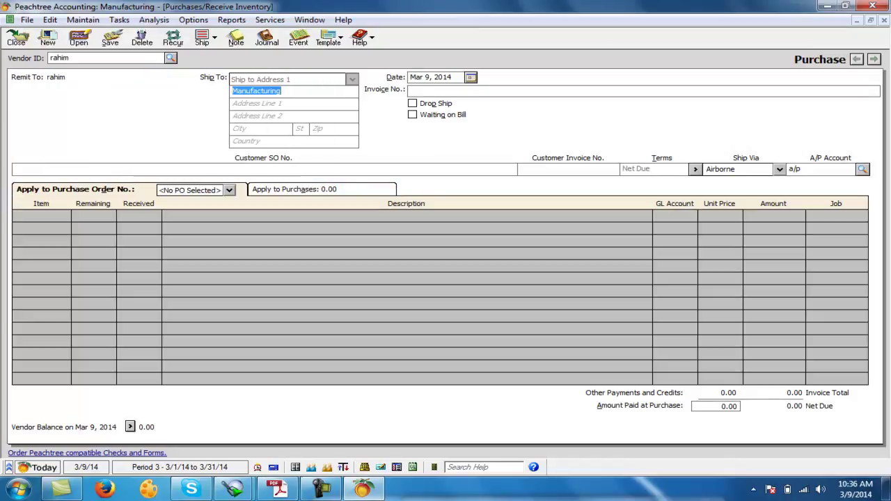
- Apply the purchase to purchase order po1 and set the received quantity of fabric to 5,000
{"action": "left_click", "coordinate": [228, 190]}
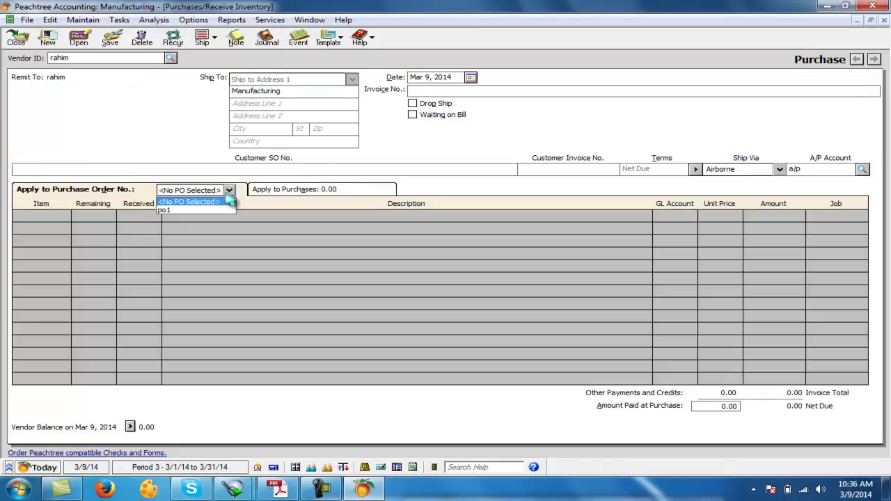
{"action": "left_click", "coordinate": [173, 214]}
{"action": "left_click", "coordinate": [145, 217]}
{"action": "type", "text": "5,000"}
{"action": "key", "text": "Tab"}
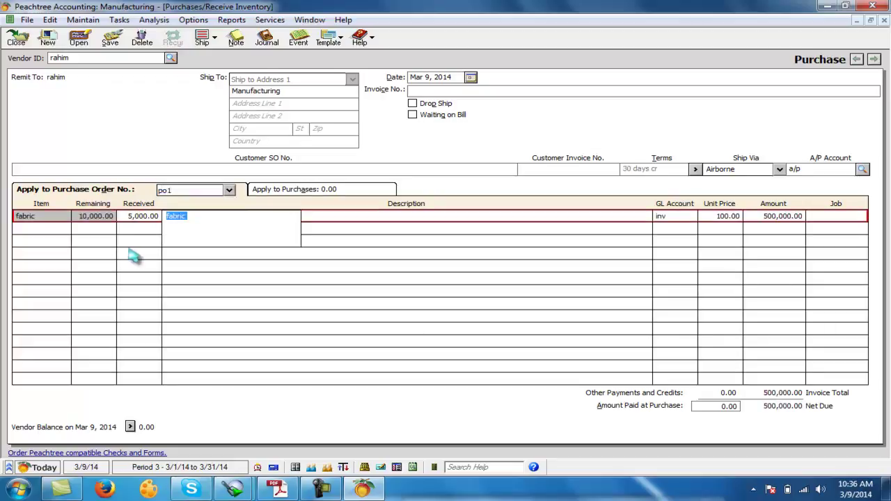
- Enter p1 a po1 as the purchase's invoice number, and save and close the purchase
{"action": "left_click", "coordinate": [440, 91]}
{"action": "type", "text": "p"}
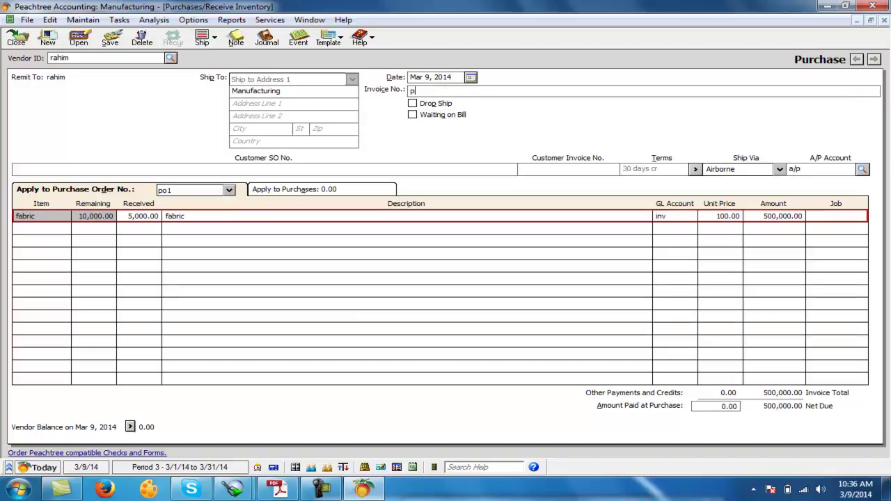
{"action": "type", "text": "r1 a p1"}
{"action": "key", "text": "BackSpace"}
{"action": "key", "text": "BackSpace"}
{"action": "key", "text": "BackSpace"}
{"action": "key", "text": "BackSpace"}
{"action": "key", "text": "BackSpace"}
{"action": "key", "text": "BackSpace"}
{"action": "key", "text": "BackSpace"}
{"action": "type", "text": "p1 a po1"}
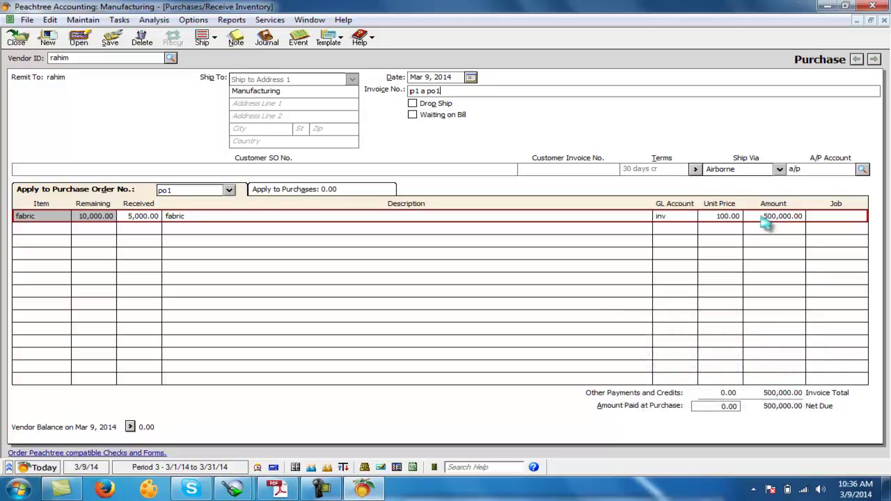
{"action": "left_click", "coordinate": [110, 39]}
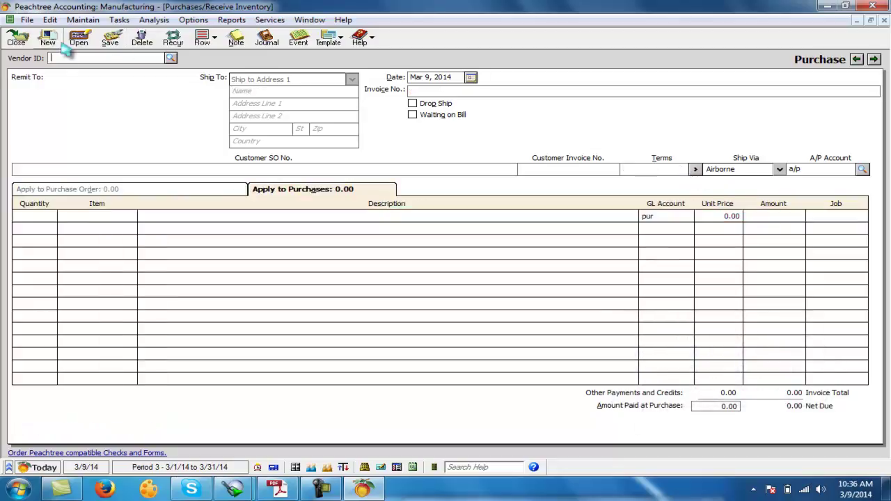
{"action": "left_click", "coordinate": [16, 39]}
- Compare the ordered and received fabric quantities in Accounting Question.pdf, read the 3-9-2005 salary transaction, and return to Peachtree Accounting
{"action": "left_click", "coordinate": [278, 489]}
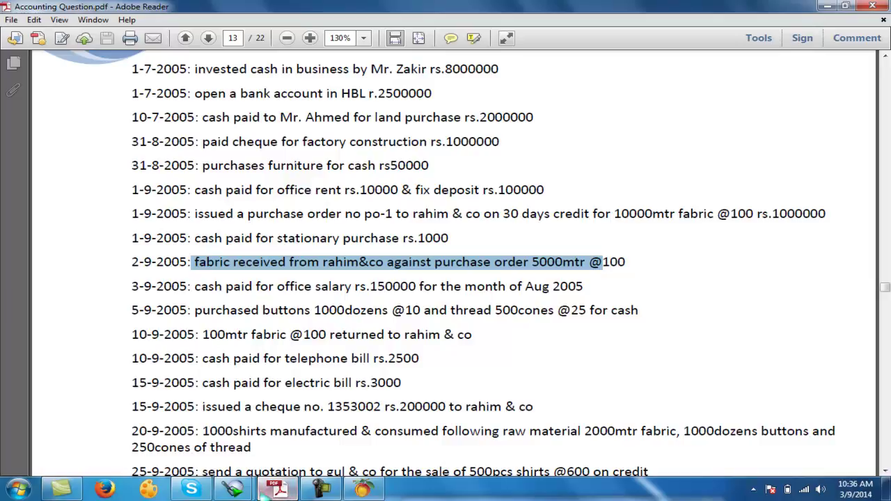
{"action": "left_click_drag", "start_coordinate": [613, 214], "coordinate": [652, 214]}
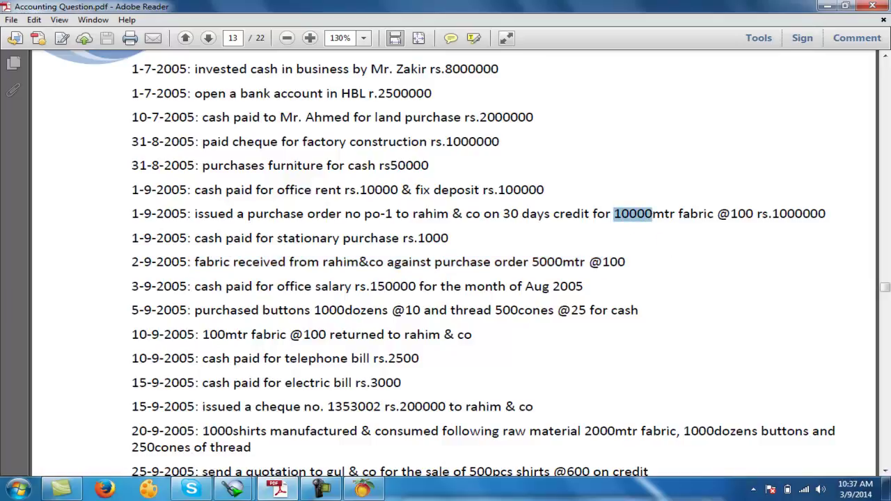
{"action": "left_click_drag", "start_coordinate": [532, 261], "coordinate": [563, 261]}
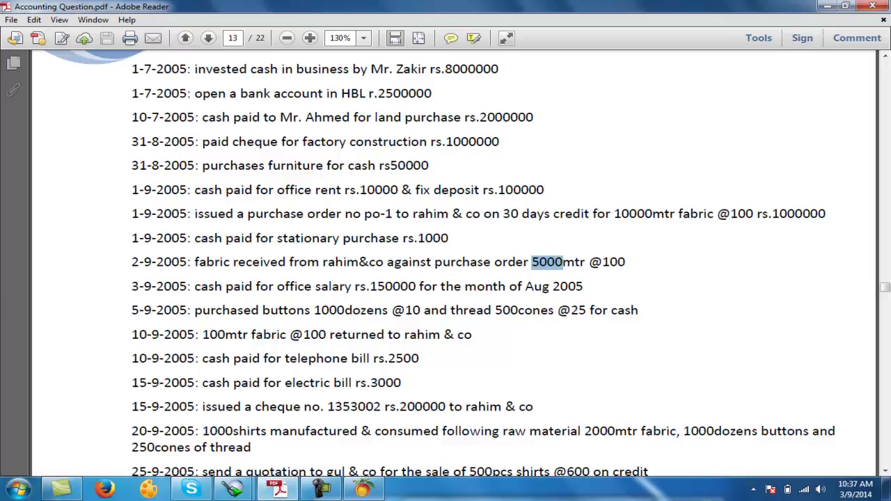
{"action": "left_click_drag", "start_coordinate": [194, 262], "coordinate": [624, 261]}
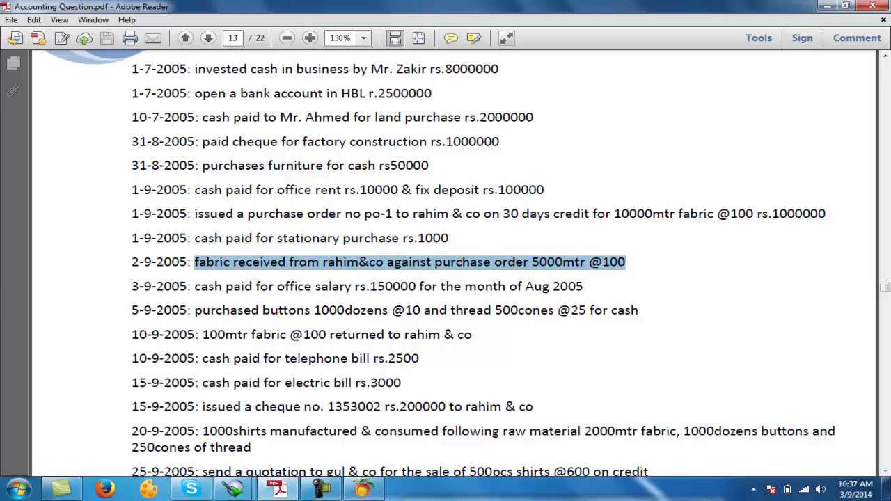
{"action": "left_click_drag", "start_coordinate": [194, 286], "coordinate": [437, 286]}
{"action": "left_click", "coordinate": [363, 489]}
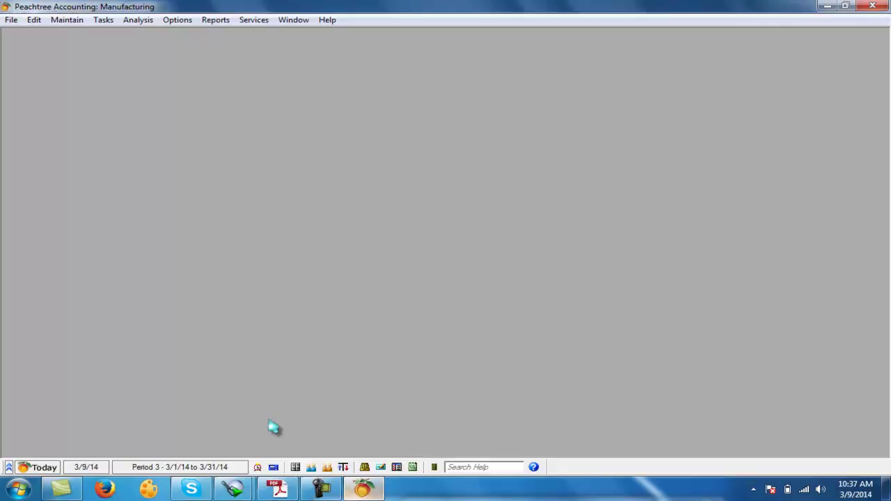
- Open a general journal entry and start a new account with ID and description salary exp
{"action": "left_click", "coordinate": [103, 20]}
{"action": "left_click", "coordinate": [167, 307]}
{"action": "left_click", "coordinate": [77, 144]}
{"action": "type", "text": "s"}
{"action": "key", "text": "BackSpace"}
{"action": "key", "text": "BackSpace"}
{"action": "key", "text": "BackSpace"}
{"action": "key", "text": "plus"}
{"action": "type", "text": "sala"}
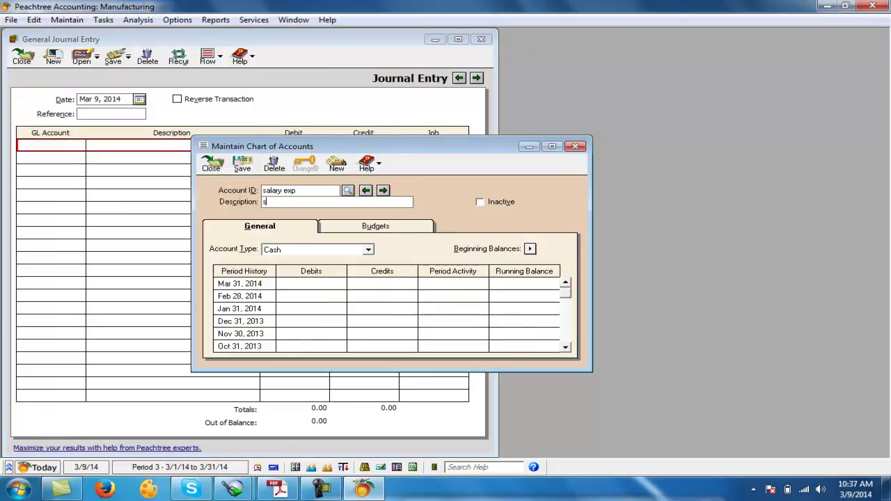
{"action": "type", "text": "ry exp"}
- Set the salary exp account type to Expenses, and save and close the account record
{"action": "key", "text": "Tab"}
{"action": "type", "text": "ex"}
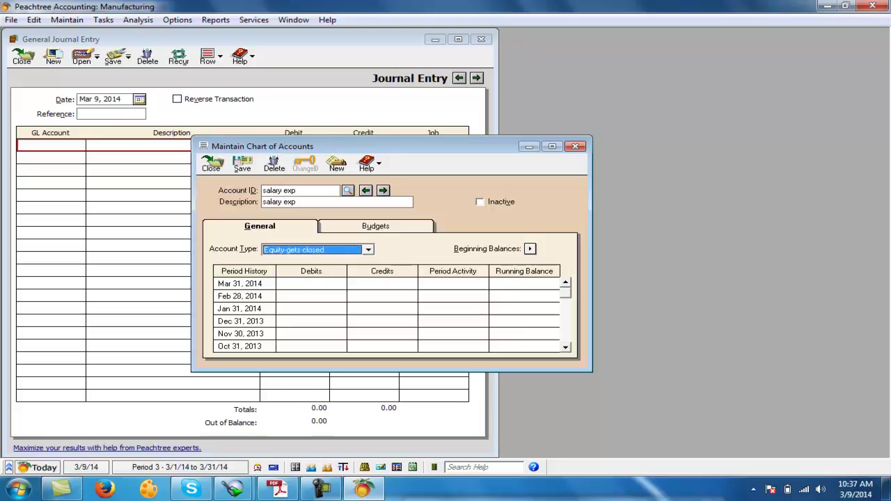
{"action": "key", "text": "Tab"}
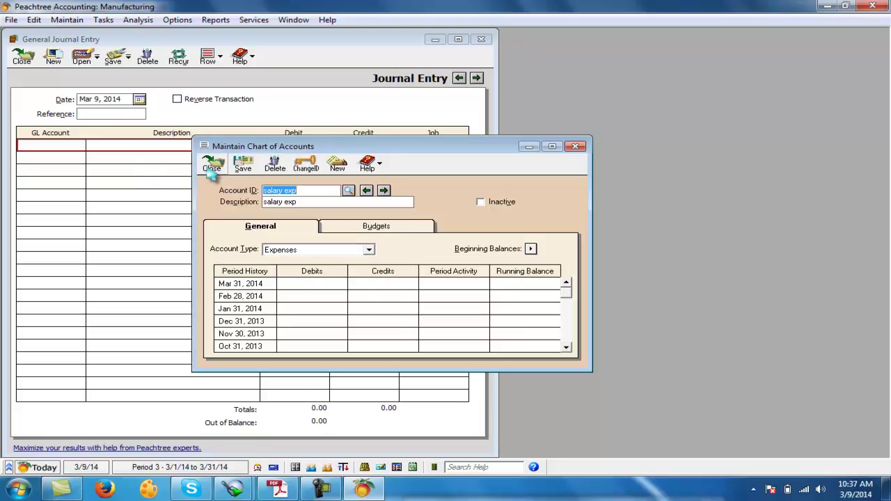
{"action": "left_click", "coordinate": [211, 165]}
- Enter a journal line debiting salary exp for 150,000
{"action": "left_click", "coordinate": [53, 145]}
{"action": "type", "text": "sala"}
{"action": "key", "text": "Tab"}
{"action": "key", "text": "Tab"}
{"action": "type", "text": "150,000"}
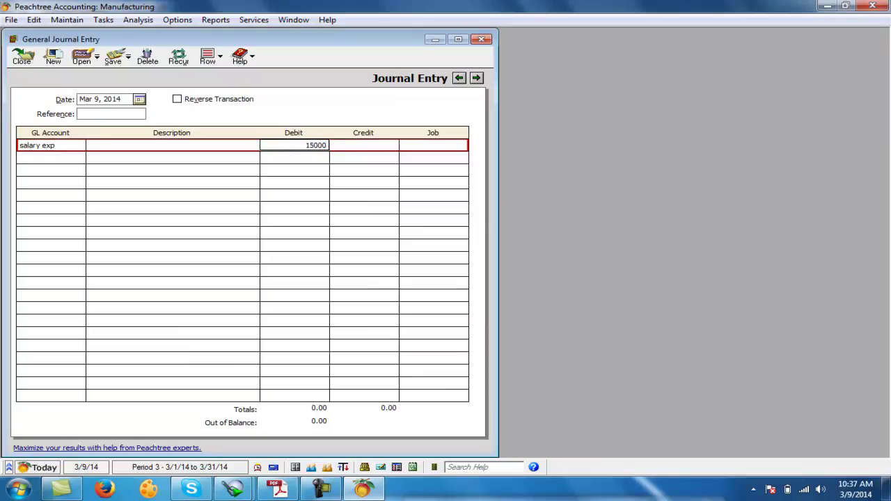
- Credit cash for 150,000 on the second journal line, and save and close the salary entry
{"action": "key", "text": "Return"}
{"action": "type", "text": "cash"}
{"action": "key", "text": "Tab"}
{"action": "key", "text": "Tab"}
{"action": "key", "text": "Tab"}
{"action": "type", "text": "150,000"}
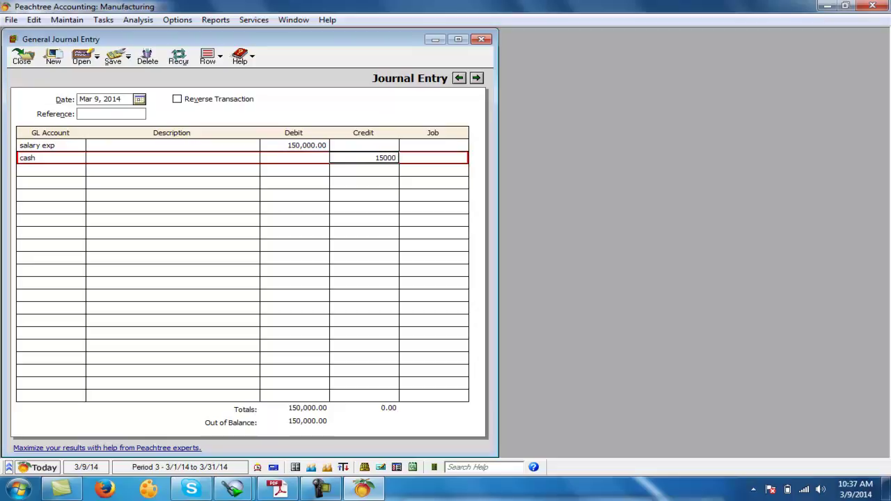
{"action": "key", "text": "Return"}
{"action": "left_click", "coordinate": [112, 57]}
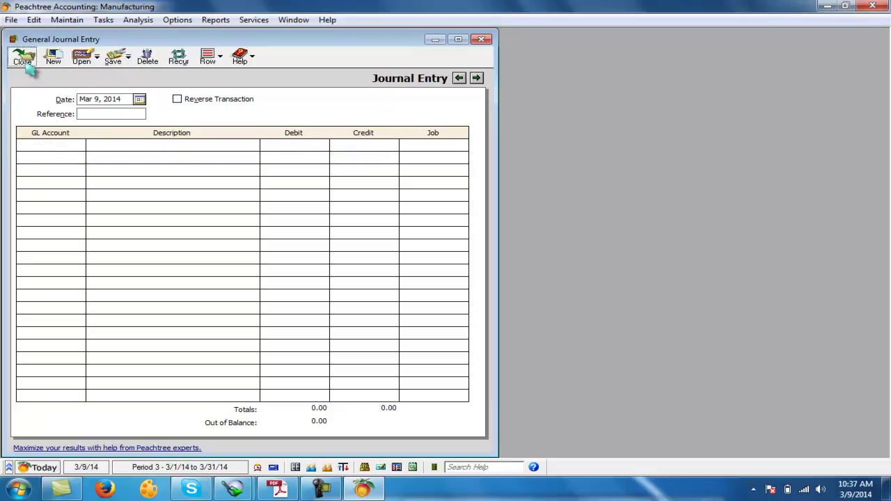
{"action": "left_click", "coordinate": [22, 56]}
- Examine the 5-9-2005 cash purchase of buttons and thread in Accounting Question.pdf, comparing it with the fabric receipt line
{"action": "left_click", "coordinate": [277, 489]}
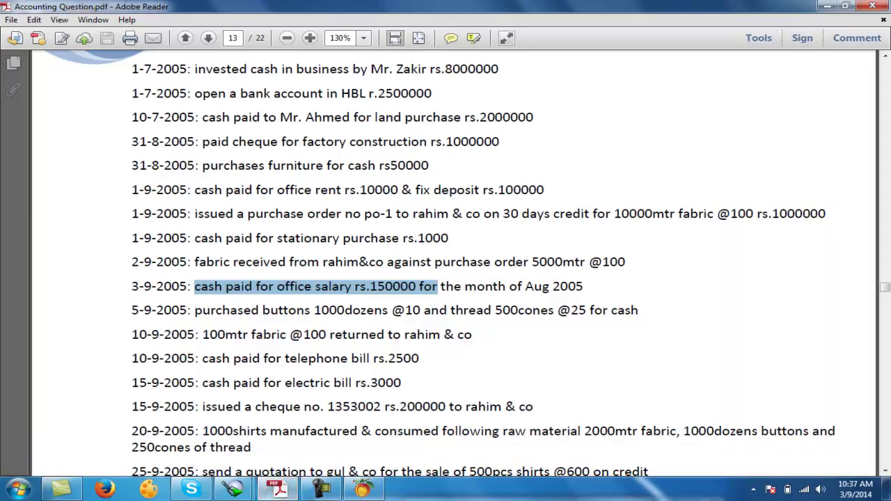
{"action": "left_click_drag", "start_coordinate": [387, 310], "coordinate": [639, 310]}
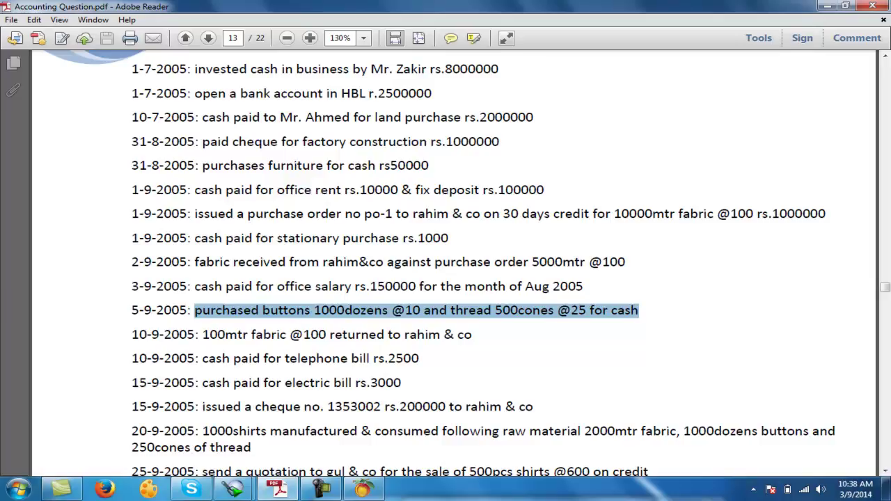
{"action": "double_click", "coordinate": [529, 262]}
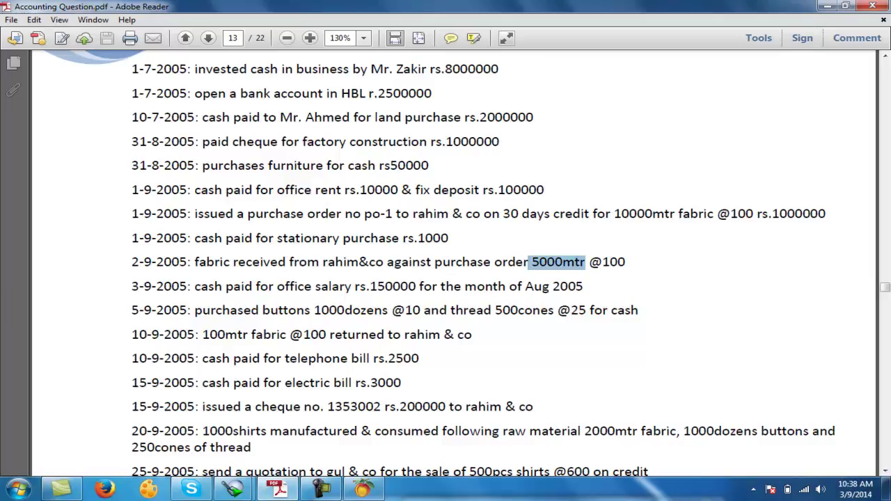
{"action": "left_click_drag", "start_coordinate": [262, 310], "coordinate": [390, 310]}
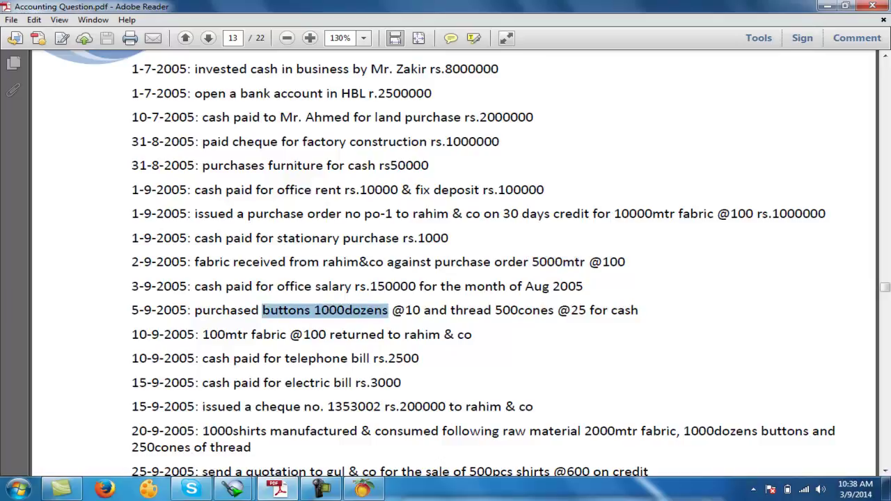
- Switch to Peachtree Accounting and create a vendor for the cash purchase, entering the supplier's name, and save and close the record
{"action": "left_click_drag", "start_coordinate": [492, 311], "coordinate": [453, 310]}
{"action": "left_click_drag", "start_coordinate": [194, 310], "coordinate": [639, 311]}
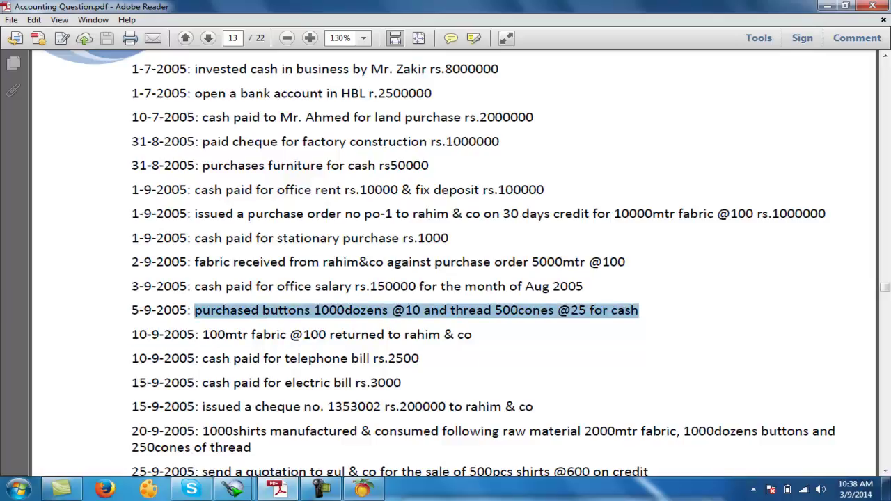
{"action": "left_click", "coordinate": [363, 489]}
{"action": "left_click", "coordinate": [67, 19]}
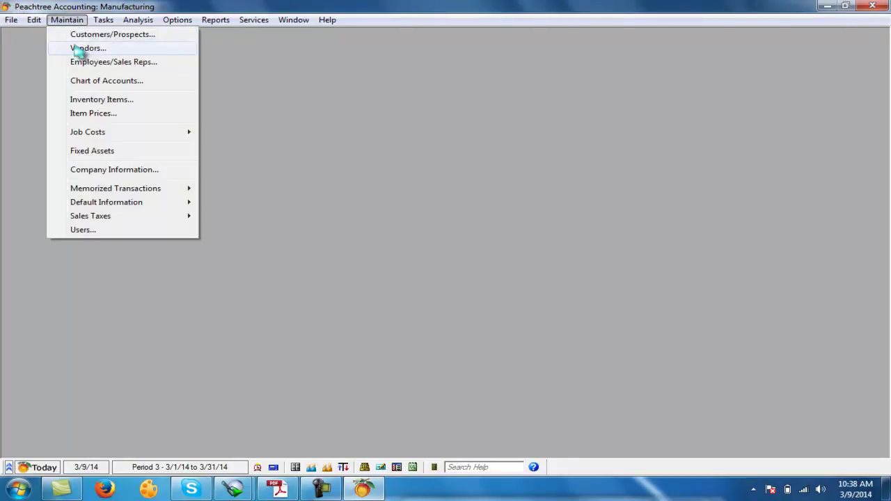
{"action": "left_click", "coordinate": [79, 50]}
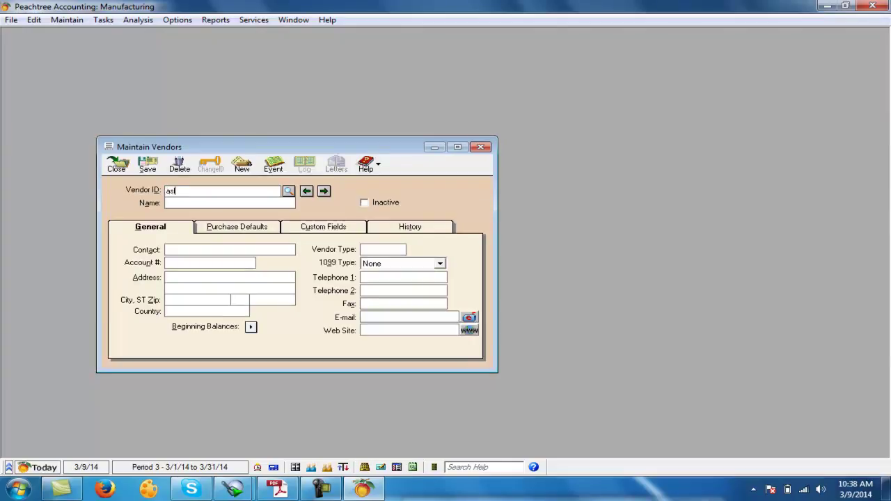
{"action": "type", "text": "a"}
{"action": "left_click", "coordinate": [148, 165]}
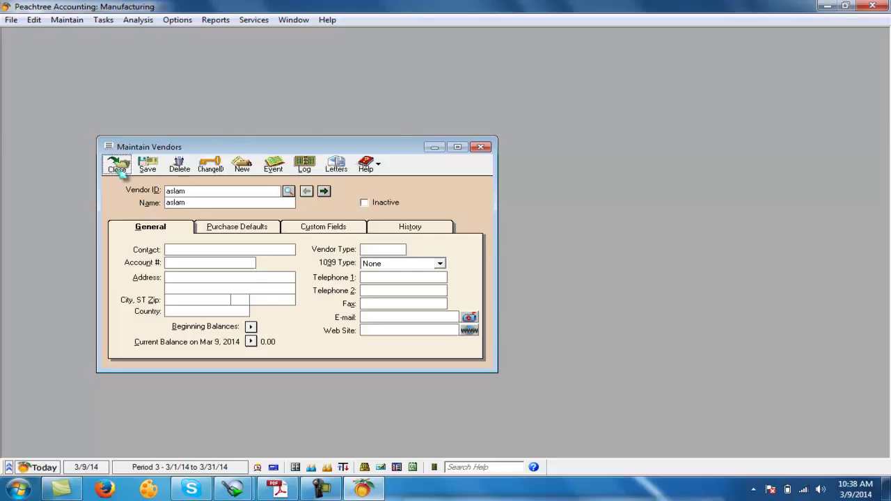
{"action": "left_click", "coordinate": [116, 170]}
- Start an inventory item with ID and description buttons, using accounts sales, inv and pur for sales, inventory and cost of sales
{"action": "left_click", "coordinate": [72, 23]}
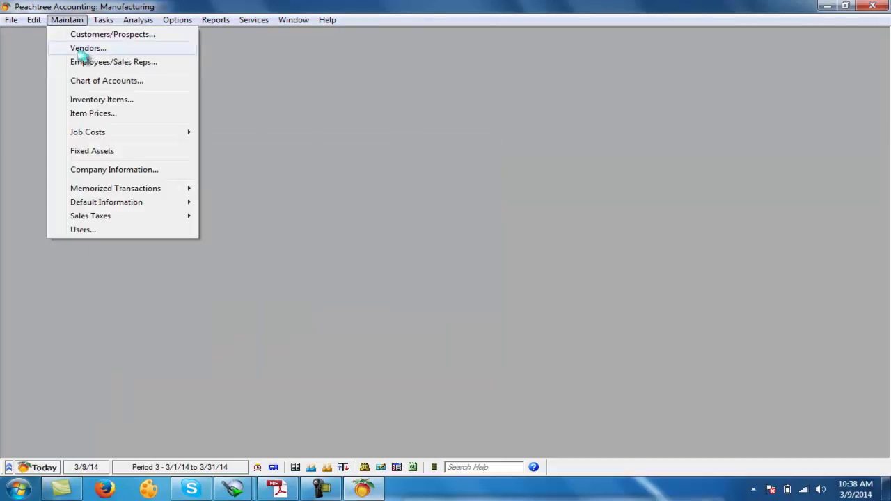
{"action": "left_click", "coordinate": [96, 99]}
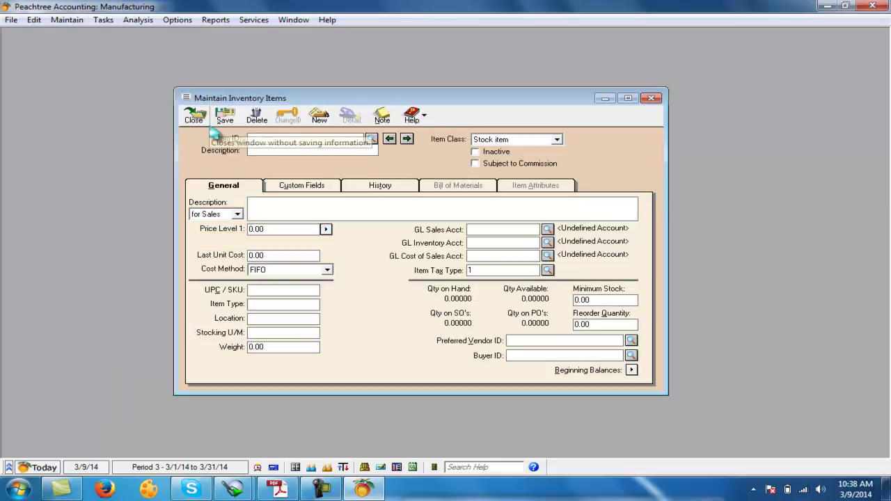
{"action": "type", "text": "buttons"}
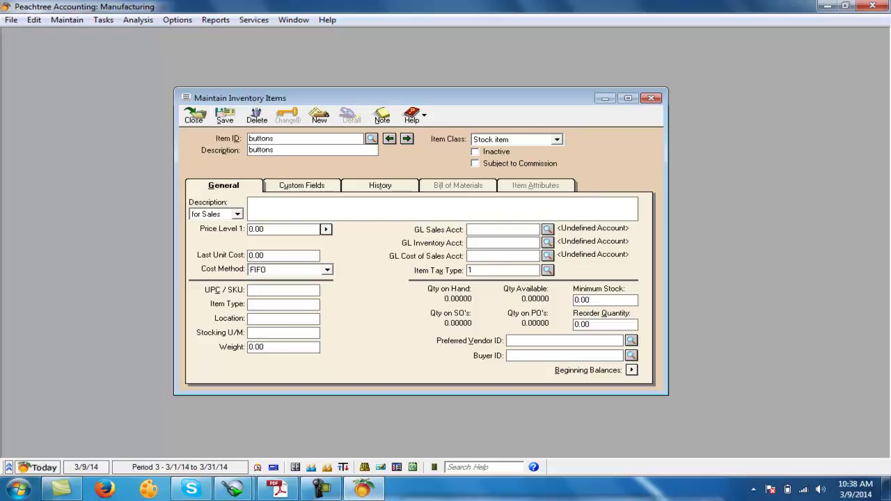
{"action": "type", "text": "sales"}
{"action": "key", "text": "Tab"}
{"action": "type", "text": "in"}
{"action": "key", "text": "Tab"}
{"action": "type", "text": "pu"}
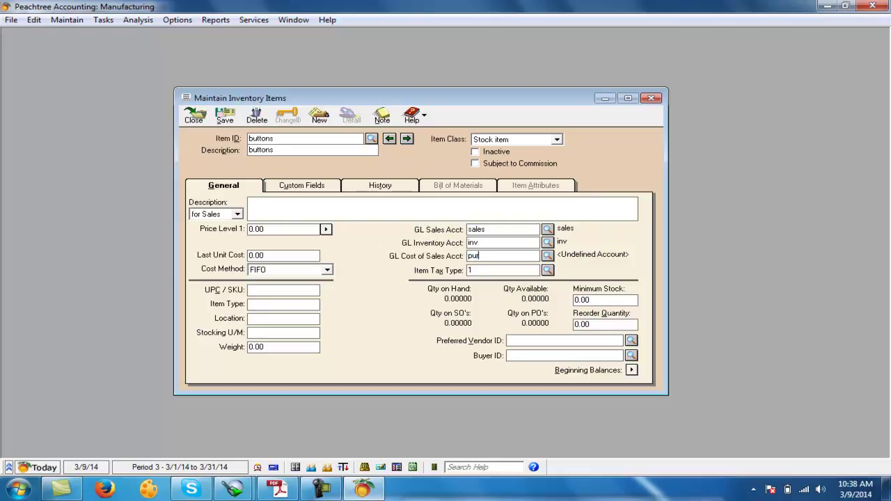
{"action": "type", "text": "r"}
- Set the stocking unit of the buttons item to dzn and save the item
{"action": "left_click", "coordinate": [256, 333]}
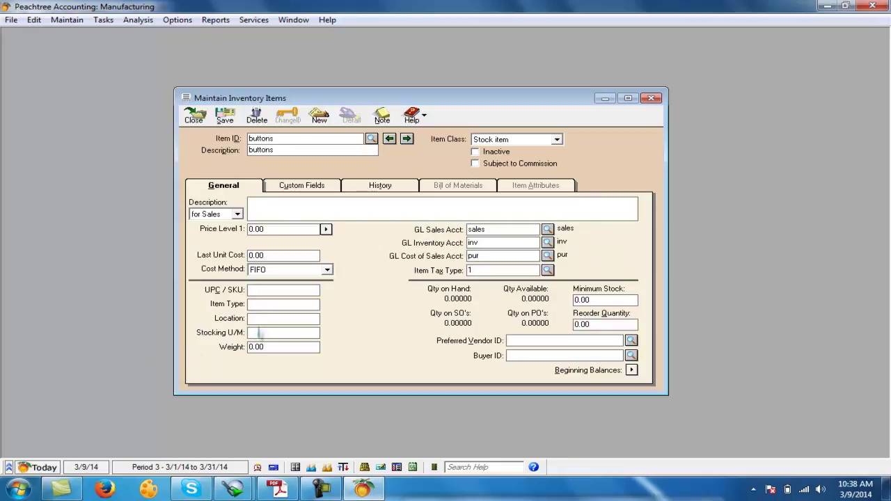
{"action": "type", "text": "dzn"}
{"action": "left_click", "coordinate": [224, 114]}
- Create the inventory item thread with the matching description and stocking unit cnz, and finish item maintenance
{"action": "type", "text": "thread"}
{"action": "key", "text": "Tab"}
{"action": "type", "text": "thread"}
{"action": "left_click", "coordinate": [288, 334]}
{"action": "left_click_drag", "start_coordinate": [289, 335], "coordinate": [212, 333]}
{"action": "type", "text": "cn"}
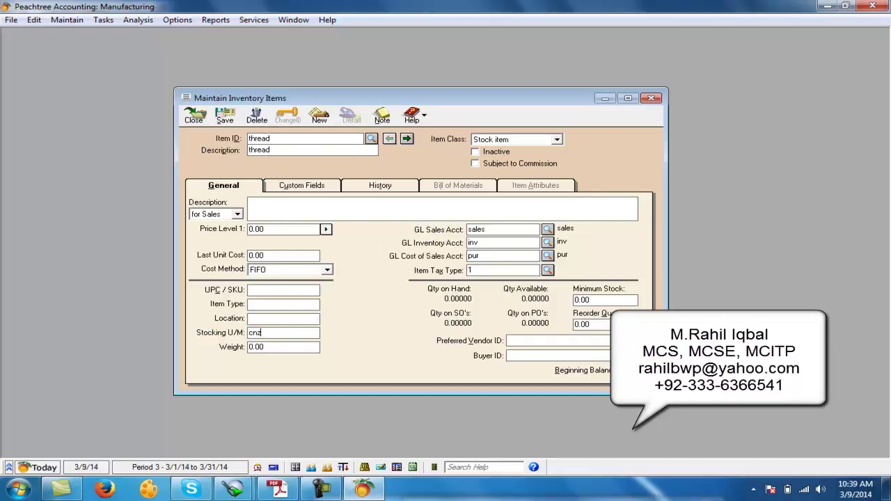
{"action": "type", "text": "z"}
{"action": "left_click", "coordinate": [193, 115]}
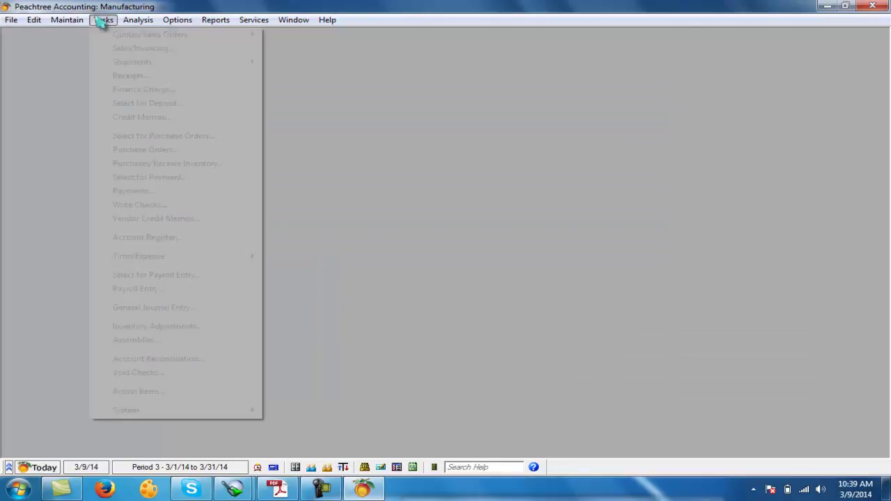
- Start an inventory purchase from the newly added vendor with invoice number p2
{"action": "left_click", "coordinate": [67, 20]}
{"action": "mouse_move", "coordinate": [103, 21]}
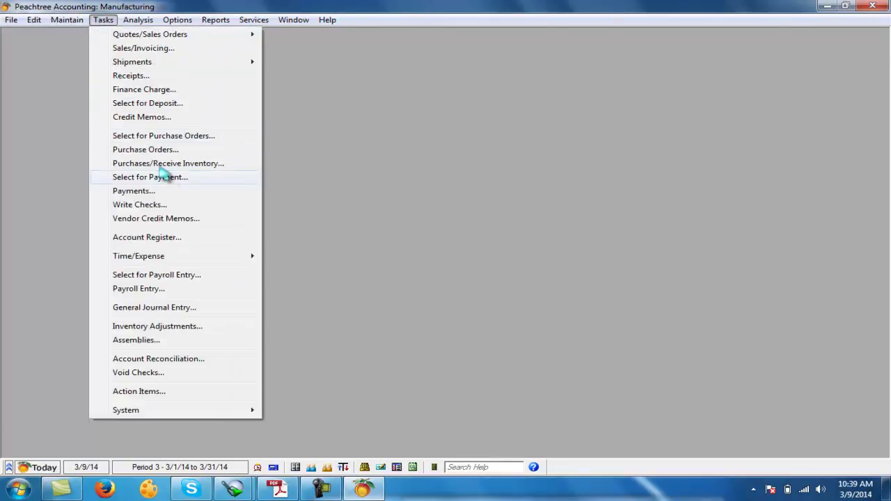
{"action": "left_click", "coordinate": [180, 167]}
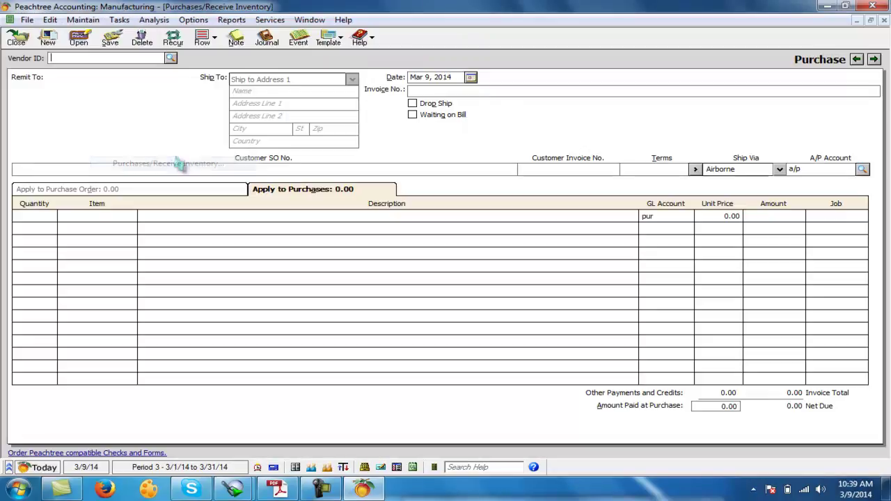
{"action": "left_click", "coordinate": [171, 58]}
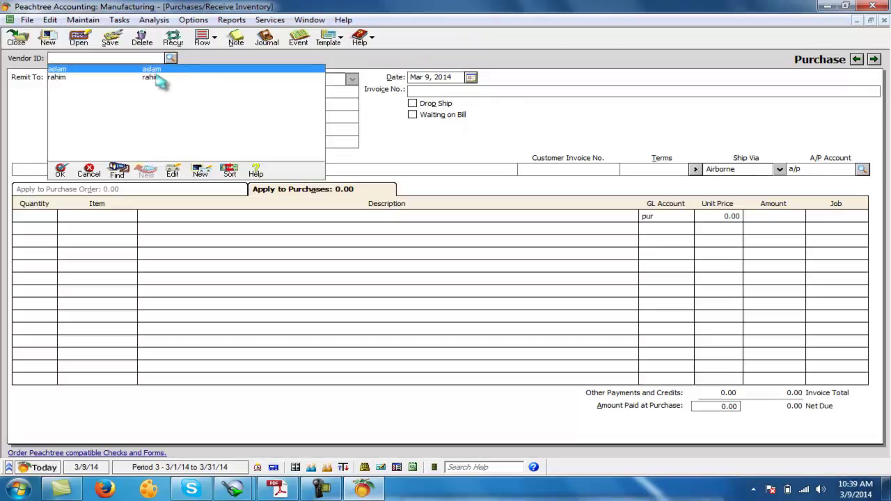
{"action": "double_click", "coordinate": [162, 70]}
{"action": "left_click", "coordinate": [480, 92]}
{"action": "type", "text": "p2"}
- Add a purchase line for 1,000 buttons at a unit price of 10
{"action": "left_click", "coordinate": [29, 217]}
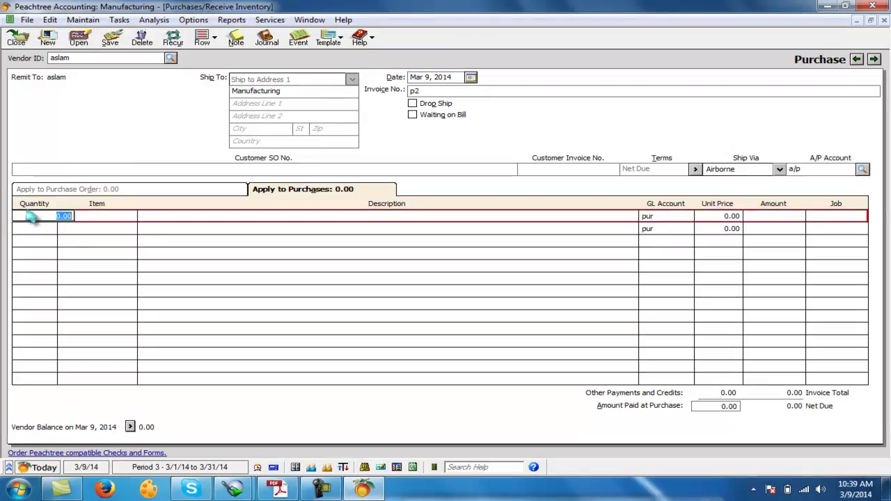
{"action": "type", "text": "1000"}
{"action": "key", "text": "Tab"}
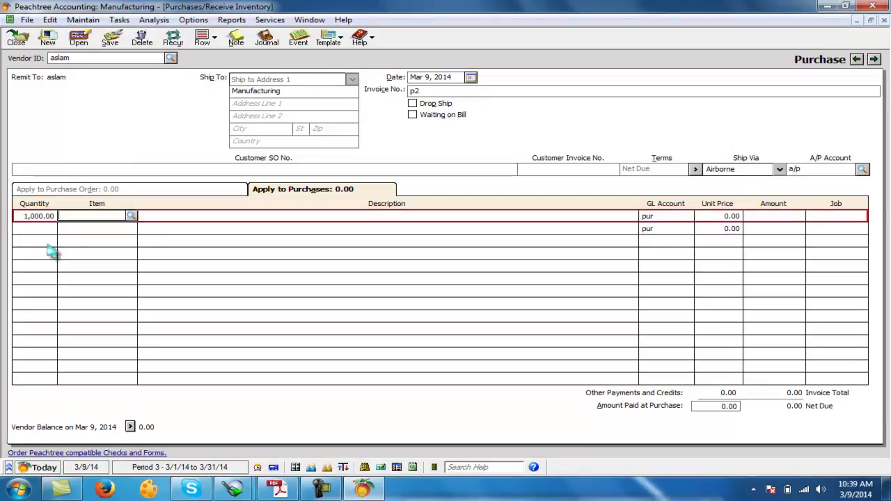
{"action": "type", "text": "buttons"}
{"action": "key", "text": "Tab"}
{"action": "key", "text": "Tab"}
{"action": "key", "text": "Tab"}
{"action": "type", "text": "10"}
{"action": "key", "text": "Tab"}
{"action": "key", "text": "Tab"}
{"action": "key", "text": "Tab"}
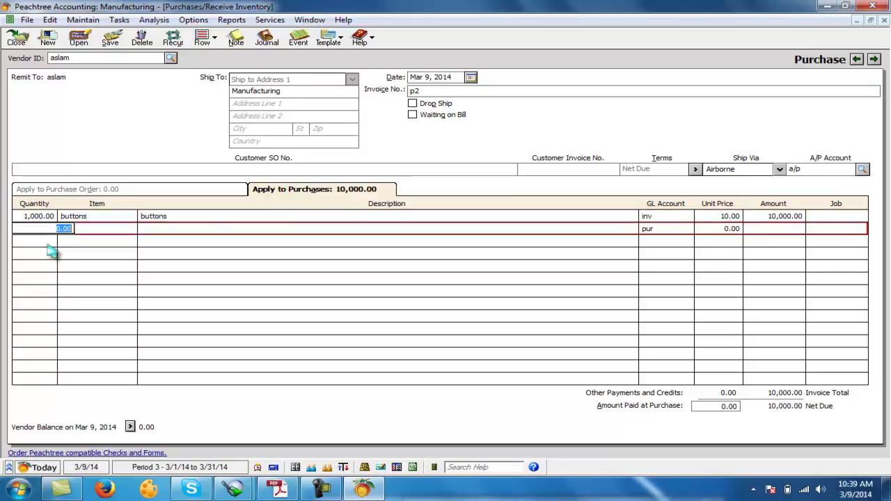
- Add a second purchase line for 500 thread at a unit price of 25
{"action": "type", "text": "500"}
{"action": "key", "text": "Tab"}
{"action": "type", "text": "thread"}
{"action": "key", "text": "Tab"}
{"action": "key", "text": "Tab"}
{"action": "key", "text": "Tab"}
{"action": "type", "text": "25"}
{"action": "key", "text": "Tab"}
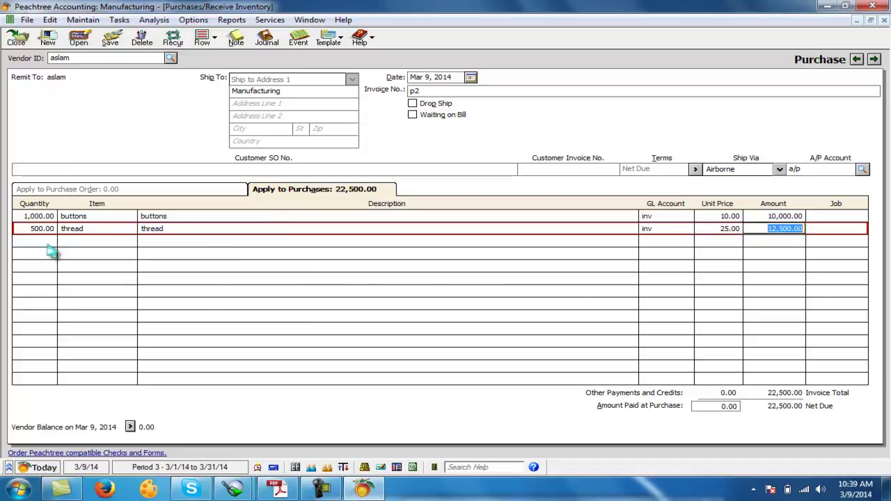
- Record 22,500 paid at purchase with reference p2 fpd from the cash account, and save and close invoice p2
{"action": "left_click", "coordinate": [729, 405]}
{"action": "type", "text": "22,500"}
{"action": "key", "text": "Tab"}
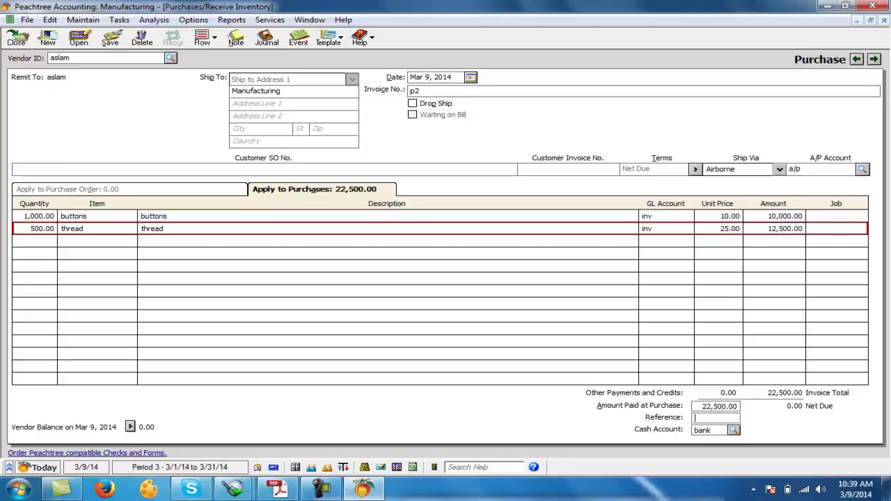
{"action": "type", "text": "p2 fpd"}
{"action": "key", "text": "Tab"}
{"action": "type", "text": "cash"}
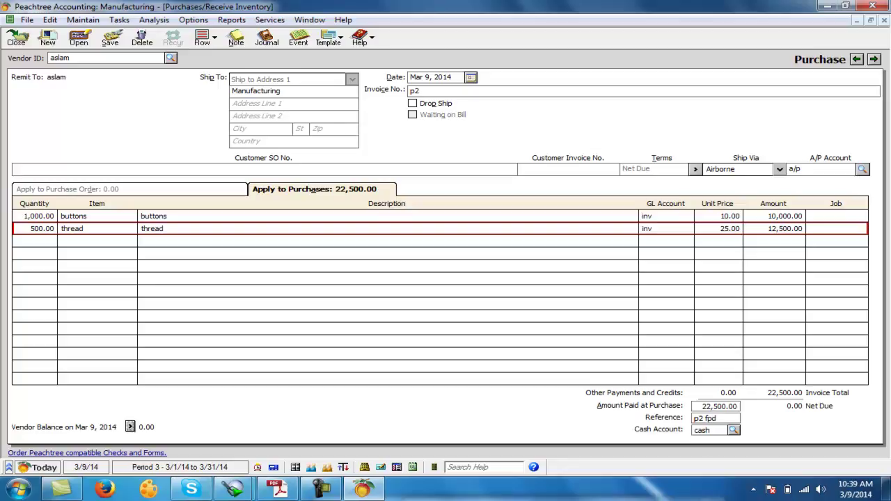
{"action": "left_click", "coordinate": [110, 38]}
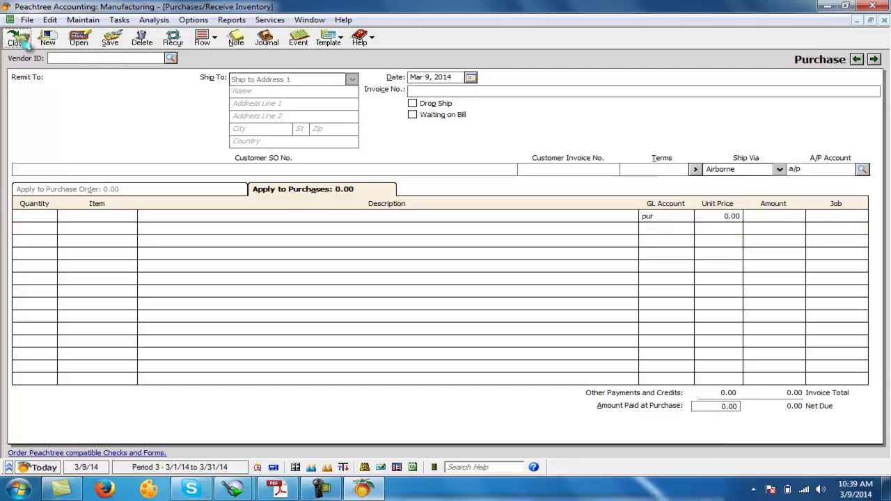
{"action": "left_click", "coordinate": [16, 37]}
- Check the 10-9-2005 fabric return in Accounting Question.pdf and start a vendor credit memo in Peachtree for rahim & co against invoice p1 a po1
{"action": "left_click", "coordinate": [278, 488]}
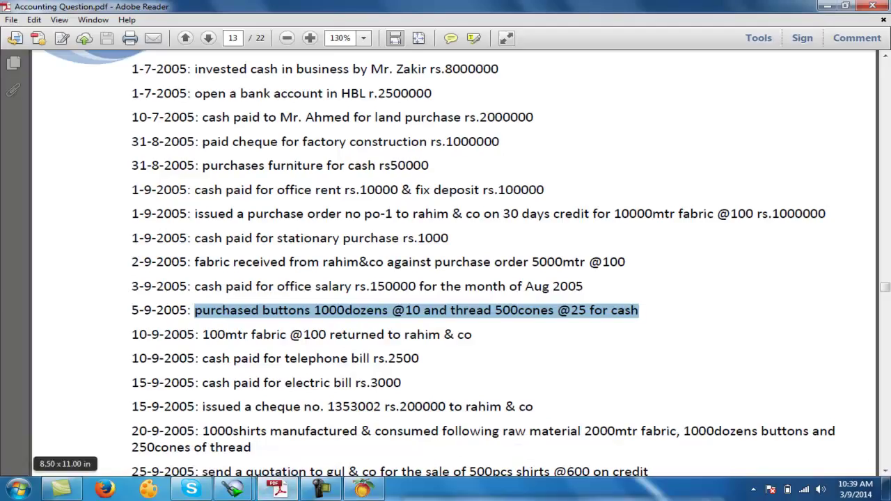
{"action": "left_click_drag", "start_coordinate": [385, 335], "coordinate": [472, 335]}
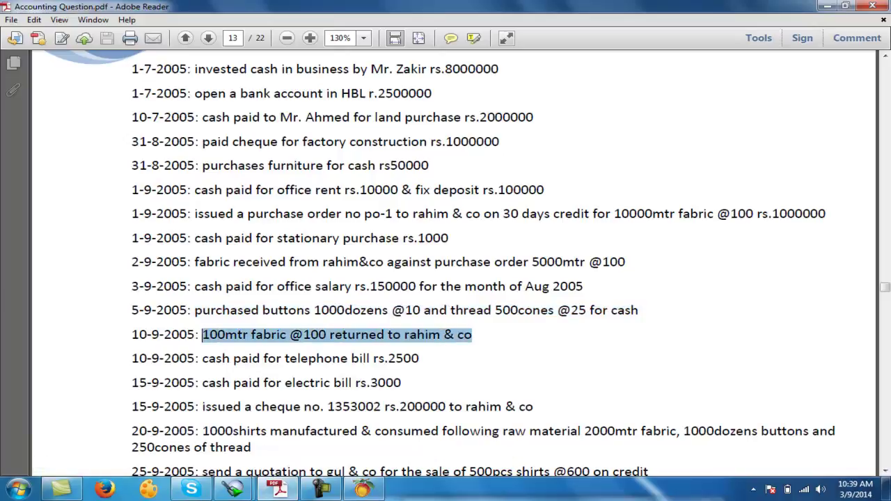
{"action": "left_click", "coordinate": [362, 488]}
{"action": "left_click", "coordinate": [103, 20]}
{"action": "left_click", "coordinate": [154, 218]}
{"action": "left_click", "coordinate": [170, 59]}
{"action": "double_click", "coordinate": [77, 79]}
{"action": "left_click", "coordinate": [163, 188]}
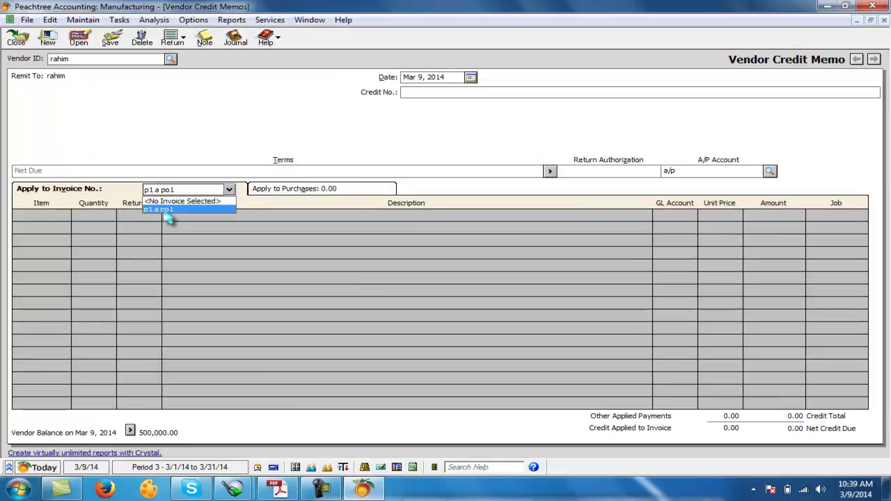
{"action": "left_click", "coordinate": [168, 213]}
- Return 100 of the fabric under credit number pr1 a p1, and save and close the vendor credit memo
{"action": "left_click", "coordinate": [141, 216]}
{"action": "type", "text": "100"}
{"action": "key", "text": "Tab"}
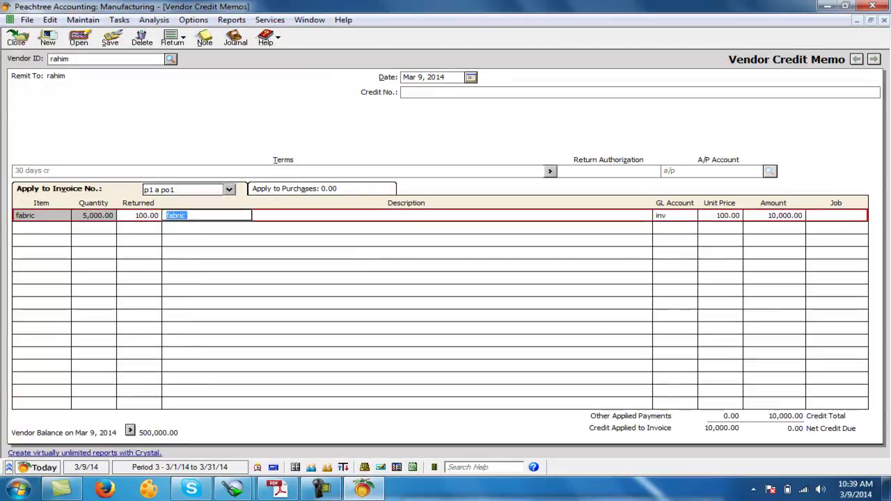
{"action": "left_click", "coordinate": [509, 93]}
{"action": "type", "text": "pr1 a p1"}
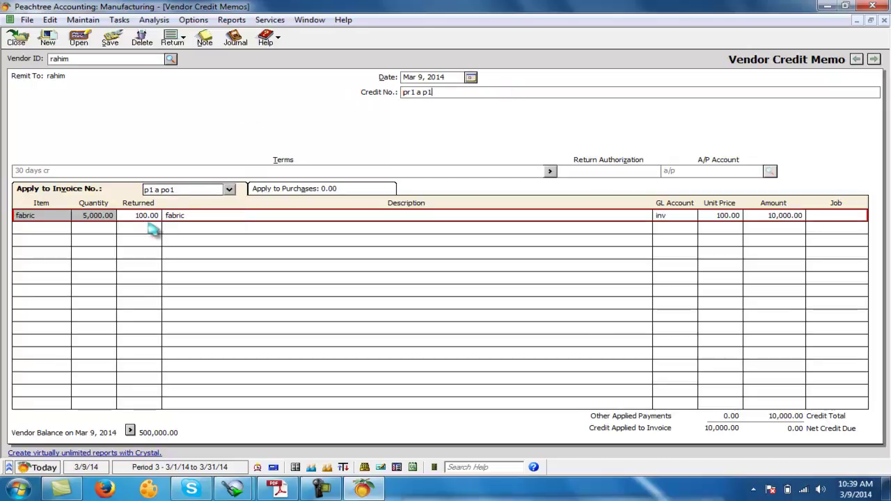
{"action": "left_click", "coordinate": [110, 38]}
{"action": "left_click", "coordinate": [16, 41]}
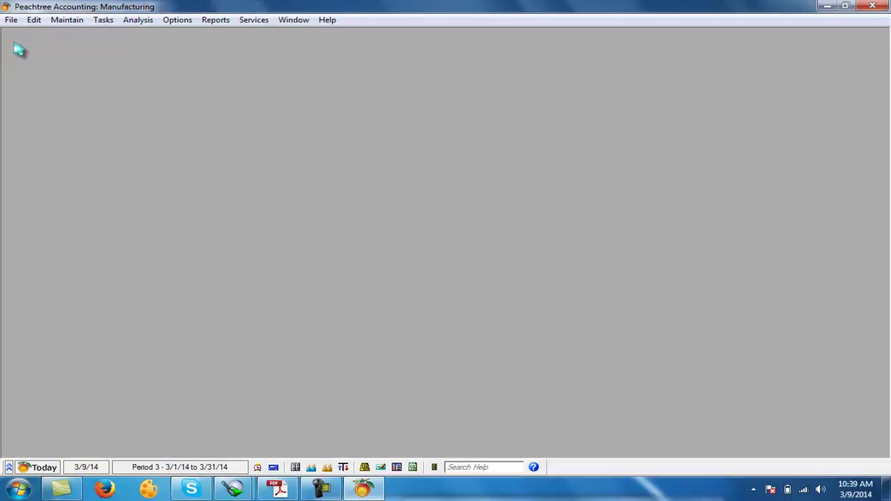
- Check the telephone and electric bill payments in Accounting Question.pdf and open a new general journal entry in Peachtree Accounting
{"action": "left_click", "coordinate": [272, 494]}
{"action": "left_click_drag", "start_coordinate": [209, 358], "coordinate": [419, 358]}
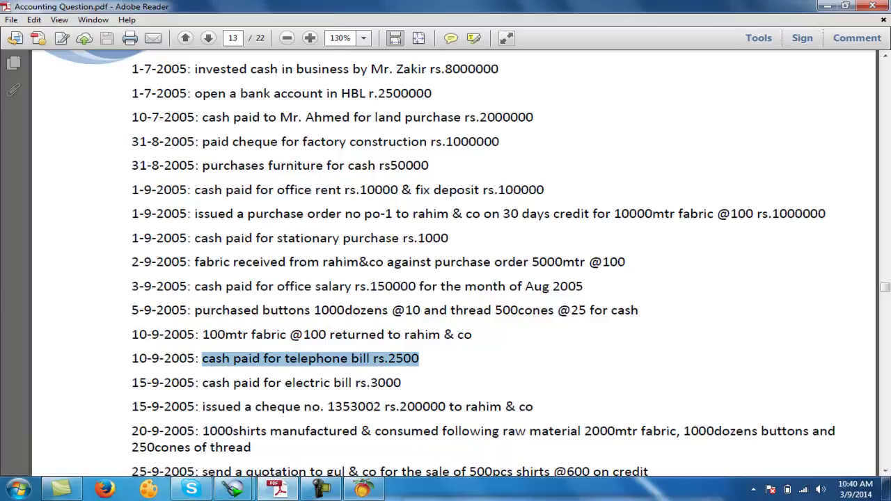
{"action": "left_click_drag", "start_coordinate": [202, 383], "coordinate": [370, 382]}
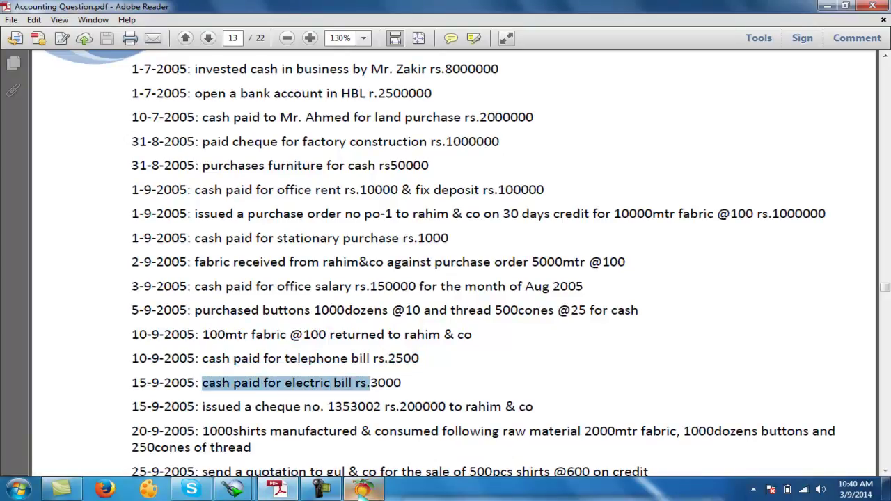
{"action": "left_click", "coordinate": [362, 489]}
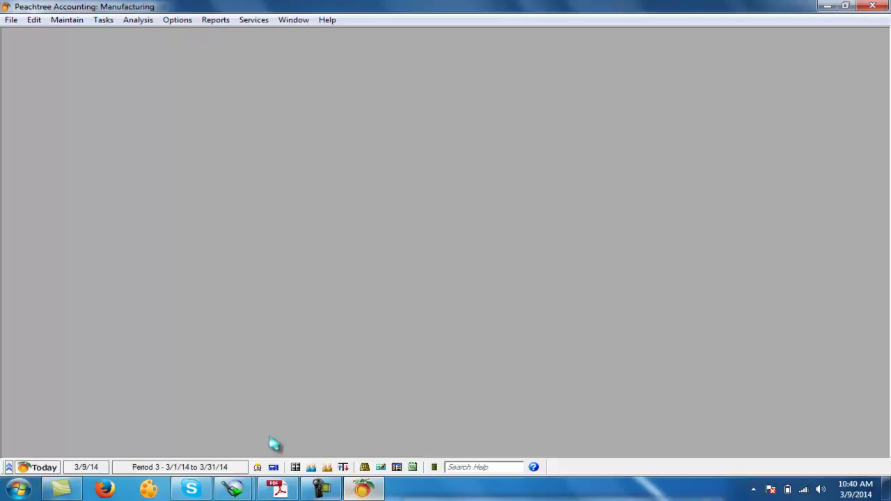
{"action": "left_click", "coordinate": [102, 20]}
{"action": "left_click", "coordinate": [139, 312]}
- Start a new general ledger account from the first journal line with ID and description utility exp
{"action": "left_click", "coordinate": [77, 147]}
{"action": "double_click", "coordinate": [76, 148]}
{"action": "type", "text": "uti"}
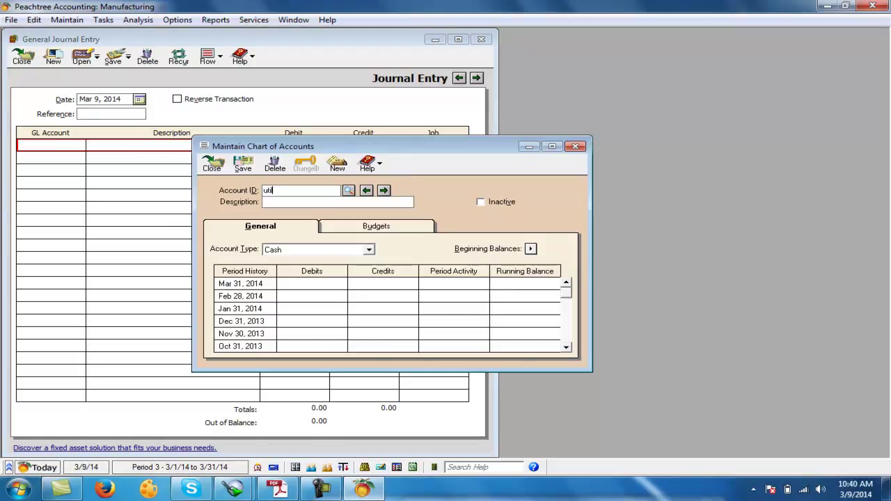
{"action": "type", "text": "lity exp"}
{"action": "key", "text": "Tab"}
{"action": "type", "text": "u"}
{"action": "type", "text": "ity exp"}
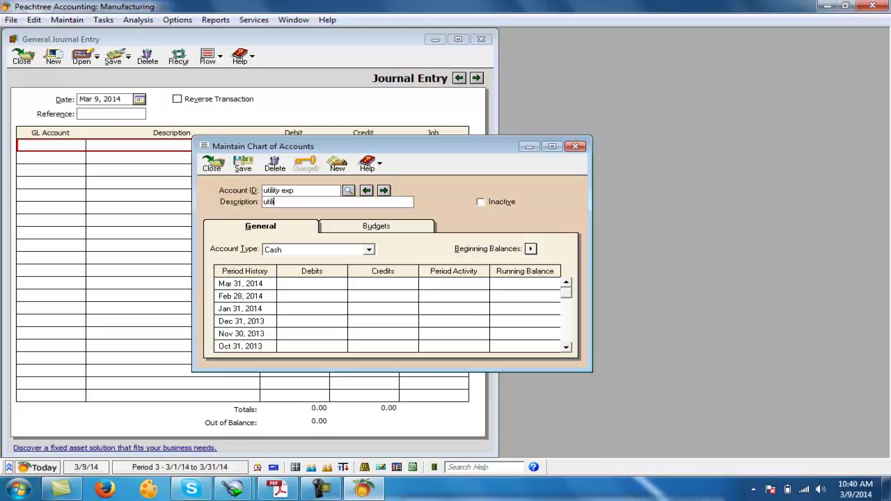
- Set the utility exp account type to Expenses, and save and close the account record
{"action": "key", "text": "Tab"}
{"action": "key", "text": "e"}
{"action": "key", "text": "e"}
{"action": "key", "text": "e"}
{"action": "key", "text": "e"}
{"action": "key", "text": "Tab"}
{"action": "left_click", "coordinate": [243, 164]}
{"action": "left_click", "coordinate": [210, 170]}
- Enter a journal line debiting utility exp for 5,500
{"action": "left_click", "coordinate": [49, 145]}
{"action": "type", "text": "utility exp"}
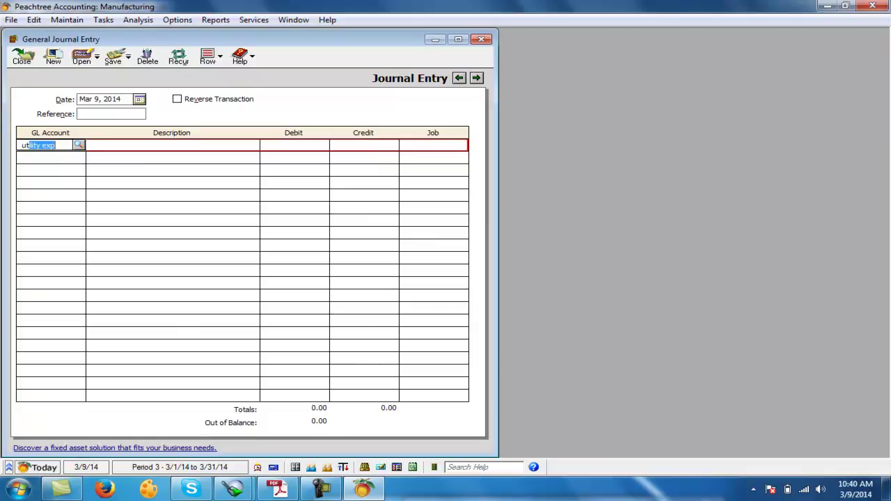
{"action": "key", "text": "Tab"}
{"action": "key", "text": "Tab"}
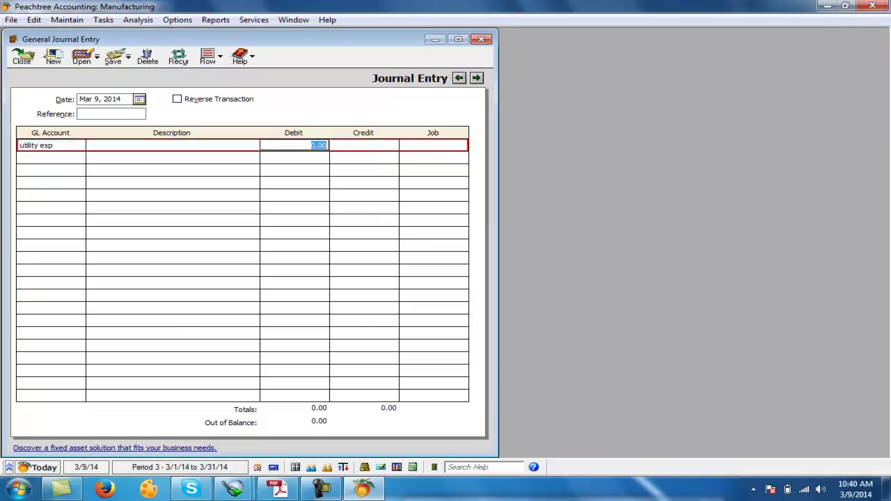
{"action": "type", "text": "5500"}
{"action": "key", "text": "Tab"}
{"action": "key", "text": "Tab"}
{"action": "key", "text": "Tab"}
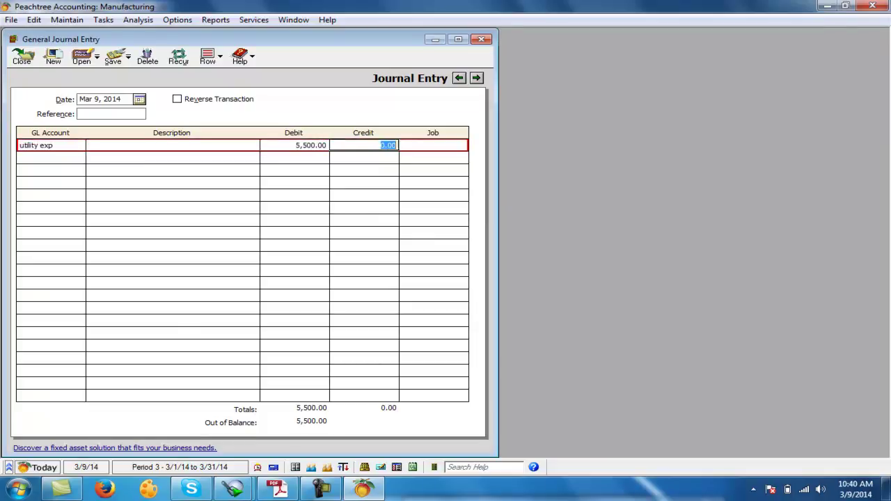
- Enter a second journal line crediting cash for 5,500
{"action": "type", "text": "cash"}
{"action": "key", "text": "Tab"}
{"action": "key", "text": "Tab"}
{"action": "key", "text": "Tab"}
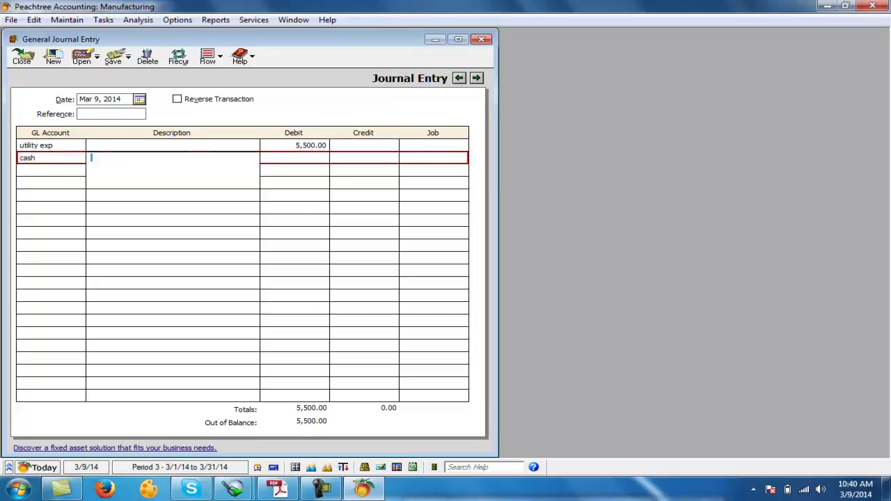
{"action": "type", "text": "5500"}
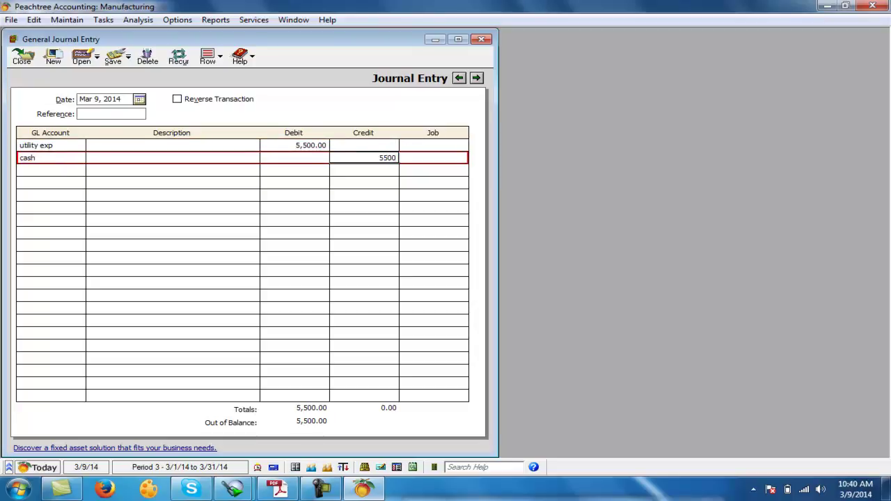
{"action": "key", "text": "Tab"}
- Describe the cash line as tele phone bill 2500 , electric bill 3000, and save and close the journal entry
{"action": "left_click", "coordinate": [167, 159]}
{"action": "type", "text": "tele pho"}
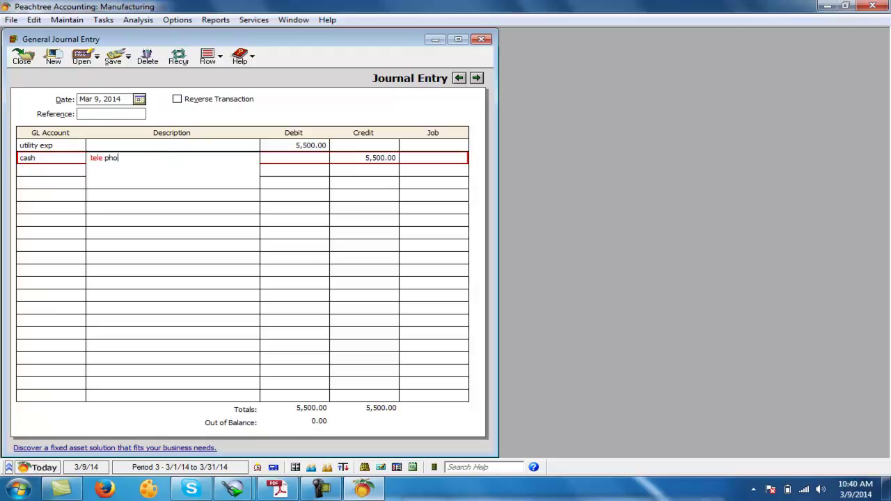
{"action": "type", "text": "ne bill 2500 , electric b"}
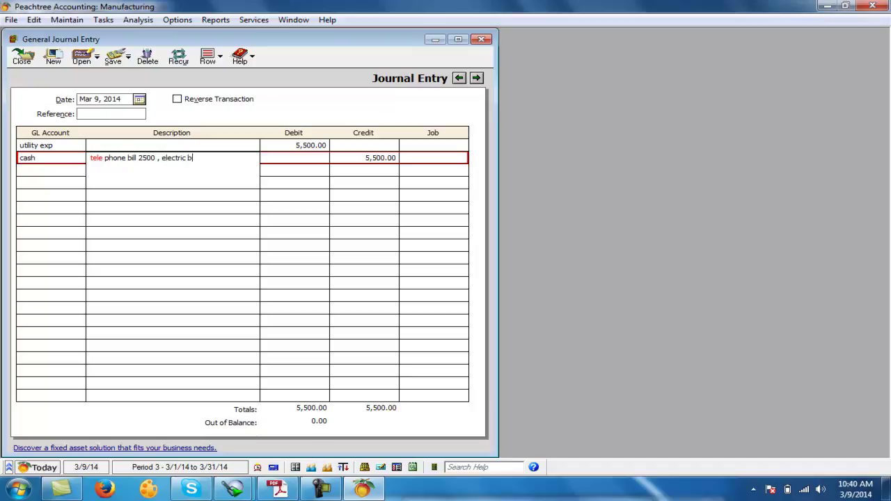
{"action": "type", "text": "ill 3000"}
{"action": "key", "text": "Tab"}
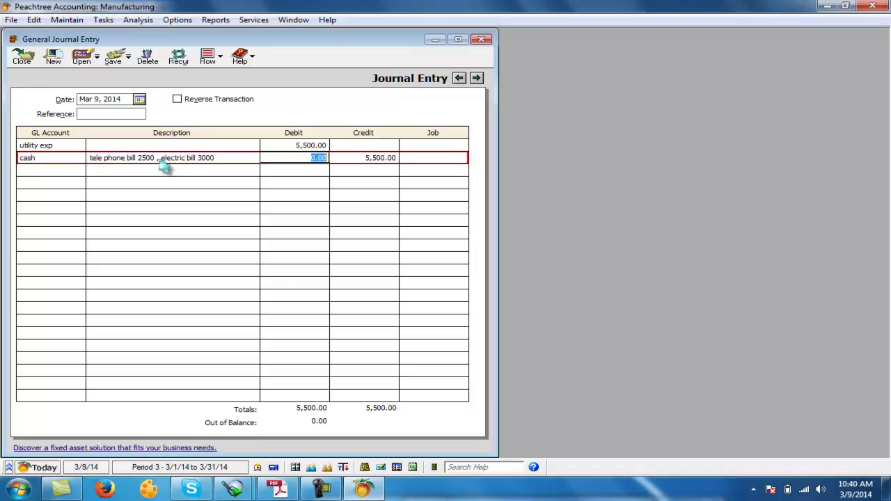
{"action": "key", "text": "Tab"}
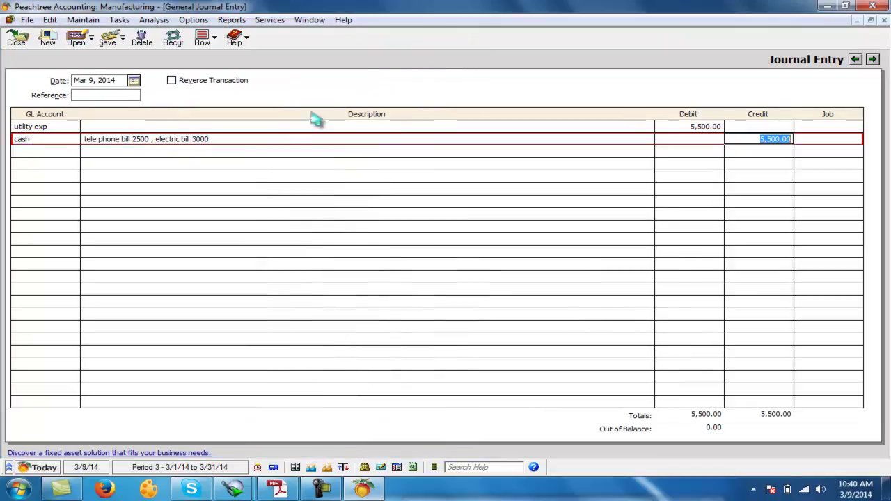
{"action": "left_click", "coordinate": [458, 39]}
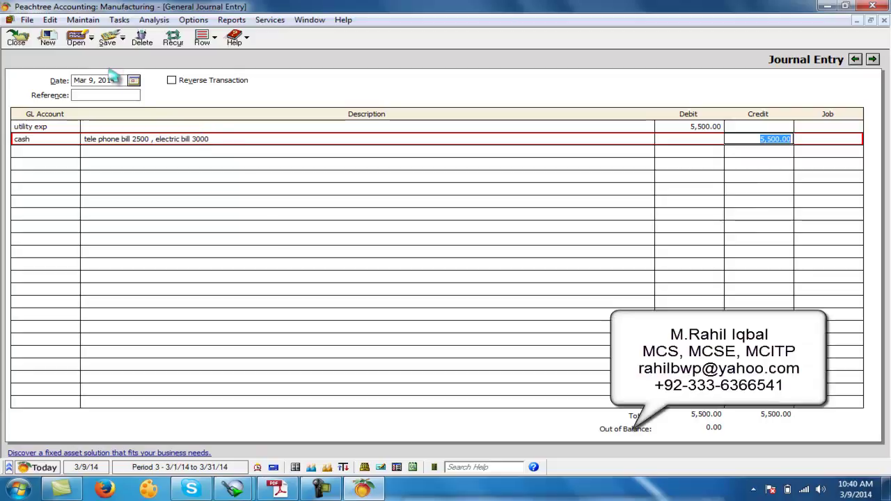
{"action": "left_click", "coordinate": [107, 38]}
{"action": "left_click", "coordinate": [16, 38]}
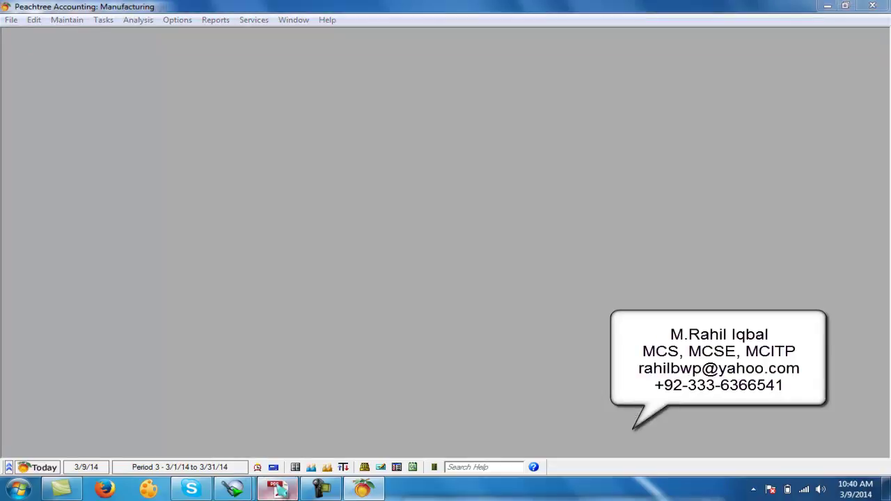
- Switch to Accounting Question.pdf and check the 15-9-2005 cheque payment to rahim & co
{"action": "left_click", "coordinate": [279, 489]}
{"action": "left_click_drag", "start_coordinate": [232, 358], "coordinate": [347, 359]}
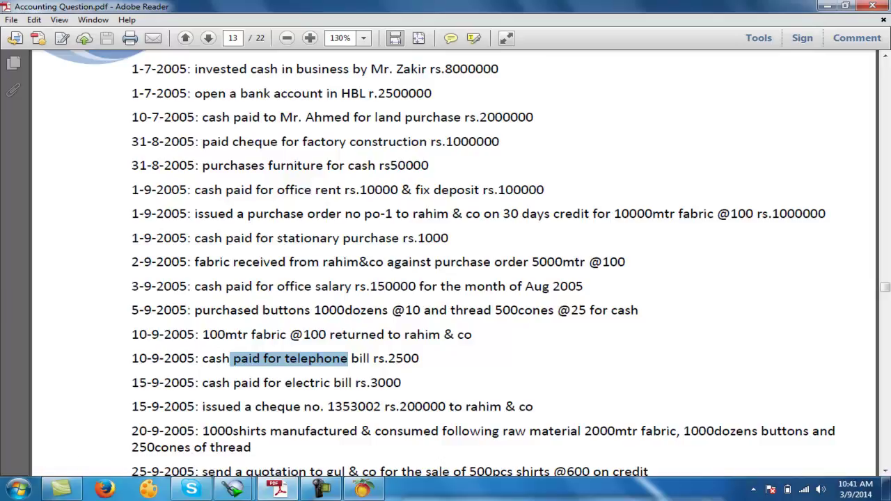
{"action": "left_click_drag", "start_coordinate": [202, 407], "coordinate": [516, 406]}
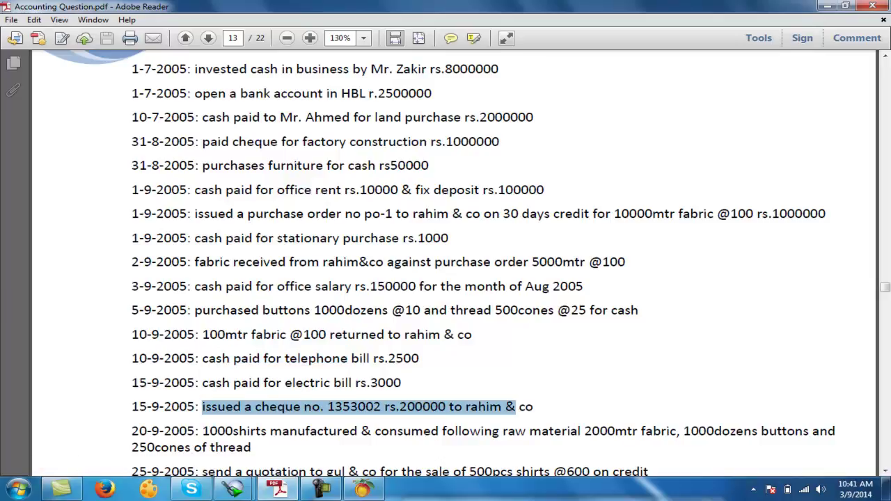
- Switch back to Peachtree Accounting, review the vendor balances in the Vendor Ledgers report, and close it
{"action": "left_click", "coordinate": [362, 488]}
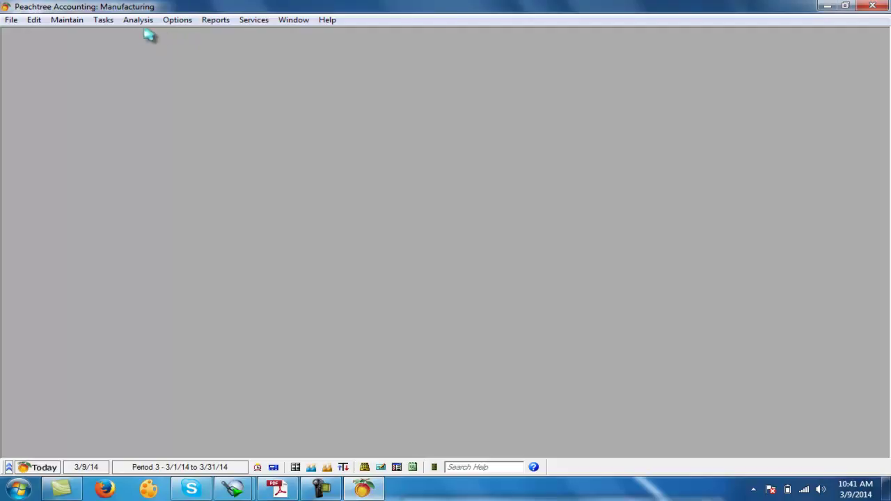
{"action": "left_click", "coordinate": [214, 21]}
{"action": "left_click", "coordinate": [256, 49]}
{"action": "double_click", "coordinate": [368, 265]}
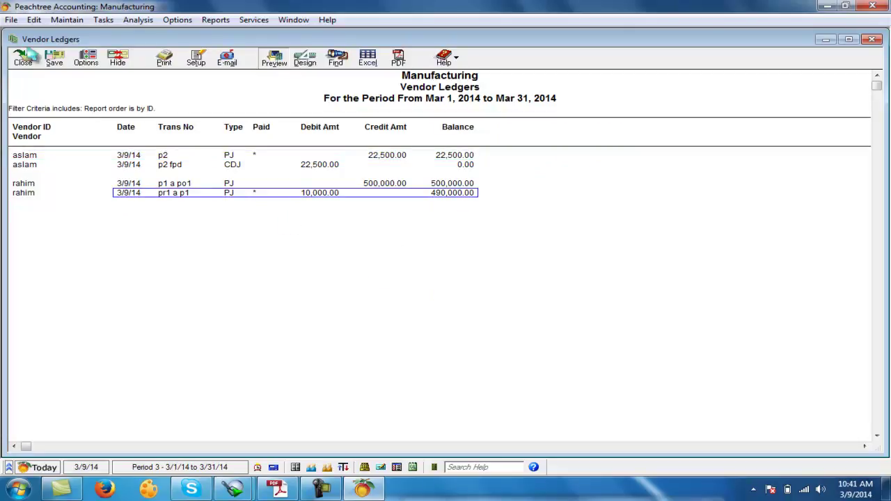
{"action": "left_click", "coordinate": [23, 58]}
{"action": "left_click", "coordinate": [186, 125]}
- Start a payment to vendor rahim and apply 200,000 to invoice p1 a po1
{"action": "left_click", "coordinate": [103, 20]}
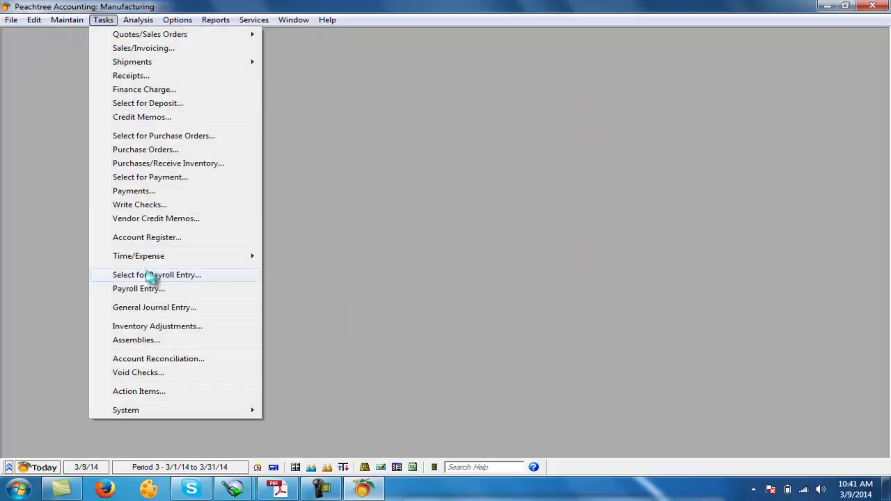
{"action": "left_click", "coordinate": [148, 191]}
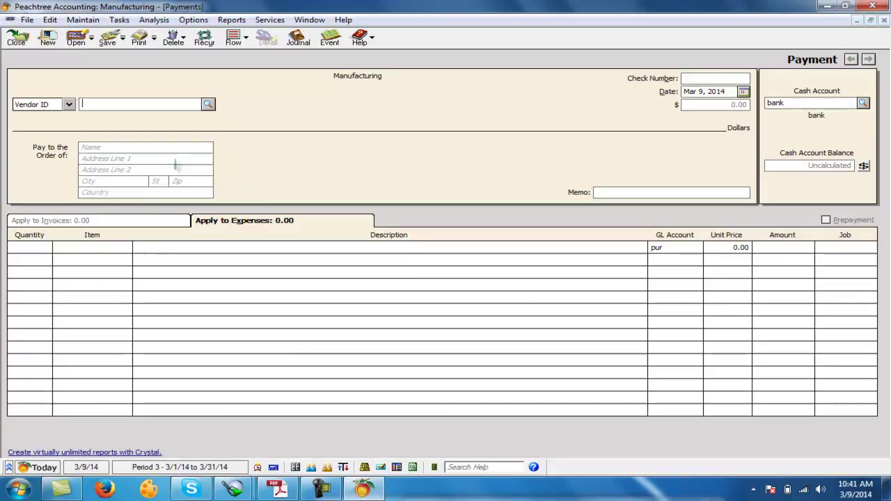
{"action": "left_click", "coordinate": [209, 106]}
{"action": "left_click", "coordinate": [154, 125]}
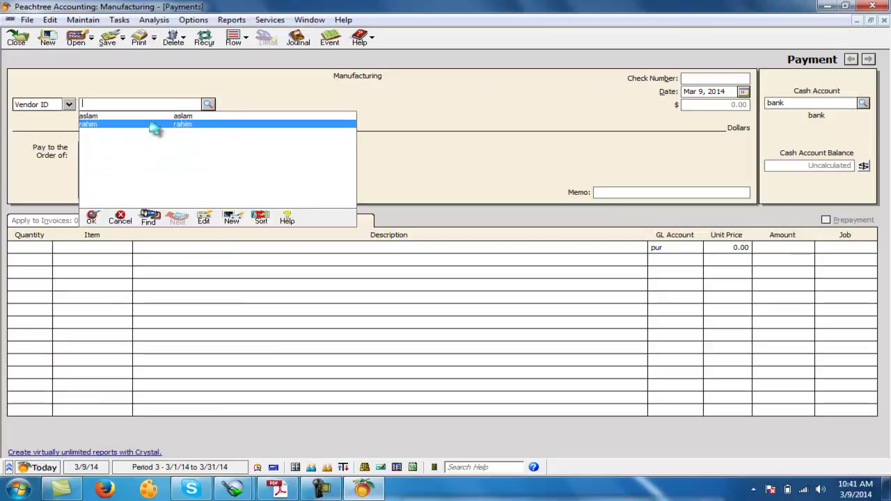
{"action": "double_click", "coordinate": [154, 126]}
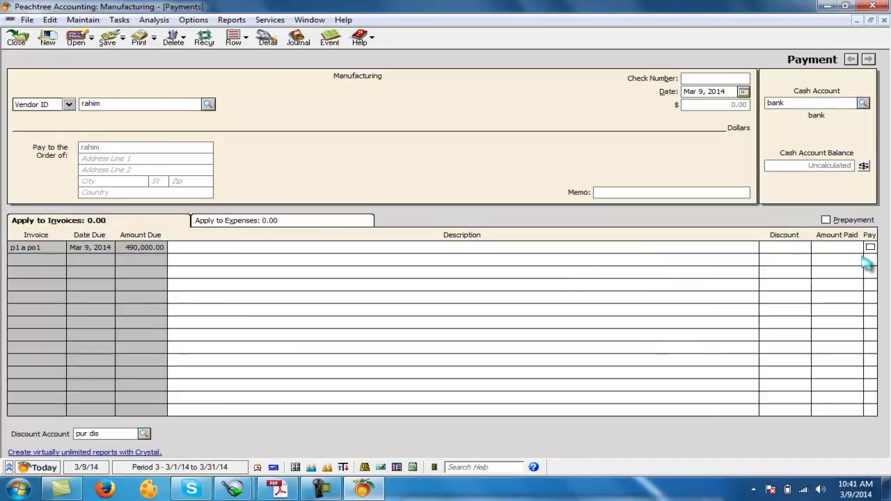
{"action": "left_click", "coordinate": [838, 247]}
{"action": "type", "text": "200000"}
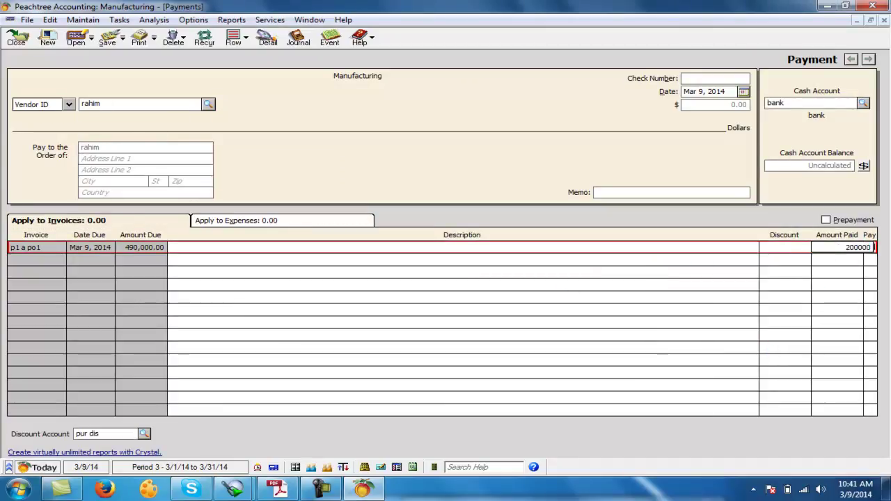
{"action": "key", "text": "Tab"}
- Give the payment check number 432344 and memo 1st pay a p, and save and close it
{"action": "left_click", "coordinate": [714, 78]}
{"action": "type", "text": "432344"}
{"action": "left_click", "coordinate": [689, 193]}
{"action": "type", "text": "1st"}
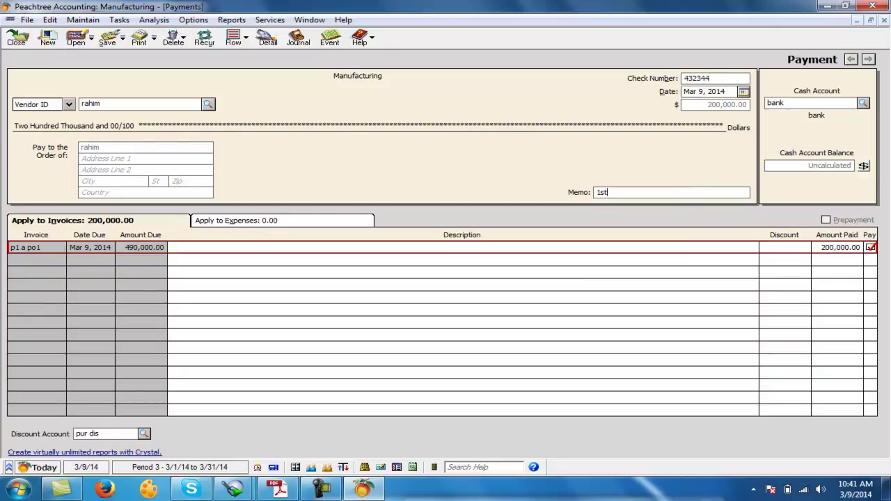
{"action": "type", "text": " pay a p"}
{"action": "left_click", "coordinate": [108, 38]}
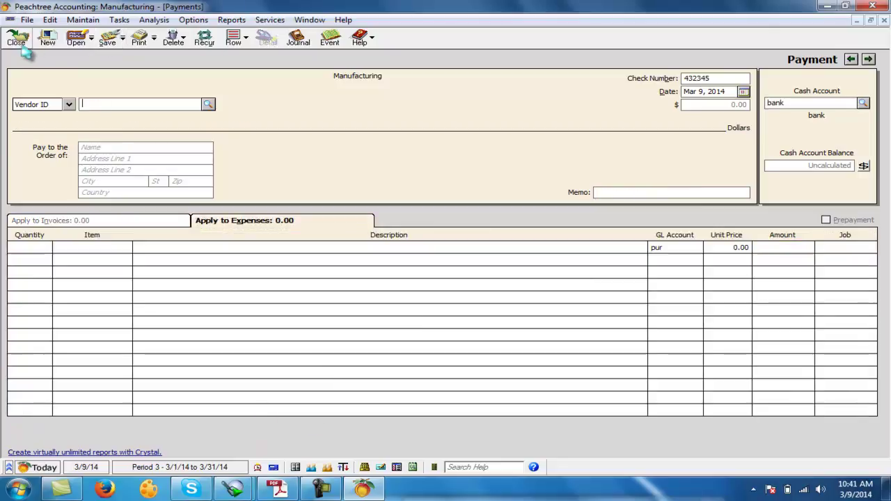
{"action": "left_click", "coordinate": [17, 39]}
- Switch to Accounting Question.pdf and check the 20-9-2005 shirt manufacturing transaction
{"action": "left_click", "coordinate": [277, 488]}
{"action": "scroll", "coordinate": [459, 265], "scroll_direction": "up", "scroll_amount": 1}
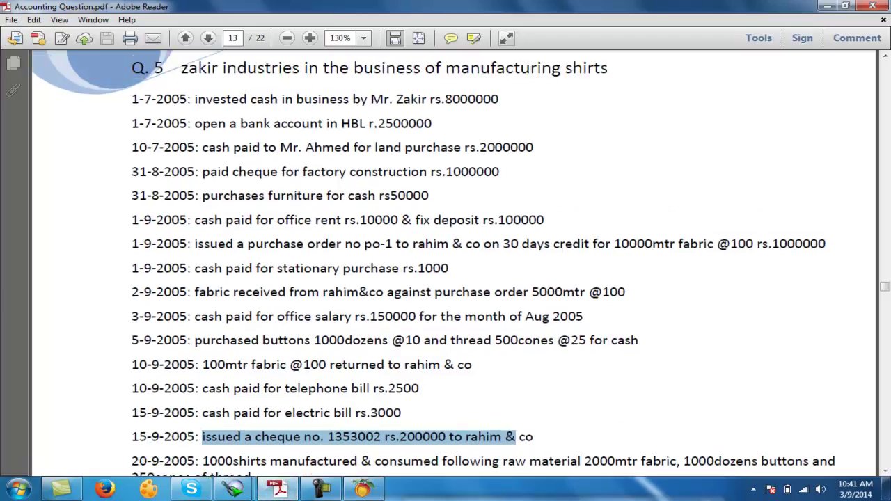
{"action": "left_click", "coordinate": [885, 471]}
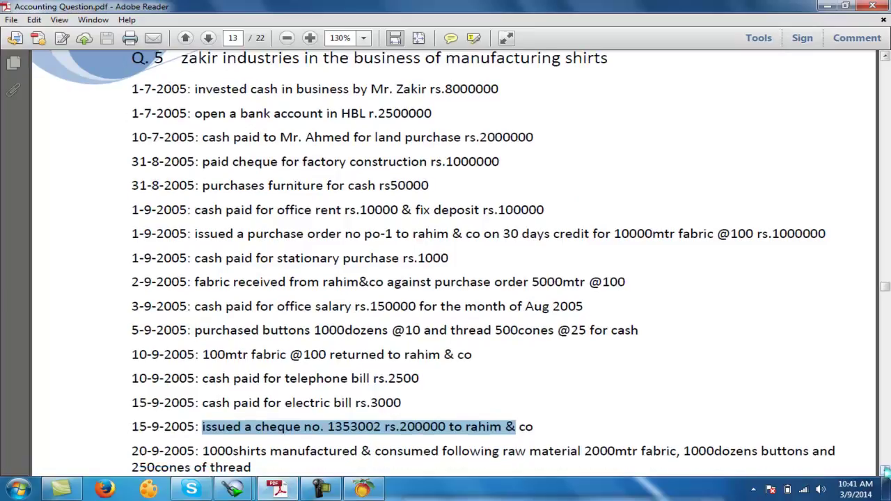
{"action": "scroll", "coordinate": [885, 471], "scroll_direction": "down", "scroll_amount": 8}
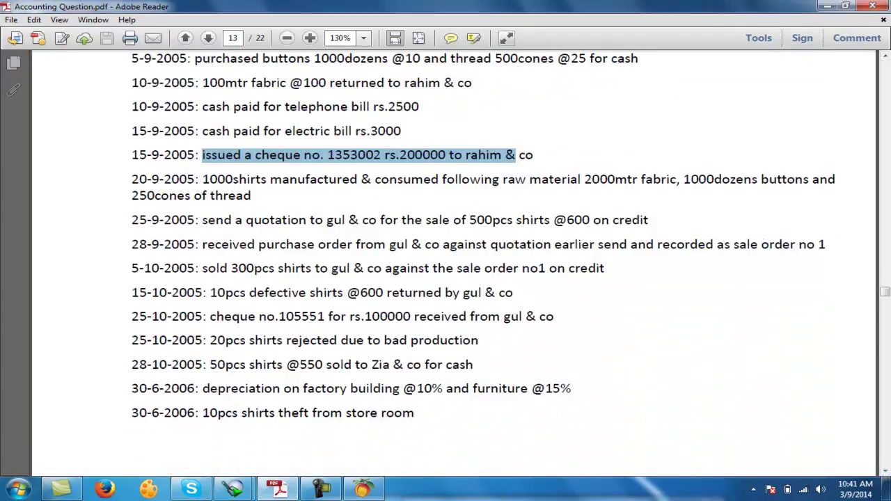
{"action": "triple_click", "coordinate": [203, 179]}
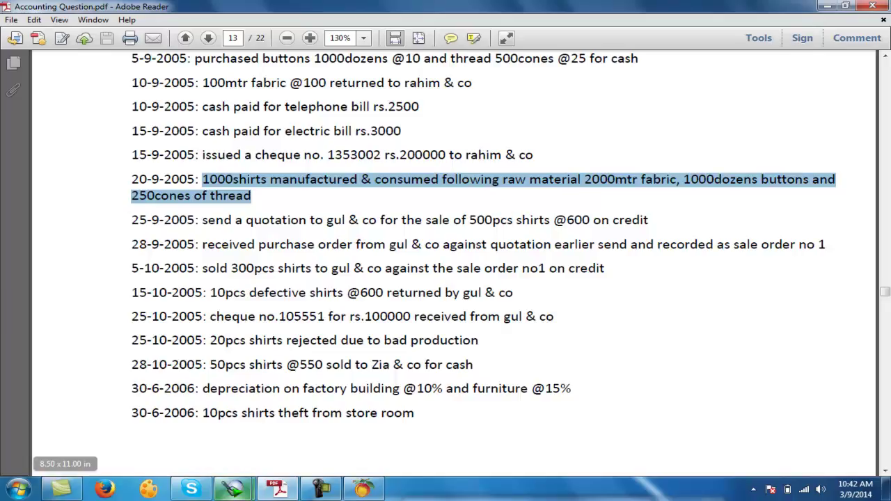
- Switch back to Peachtree Accounting, review the raw material stock in the Inventory Valuation Report, and close it
{"action": "left_click", "coordinate": [362, 489]}
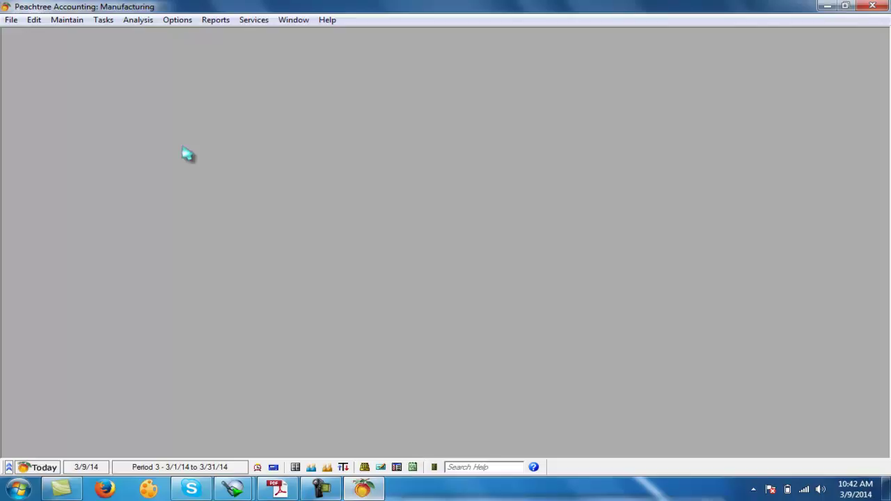
{"action": "left_click", "coordinate": [212, 20]}
{"action": "left_click", "coordinate": [238, 116]}
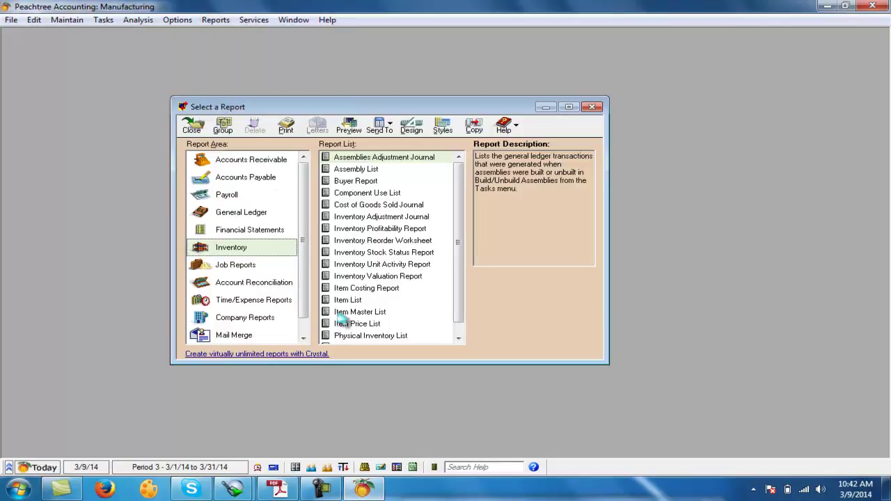
{"action": "double_click", "coordinate": [382, 277]}
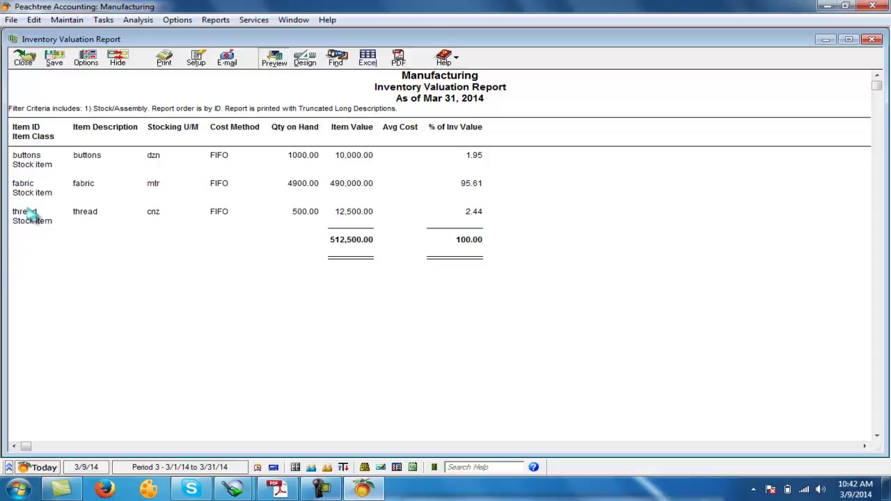
{"action": "left_click", "coordinate": [23, 59]}
{"action": "left_click", "coordinate": [194, 132]}
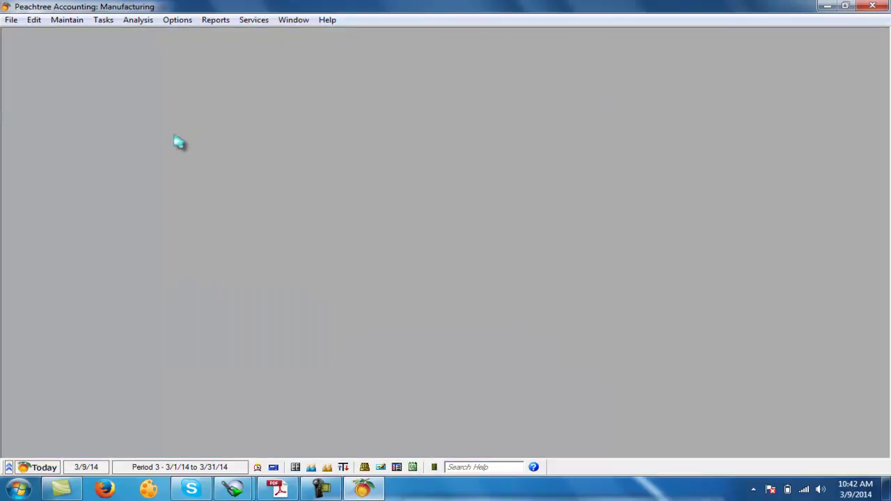
- Switch to Accounting Question.pdf and examine the shirt quantity and the fabric, buttons and thread consumed in manufacturing
{"action": "left_click", "coordinate": [278, 490]}
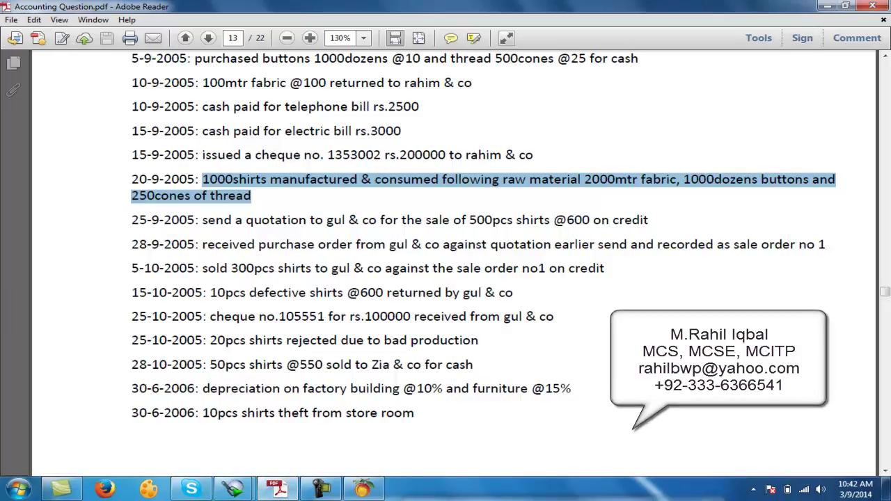
{"action": "left_click", "coordinate": [225, 180]}
{"action": "left_click_drag", "start_coordinate": [201, 180], "coordinate": [233, 180]}
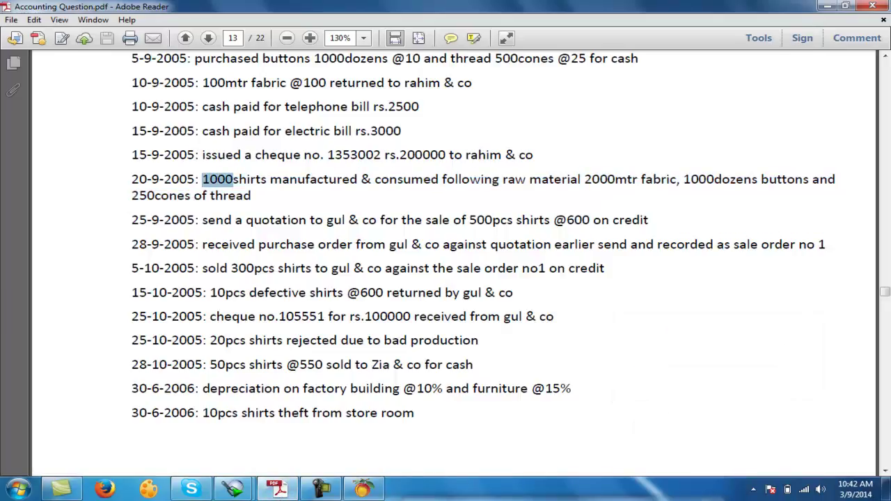
{"action": "left_click_drag", "start_coordinate": [583, 179], "coordinate": [676, 180]}
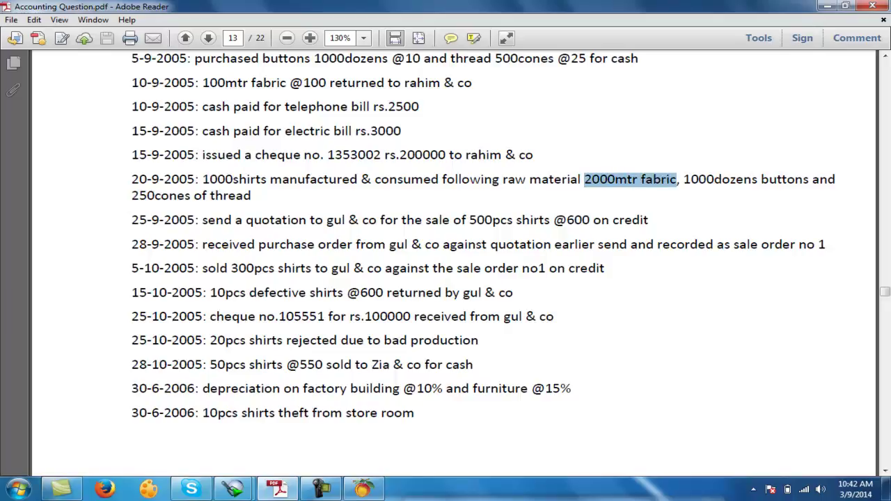
{"action": "left_click", "coordinate": [607, 179]}
{"action": "left_click_drag", "start_coordinate": [584, 179], "coordinate": [714, 179]}
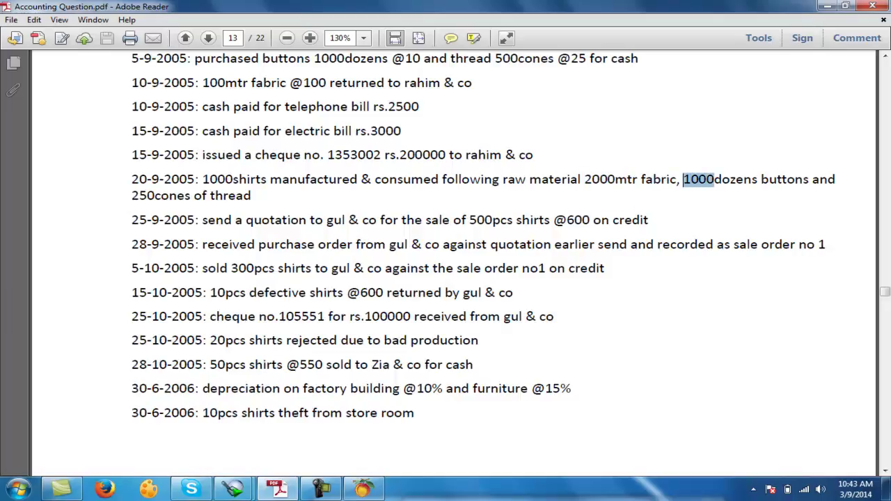
{"action": "left_click_drag", "start_coordinate": [132, 196], "coordinate": [251, 195]}
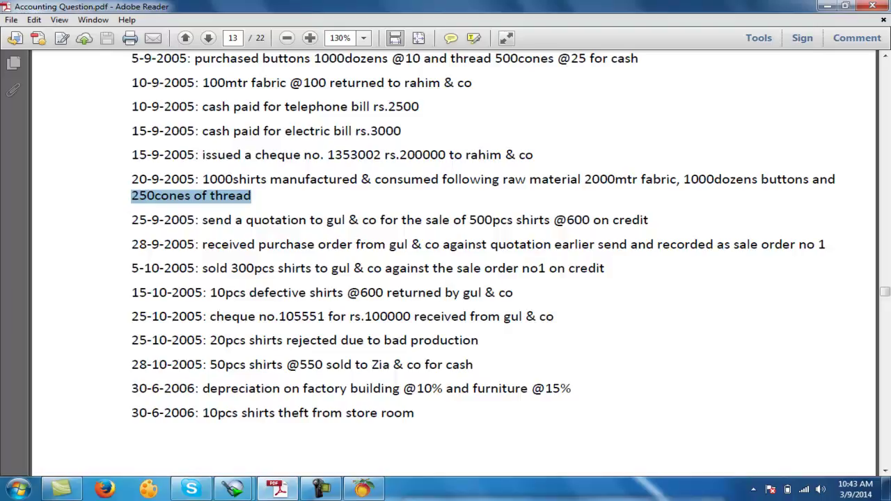
- Switch to Peachtree Accounting and start a new inventory item with the ID and description shirts
{"action": "left_click", "coordinate": [362, 490]}
{"action": "left_click", "coordinate": [83, 21]}
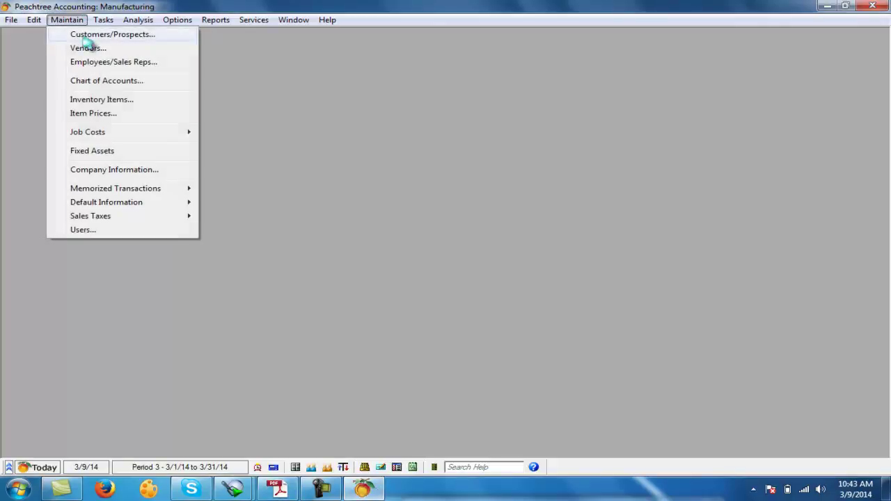
{"action": "left_click", "coordinate": [98, 100]}
{"action": "type", "text": "shirts"}
{"action": "key", "text": "Tab"}
{"action": "type", "text": "shirts"}
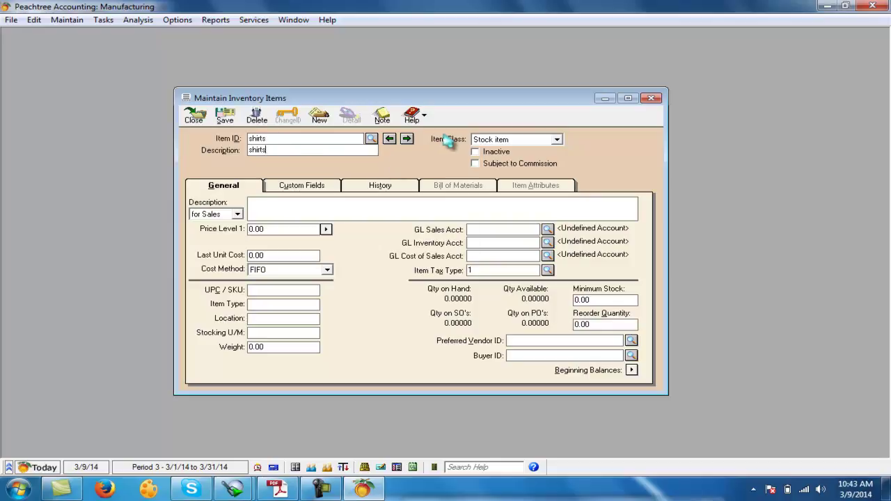
{"action": "left_click", "coordinate": [556, 140]}
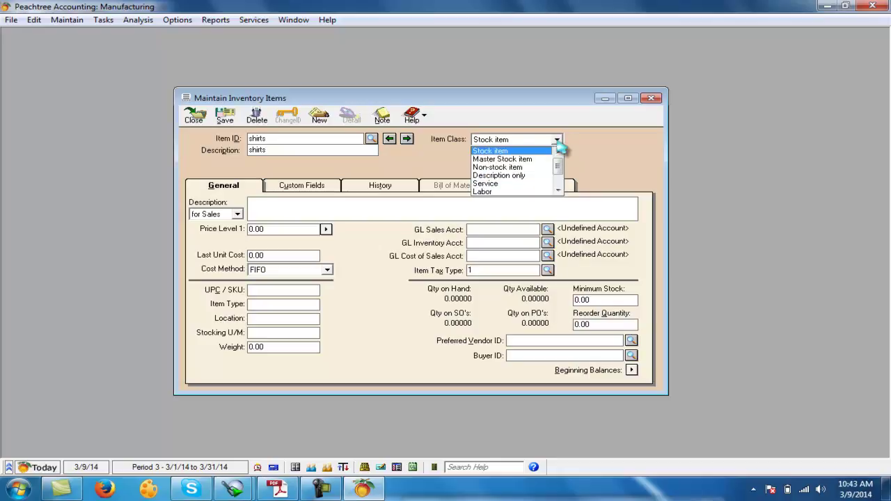
{"action": "left_click", "coordinate": [557, 191]}
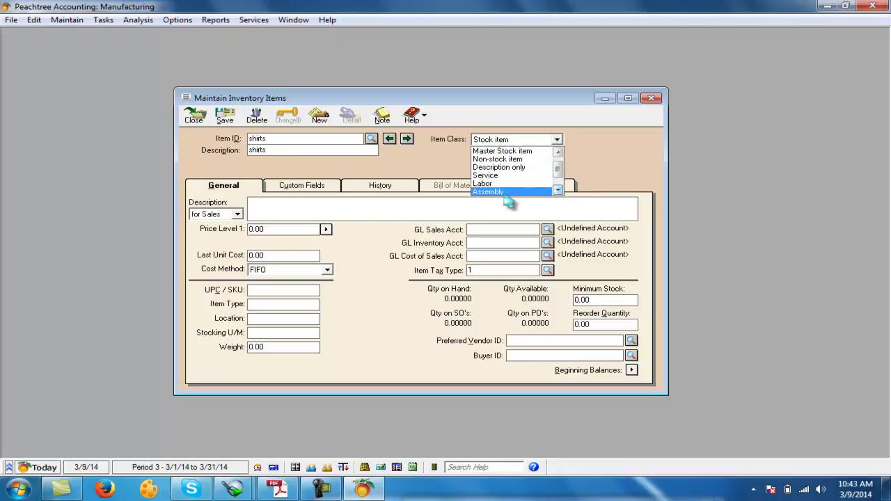
{"action": "left_click", "coordinate": [556, 140]}
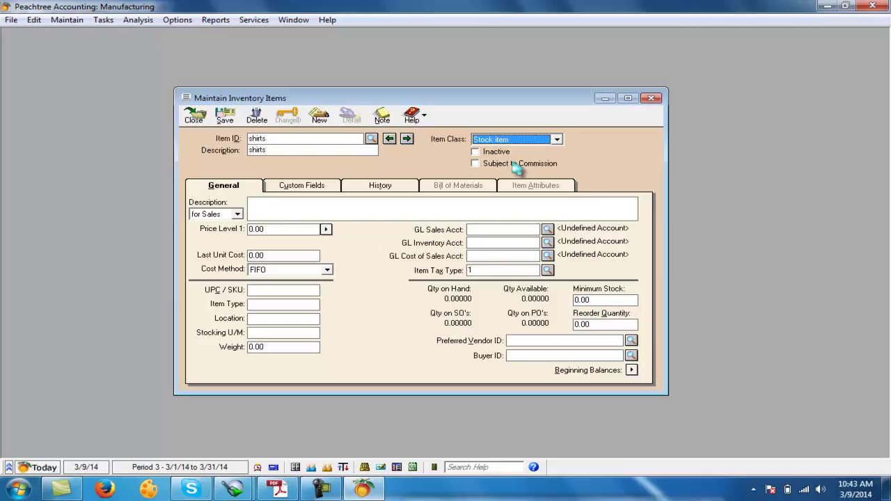
{"action": "left_click", "coordinate": [455, 187]}
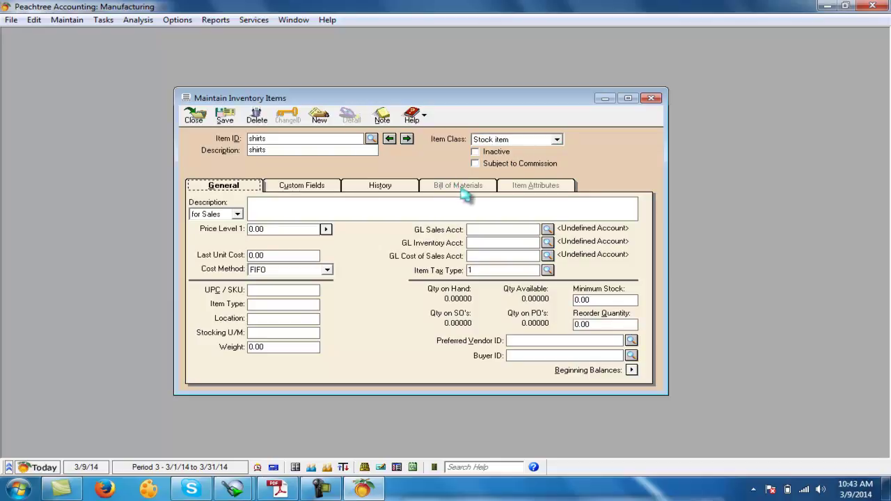
- Set the item class of the shirts item to Assembly
{"action": "left_click", "coordinate": [557, 140]}
{"action": "left_click", "coordinate": [557, 190]}
{"action": "left_click", "coordinate": [557, 189]}
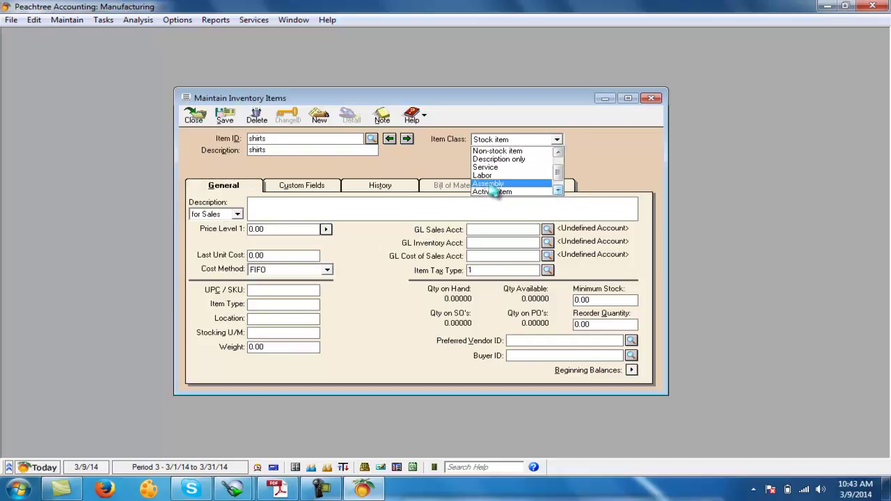
{"action": "left_click", "coordinate": [491, 184]}
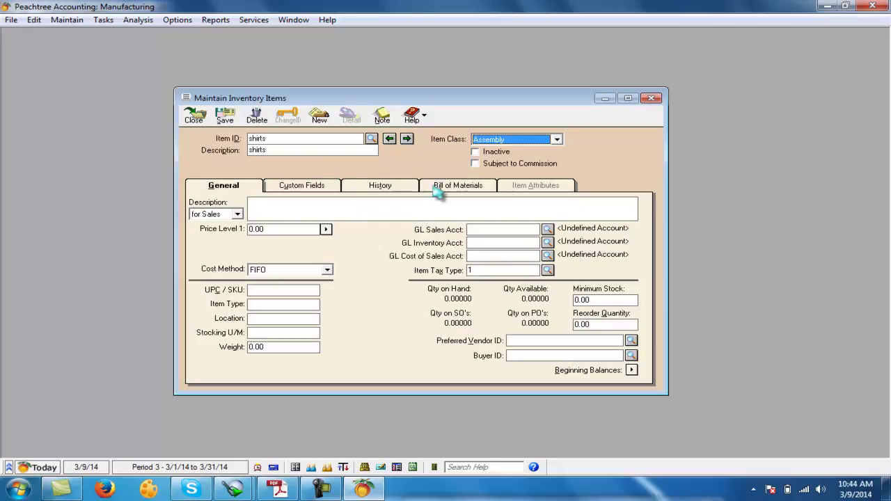
- Assign sales, inventory and cost of sales accounts sales, inv and pur with stocking unit pcs, and try to save the shirts item
{"action": "left_click", "coordinate": [487, 228]}
{"action": "type", "text": "sales"}
{"action": "key", "text": "Tab"}
{"action": "key", "text": "Tab"}
{"action": "type", "text": "pur"}
{"action": "left_click", "coordinate": [274, 333]}
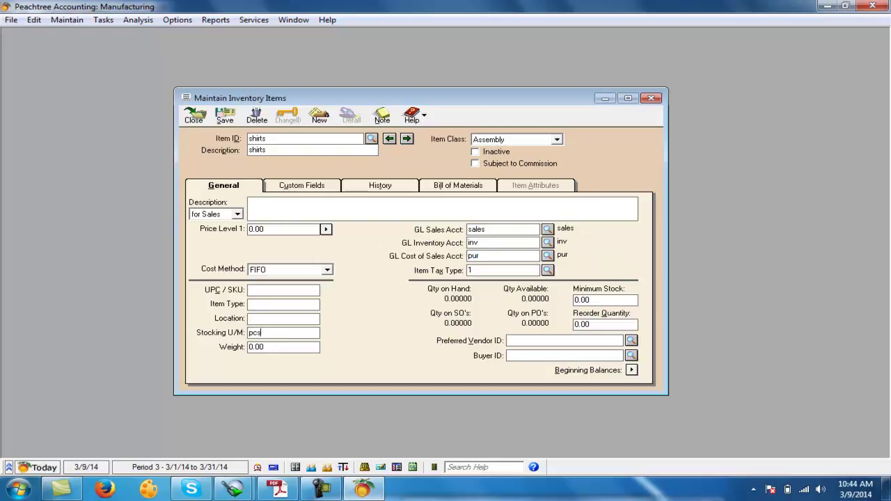
{"action": "left_click", "coordinate": [221, 120]}
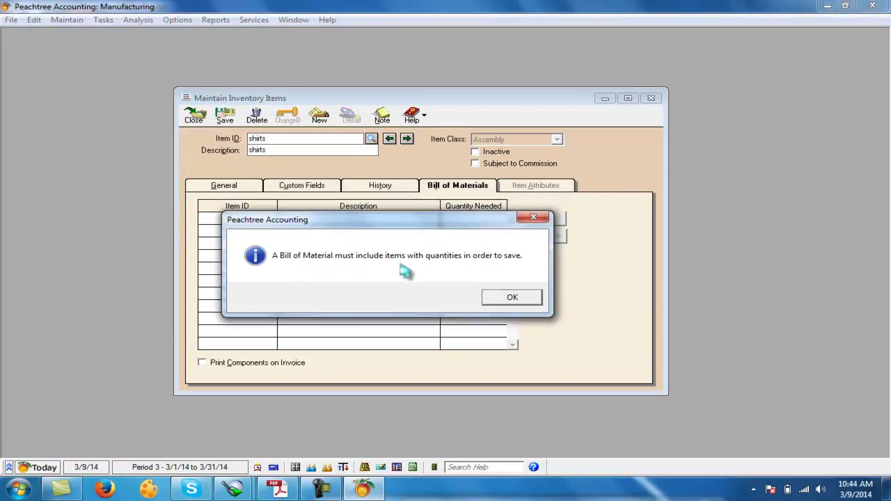
{"action": "left_click", "coordinate": [512, 298]}
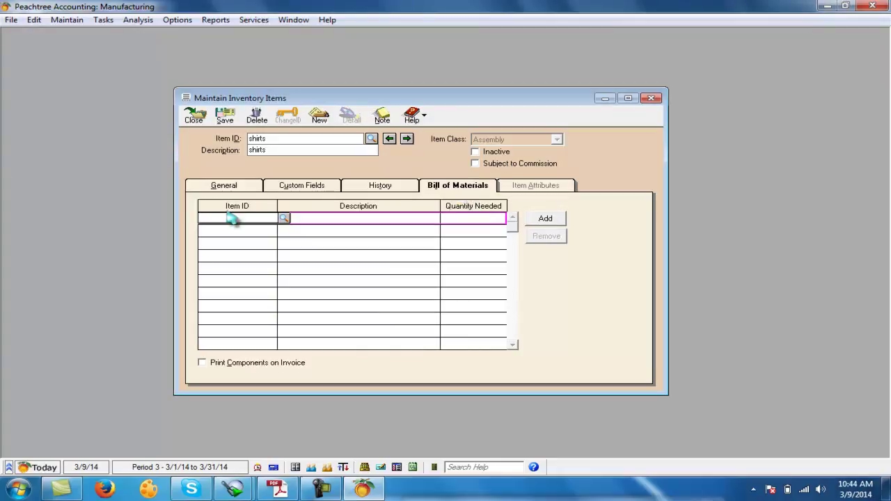
- Add buttons to the shirts bill of materials with a needed quantity of 1
{"action": "left_click", "coordinate": [283, 218]}
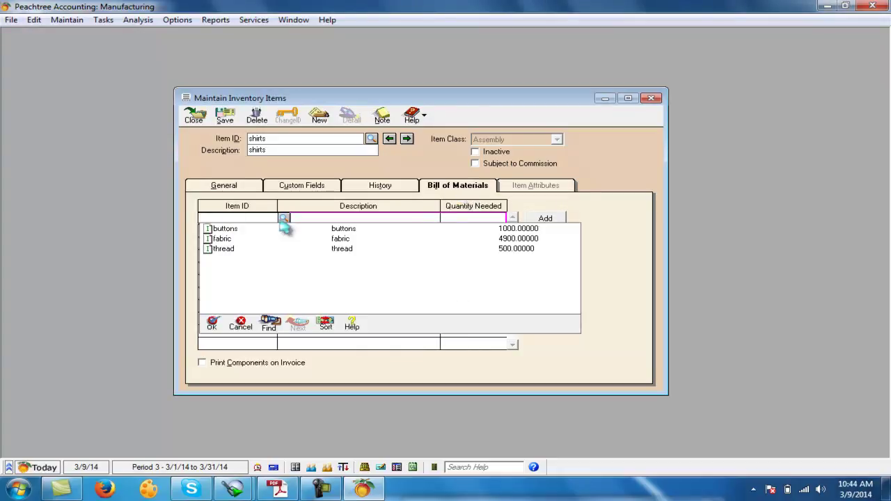
{"action": "double_click", "coordinate": [219, 230]}
{"action": "left_click", "coordinate": [453, 219]}
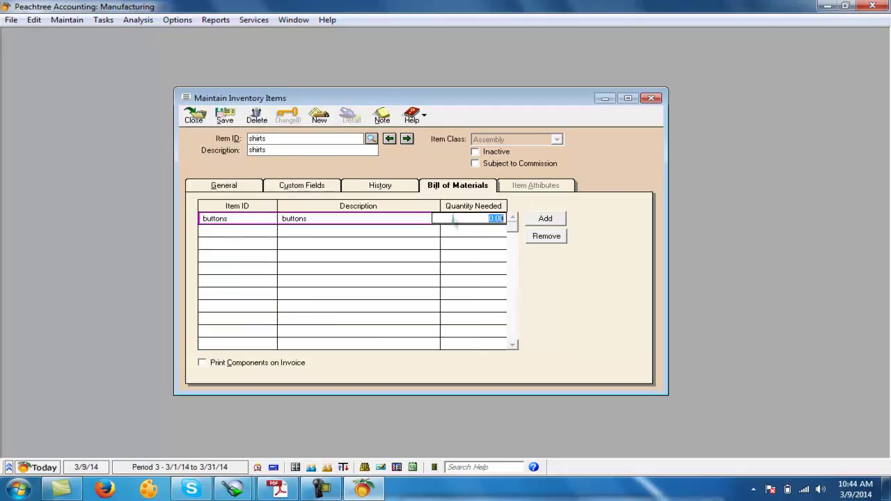
{"action": "key", "text": "Tab"}
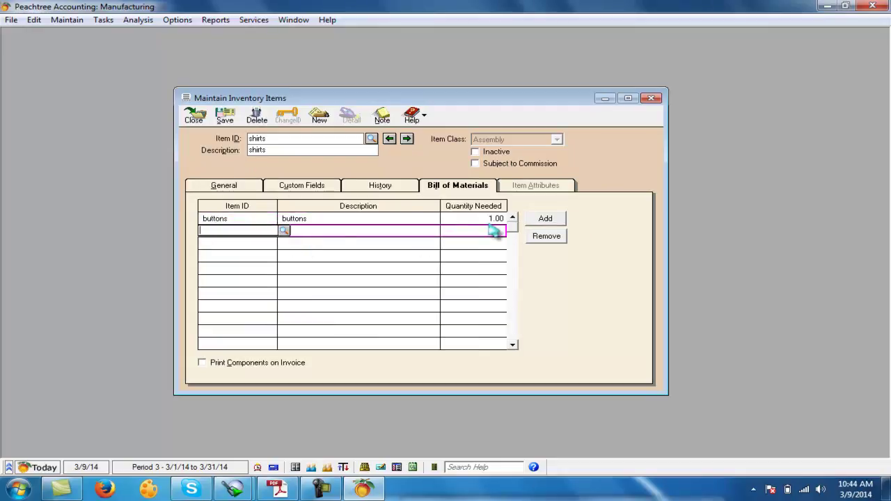
- Add fabric to the shirts bill of materials with a needed quantity of 2
{"action": "left_click", "coordinate": [284, 231]}
{"action": "double_click", "coordinate": [217, 253]}
{"action": "left_click", "coordinate": [490, 232]}
{"action": "type", "text": "2"}
{"action": "key", "text": "Tab"}
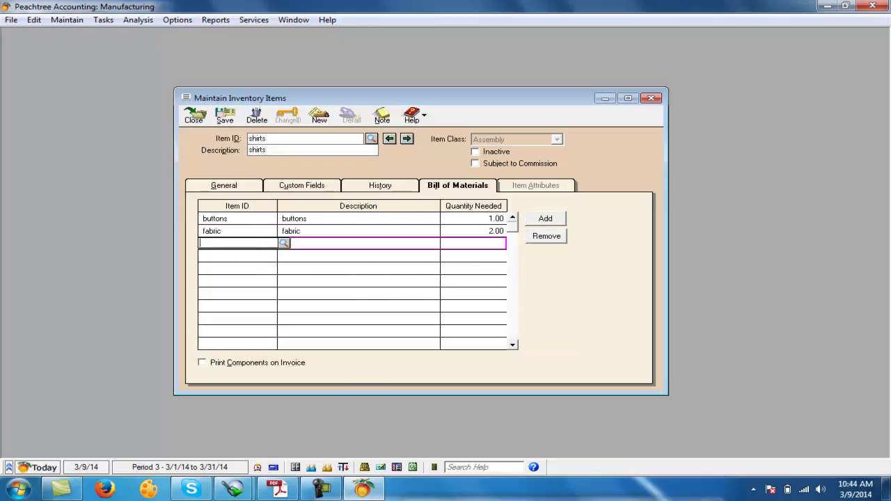
- Add thread to the shirts bill of materials with a needed quantity of 0.25
{"action": "left_click", "coordinate": [284, 243]}
{"action": "double_click", "coordinate": [222, 274]}
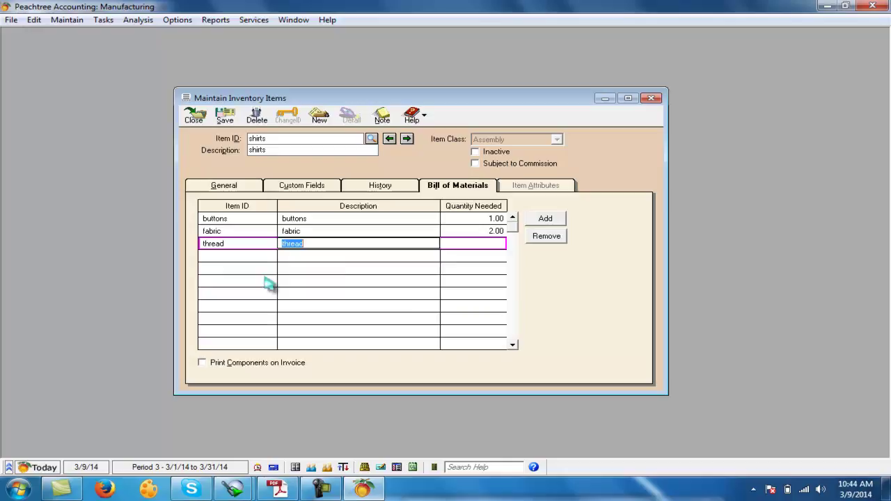
{"action": "left_click", "coordinate": [459, 244]}
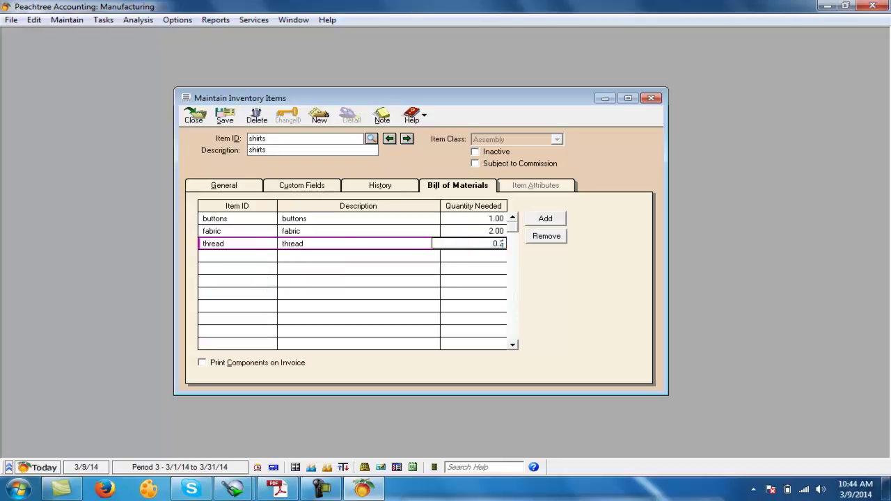
{"action": "type", "text": "0.25"}
{"action": "key", "text": "Tab"}
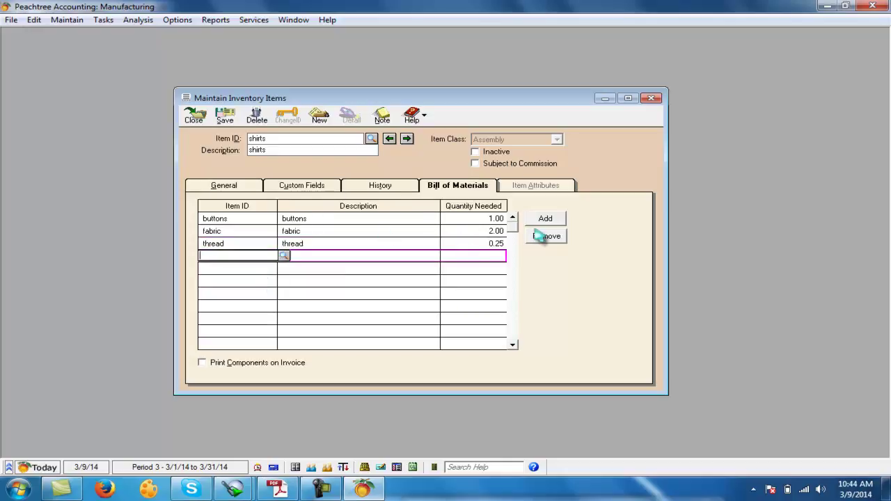
- Switch to Accounting Question.pdf and compare the manufactured shirt quantity with the fabric, buttons and thread consumed on 20-9-2005
{"action": "left_click", "coordinate": [277, 489]}
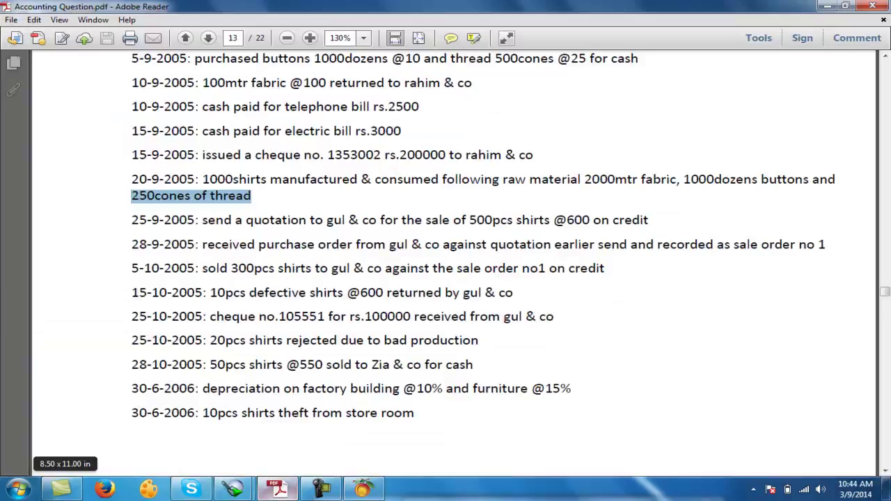
{"action": "left_click_drag", "start_coordinate": [201, 179], "coordinate": [372, 178]}
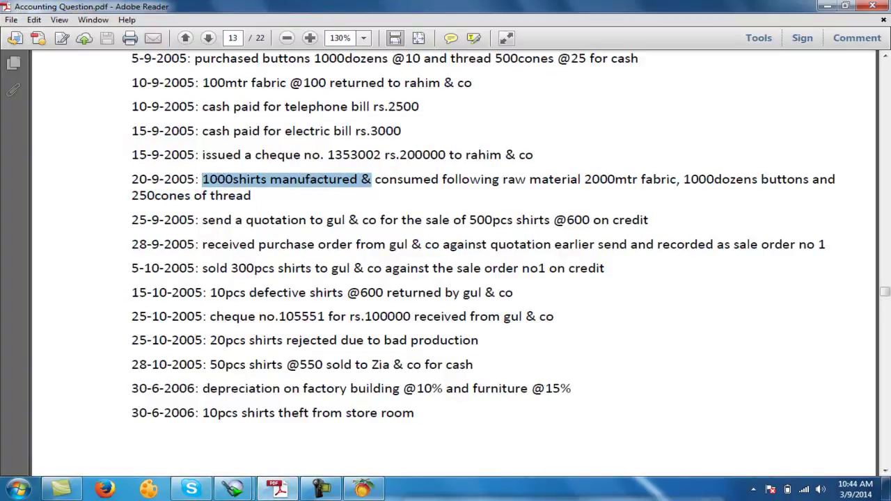
{"action": "left_click_drag", "start_coordinate": [583, 179], "coordinate": [676, 179]}
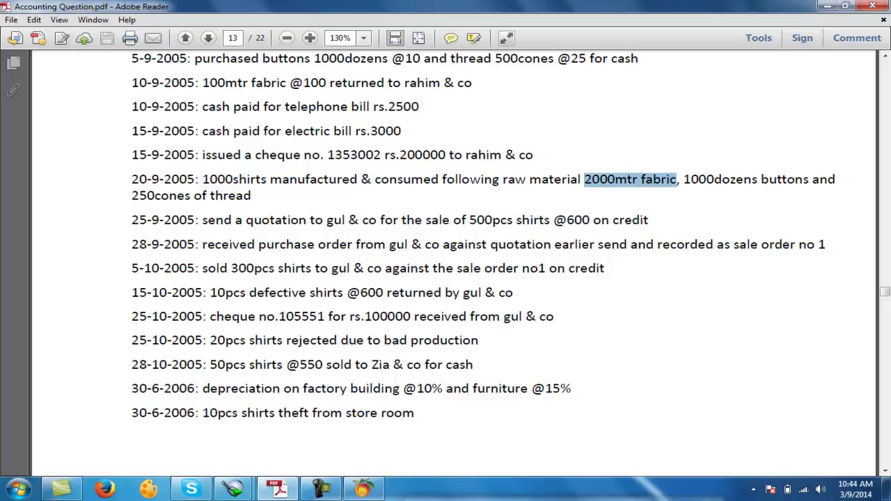
{"action": "left_click_drag", "start_coordinate": [202, 179], "coordinate": [233, 179]}
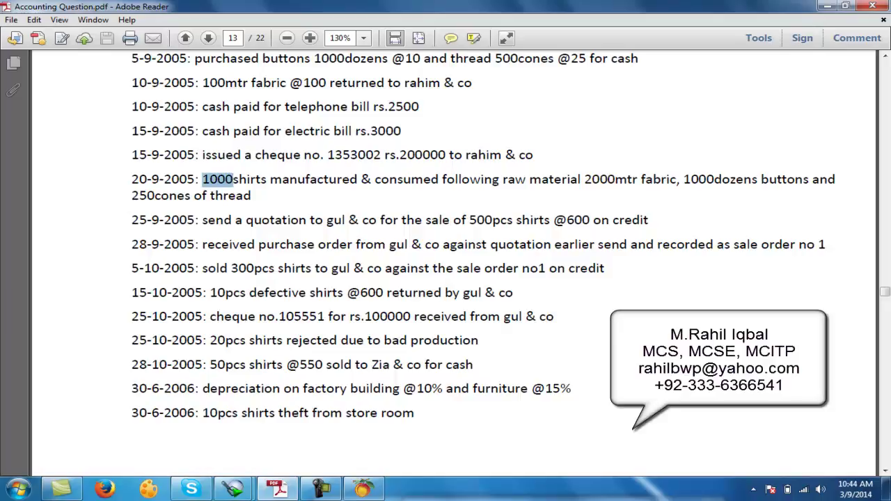
{"action": "left_click_drag", "start_coordinate": [583, 178], "coordinate": [676, 179]}
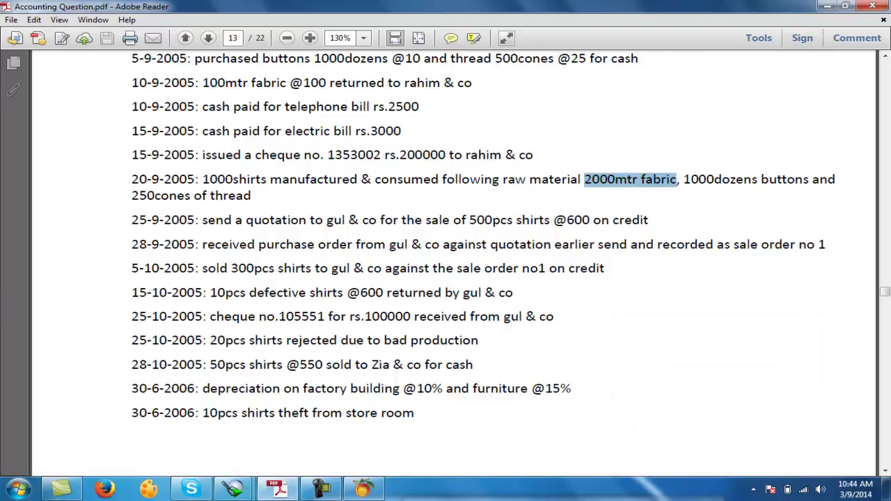
{"action": "left_click_drag", "start_coordinate": [201, 179], "coordinate": [357, 179]}
{"action": "left_click_drag", "start_coordinate": [683, 179], "coordinate": [735, 179]}
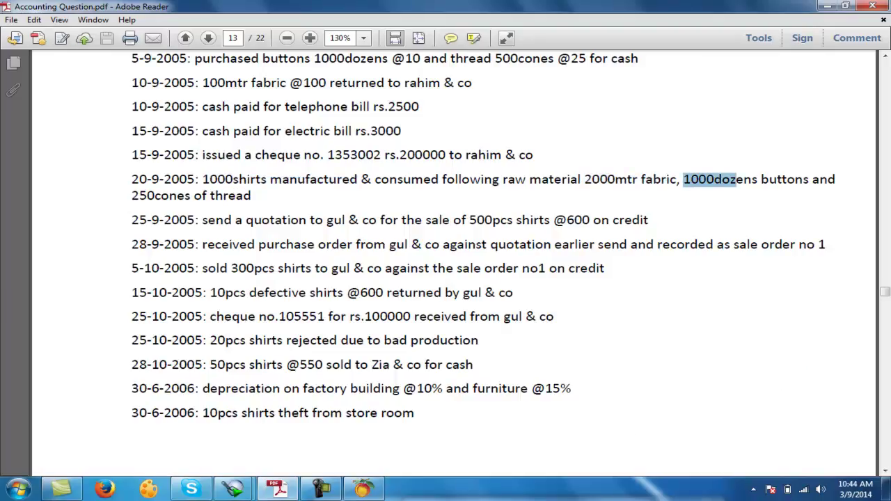
{"action": "left_click_drag", "start_coordinate": [202, 179], "coordinate": [250, 179]}
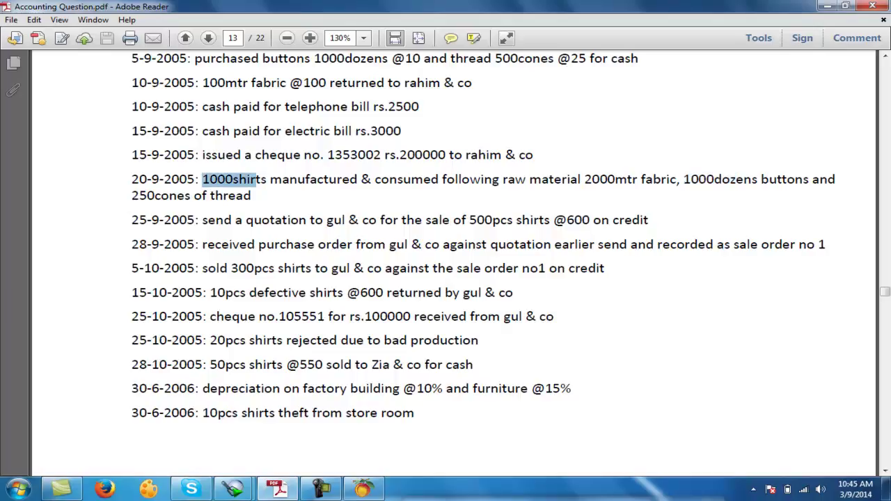
{"action": "left_click_drag", "start_coordinate": [131, 195], "coordinate": [250, 196]}
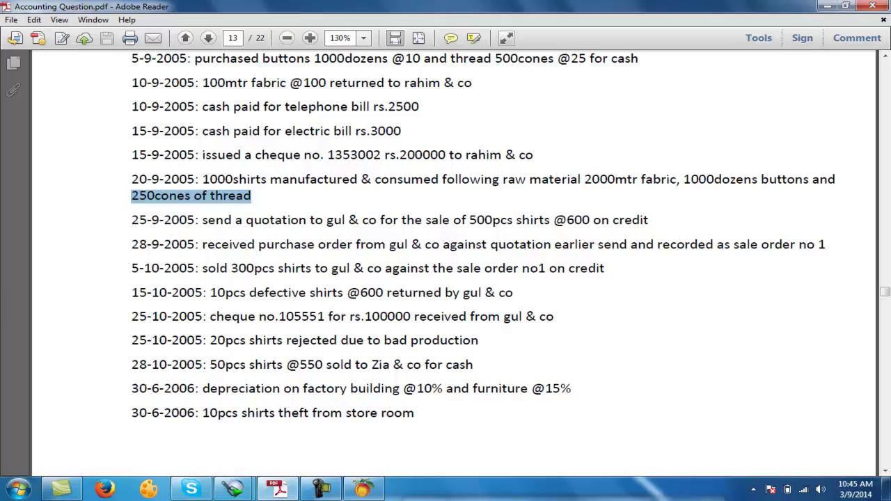
- Review the 20-9-2005 shirt manufacturing transaction in the accounting question PDF, including the quantity made and the raw material consumed
{"action": "left_click", "coordinate": [240, 180]}
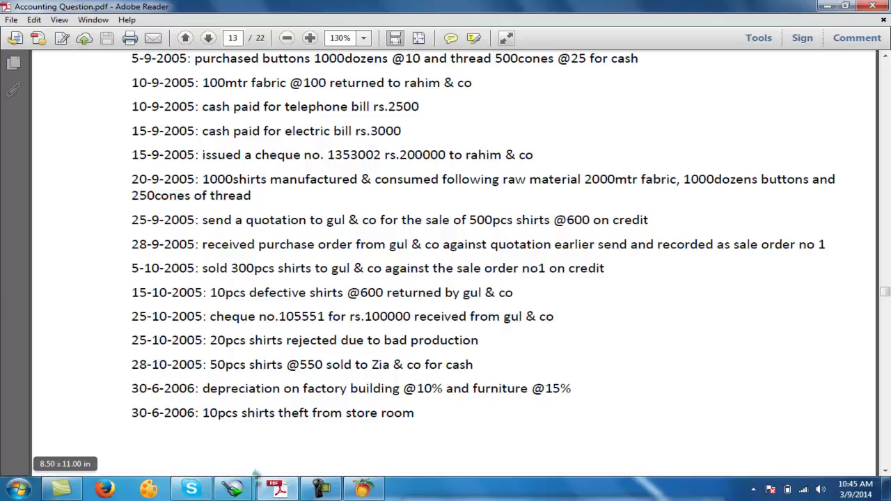
{"action": "left_click_drag", "start_coordinate": [232, 178], "coordinate": [202, 180]}
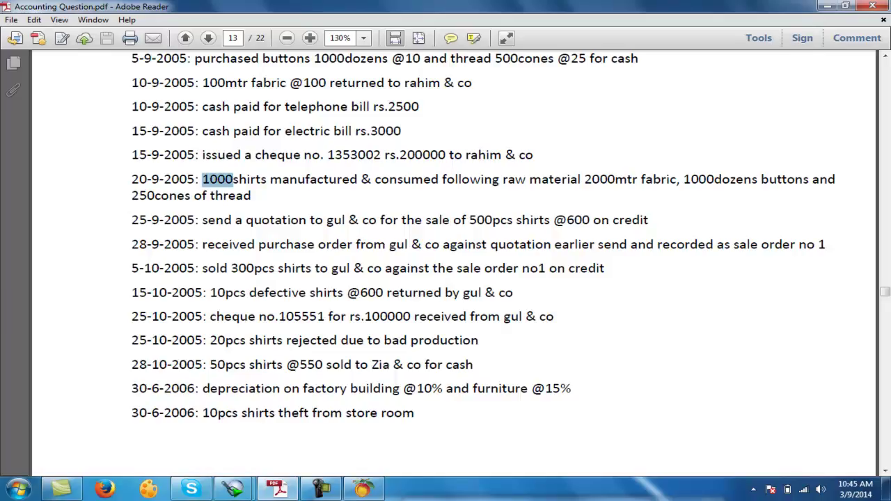
{"action": "left_click_drag", "start_coordinate": [375, 179], "coordinate": [500, 180]}
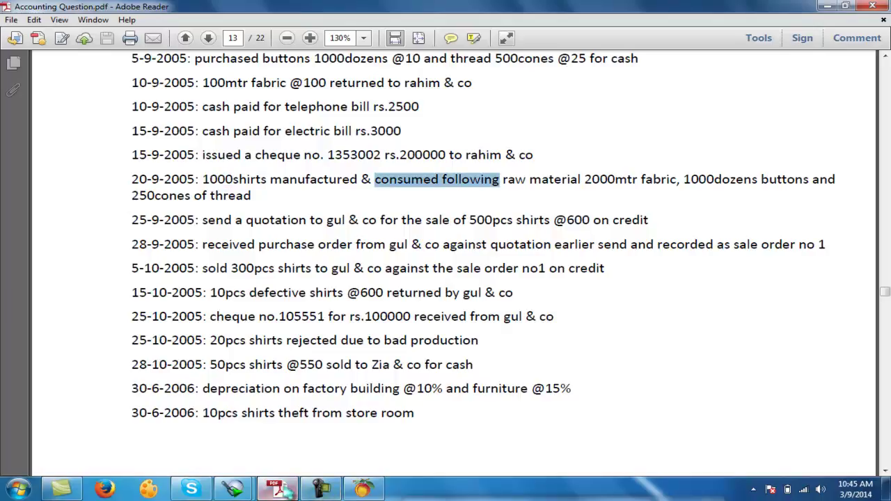
- Switch to Peachtree Accounting, save the shirts inventory item with its bill of materials and close its record
{"action": "left_click", "coordinate": [363, 489]}
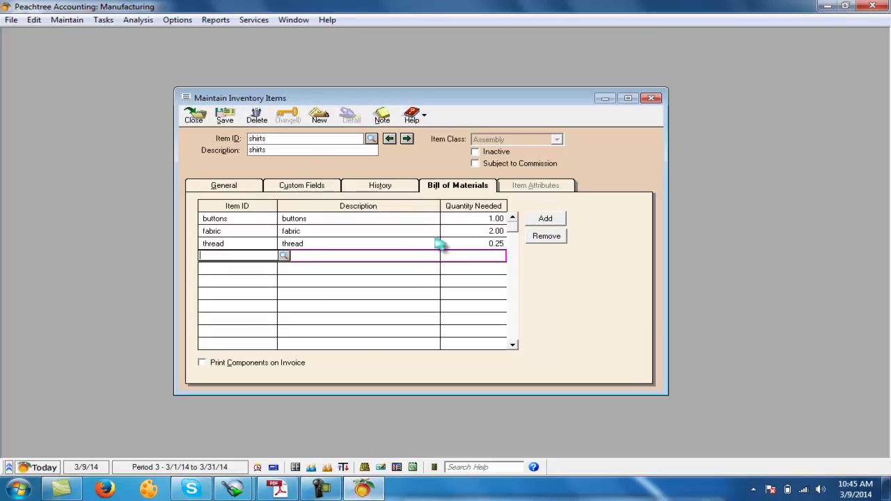
{"action": "left_click", "coordinate": [224, 118]}
{"action": "left_click", "coordinate": [208, 119]}
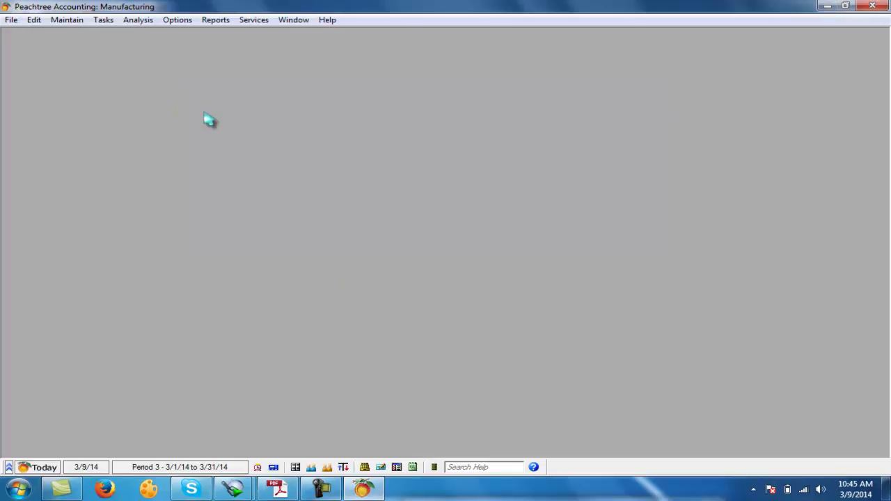
- Recheck the 20-9-2005 transaction in the PDF and start a Build/Unbuild Assembly entry in Peachtree for the item shirts, with the window maximized
{"action": "left_click", "coordinate": [278, 490]}
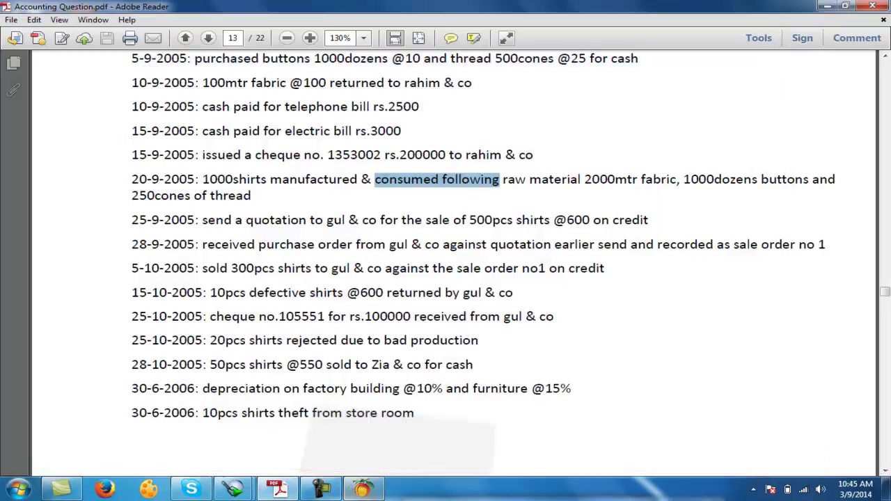
{"action": "left_click_drag", "start_coordinate": [201, 179], "coordinate": [251, 196]}
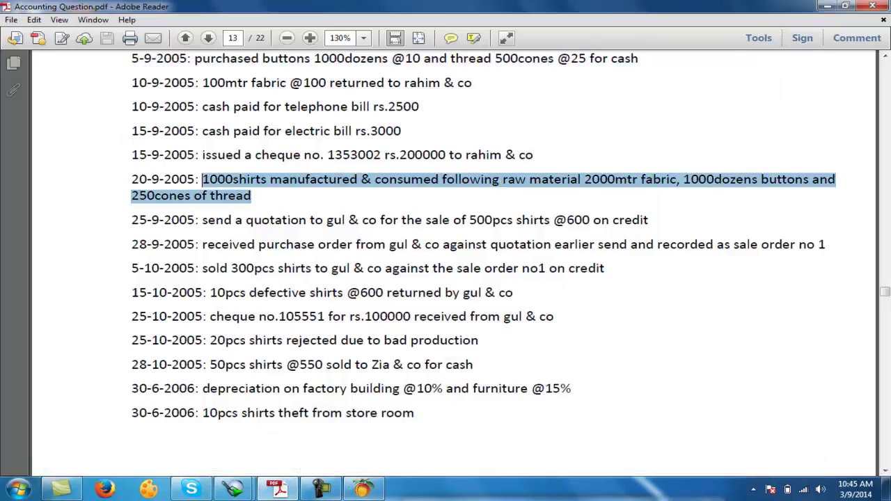
{"action": "left_click", "coordinate": [363, 489]}
{"action": "left_click", "coordinate": [103, 20]}
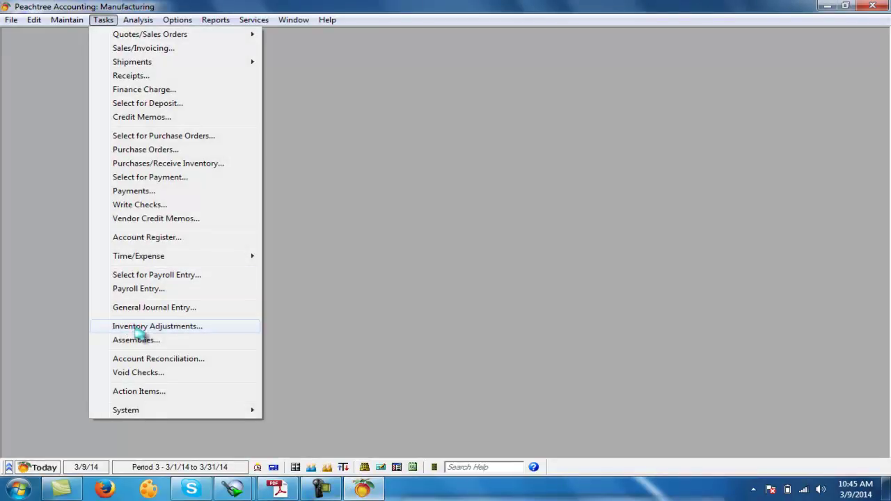
{"action": "left_click", "coordinate": [130, 342]}
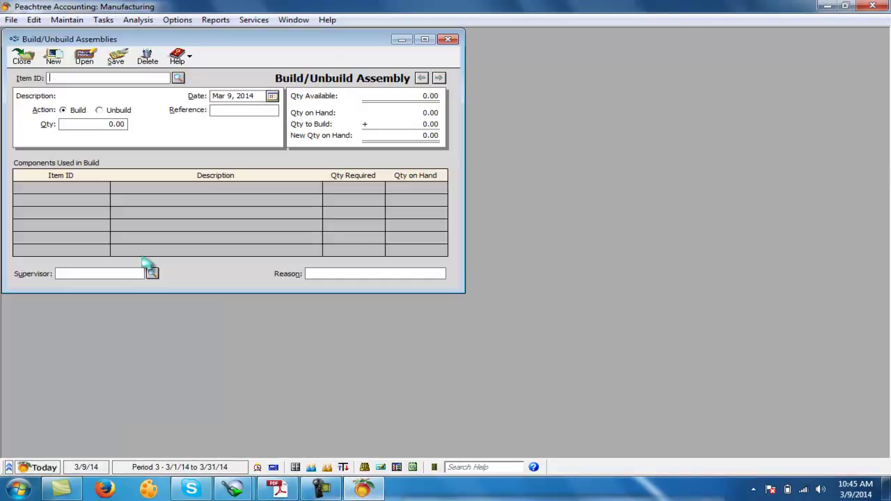
{"action": "left_click", "coordinate": [177, 78]}
{"action": "double_click", "coordinate": [85, 91]}
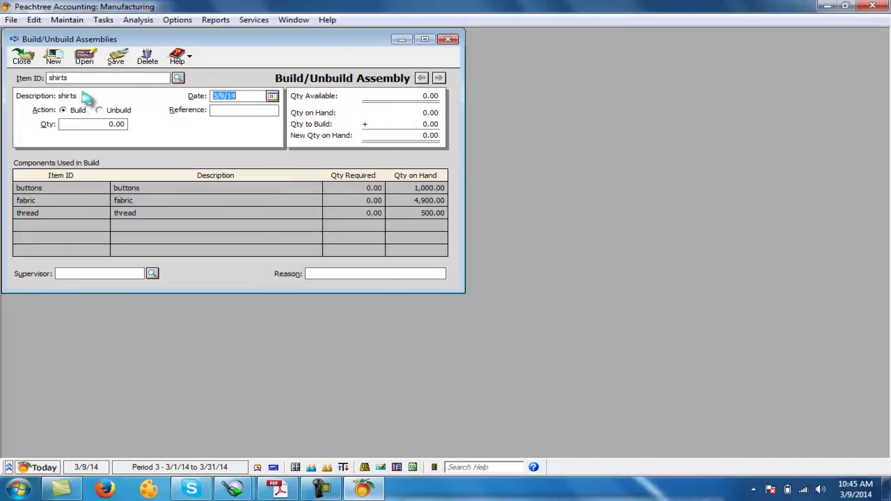
{"action": "left_click", "coordinate": [424, 39]}
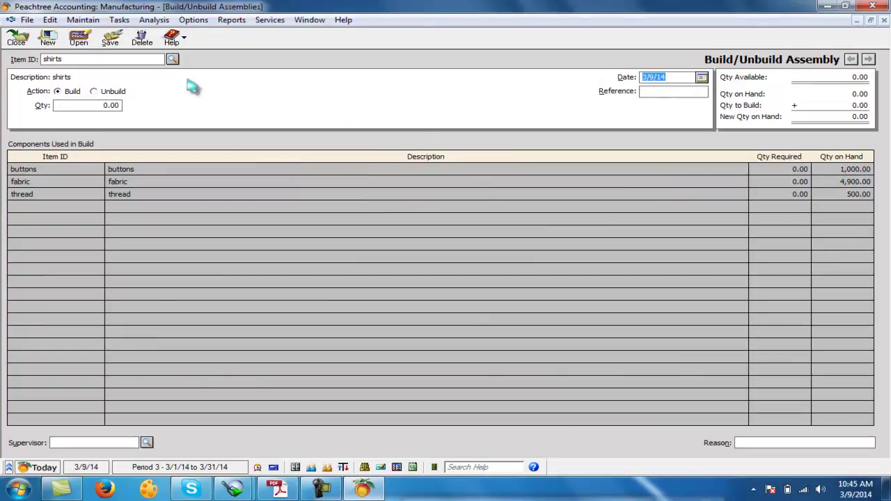
- Set the shirts build quantity to 1,000, compare the required components with the PDF question, save the assembly build and close the entry window
{"action": "left_click", "coordinate": [79, 105]}
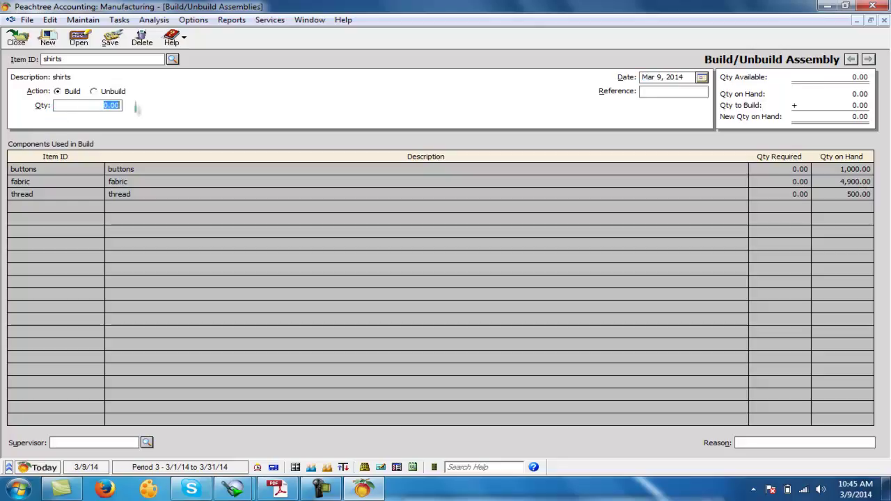
{"action": "type", "text": "1,00"}
{"action": "type", "text": "0"}
{"action": "key", "text": "Tab"}
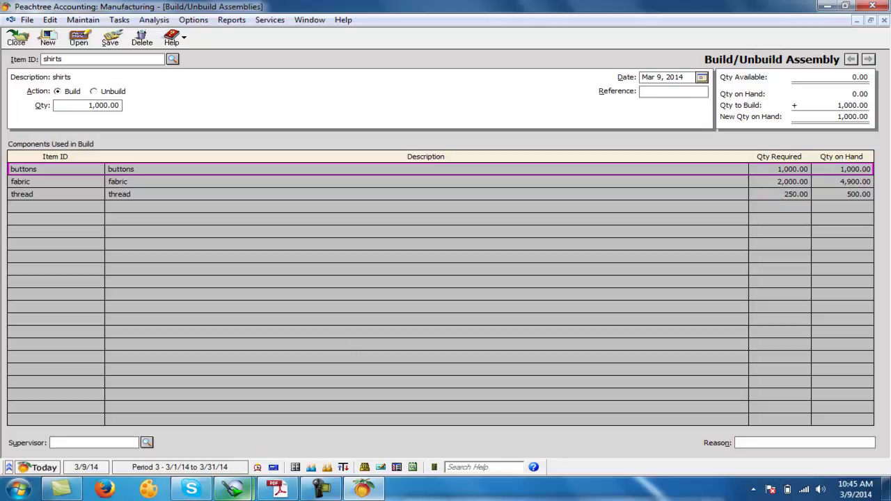
{"action": "left_click", "coordinate": [277, 489]}
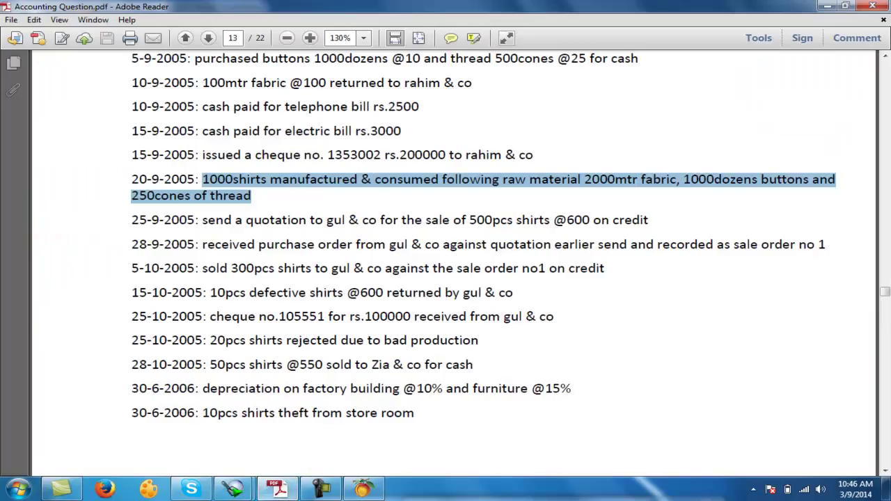
{"action": "left_click", "coordinate": [363, 489]}
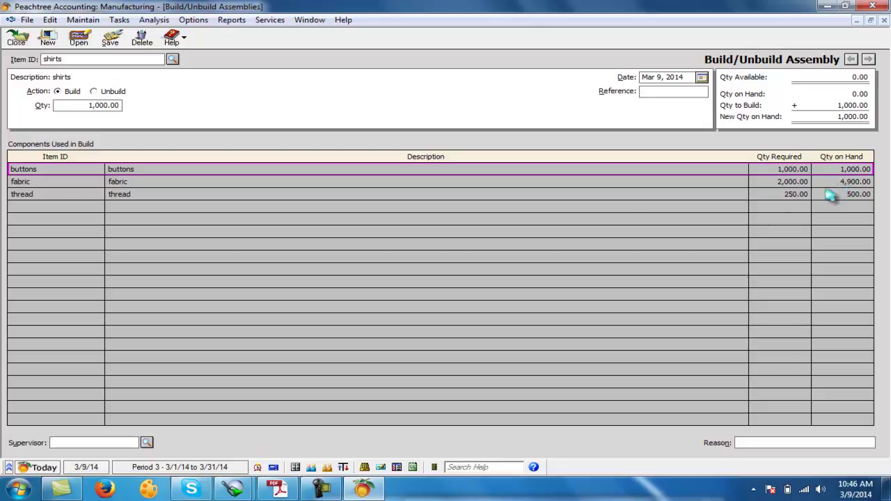
{"action": "left_click", "coordinate": [111, 42]}
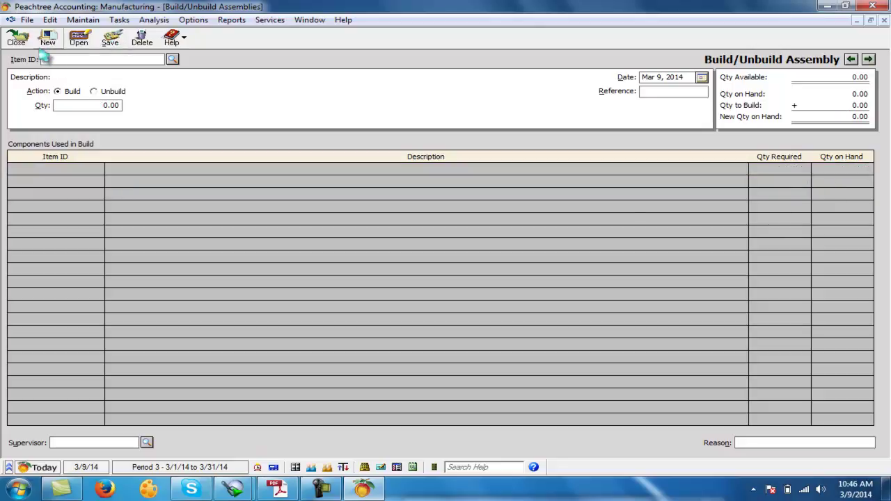
{"action": "left_click", "coordinate": [16, 38]}
- View the Inventory Valuation Report to examine quantities on hand and item values, and close the report
{"action": "left_click", "coordinate": [215, 19]}
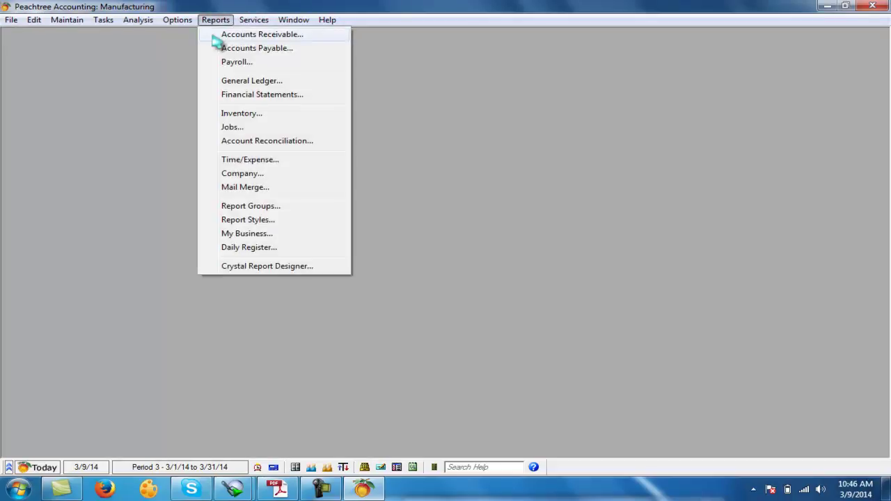
{"action": "left_click", "coordinate": [242, 113]}
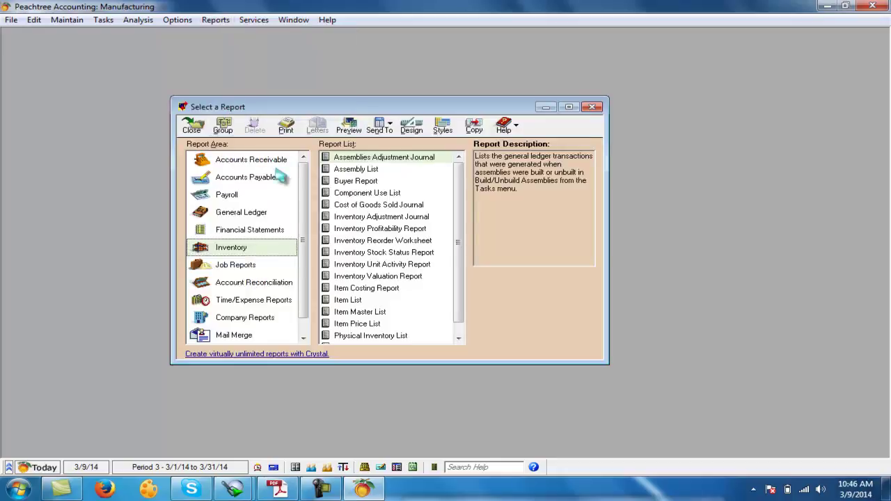
{"action": "double_click", "coordinate": [381, 277]}
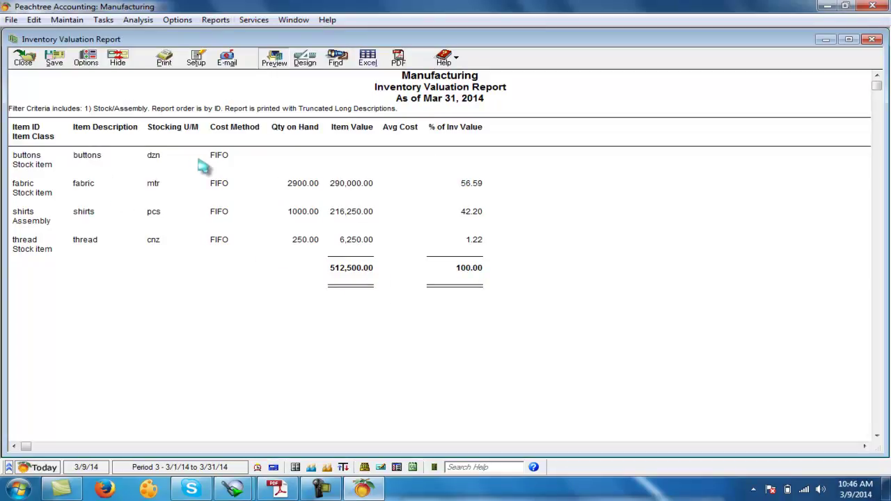
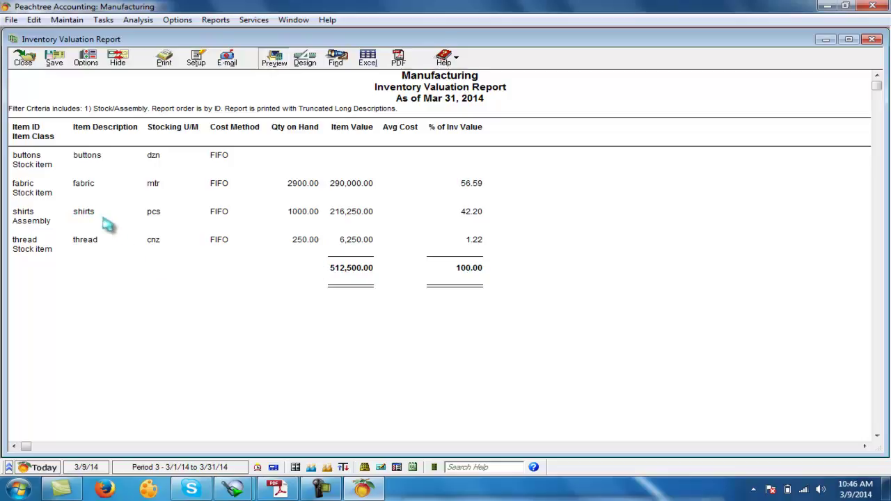
{"action": "left_click", "coordinate": [23, 61]}
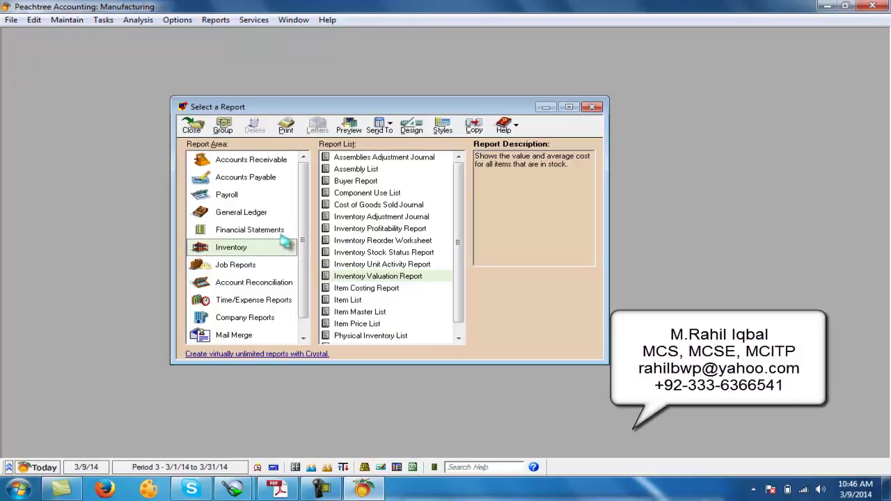
- Open the Item Costing Report to examine the assembly quantities and cost recorded for the shirts
{"action": "left_click", "coordinate": [369, 288]}
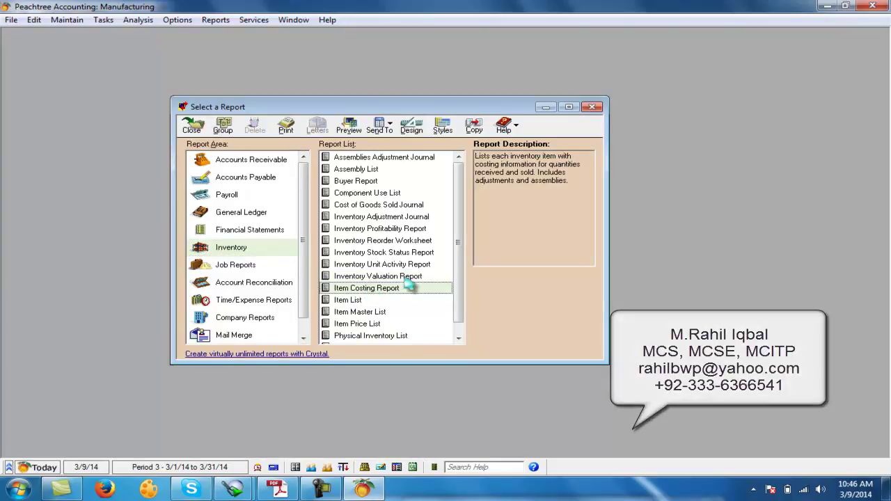
{"action": "left_click", "coordinate": [383, 277]}
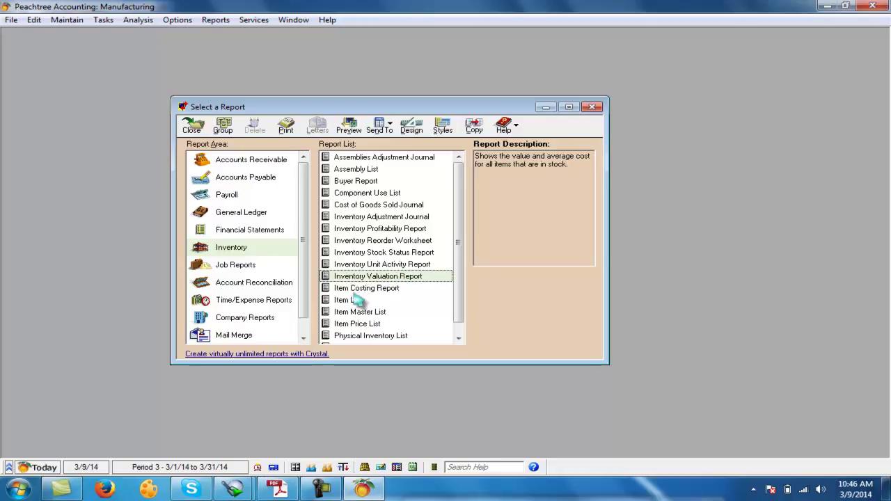
{"action": "double_click", "coordinate": [394, 288]}
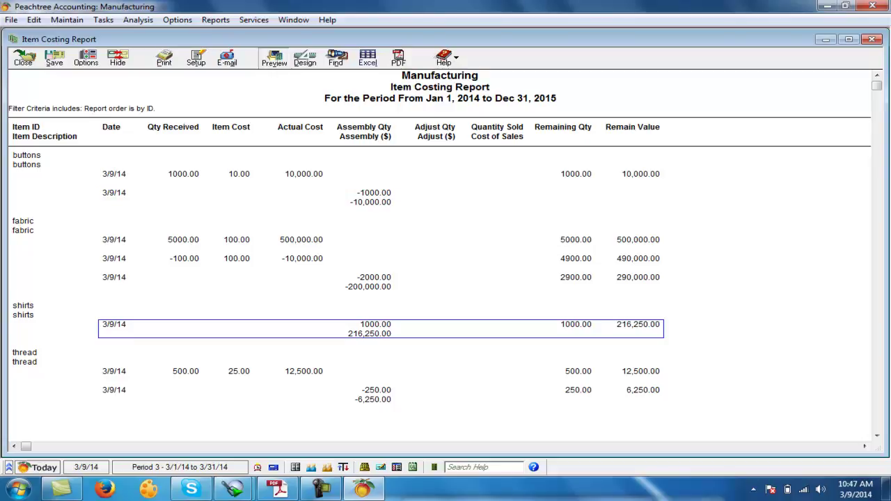
- Calculate the cost per shirt by dividing 216250 by 1000 in Calculator, and close the calculator, the costing report and the report selection
{"action": "left_click", "coordinate": [272, 467]}
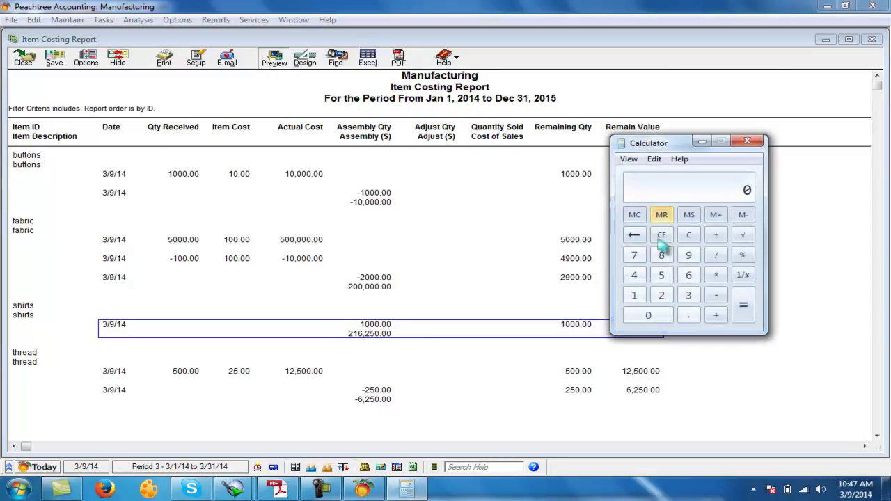
{"action": "left_click", "coordinate": [661, 295]}
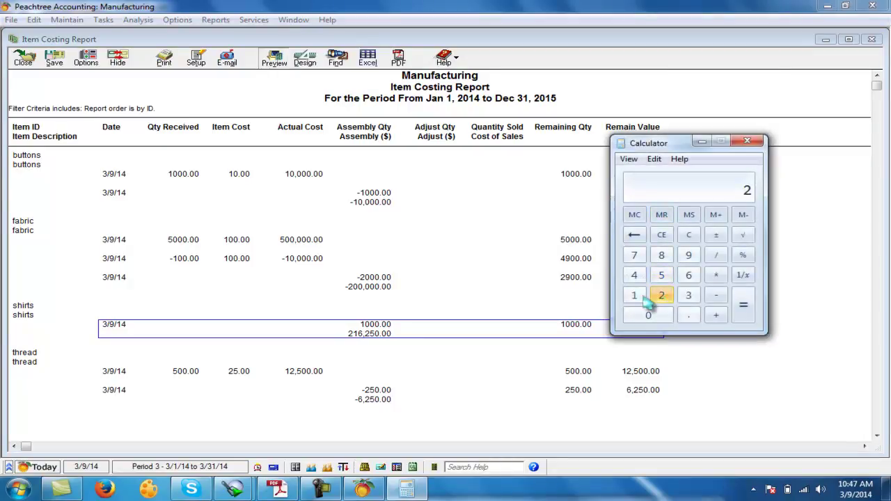
{"action": "left_click", "coordinate": [633, 295]}
{"action": "left_click", "coordinate": [688, 275]}
{"action": "left_click", "coordinate": [661, 295]}
{"action": "left_click", "coordinate": [661, 275]}
{"action": "left_click", "coordinate": [648, 315]}
{"action": "left_click", "coordinate": [715, 255]}
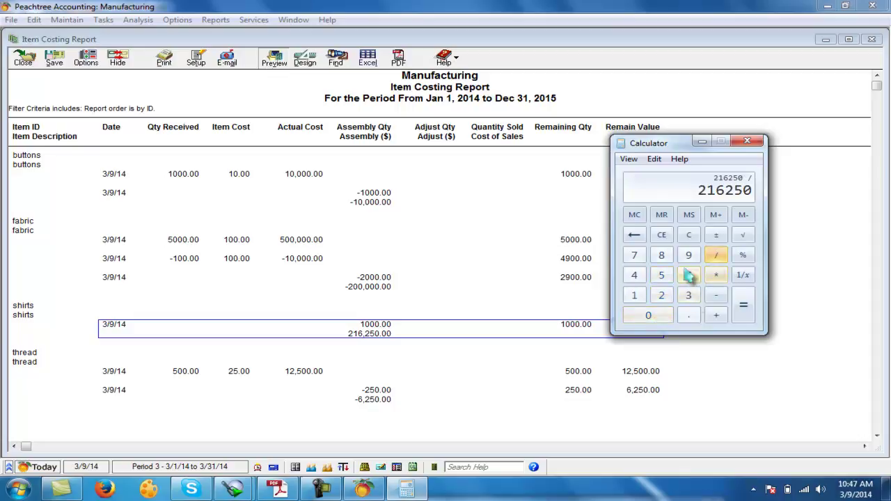
{"action": "left_click", "coordinate": [634, 295]}
{"action": "left_click", "coordinate": [648, 316]}
{"action": "left_click", "coordinate": [648, 316]}
{"action": "left_click", "coordinate": [648, 315]}
{"action": "left_click", "coordinate": [744, 310]}
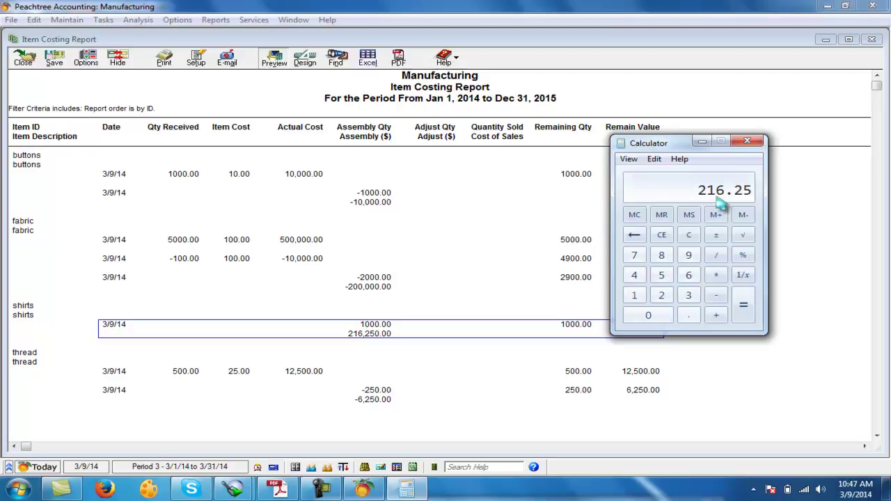
{"action": "left_click", "coordinate": [746, 142]}
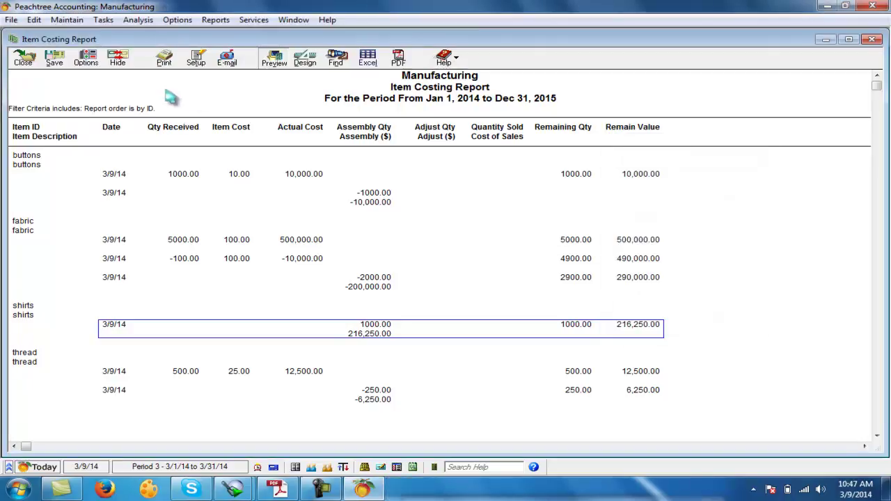
{"action": "left_click", "coordinate": [23, 58]}
{"action": "left_click", "coordinate": [190, 121]}
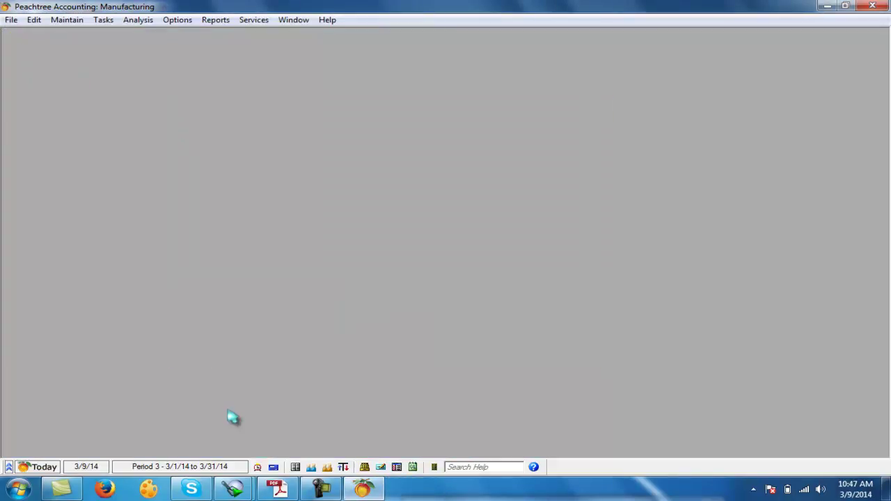
- Switch to the question PDF and review the 25-9-2005 transaction about the shirt quotation to gul & co
{"action": "left_click", "coordinate": [103, 20]}
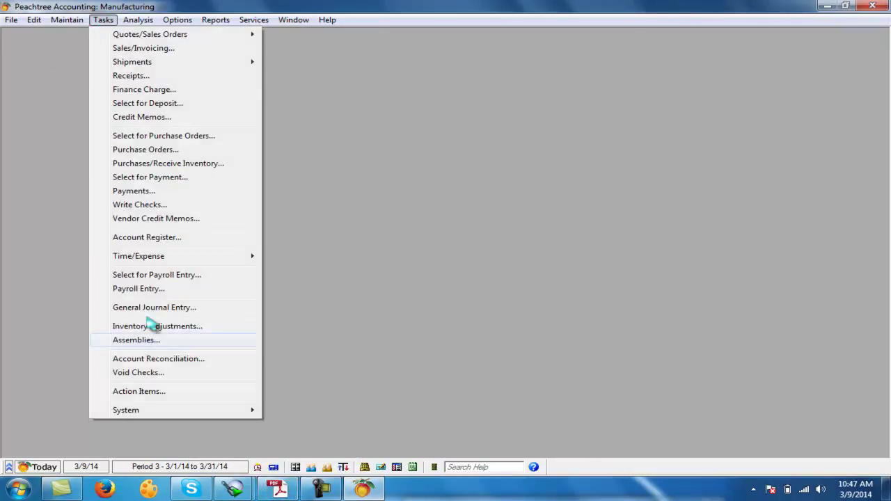
{"action": "left_click", "coordinate": [436, 340]}
{"action": "left_click", "coordinate": [278, 489]}
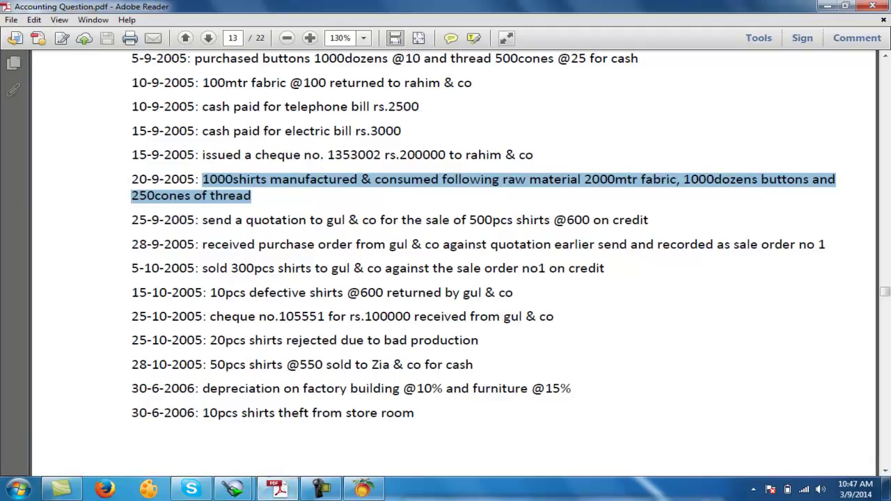
{"action": "left_click_drag", "start_coordinate": [132, 220], "coordinate": [649, 219]}
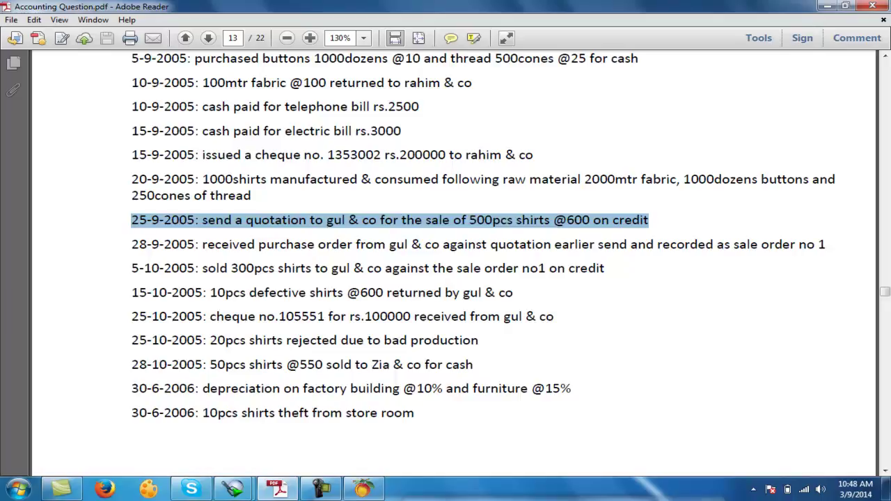
- Switch to Peachtree, create a customer with ID and name gull, and close the customer record
{"action": "left_click", "coordinate": [361, 489]}
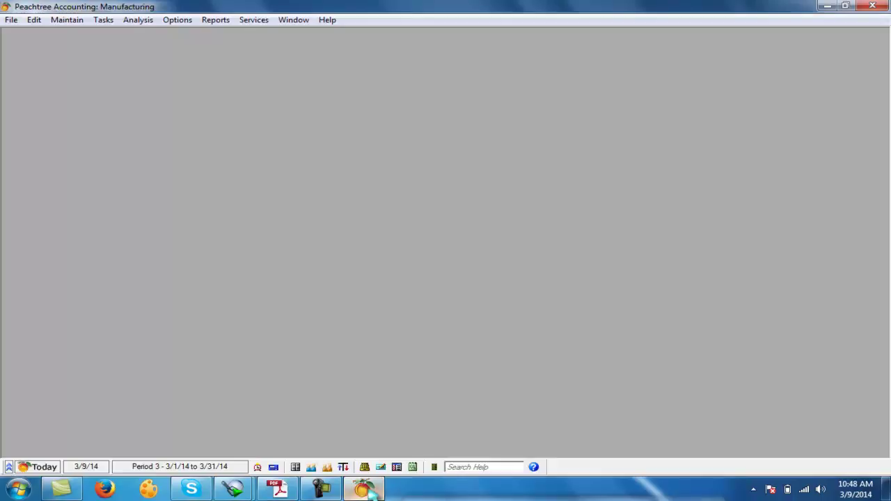
{"action": "left_click", "coordinate": [64, 20]}
{"action": "left_click", "coordinate": [71, 39]}
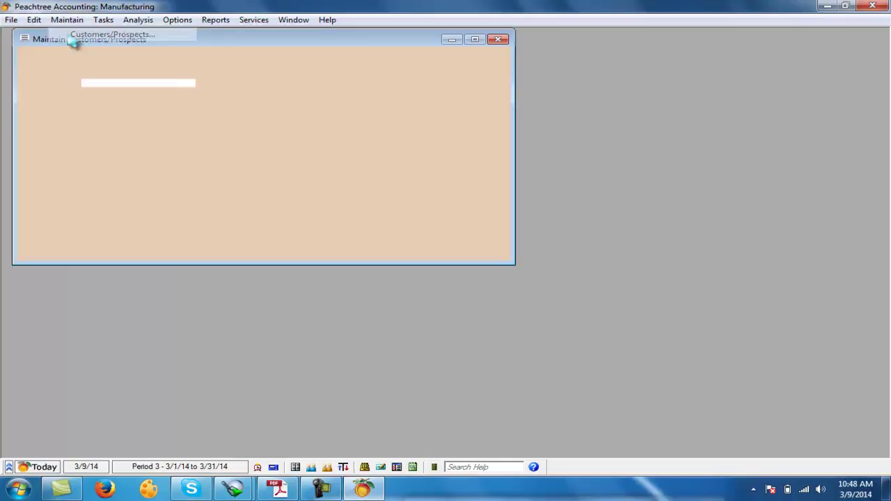
{"action": "type", "text": "gull"}
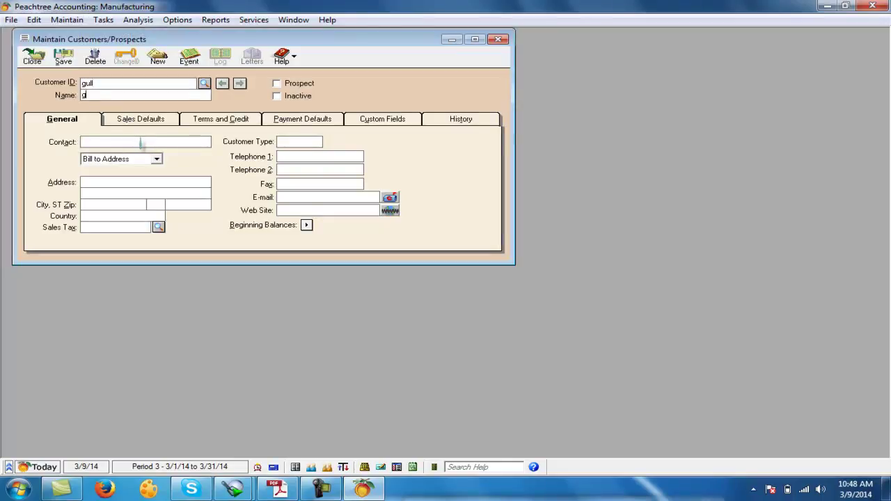
{"action": "left_click", "coordinate": [32, 56]}
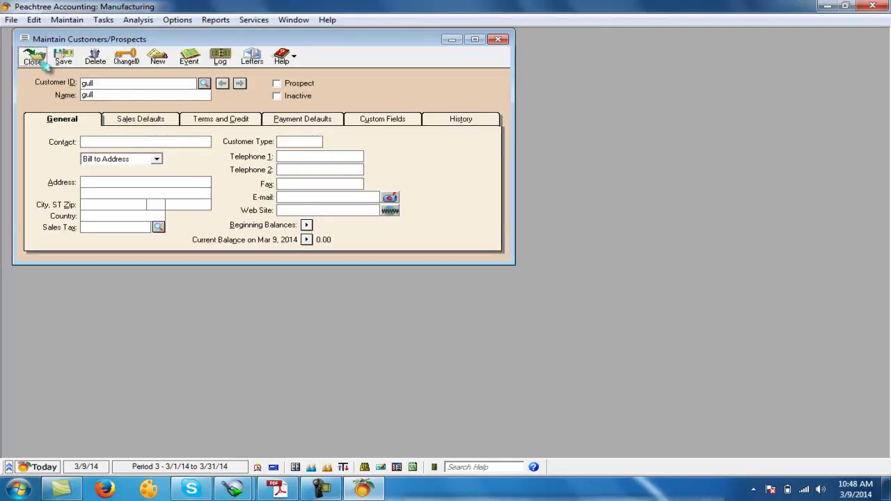
- Start a new sales quote for customer gull with quote number q1
{"action": "left_click", "coordinate": [97, 21]}
{"action": "mouse_move", "coordinate": [124, 36]}
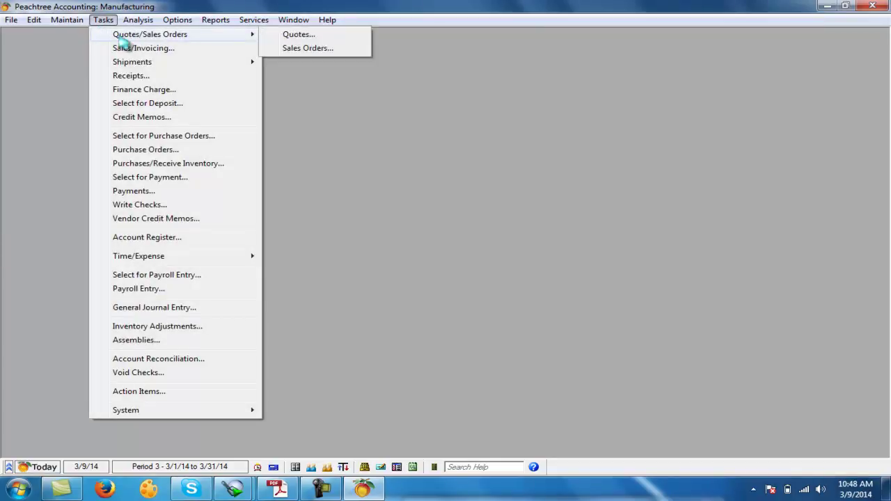
{"action": "left_click", "coordinate": [299, 38]}
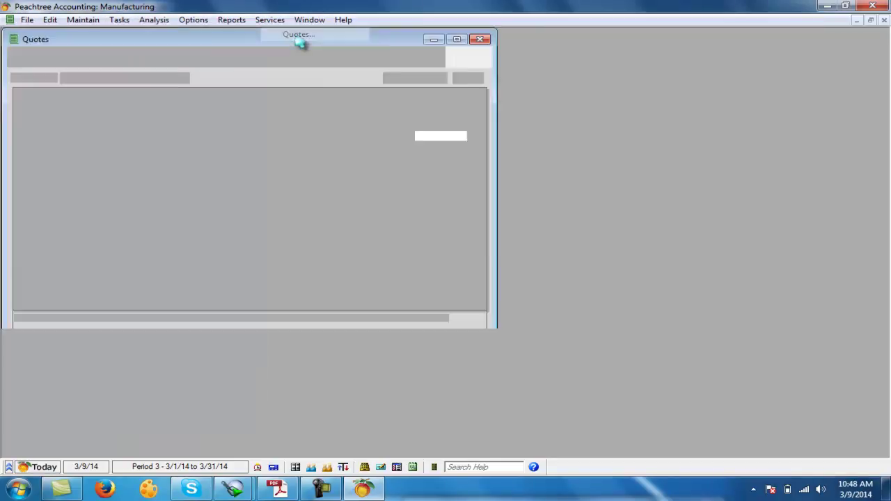
{"action": "left_click", "coordinate": [177, 59]}
{"action": "double_click", "coordinate": [62, 73]}
{"action": "left_click", "coordinate": [419, 104]}
{"action": "type", "text": "q1"}
- Add a quote line for 500 units of the shirts item
{"action": "left_click", "coordinate": [42, 201]}
{"action": "type", "text": "500"}
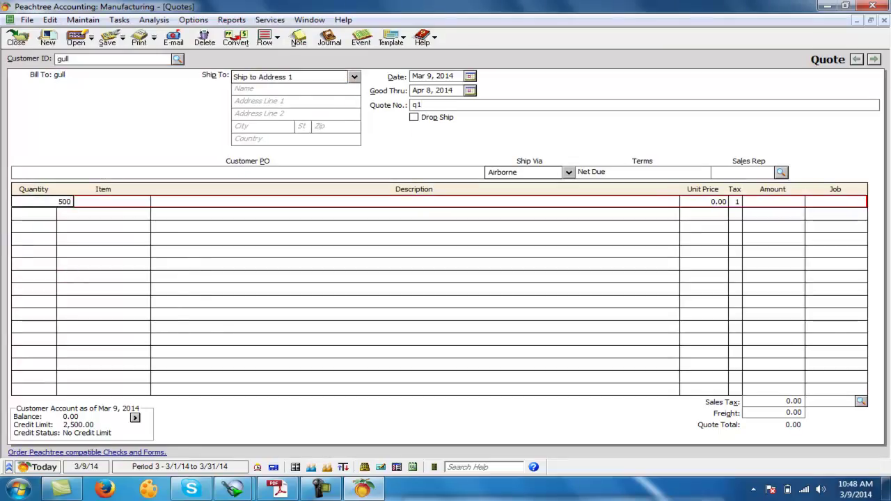
{"action": "key", "text": "Tab"}
{"action": "type", "text": "s"}
{"action": "key", "text": "Tab"}
{"action": "key", "text": "Tab"}
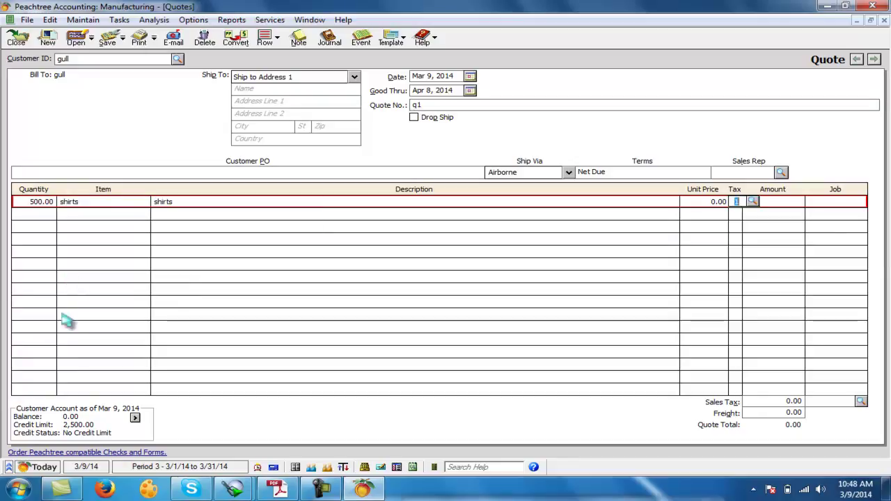
- Check the quoted price in the question PDF and set the shirts line's unit price to 600
{"action": "left_click", "coordinate": [268, 490]}
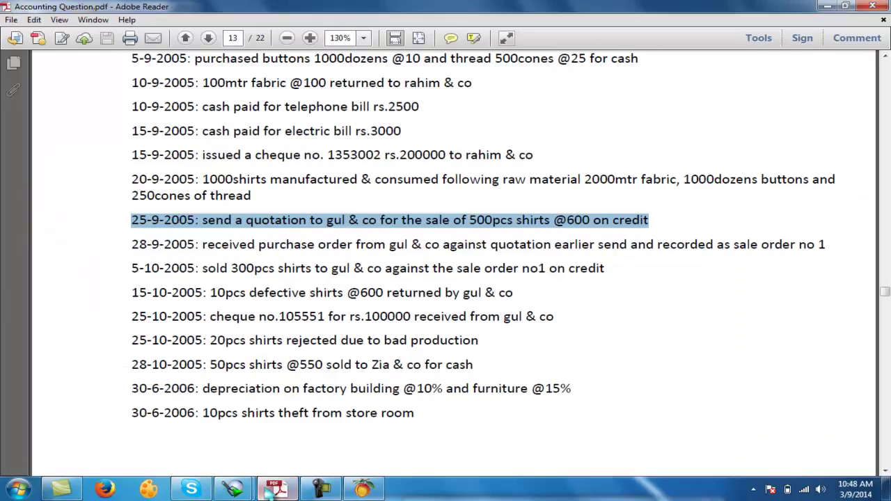
{"action": "left_click", "coordinate": [267, 489]}
{"action": "left_click", "coordinate": [719, 200]}
{"action": "type", "text": "600"}
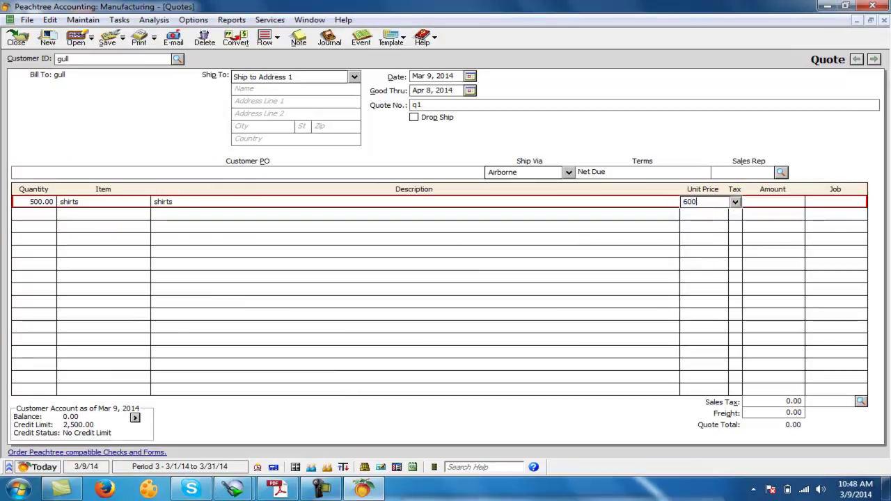
{"action": "key", "text": "Tab"}
- Replace the quote's terms with "on credit"
{"action": "left_click", "coordinate": [627, 171]}
{"action": "left_click_drag", "start_coordinate": [628, 172], "coordinate": [558, 172]}
{"action": "type", "text": "bn credit"}
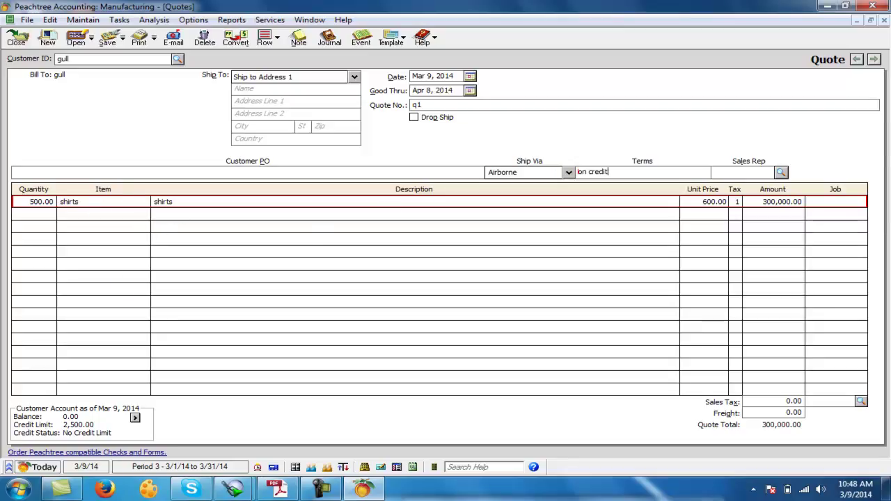
- Check the quote's quantity, item and price against the question PDF, and save and close the quote
{"action": "left_click", "coordinate": [97, 202]}
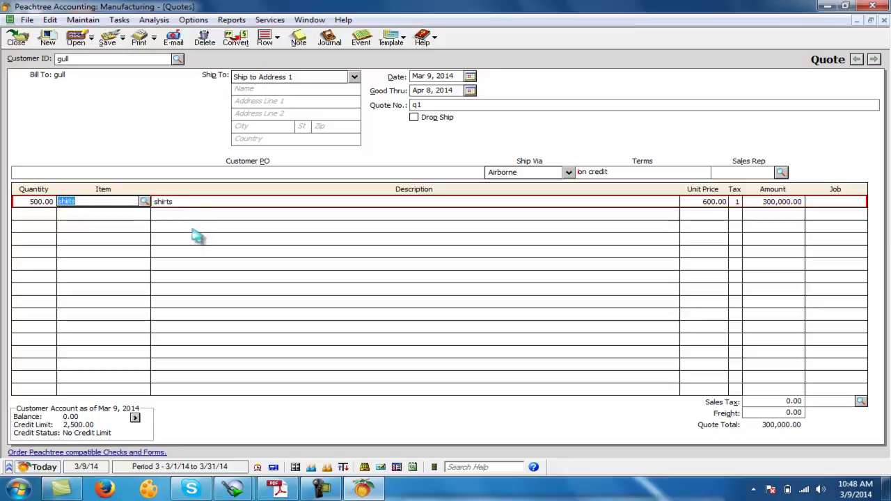
{"action": "left_click", "coordinate": [51, 200]}
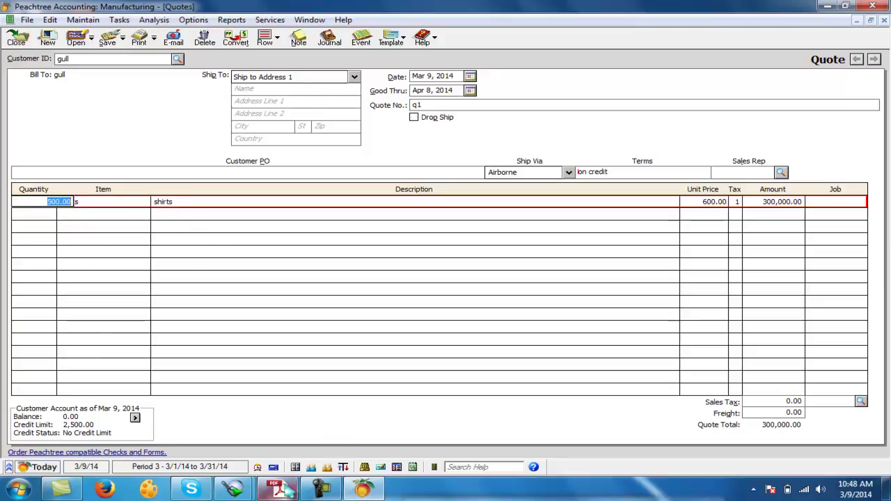
{"action": "left_click", "coordinate": [283, 487]}
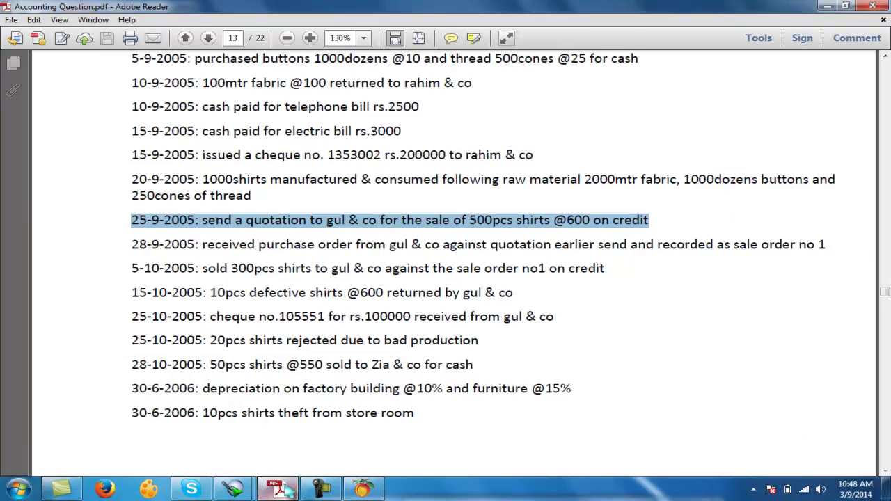
{"action": "left_click", "coordinate": [285, 489]}
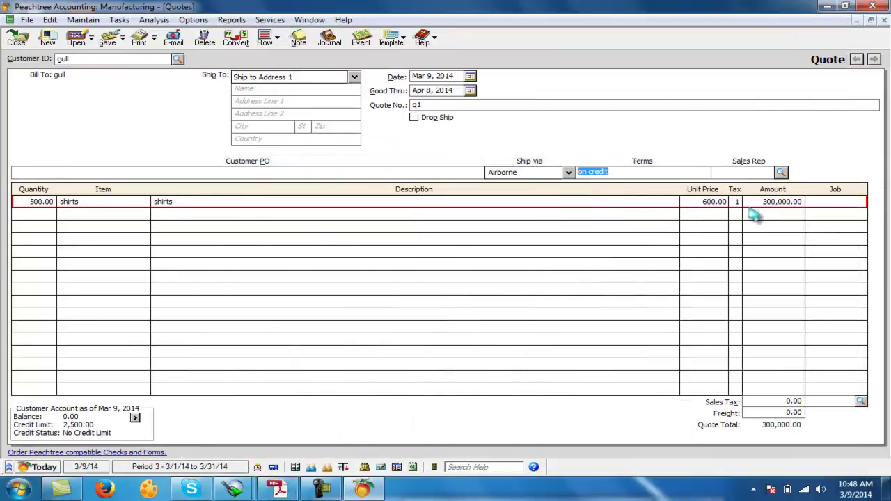
{"action": "left_click", "coordinate": [714, 202]}
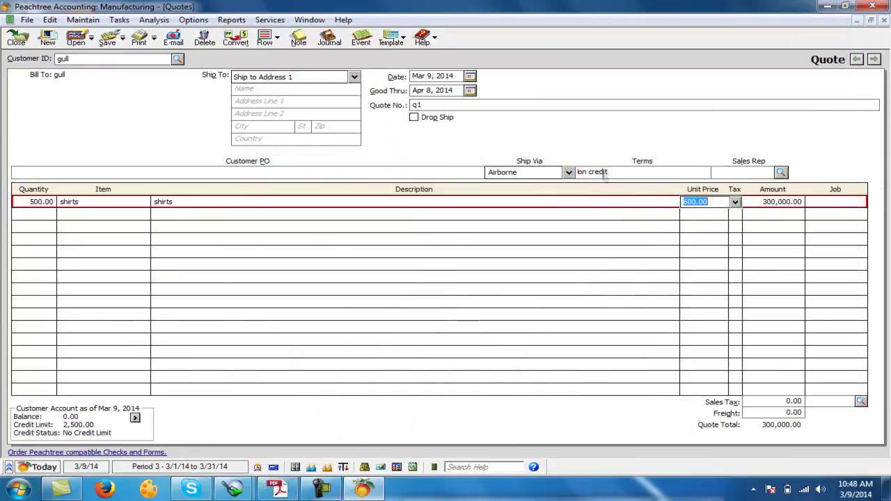
{"action": "left_click", "coordinate": [106, 38]}
{"action": "left_click", "coordinate": [15, 38]}
- Switch to the question PDF and review the 28-9-2005 transaction about recording gul & co's purchase order as a sale order
{"action": "left_click", "coordinate": [278, 488]}
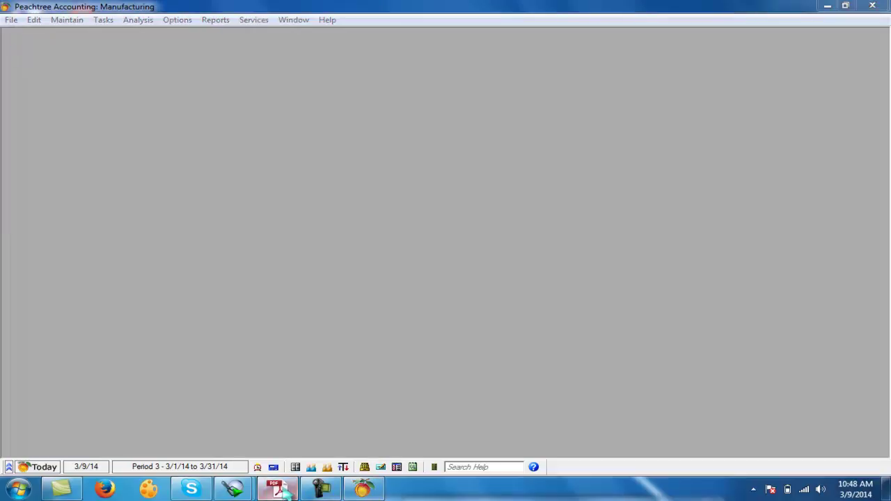
{"action": "left_click_drag", "start_coordinate": [132, 245], "coordinate": [816, 245]}
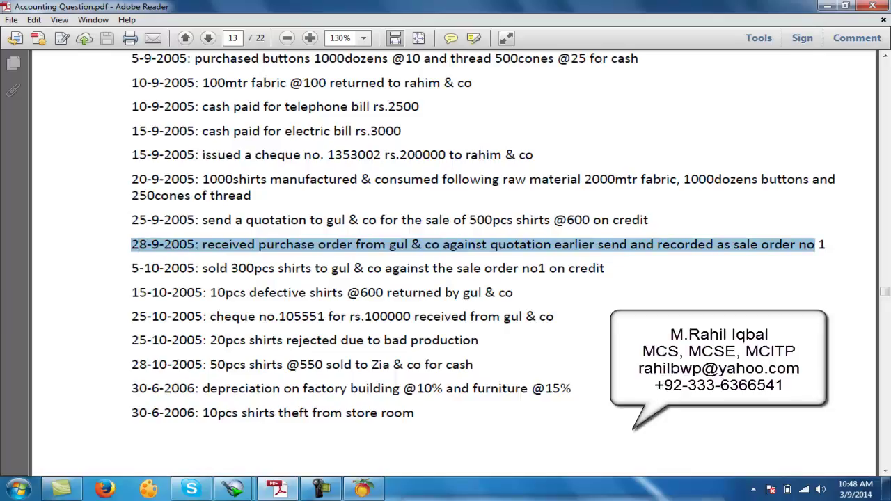
{"action": "left_click_drag", "start_coordinate": [734, 244], "coordinate": [816, 245]}
{"action": "left_click", "coordinate": [362, 488]}
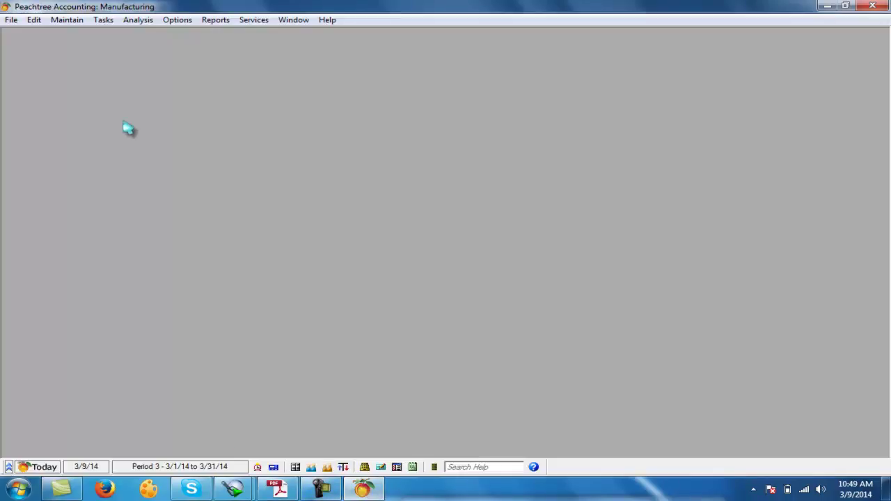
{"action": "left_click", "coordinate": [104, 20]}
{"action": "mouse_move", "coordinate": [126, 35]}
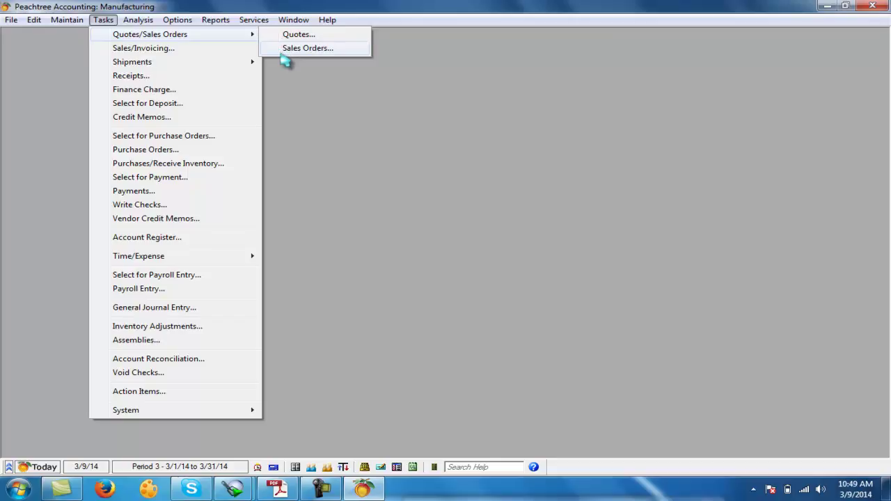
{"action": "left_click", "coordinate": [278, 489]}
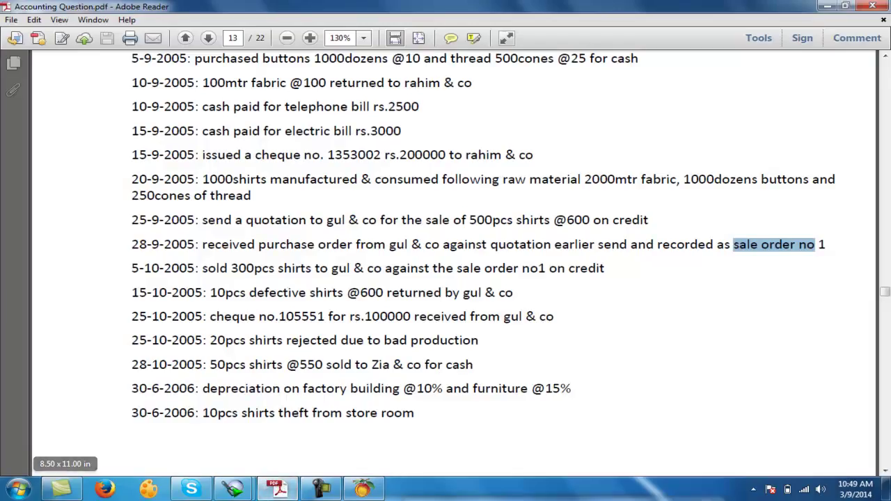
{"action": "left_click_drag", "start_coordinate": [202, 245], "coordinate": [757, 245]}
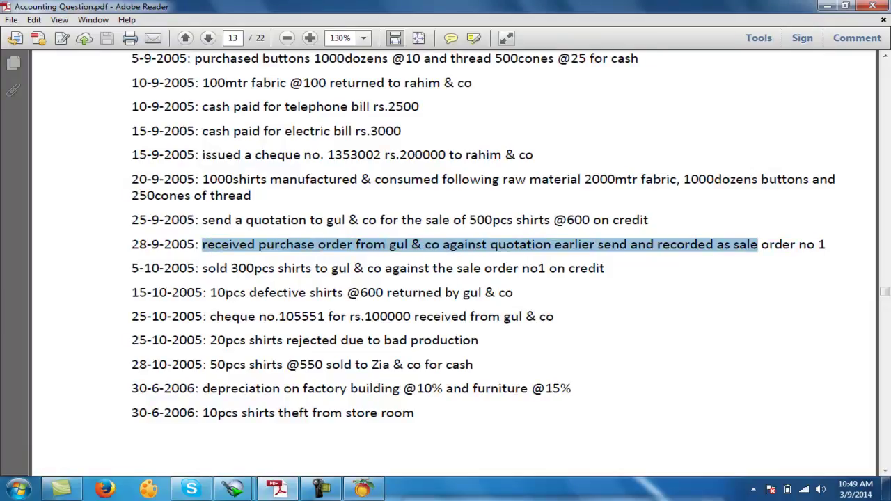
{"action": "left_click_drag", "start_coordinate": [733, 245], "coordinate": [795, 244]}
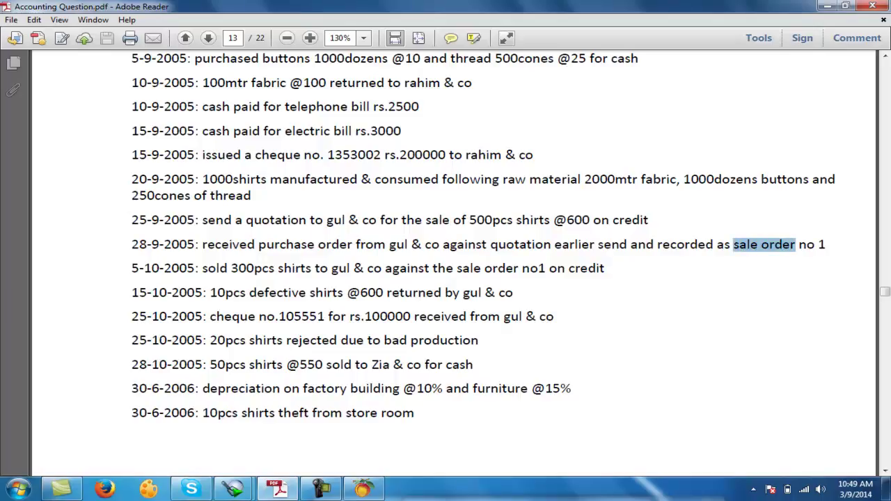
- Switch to Peachtree and bring up the saved quote q1 for customer gull
{"action": "left_click", "coordinate": [363, 488]}
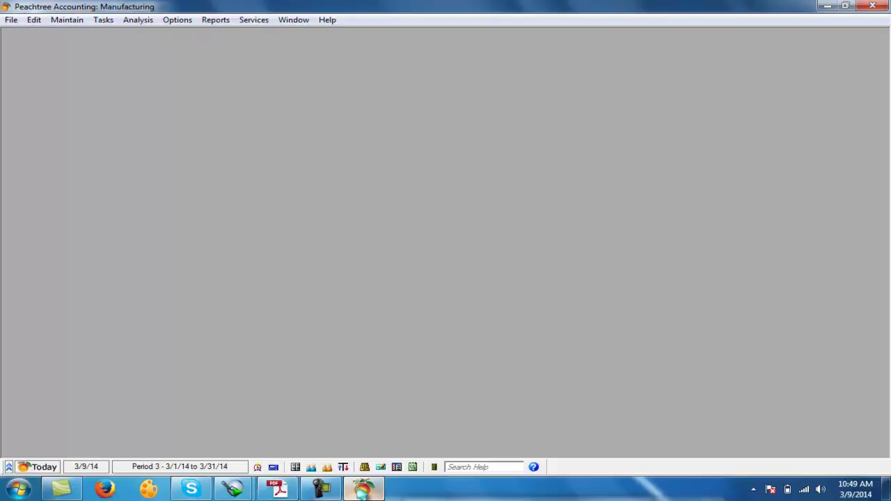
{"action": "left_click", "coordinate": [103, 20]}
{"action": "mouse_move", "coordinate": [247, 36]}
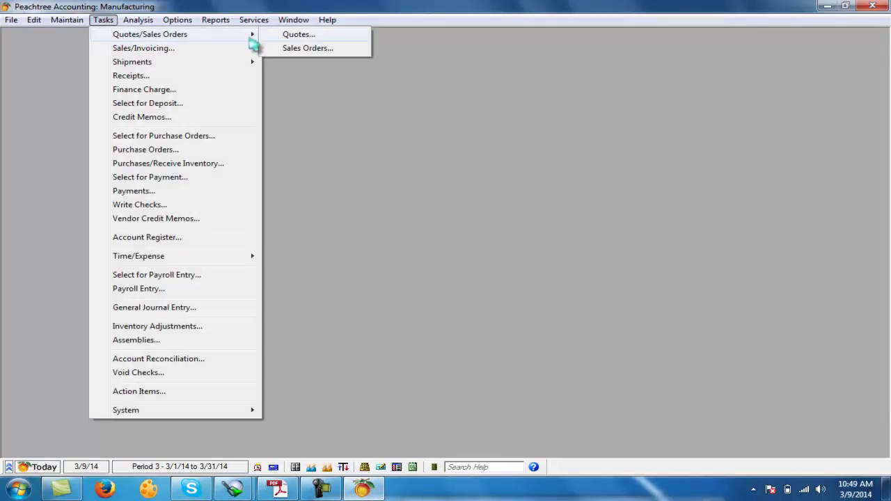
{"action": "left_click", "coordinate": [294, 37]}
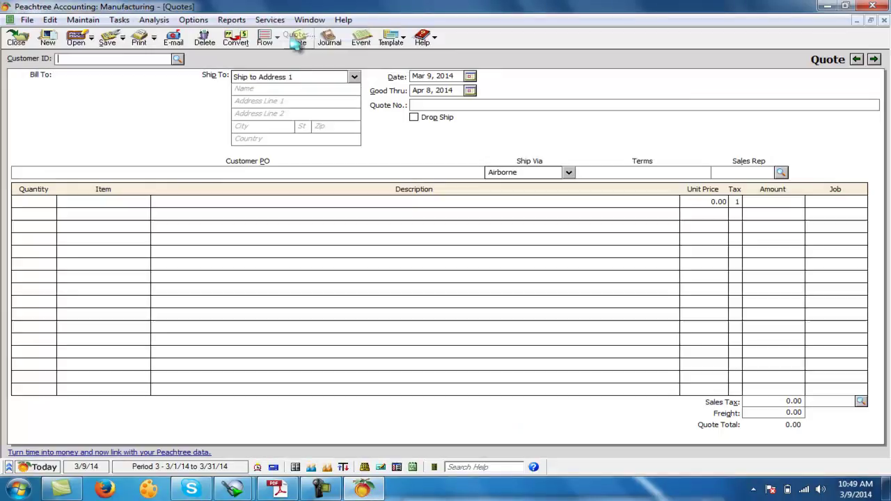
{"action": "left_click", "coordinate": [857, 61]}
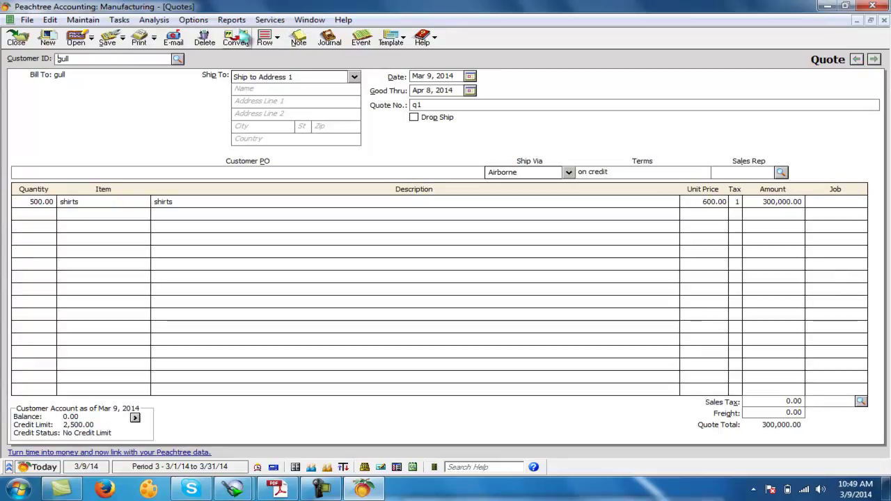
- Convert quote q1 to a sales order numbered "so1 a q1" and close the quotes window
{"action": "left_click", "coordinate": [236, 40]}
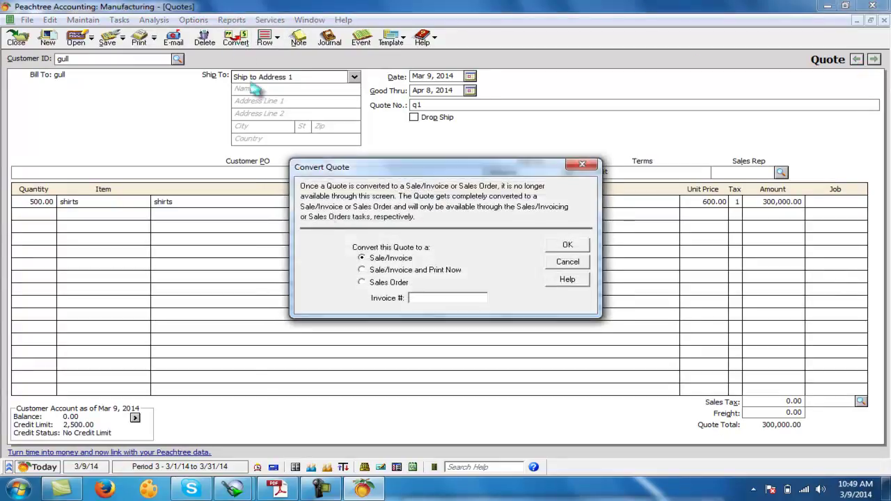
{"action": "left_click", "coordinate": [362, 282]}
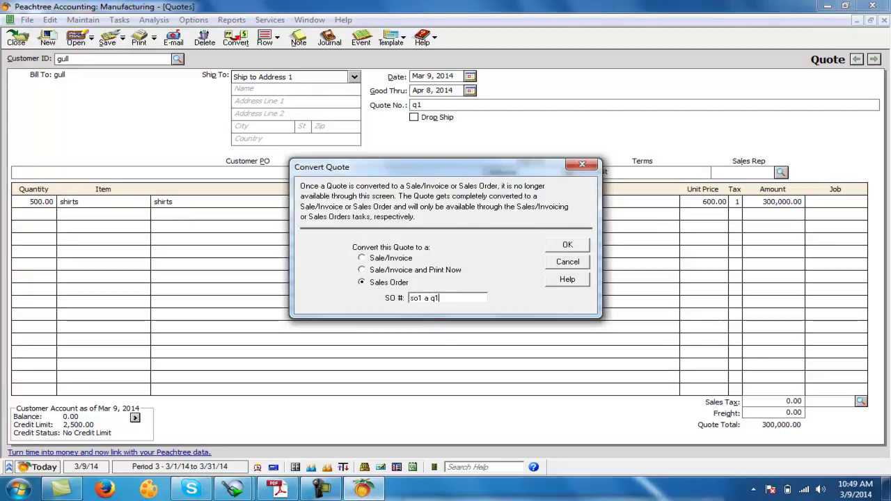
{"action": "left_click", "coordinate": [566, 245]}
{"action": "left_click", "coordinate": [16, 39]}
- Bring up the sales order "so1 a q1" to examine its customer, quantity, price and terms, and close it
{"action": "left_click", "coordinate": [103, 19]}
{"action": "mouse_move", "coordinate": [242, 42]}
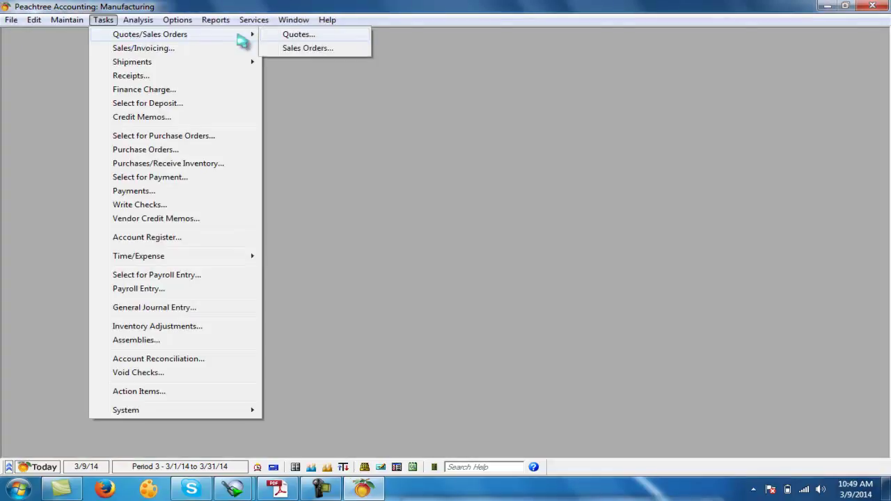
{"action": "left_click", "coordinate": [306, 50]}
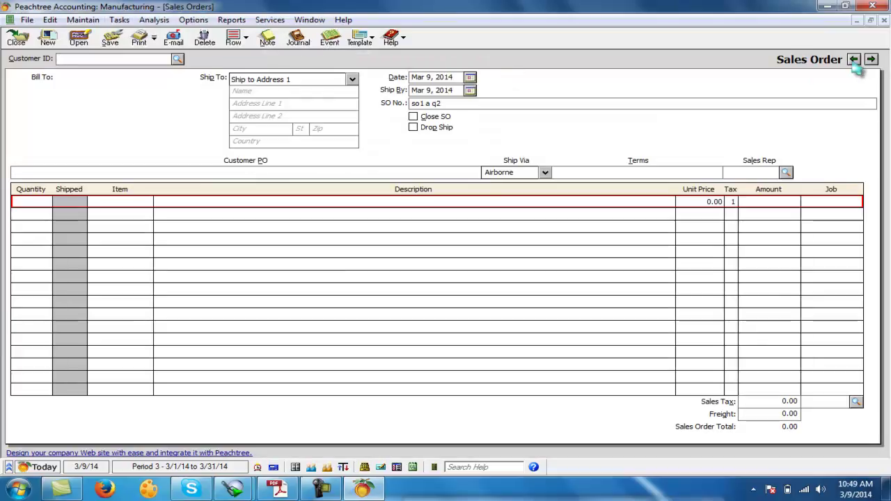
{"action": "left_click", "coordinate": [853, 60]}
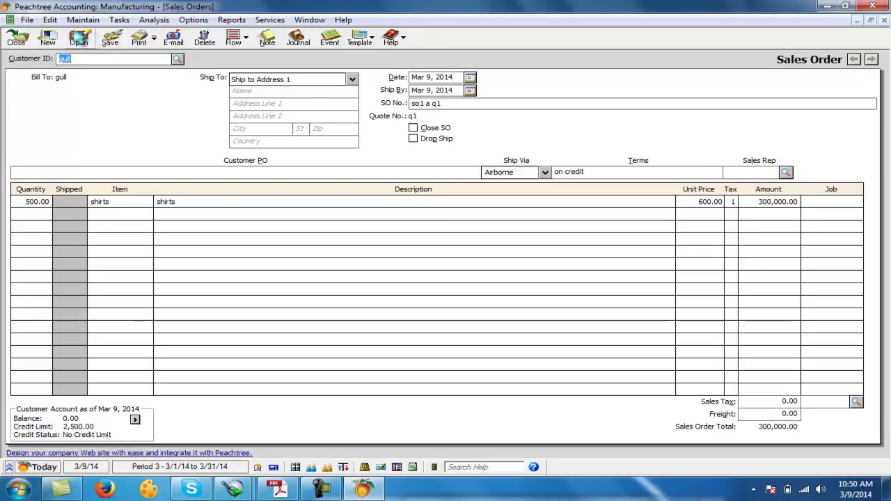
{"action": "left_click", "coordinate": [16, 38]}
{"action": "left_click", "coordinate": [103, 20]}
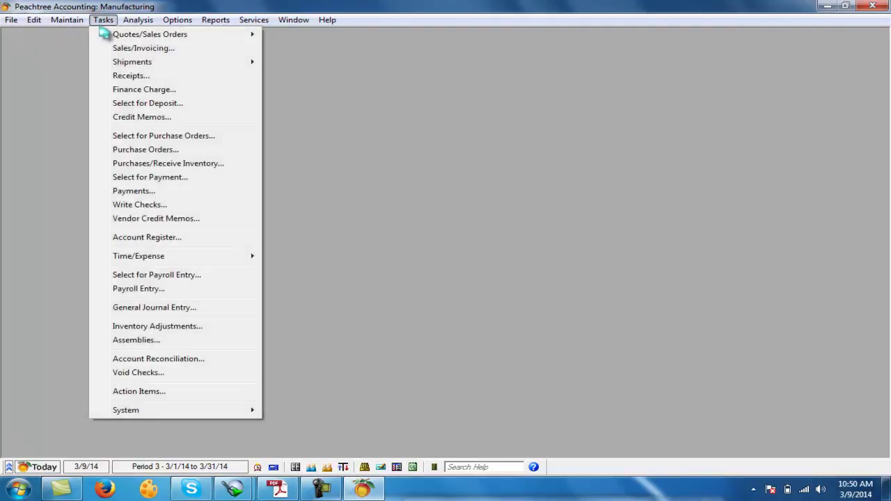
{"action": "mouse_move", "coordinate": [136, 39]}
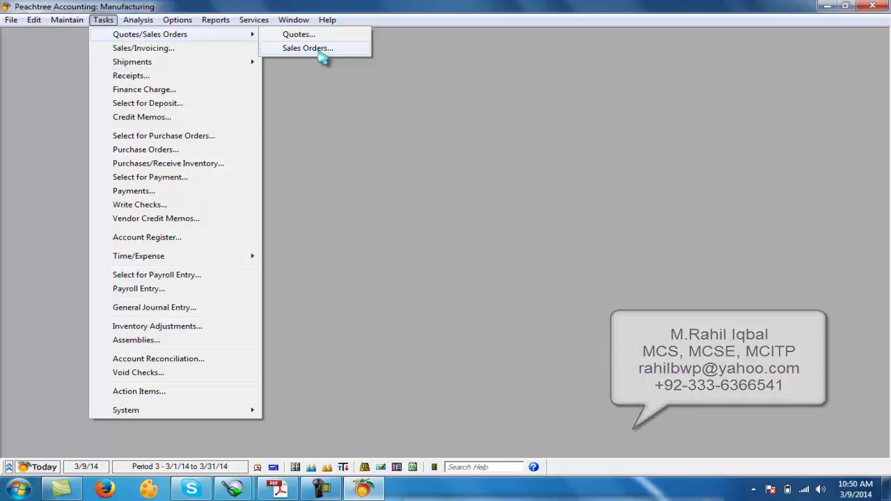
{"action": "left_click", "coordinate": [344, 132]}
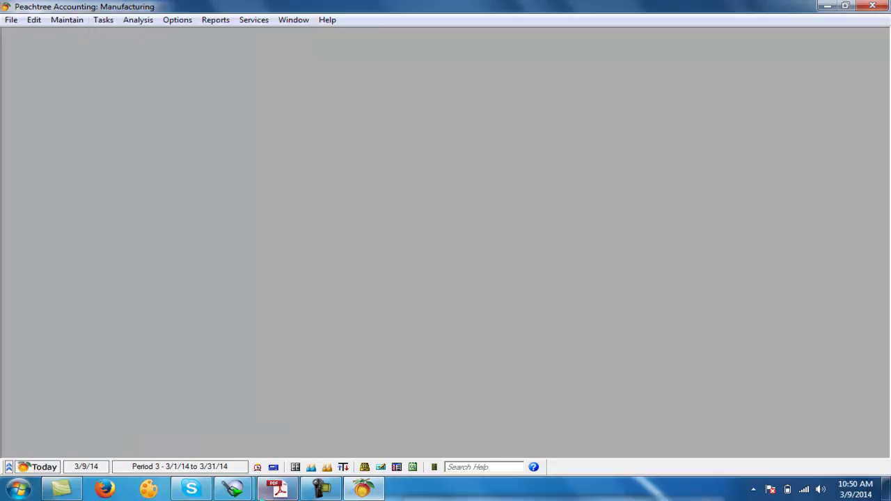
- Switch to the question PDF and review the 5-10-2005 sale to gul & co, noting its shirt quantity
{"action": "left_click", "coordinate": [278, 489]}
{"action": "left_click_drag", "start_coordinate": [202, 268], "coordinate": [604, 268]}
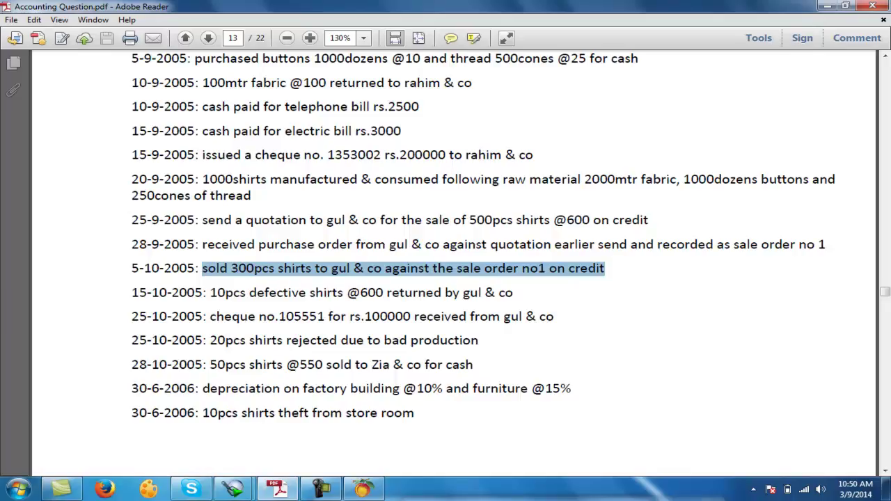
{"action": "left_click_drag", "start_coordinate": [230, 267], "coordinate": [255, 268]}
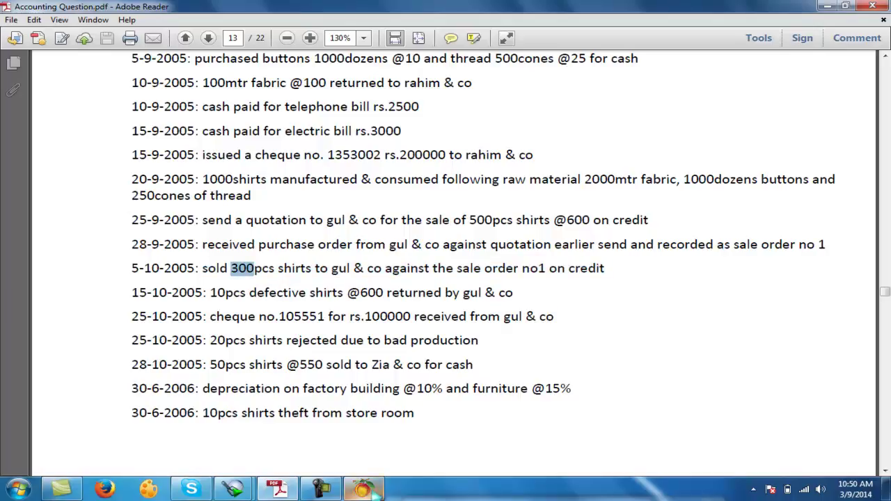
- Switch to Peachtree and start a sales invoice for customer gull, applied to sales order "so1 a q1"
{"action": "left_click", "coordinate": [363, 488]}
{"action": "left_click", "coordinate": [103, 20]}
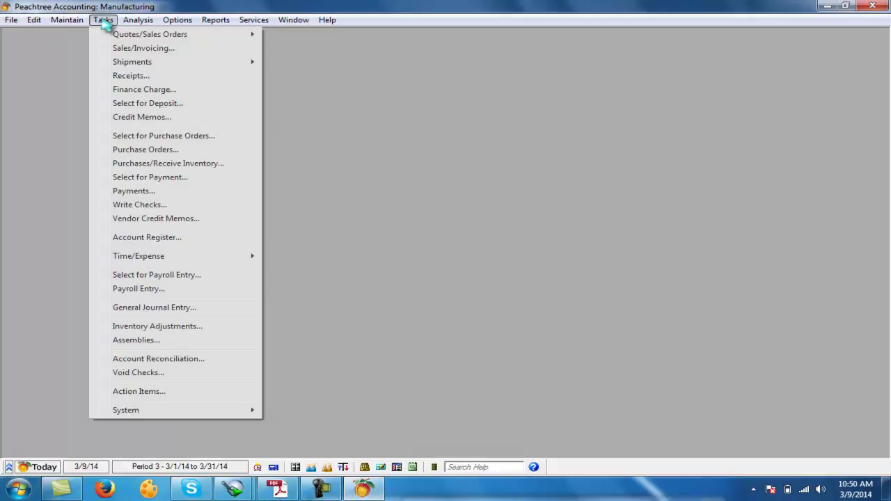
{"action": "left_click", "coordinate": [129, 48]}
{"action": "left_click", "coordinate": [178, 60]}
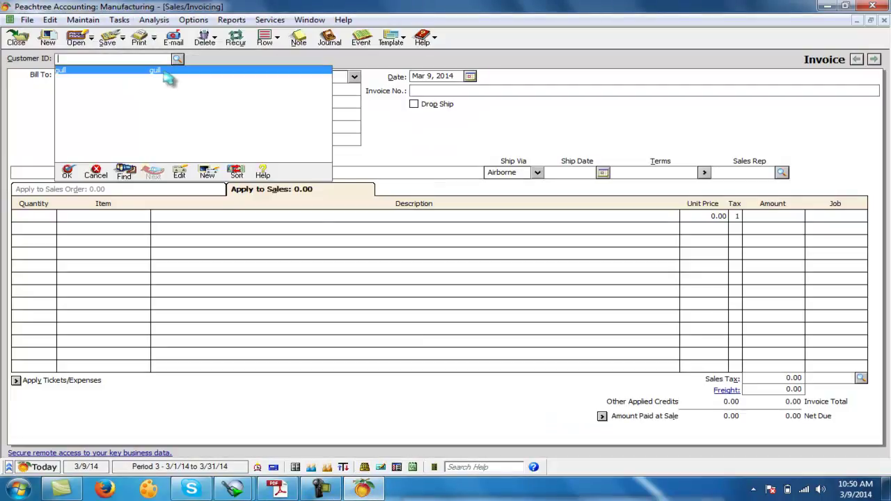
{"action": "left_click", "coordinate": [173, 80]}
{"action": "left_click", "coordinate": [208, 190]}
{"action": "left_click", "coordinate": [174, 210]}
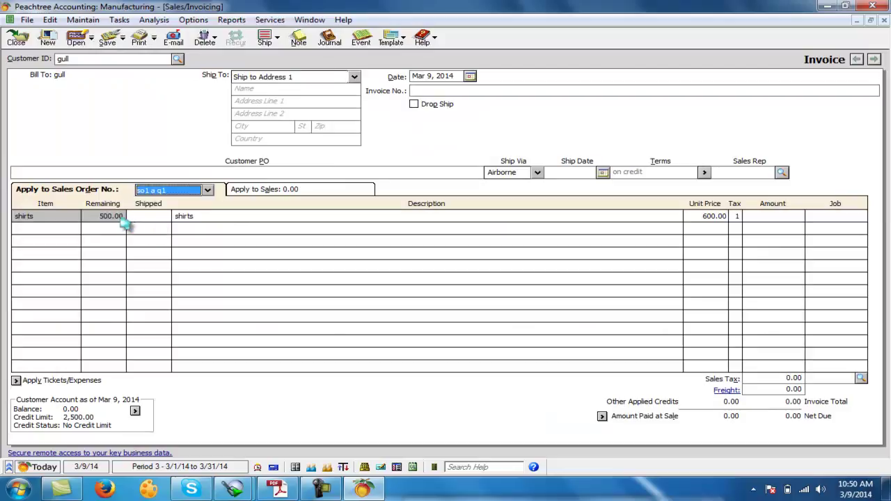
- Ship 300 shirts on the invoice, number it "s1 a so1", and save and close it
{"action": "left_click", "coordinate": [143, 217]}
{"action": "type", "text": "300"}
{"action": "key", "text": "Tab"}
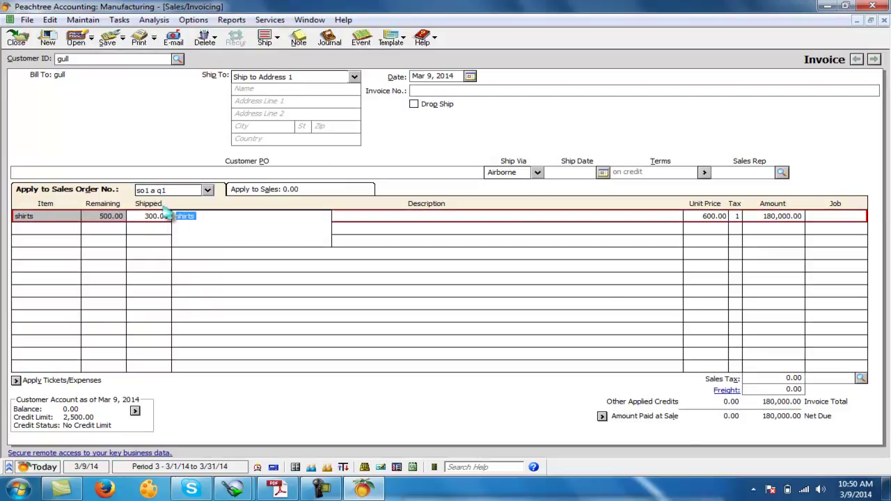
{"action": "left_click", "coordinate": [480, 92]}
{"action": "type", "text": "s1 a "}
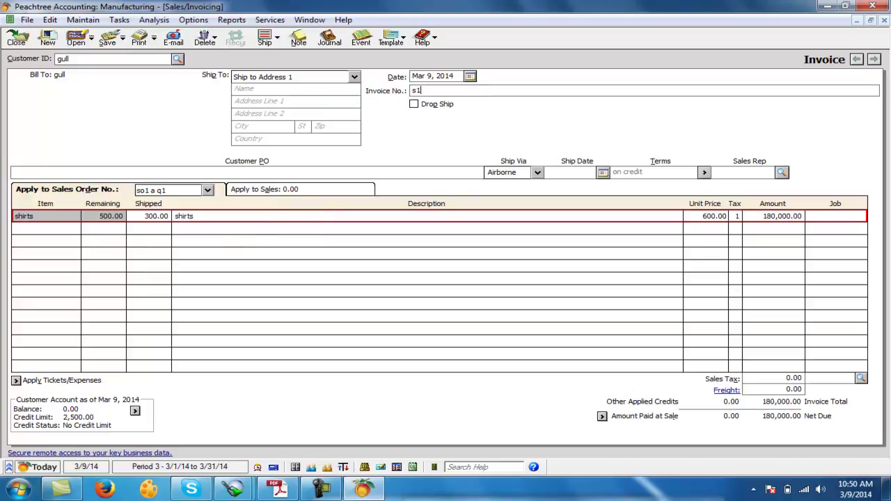
{"action": "type", "text": "so1"}
{"action": "left_click", "coordinate": [107, 38]}
{"action": "left_click", "coordinate": [19, 42]}
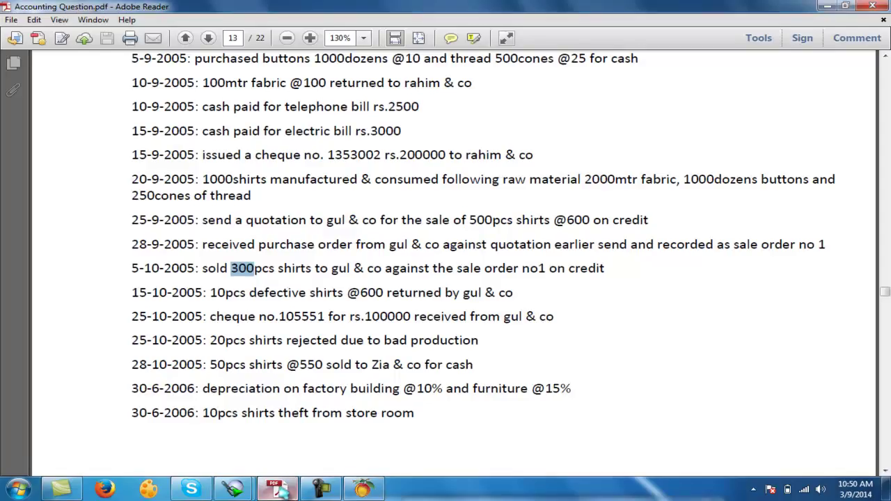
- Switch to the question PDF and review the 15-10-2005 transaction about defective shirts returned by gul & co
{"action": "left_click", "coordinate": [278, 489]}
{"action": "left_click_drag", "start_coordinate": [209, 292], "coordinate": [514, 292]}
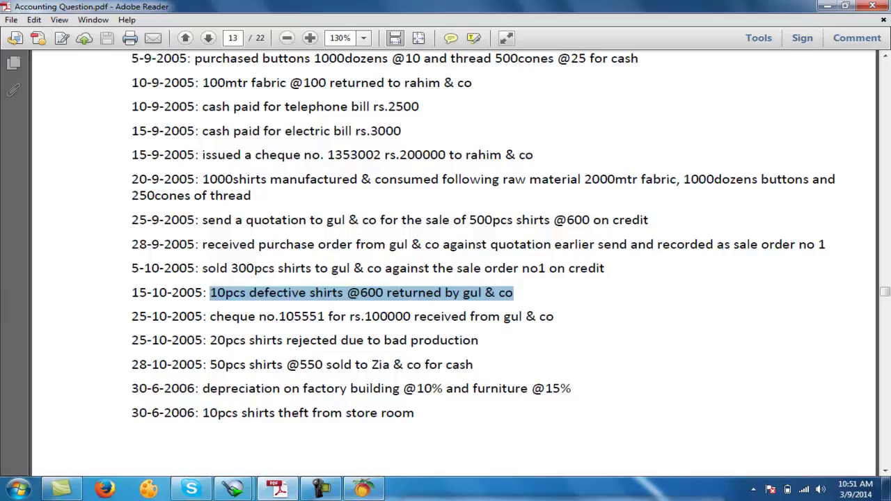
{"action": "left_click", "coordinate": [322, 490]}
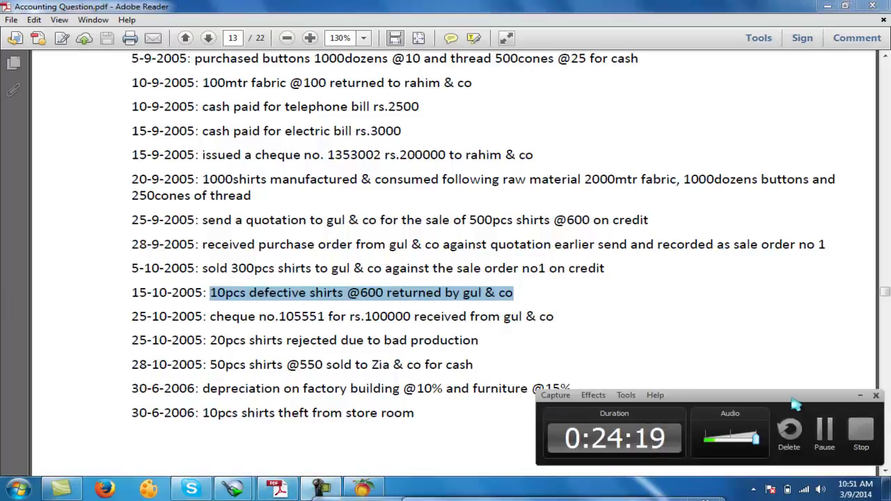
{"action": "left_click", "coordinate": [861, 395]}
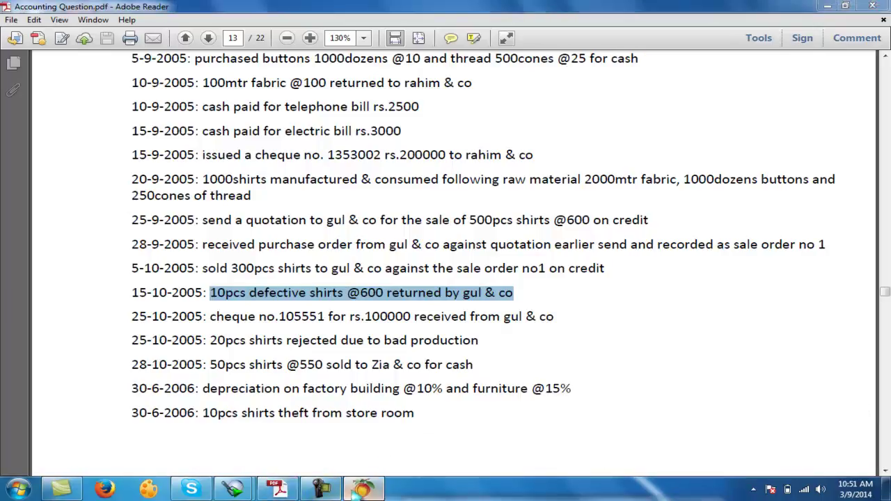
- Switch to Peachtree and start a credit memo for customer gull, applied to invoice "s1 a so1"
{"action": "left_click", "coordinate": [363, 488]}
{"action": "left_click", "coordinate": [105, 20]}
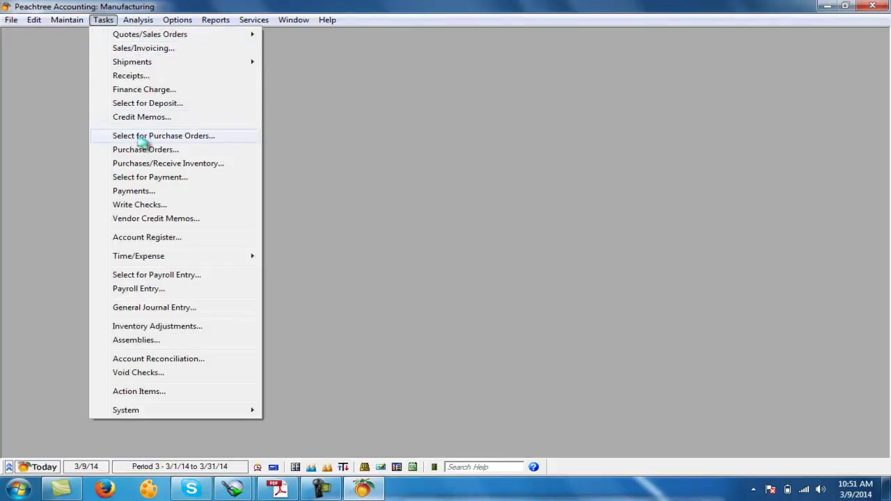
{"action": "left_click", "coordinate": [139, 117]}
{"action": "left_click", "coordinate": [177, 59]}
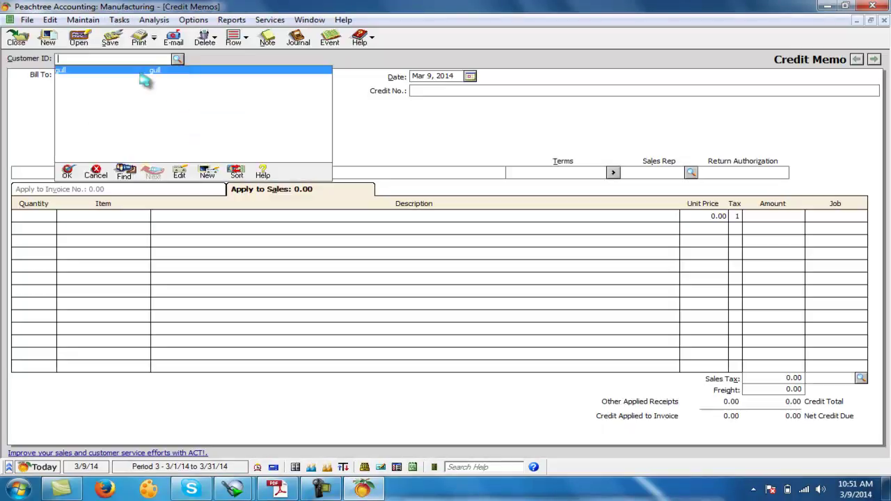
{"action": "left_click", "coordinate": [144, 78]}
{"action": "left_click", "coordinate": [153, 191]}
{"action": "left_click", "coordinate": [149, 213]}
- Set the returned shirts to 10, number the credit memo "sr1 a s1", and save and close it
{"action": "left_click", "coordinate": [159, 216]}
{"action": "type", "text": "10"}
{"action": "key", "text": "Tab"}
{"action": "left_click", "coordinate": [463, 90]}
{"action": "type", "text": "sr1 a s1"}
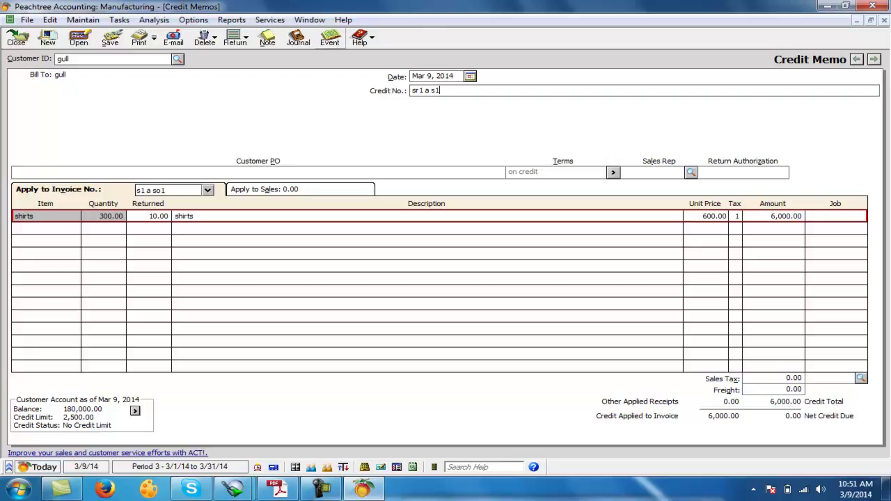
{"action": "left_click", "coordinate": [110, 38]}
{"action": "left_click", "coordinate": [16, 38]}
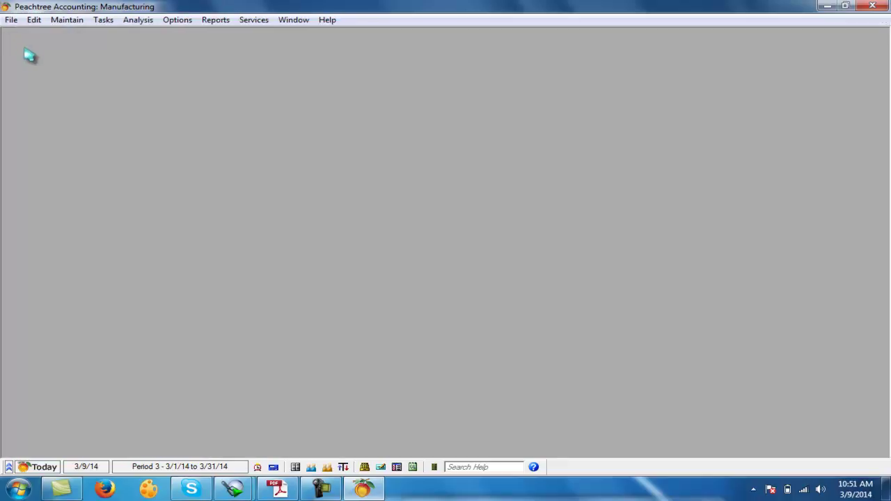
- Check the 25-10-2005 cheque transaction in the question PDF, and start a receipt for customer gull in Peachtree
{"action": "left_click", "coordinate": [282, 489]}
{"action": "left_click_drag", "start_coordinate": [210, 316], "coordinate": [554, 316]}
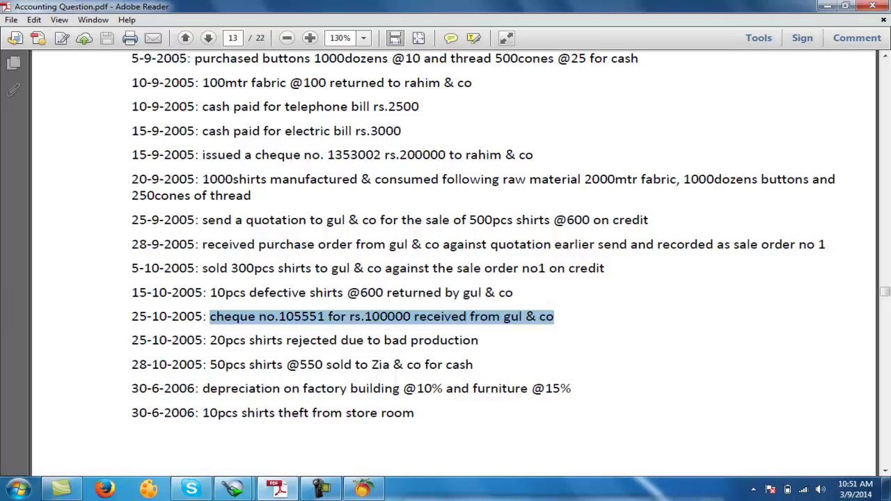
{"action": "left_click", "coordinate": [363, 489]}
{"action": "left_click", "coordinate": [103, 19]}
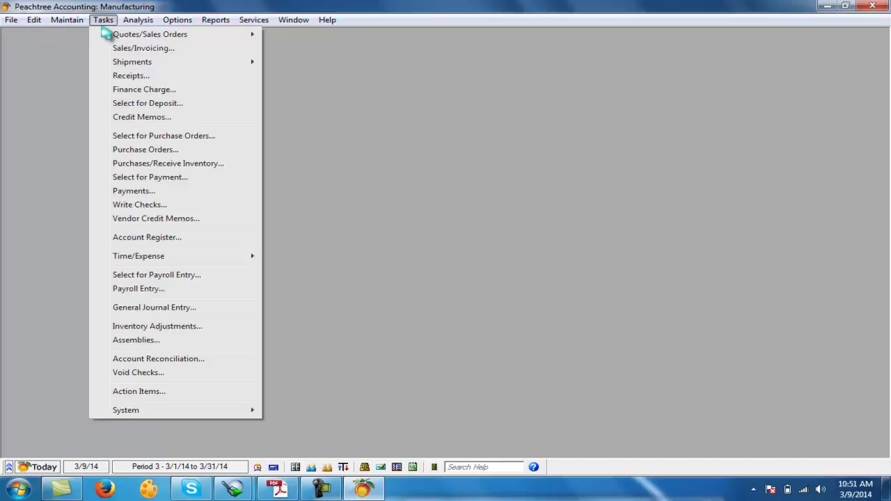
{"action": "left_click", "coordinate": [121, 75]}
{"action": "left_click", "coordinate": [396, 94]}
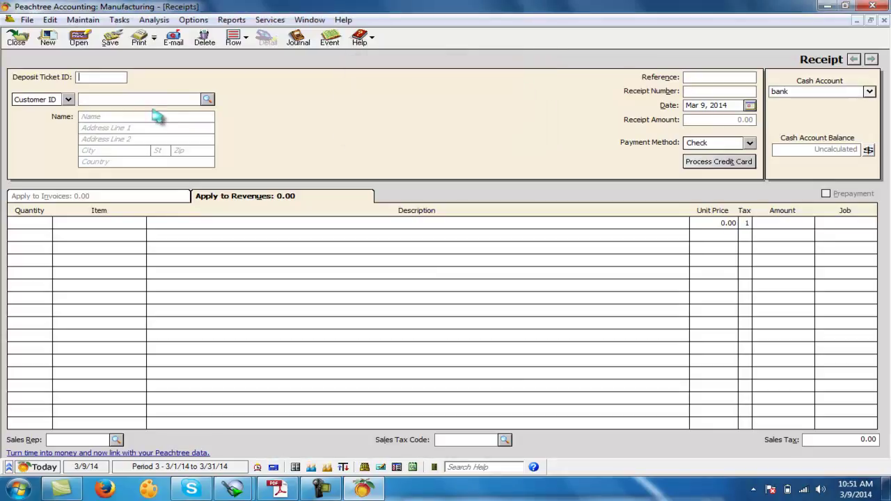
{"action": "left_click", "coordinate": [207, 98]}
{"action": "left_click", "coordinate": [191, 117]}
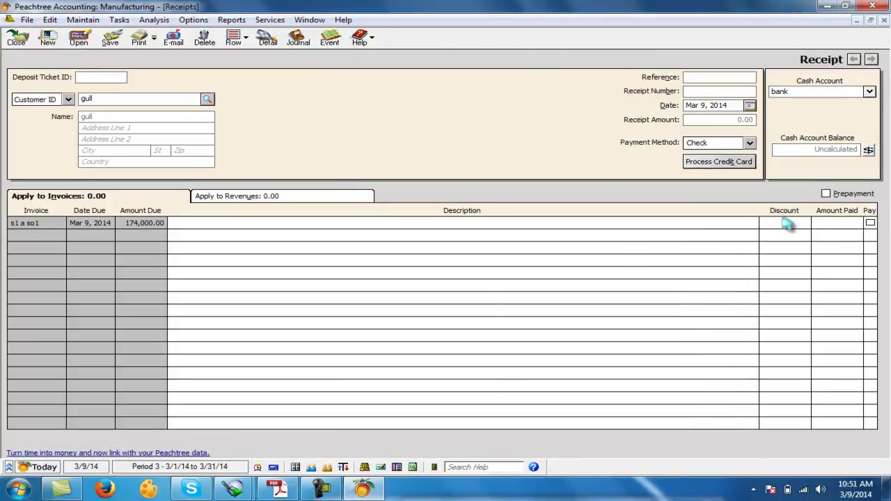
- Record 100,000 paid against invoice "s1 a so1" with reference "1st ins a s1" and receipt number 7547565, and save and close the receipt
{"action": "left_click", "coordinate": [819, 227]}
{"action": "type", "text": "100,000"}
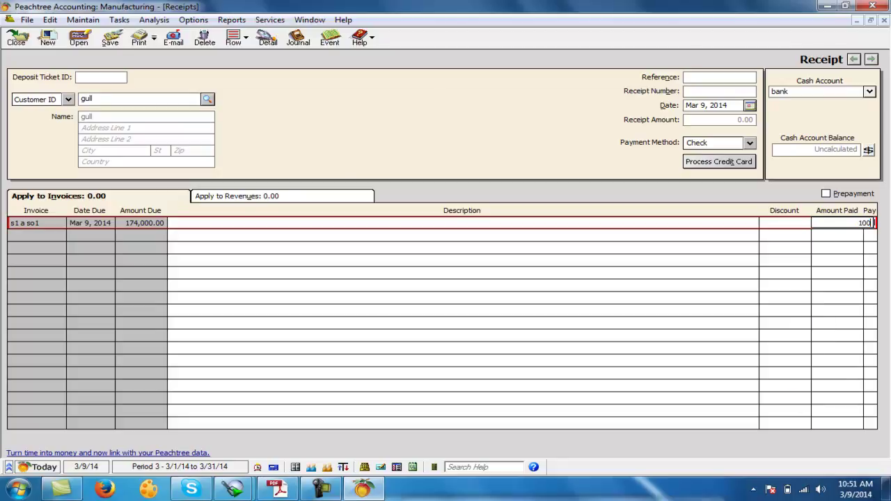
{"action": "key", "text": "Tab"}
{"action": "left_click", "coordinate": [704, 76]}
{"action": "type", "text": "1st ins a "}
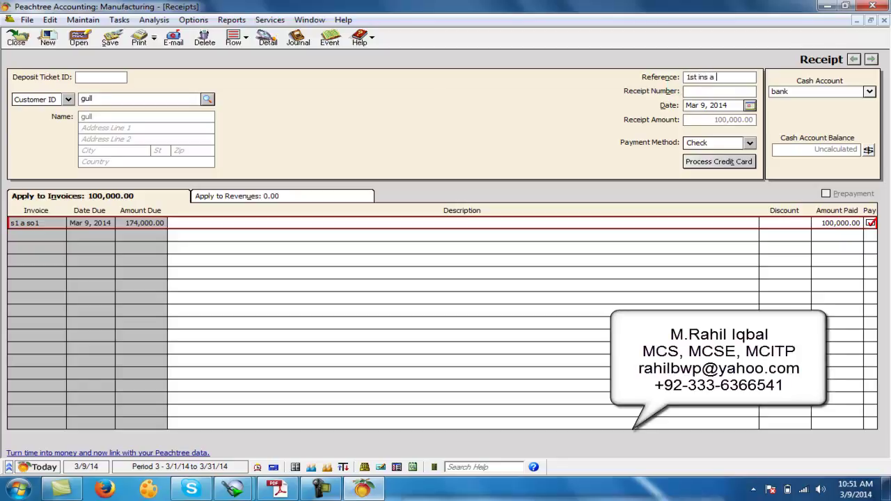
{"action": "type", "text": "s1"}
{"action": "type", "text": "7547565"}
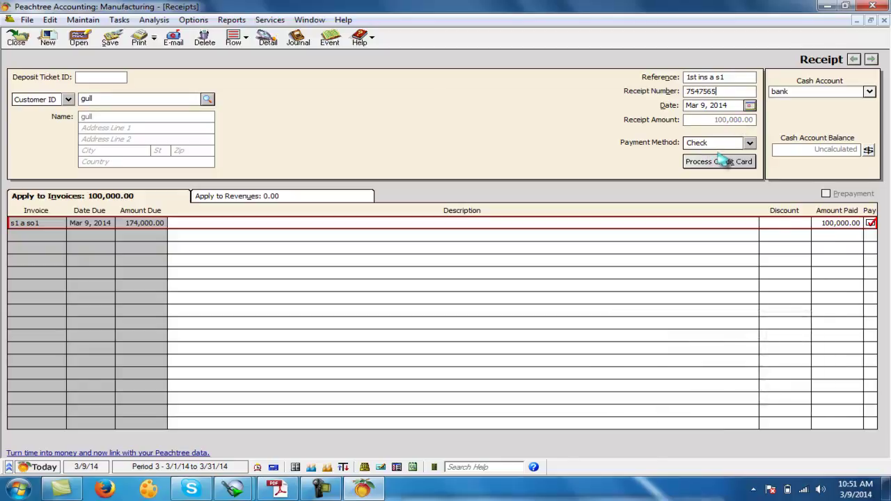
{"action": "left_click", "coordinate": [110, 38]}
{"action": "left_click", "coordinate": [28, 41]}
- Switch to the question PDF and review the remaining transactions, from the rejected shirts to the store room theft
{"action": "left_click", "coordinate": [277, 489]}
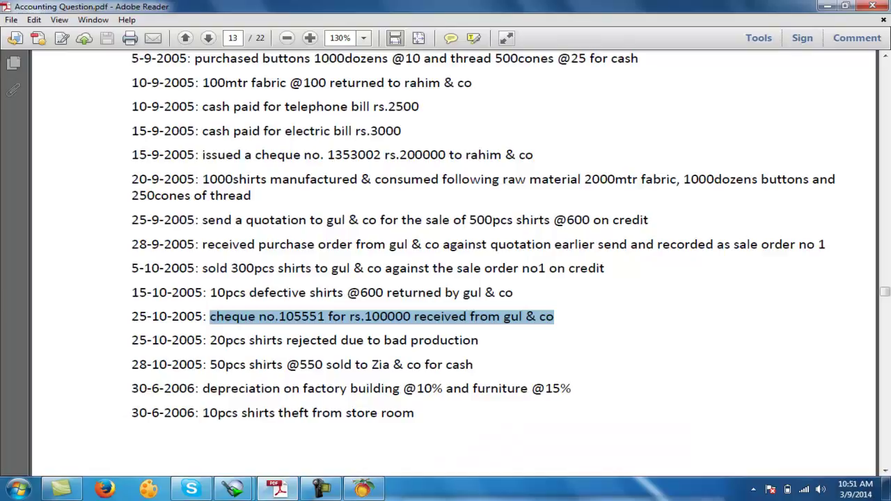
{"action": "left_click", "coordinate": [546, 318]}
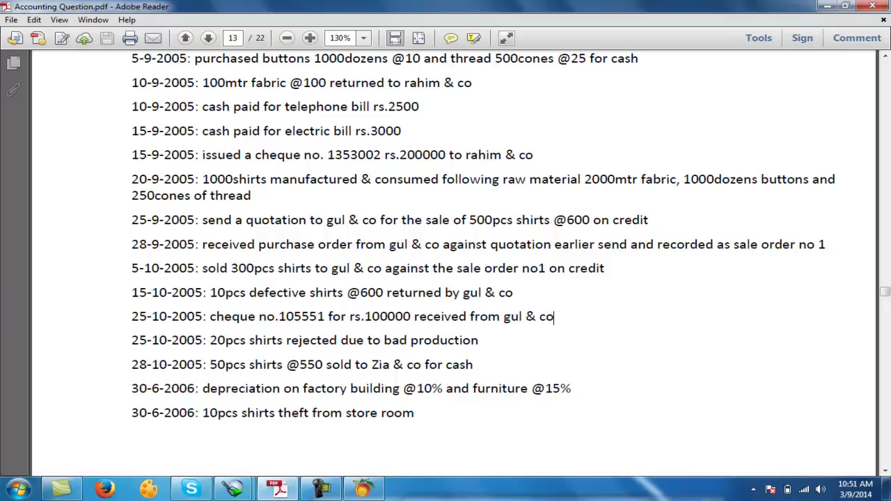
{"action": "left_click_drag", "start_coordinate": [209, 340], "coordinate": [414, 413]}
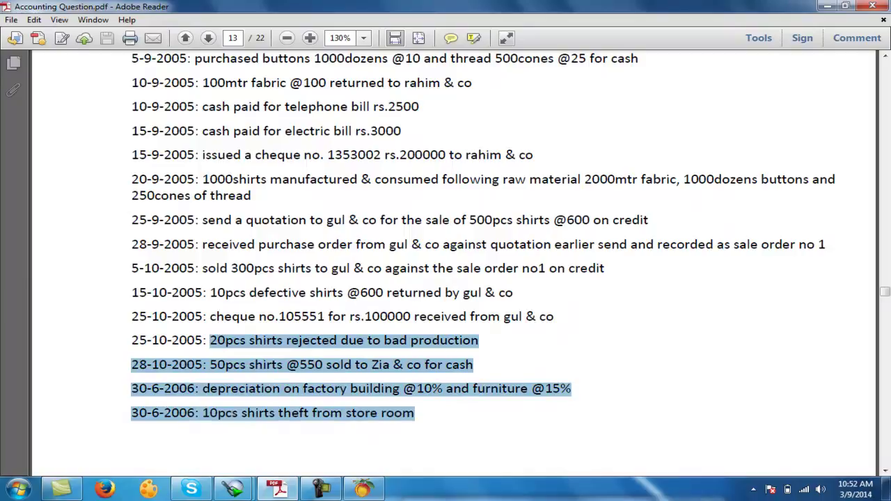
{"action": "left_click", "coordinate": [341, 318]}
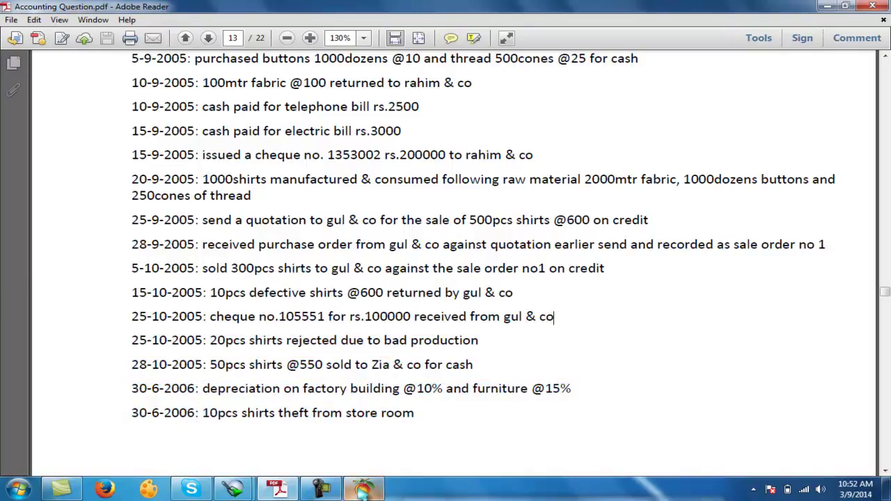
- Switch to Peachtree, bring up the Inventory Valuation Report to examine the quantities on hand and item values, and close it
{"action": "left_click", "coordinate": [362, 489]}
{"action": "left_click", "coordinate": [215, 19]}
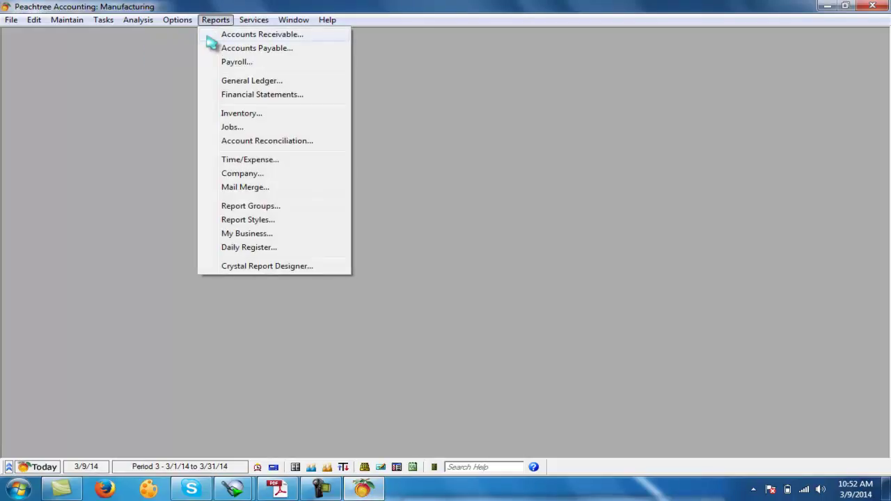
{"action": "left_click", "coordinate": [256, 116]}
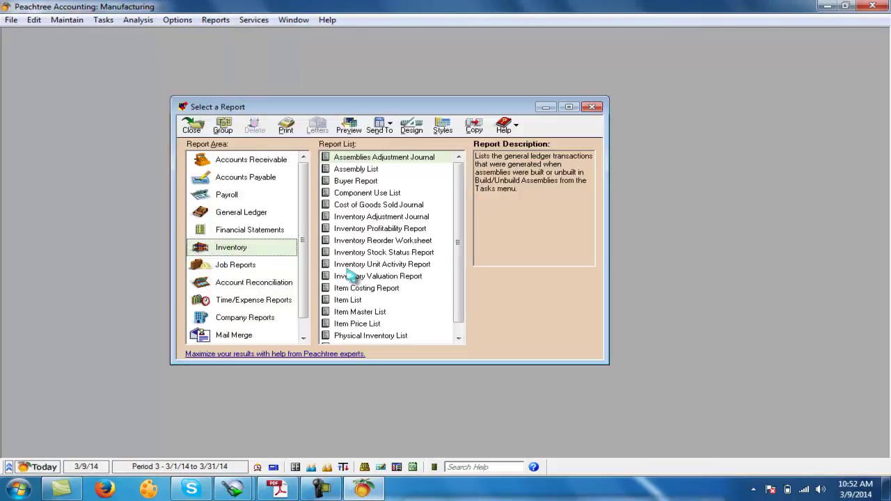
{"action": "left_click", "coordinate": [374, 276]}
{"action": "double_click", "coordinate": [374, 277]}
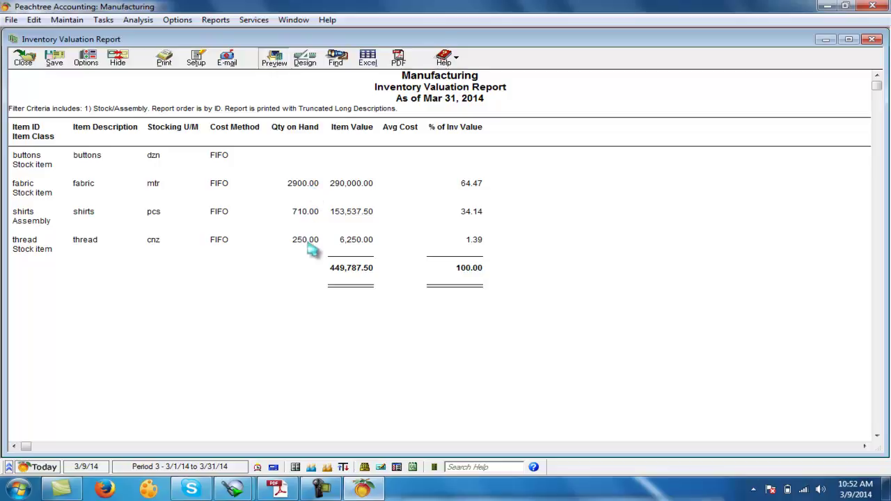
{"action": "left_click", "coordinate": [24, 63]}
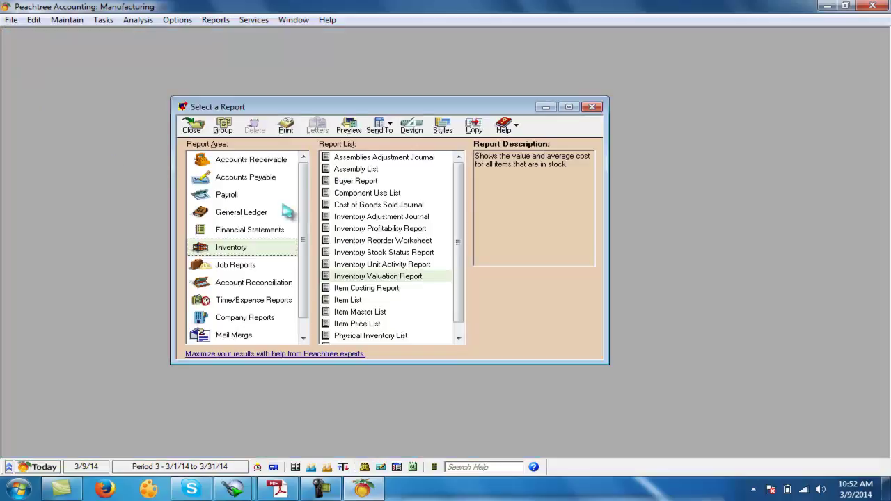
- Display the standard income statement for the current period and examine its sales and purchase cost amounts
{"action": "left_click", "coordinate": [271, 231]}
{"action": "double_click", "coordinate": [365, 205]}
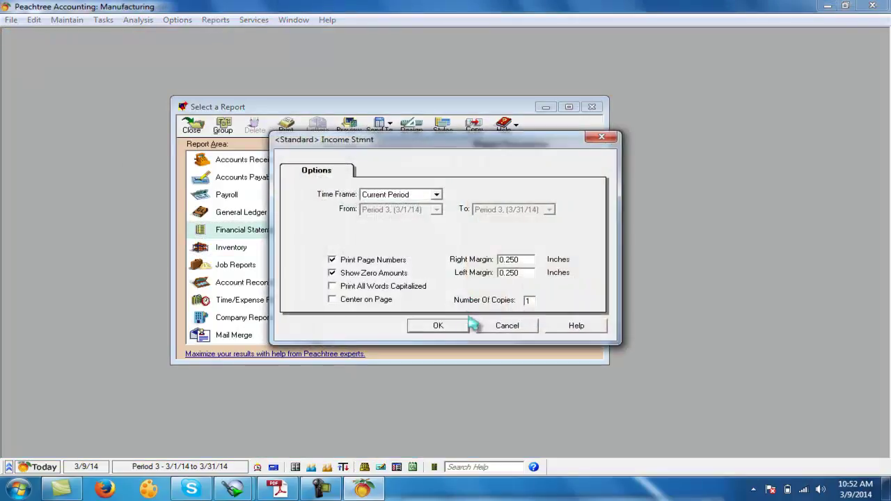
{"action": "left_click", "coordinate": [433, 325]}
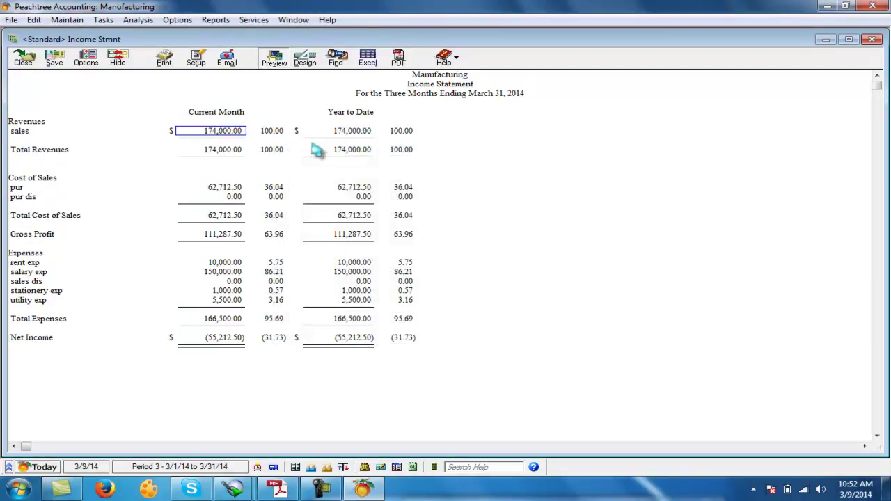
{"action": "left_click", "coordinate": [224, 187]}
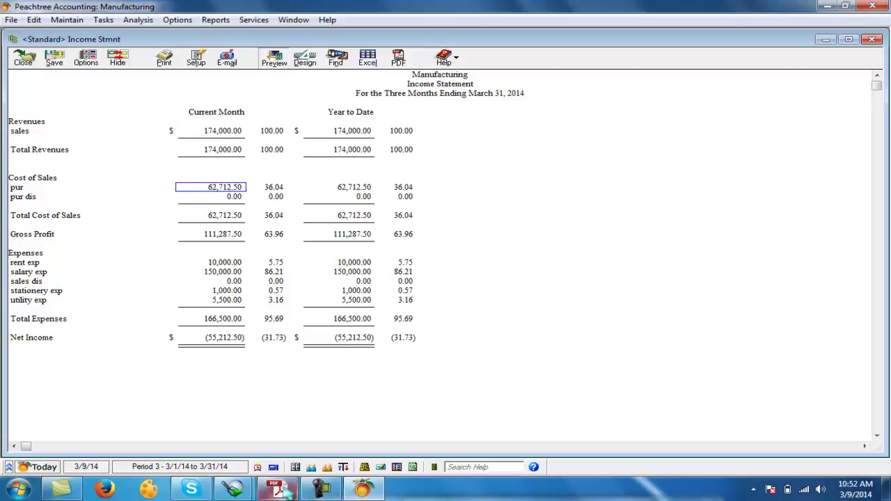
- Switch to the question PDF and compare the 25-10-2005 rejected shirts transaction with the quantity sold on 5-10-2005
{"action": "left_click", "coordinate": [277, 489]}
{"action": "left_click_drag", "start_coordinate": [209, 340], "coordinate": [479, 340]}
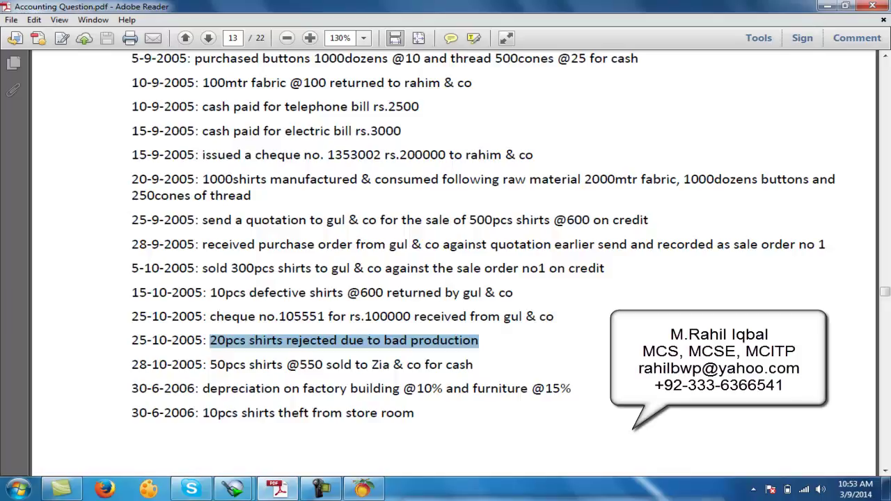
{"action": "left_click_drag", "start_coordinate": [231, 269], "coordinate": [254, 268]}
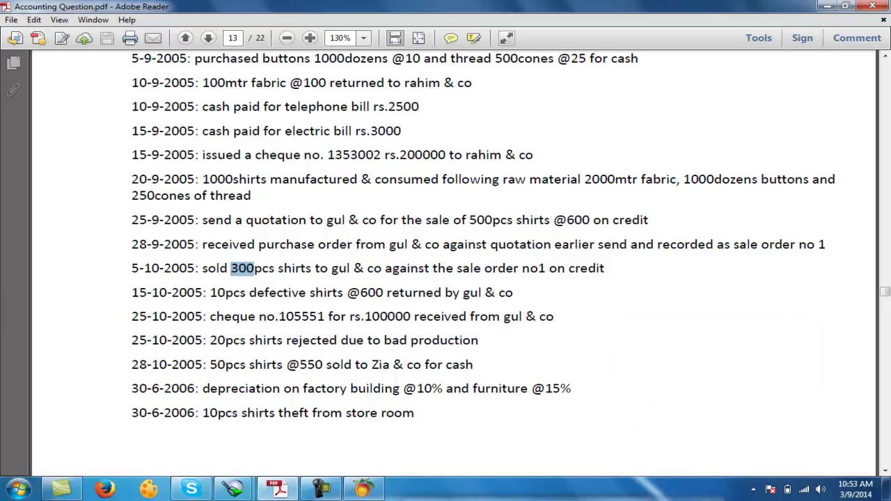
- Open Notepad and write the lines "1000/- assmble" and "sold 300 , 1000-300 = 700"
{"action": "key", "text": "super+r"}
{"action": "type", "text": "notepad"}
{"action": "key", "text": "Return"}
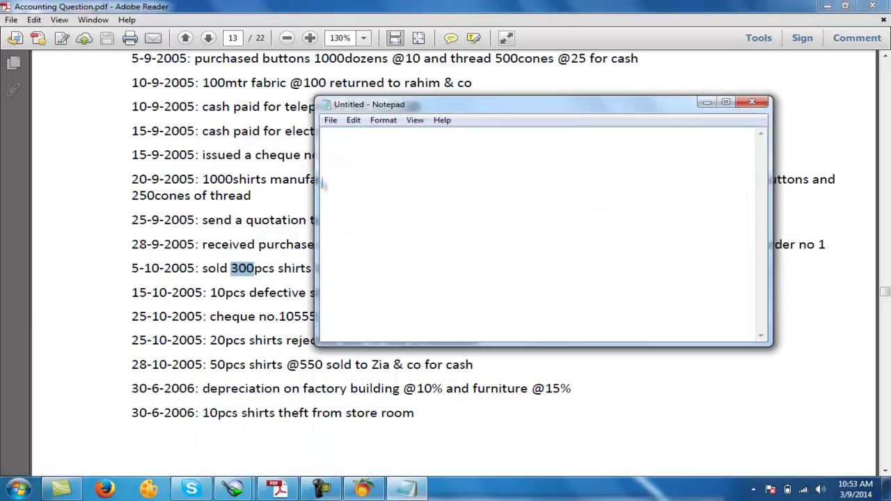
{"action": "type", "text": "1000/- assmble"}
{"action": "key", "text": "Return"}
{"action": "type", "text": "sa"}
{"action": "key", "text": "BackSpace"}
{"action": "type", "text": "old 300 ,  1000-300 = 700"}
{"action": "key", "text": "Return"}
- Add the line "sales return 10 , 700+10 = 710 /-" to the note and highlight the resulting shirt quantity
{"action": "type", "text": "es "}
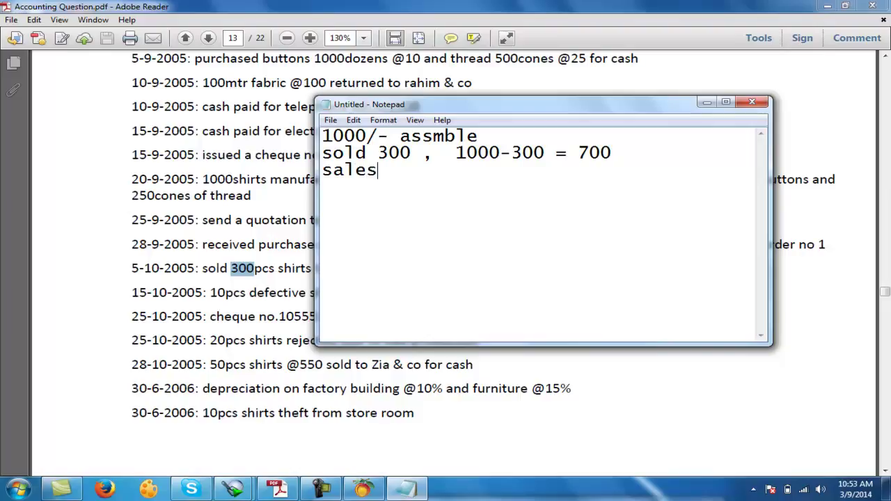
{"action": "type", "text": "return 10 ,   700+10 "}
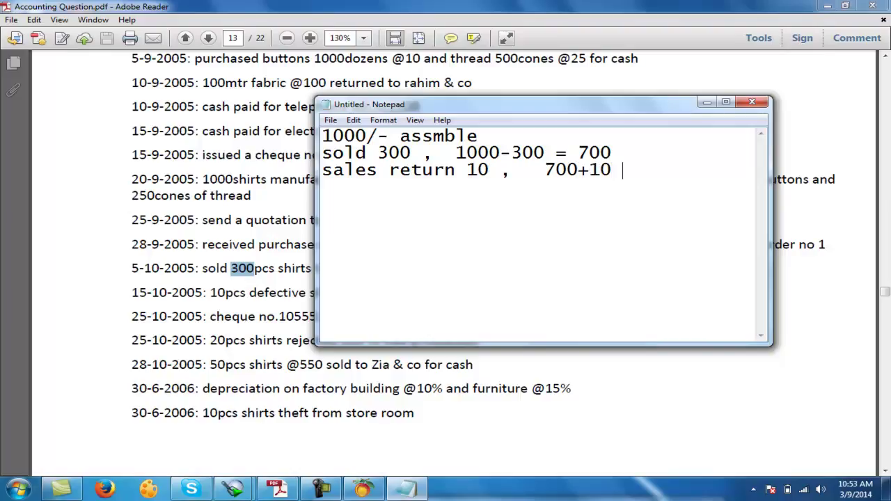
{"action": "type", "text": "= 710 /-"}
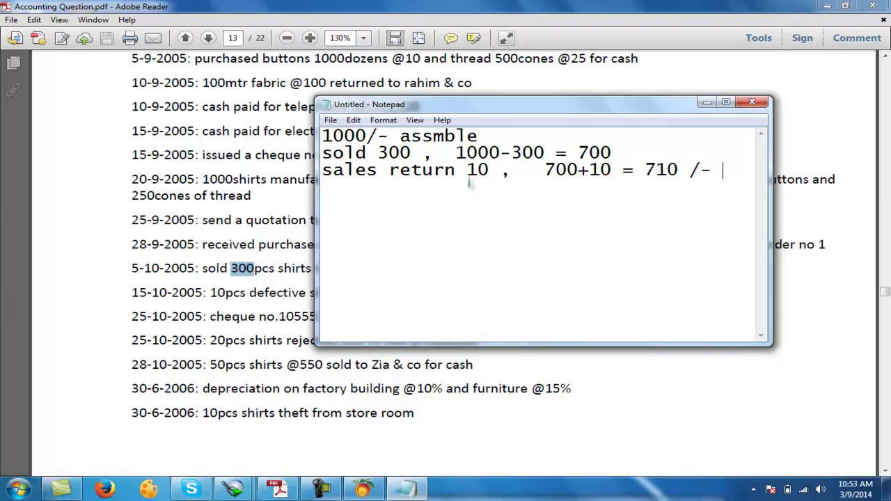
{"action": "left_click_drag", "start_coordinate": [645, 176], "coordinate": [678, 175]}
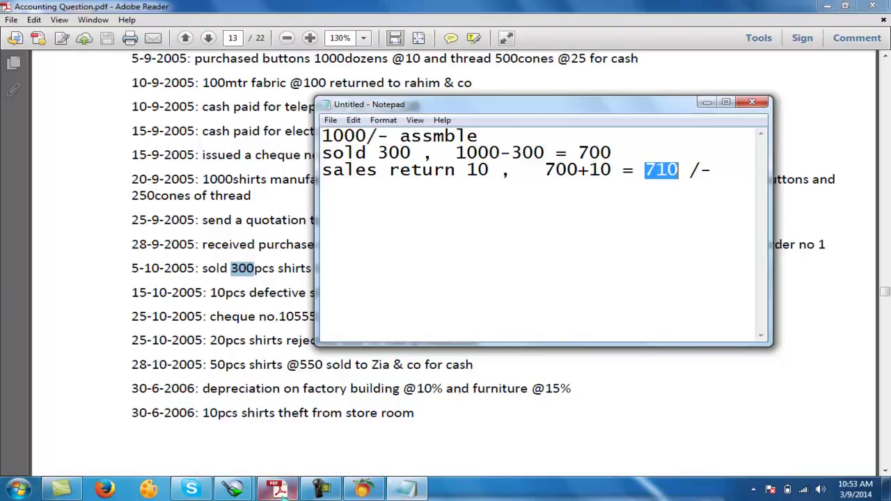
- Switch to Peachtree, replace the income statement with the Inventory Valuation Report, check the shirts' quantity on hand, and close the reports
{"action": "left_click", "coordinate": [278, 490]}
{"action": "left_click", "coordinate": [281, 491]}
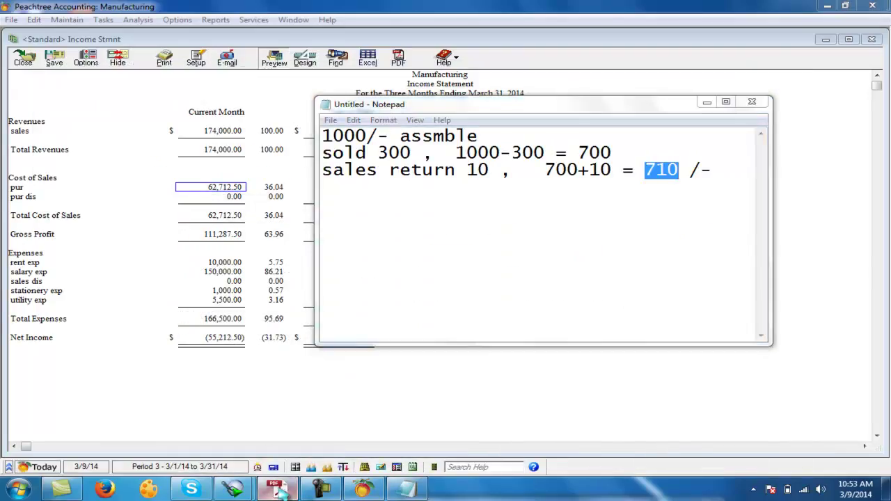
{"action": "left_click", "coordinate": [281, 491]}
{"action": "left_click", "coordinate": [21, 63]}
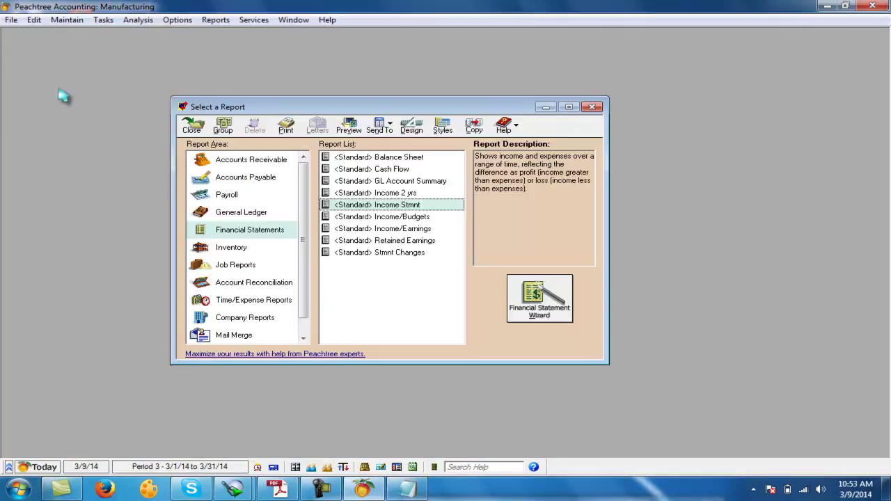
{"action": "left_click", "coordinate": [236, 248]}
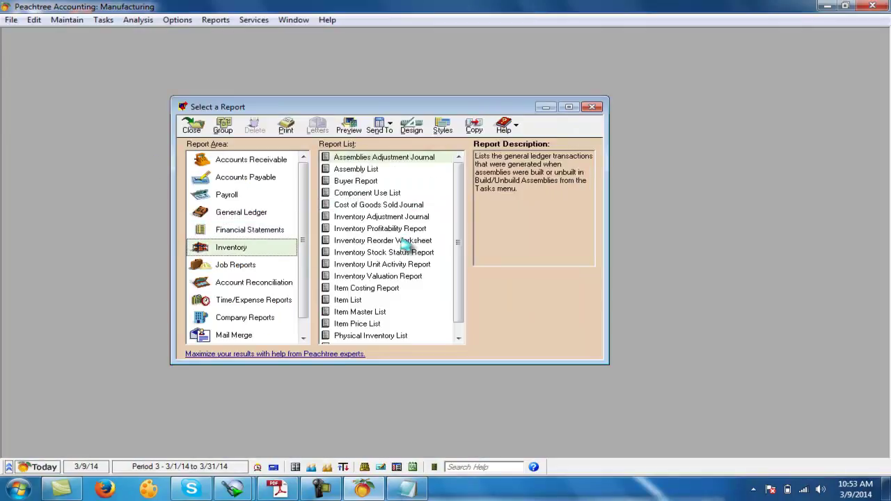
{"action": "double_click", "coordinate": [387, 277]}
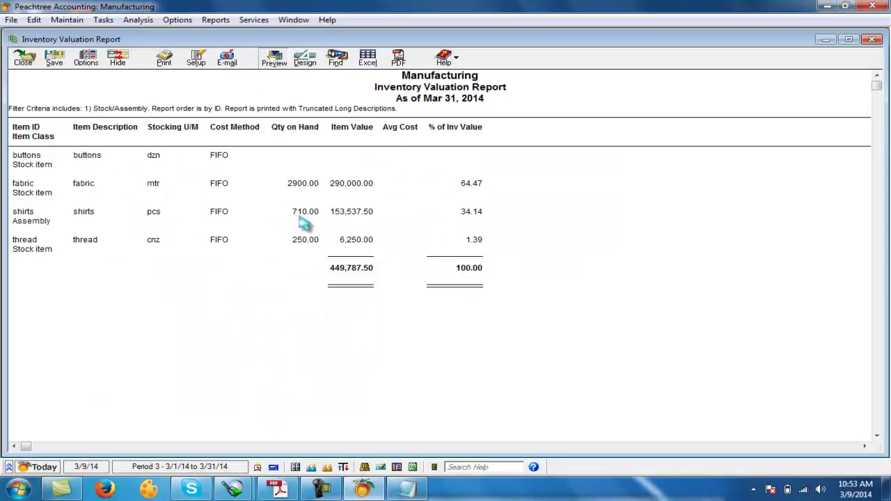
{"action": "left_click", "coordinate": [22, 59]}
{"action": "left_click", "coordinate": [192, 125]}
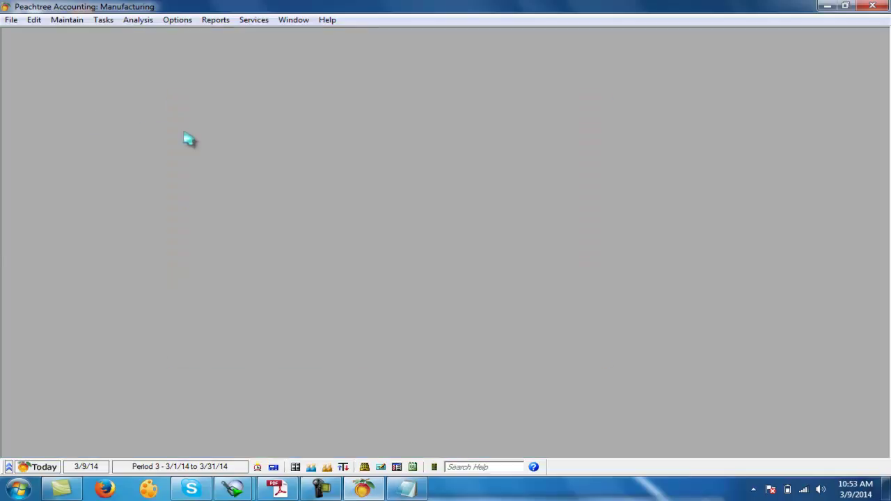
- Switch to Notepad, go over the quantity calculation, and add the rejected shirts' cost line "20 * 216.25 =" below it
{"action": "left_click", "coordinate": [407, 488]}
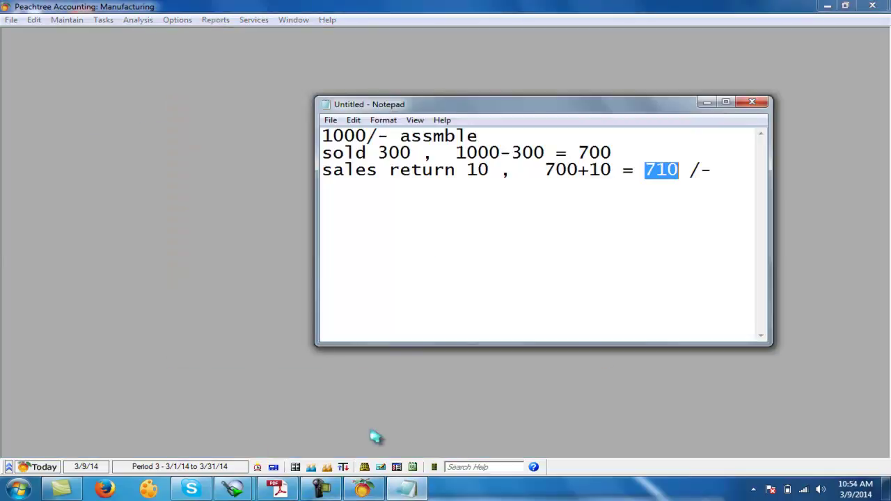
{"action": "left_click", "coordinate": [547, 247]}
{"action": "left_click_drag", "start_coordinate": [457, 152], "coordinate": [512, 152]}
{"action": "left_click_drag", "start_coordinate": [355, 136], "coordinate": [321, 136]}
{"action": "left_click", "coordinate": [742, 179]}
{"action": "key", "text": "Return"}
{"action": "key", "text": "Return"}
{"action": "key", "text": "Return"}
{"action": "type", "text": "20"}
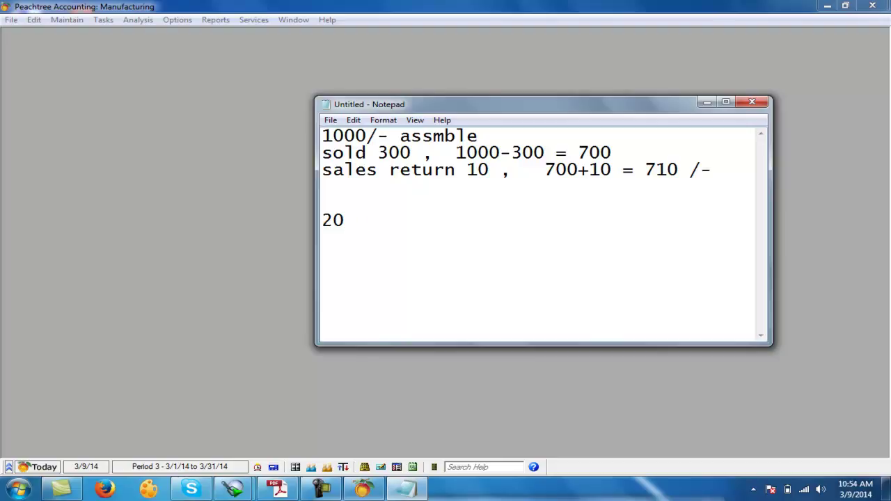
{"action": "type", "text": "216.25 ="}
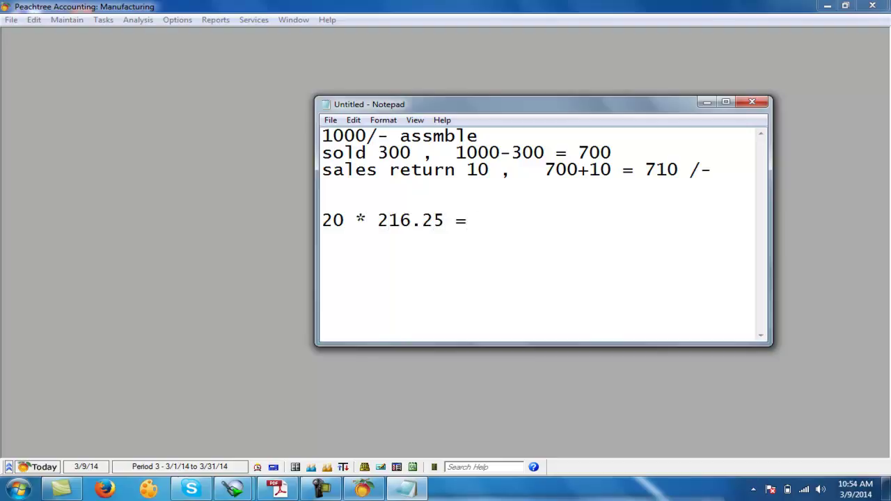
{"action": "left_click_drag", "start_coordinate": [322, 220], "coordinate": [433, 220]}
{"action": "left_click", "coordinate": [507, 221]}
- Write the loss entry below the cost line as "CGS (Dr) ======" with an indented "Inventory =======" line
{"action": "key", "text": "Return"}
{"action": "key", "text": "Return"}
{"action": "type", "text": "CGS (Dr) ===="}
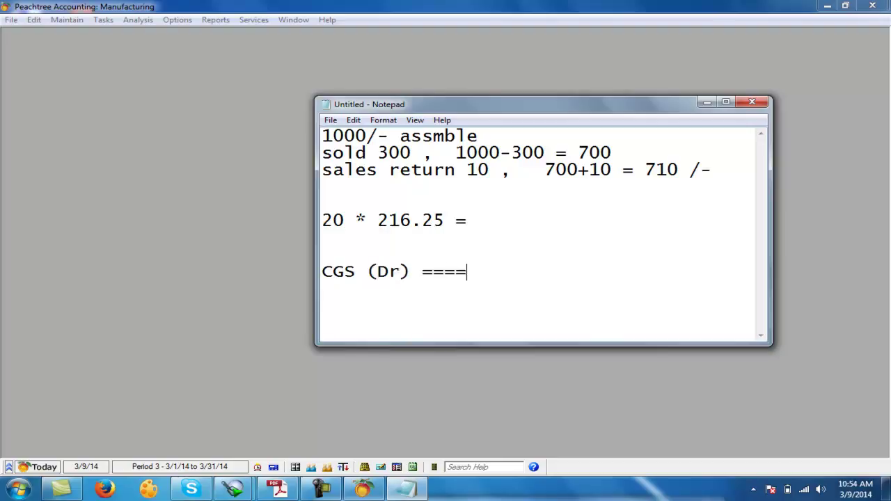
{"action": "type", "text": "==    Inventory"}
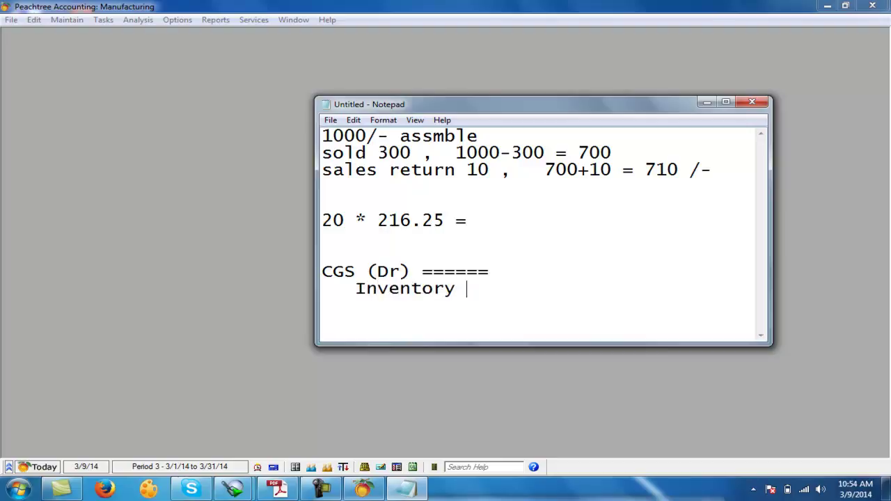
{"action": "type", "text": " ======="}
{"action": "left_click", "coordinate": [504, 271]}
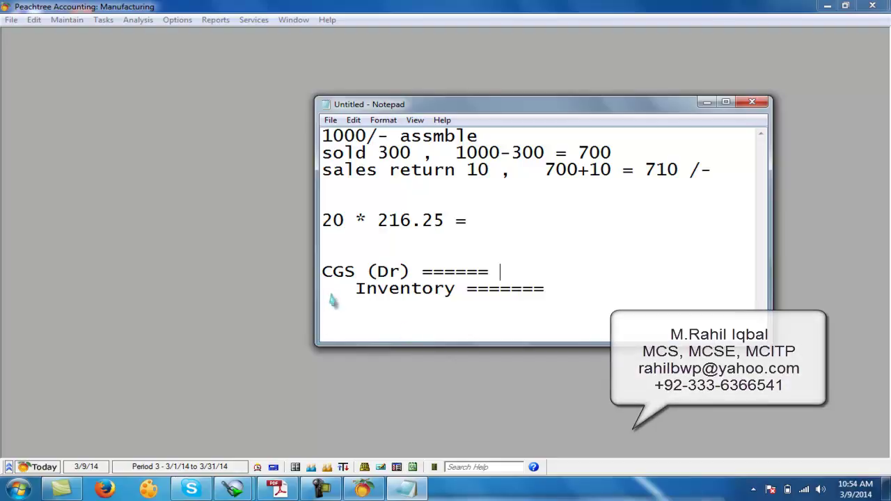
- Mark the Inventory line of the entry with "(Cr)" and highlight the CGS debit
{"action": "left_click_drag", "start_coordinate": [354, 288], "coordinate": [533, 288]}
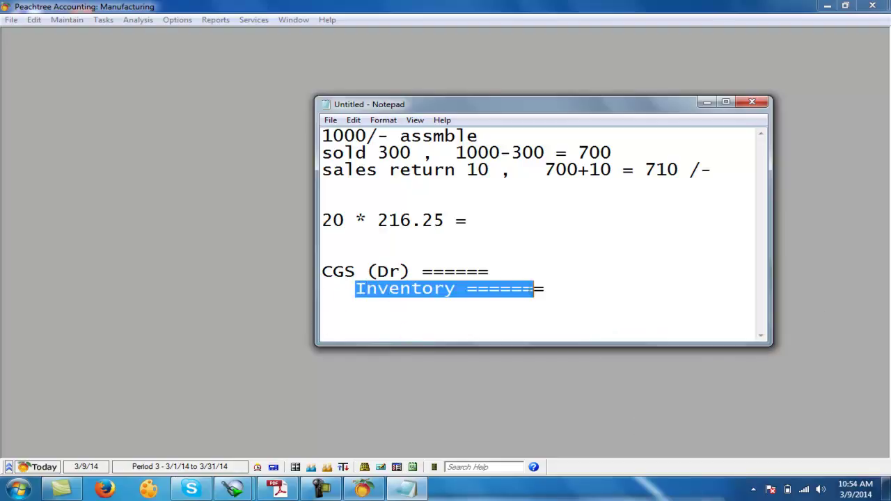
{"action": "left_click", "coordinate": [462, 293]}
{"action": "type", "text": "(Cr)"}
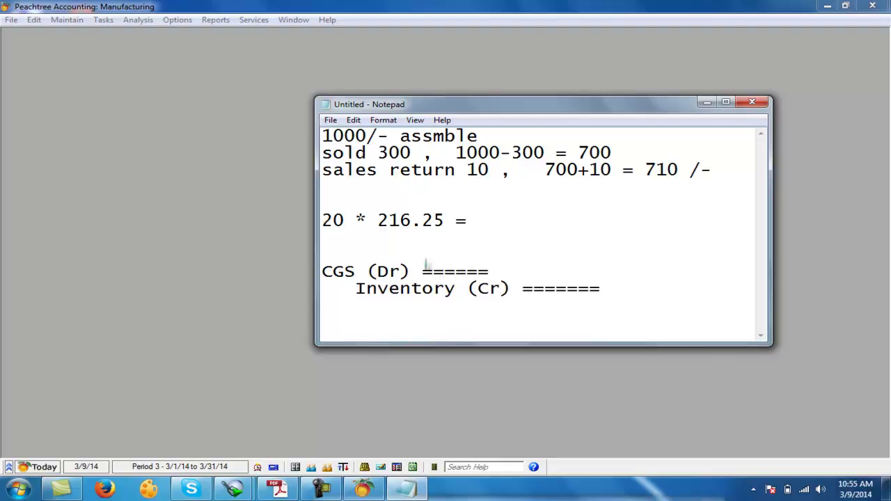
{"action": "left_click_drag", "start_coordinate": [322, 272], "coordinate": [411, 273]}
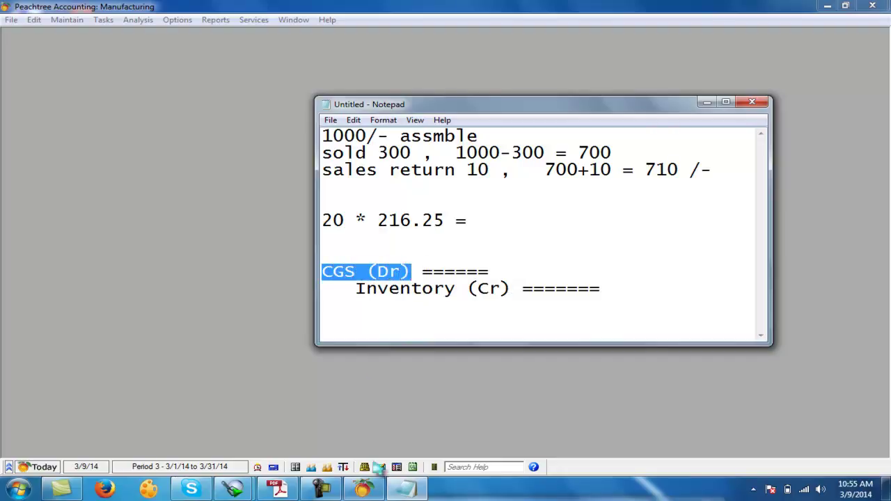
- Switch to Peachtree and start an inventory adjustment for the shirts item
{"action": "left_click", "coordinate": [103, 21]}
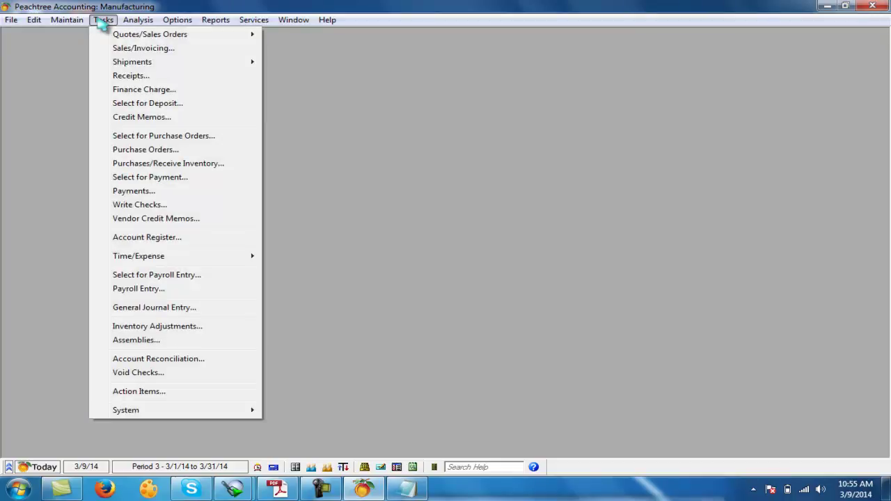
{"action": "left_click", "coordinate": [170, 327]}
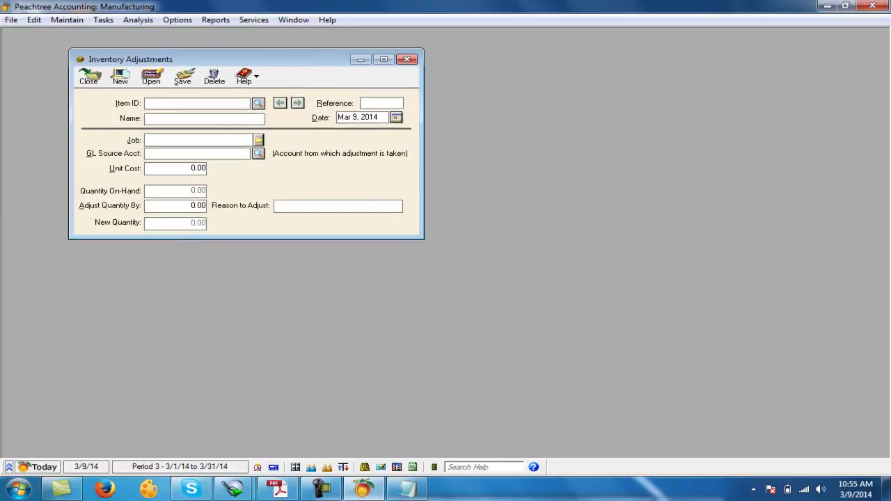
{"action": "left_click", "coordinate": [257, 104]}
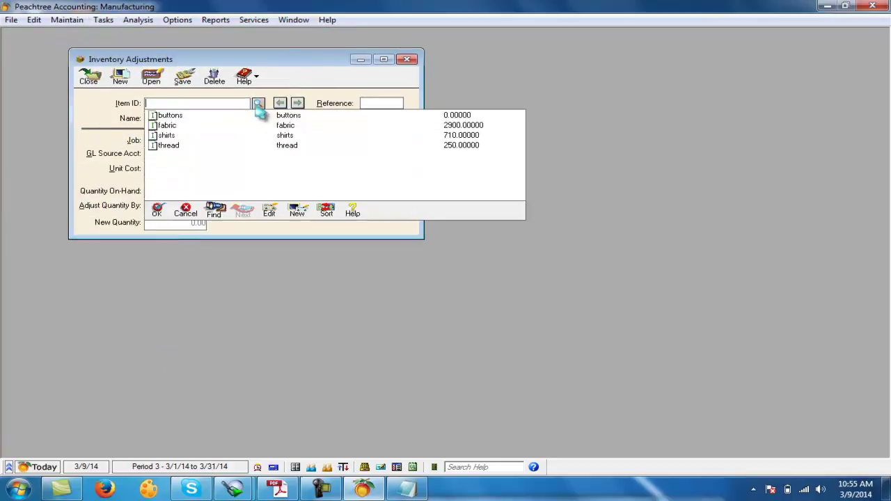
{"action": "left_click", "coordinate": [189, 118]}
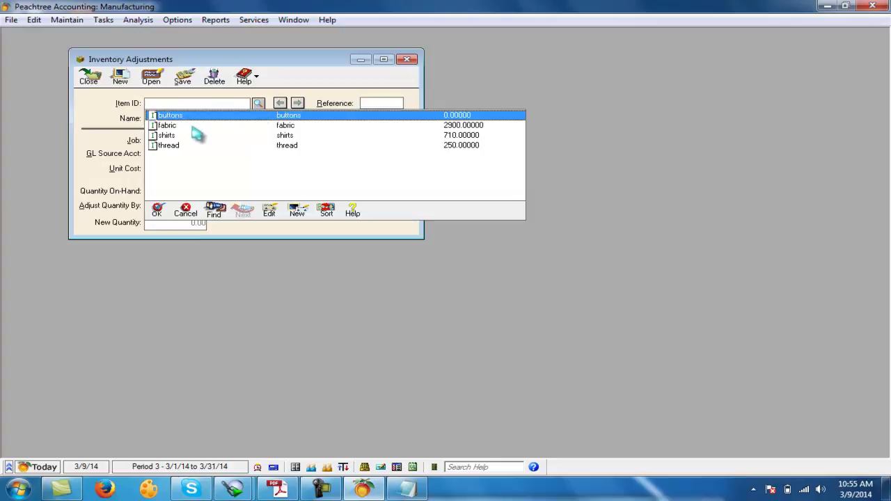
{"action": "left_click", "coordinate": [195, 129]}
{"action": "left_click", "coordinate": [196, 139]}
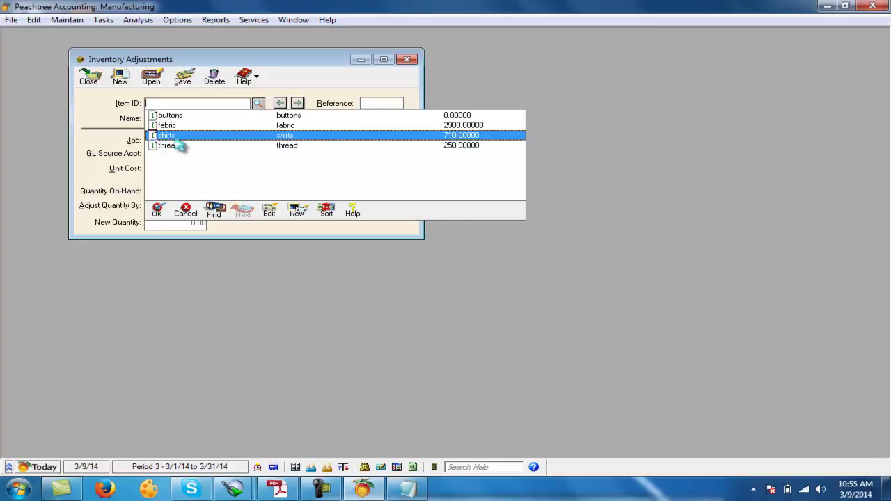
{"action": "key", "text": "Return"}
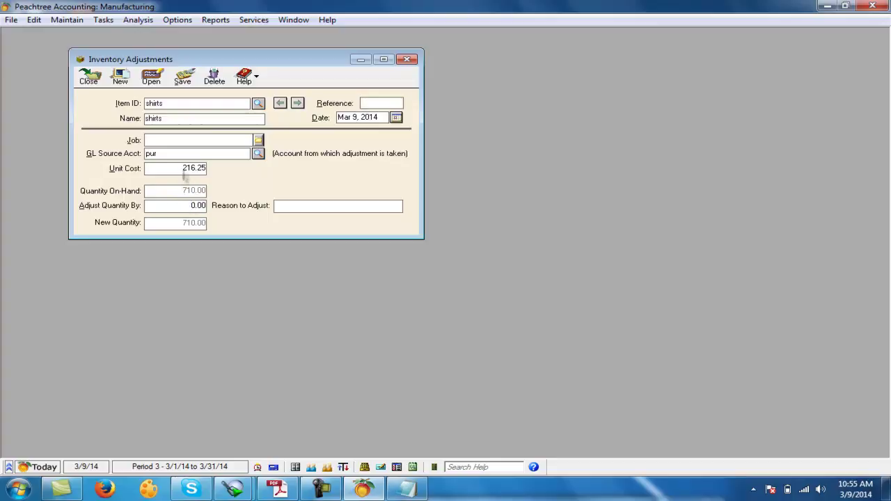
- Adjust the shirts quantity by -20 with the reason "loss due to bad production", save the adjustment, and close its window
{"action": "left_click", "coordinate": [200, 207]}
{"action": "key", "text": "BackSpace"}
{"action": "type", "text": "-20"}
{"action": "key", "text": "Tab"}
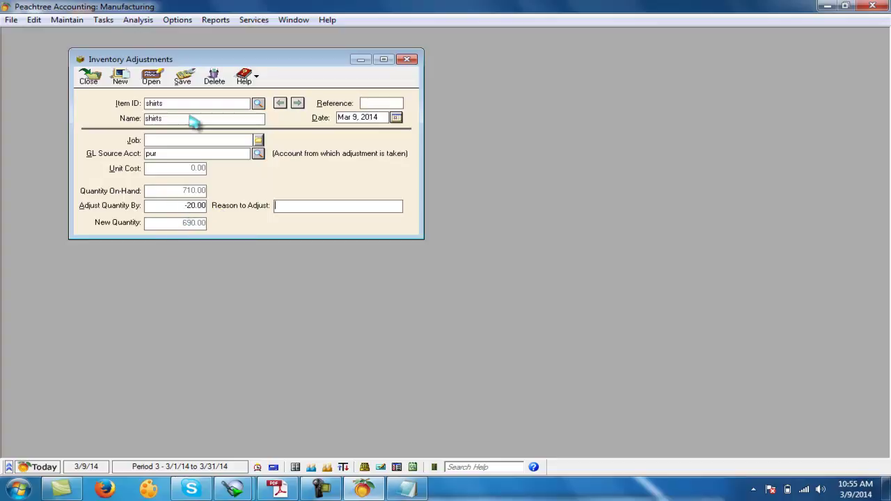
{"action": "type", "text": "loss due to bad production"}
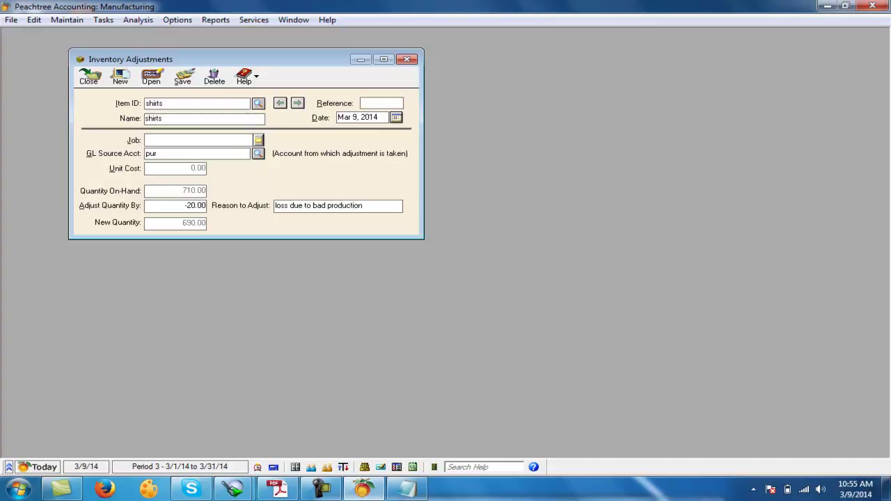
{"action": "left_click", "coordinate": [184, 78]}
{"action": "left_click", "coordinate": [89, 79]}
- Display the Inventory Valuation Report, check the shirts' quantity and value after the adjustment, and close the reports
{"action": "left_click", "coordinate": [215, 20]}
{"action": "left_click", "coordinate": [253, 118]}
{"action": "double_click", "coordinate": [373, 277]}
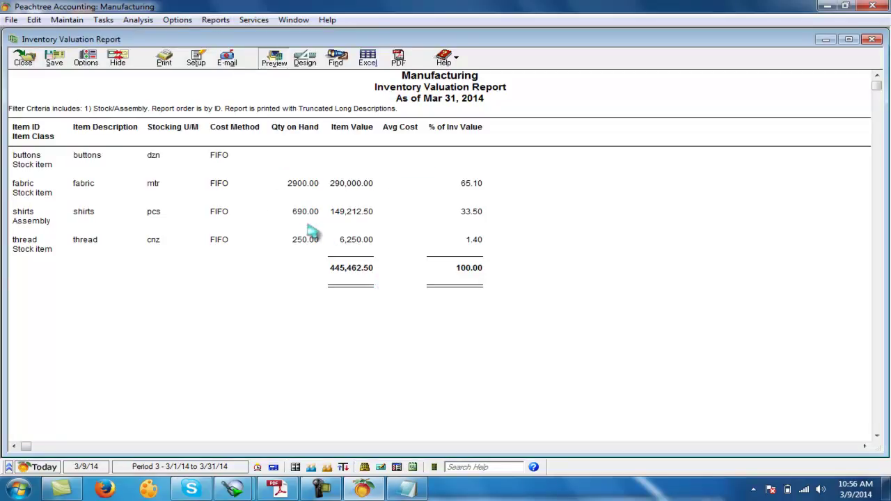
{"action": "left_click", "coordinate": [23, 59]}
{"action": "left_click", "coordinate": [193, 126]}
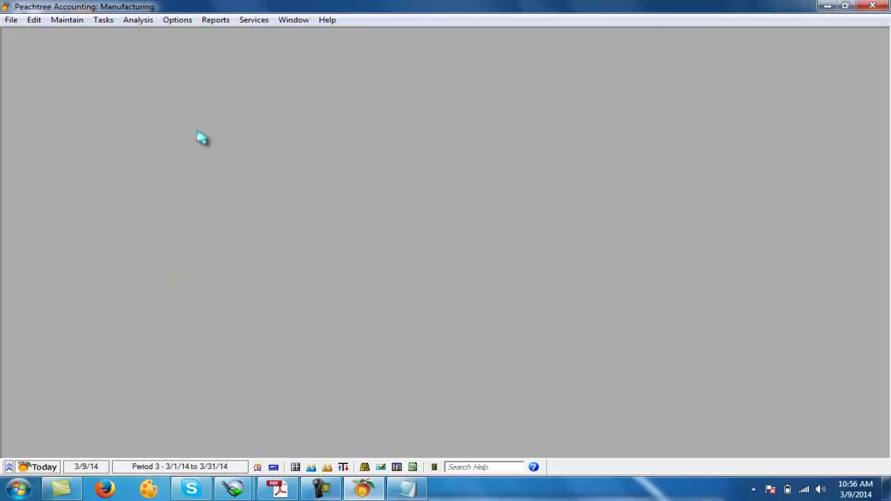
- Switch to Notepad and review the CGS debit and Inventory credit lines of the loss entry
{"action": "left_click", "coordinate": [215, 20]}
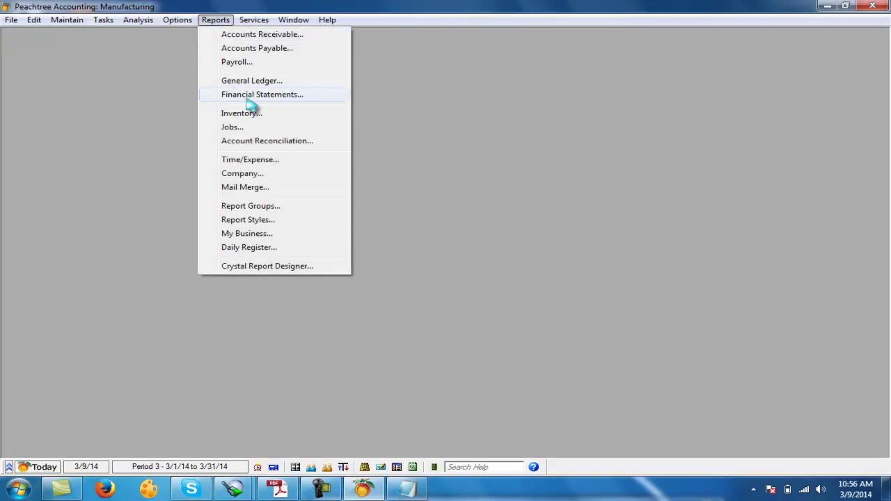
{"action": "left_click", "coordinate": [311, 352]}
{"action": "left_click", "coordinate": [407, 490]}
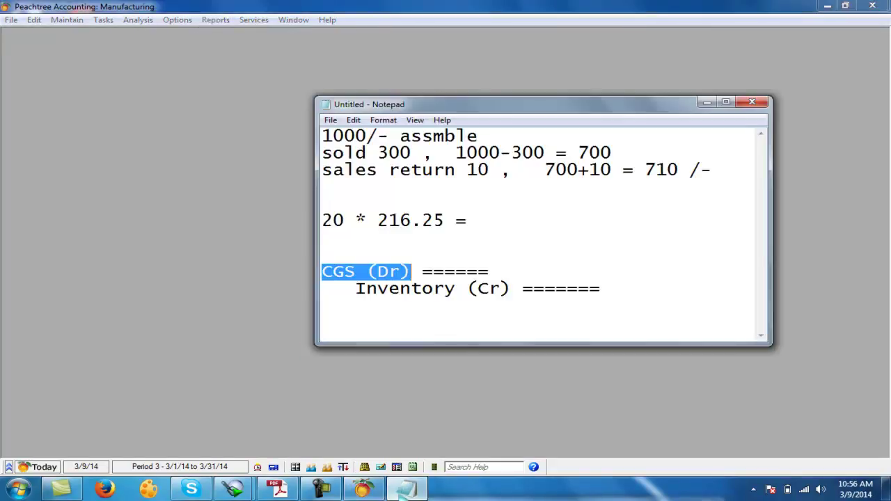
{"action": "left_click", "coordinate": [391, 271]}
{"action": "left_click_drag", "start_coordinate": [377, 270], "coordinate": [422, 272]}
{"action": "left_click_drag", "start_coordinate": [355, 291], "coordinate": [512, 292]}
{"action": "left_click_drag", "start_coordinate": [356, 271], "coordinate": [422, 272]}
- Display Peachtree's standard income statement and examine the current month's purchase cost after the adjustment
{"action": "left_click", "coordinate": [208, 21]}
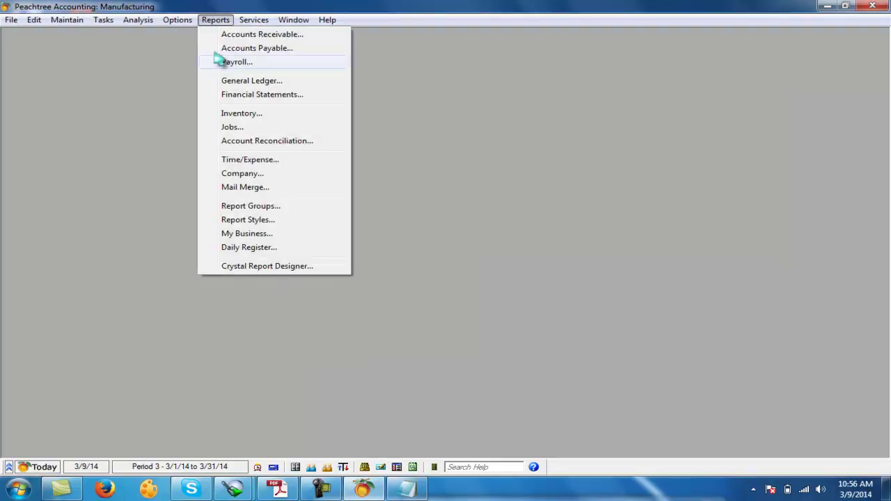
{"action": "left_click", "coordinate": [234, 95]}
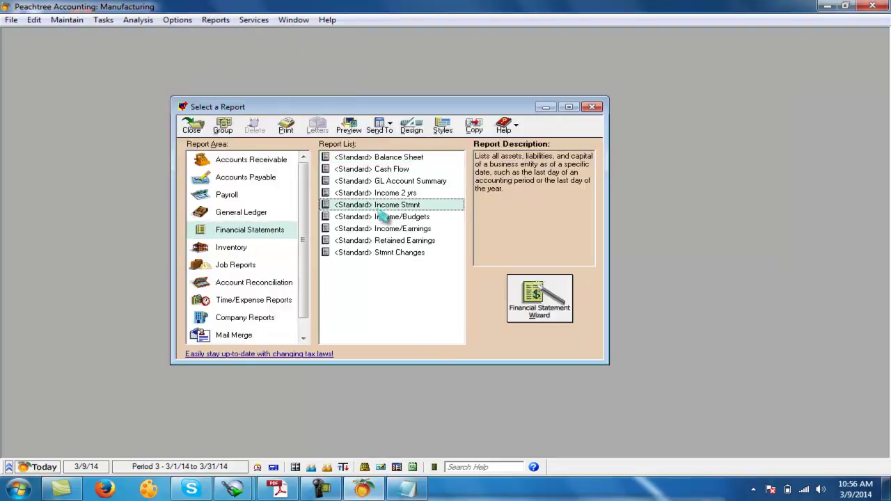
{"action": "double_click", "coordinate": [380, 204]}
{"action": "left_click", "coordinate": [440, 326]}
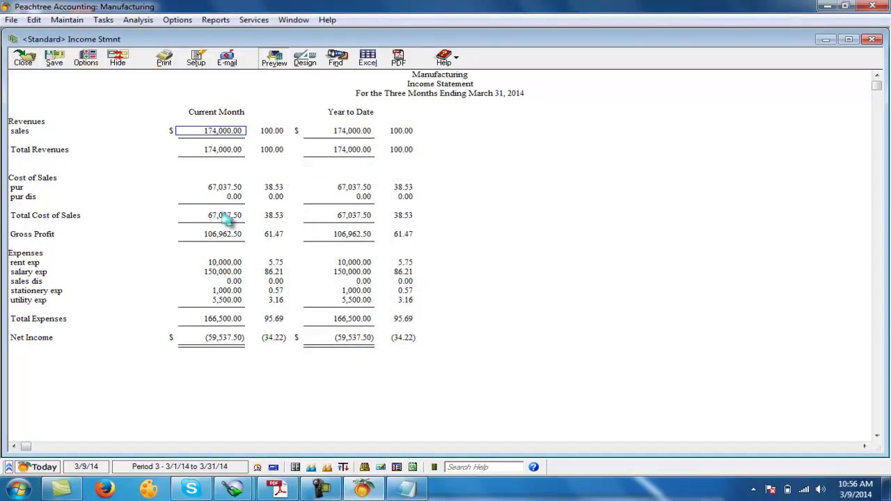
{"action": "left_click", "coordinate": [223, 186]}
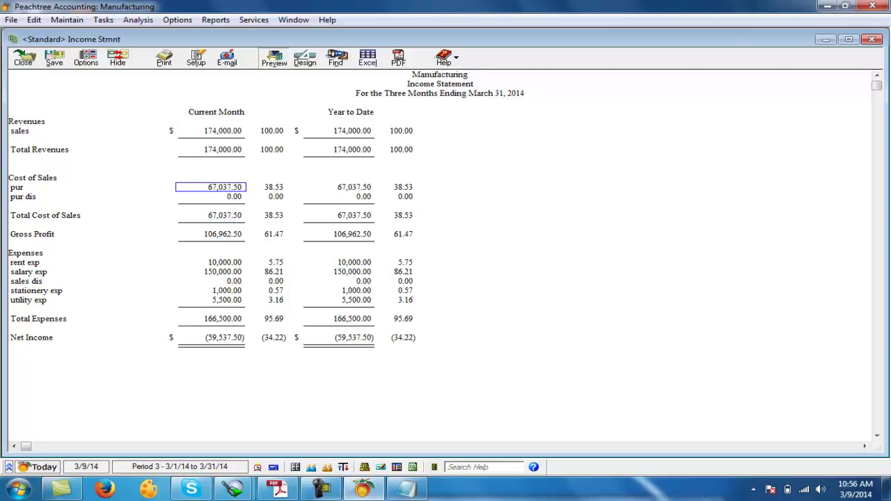
- Drill into the current month's purchase ledger detail and verify the shirts adjustment by multiplying 20 by 216.25 in the Calculator
{"action": "double_click", "coordinate": [227, 189]}
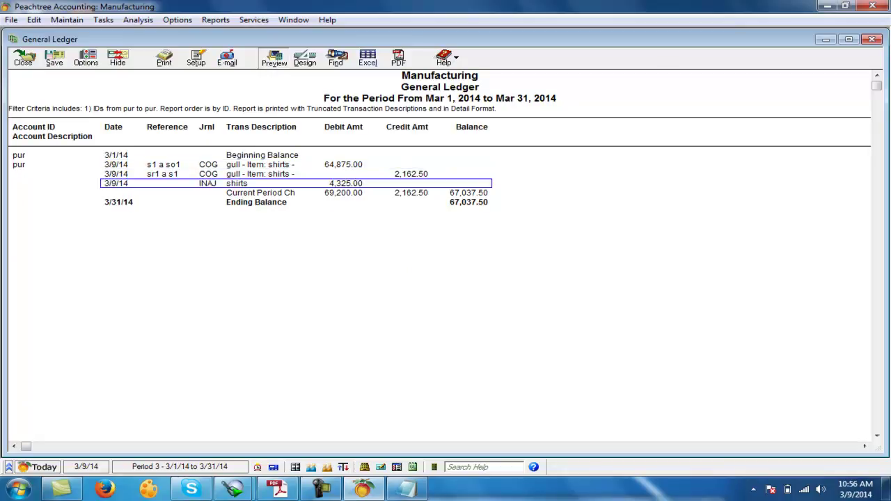
{"action": "left_click", "coordinate": [273, 467]}
{"action": "left_click", "coordinate": [661, 295]}
{"action": "left_click", "coordinate": [654, 317]}
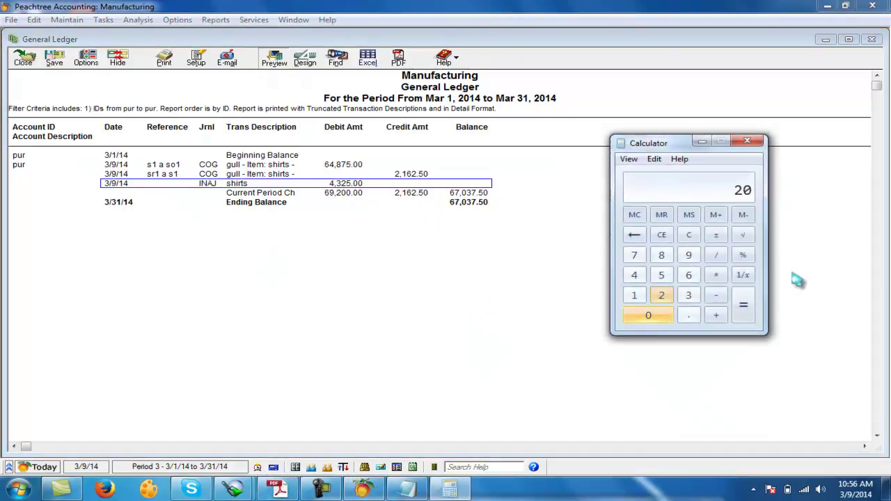
{"action": "left_click", "coordinate": [719, 277]}
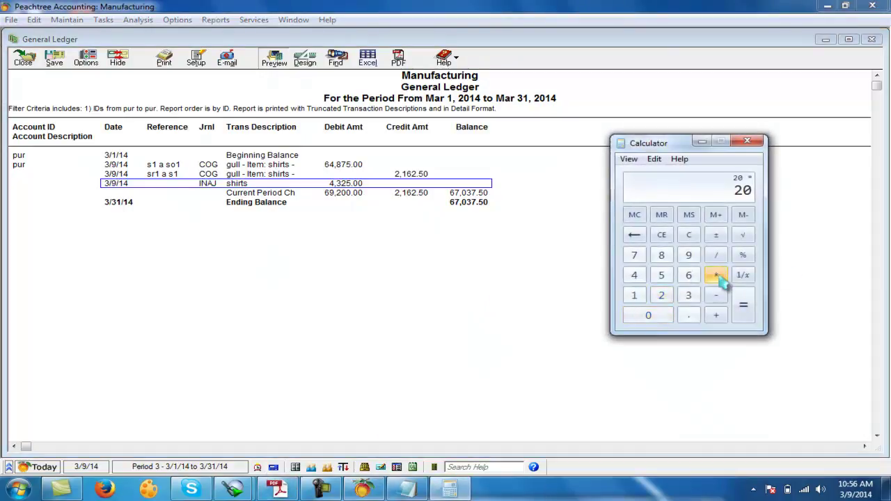
{"action": "left_click", "coordinate": [661, 297]}
{"action": "left_click", "coordinate": [636, 297]}
{"action": "left_click", "coordinate": [688, 275]}
{"action": "left_click", "coordinate": [688, 316]}
{"action": "left_click", "coordinate": [661, 295]}
{"action": "left_click", "coordinate": [661, 275]}
{"action": "left_click", "coordinate": [742, 304]}
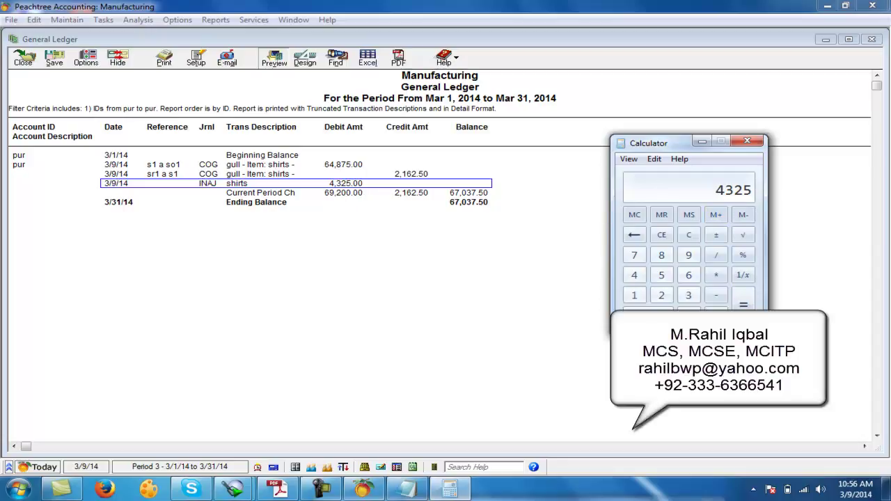
{"action": "left_click", "coordinate": [746, 141]}
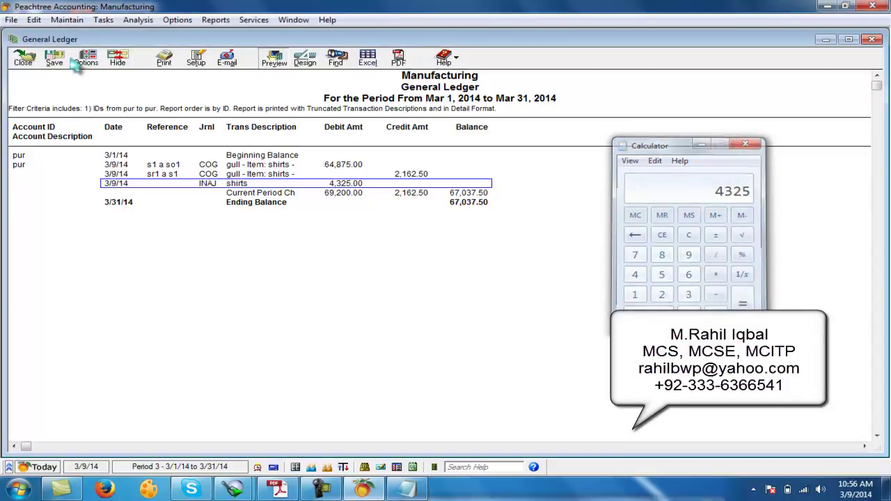
- Close the general ledger and income statement reports along with the report selection window
{"action": "left_click", "coordinate": [23, 59]}
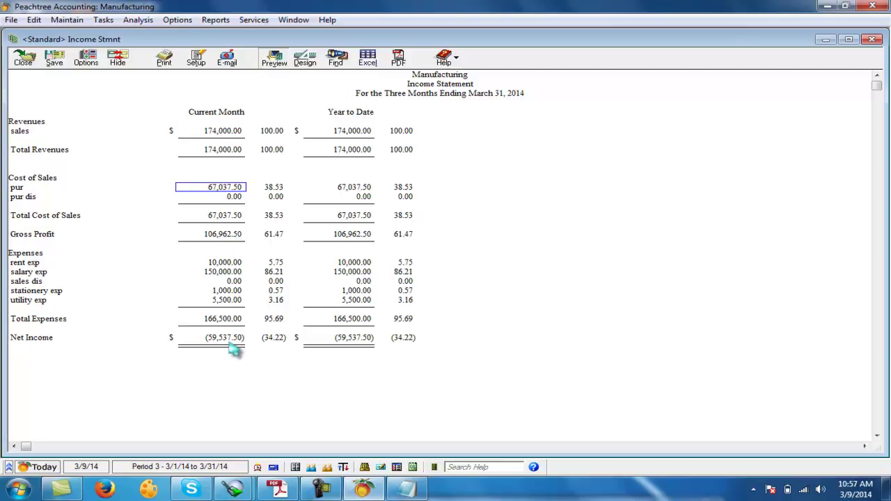
{"action": "left_click", "coordinate": [23, 60]}
{"action": "left_click", "coordinate": [194, 126]}
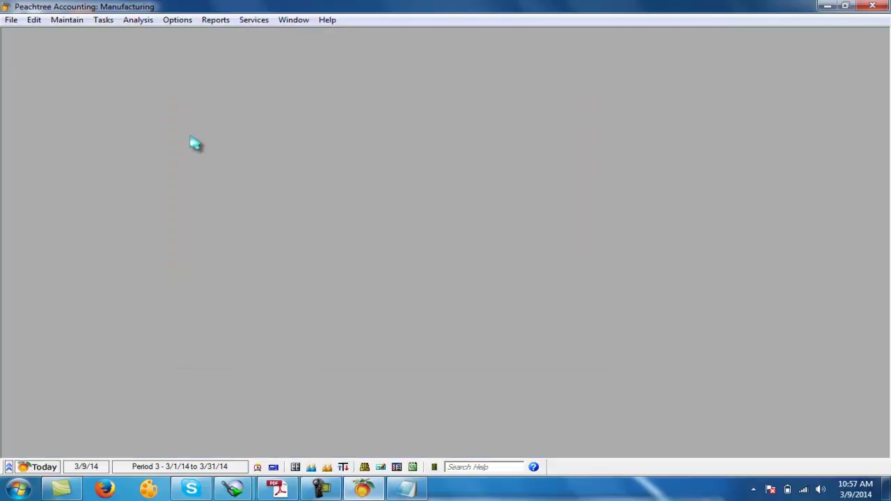
- Switch to the accounting question PDF and review the shirt manufacturing, sale and rejection lines and the cash sale to Zia & co
{"action": "left_click", "coordinate": [281, 490]}
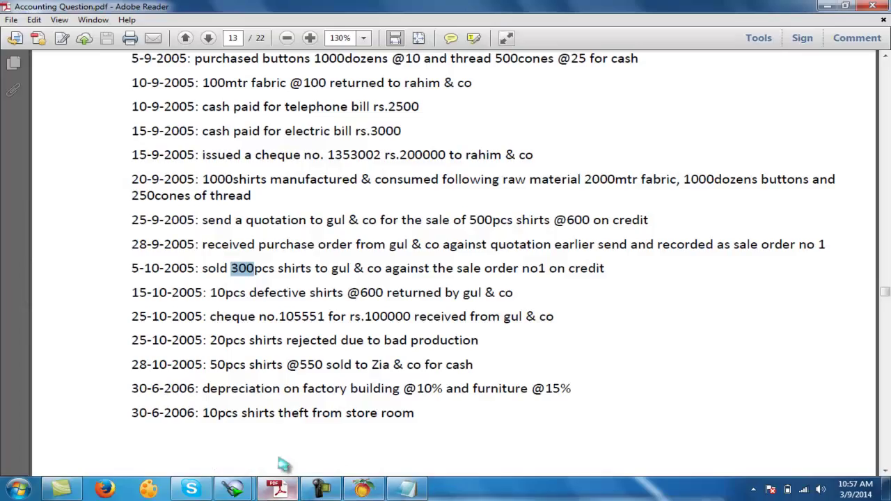
{"action": "left_click_drag", "start_coordinate": [254, 268], "coordinate": [364, 267]}
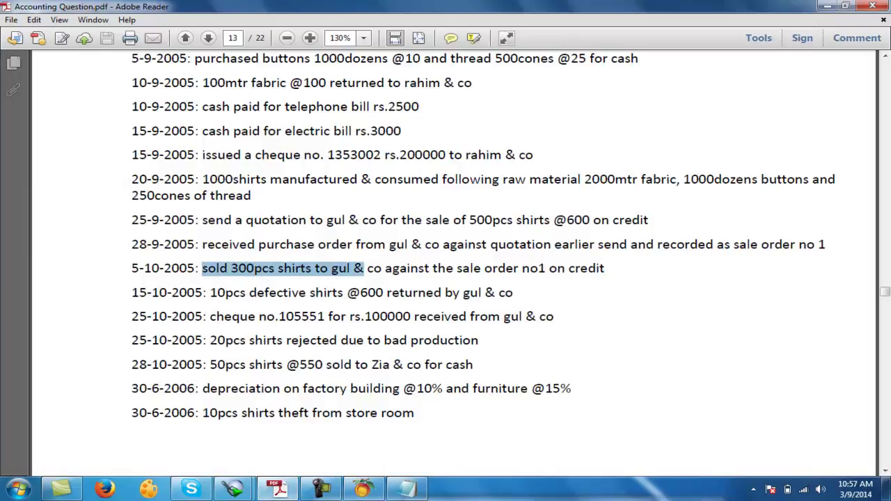
{"action": "left_click_drag", "start_coordinate": [202, 179], "coordinate": [250, 195]}
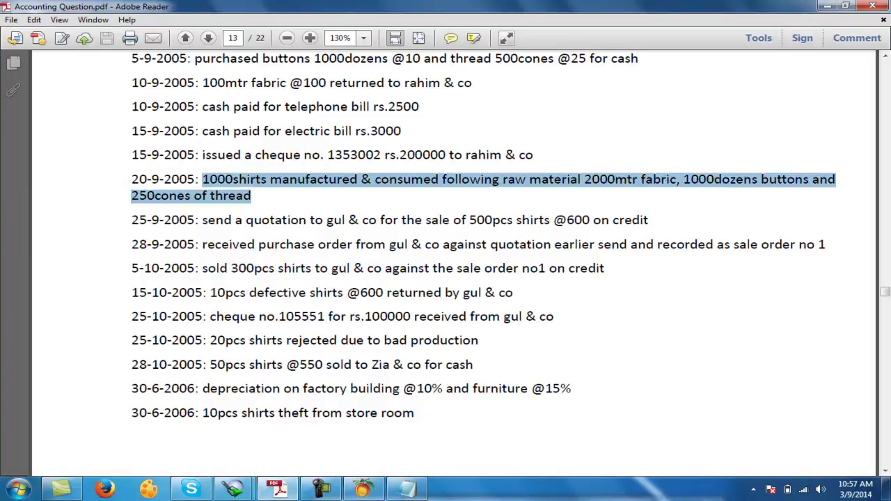
{"action": "left_click_drag", "start_coordinate": [209, 341], "coordinate": [479, 340]}
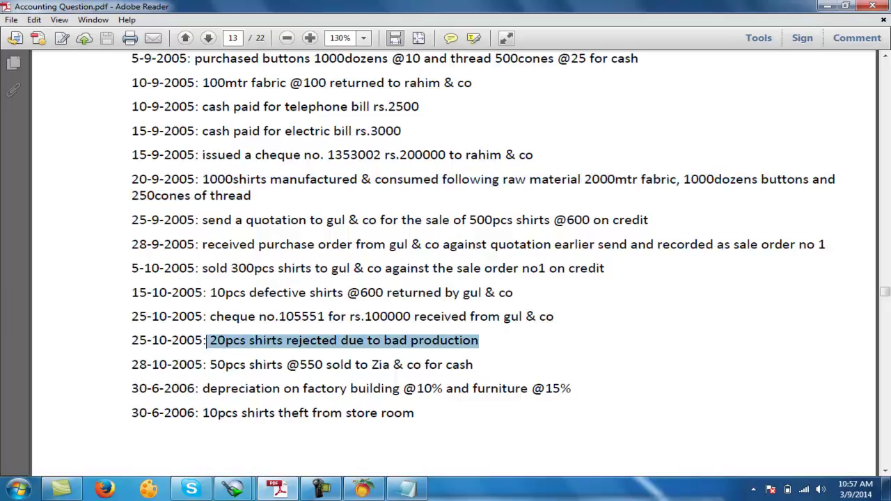
{"action": "left_click_drag", "start_coordinate": [210, 364], "coordinate": [473, 364]}
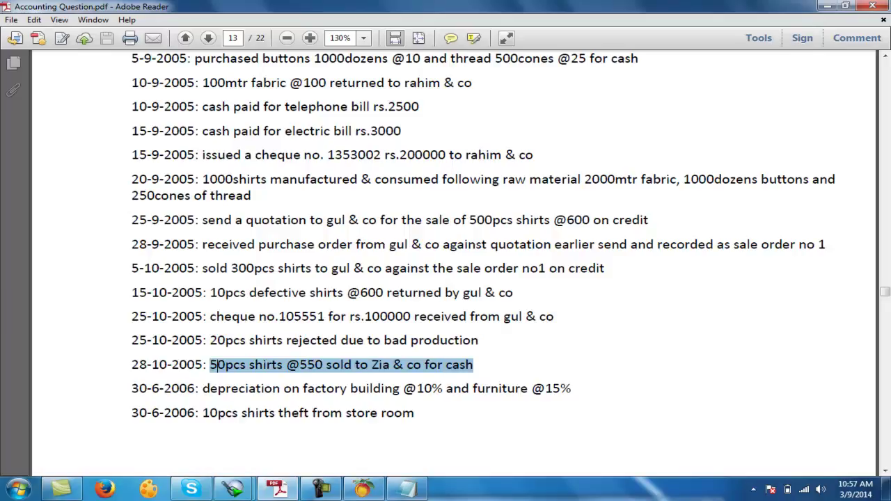
- Switch to Peachtree, create a customer for Zia & co with the ID and name "zia", and close the customer window
{"action": "left_click", "coordinate": [362, 488]}
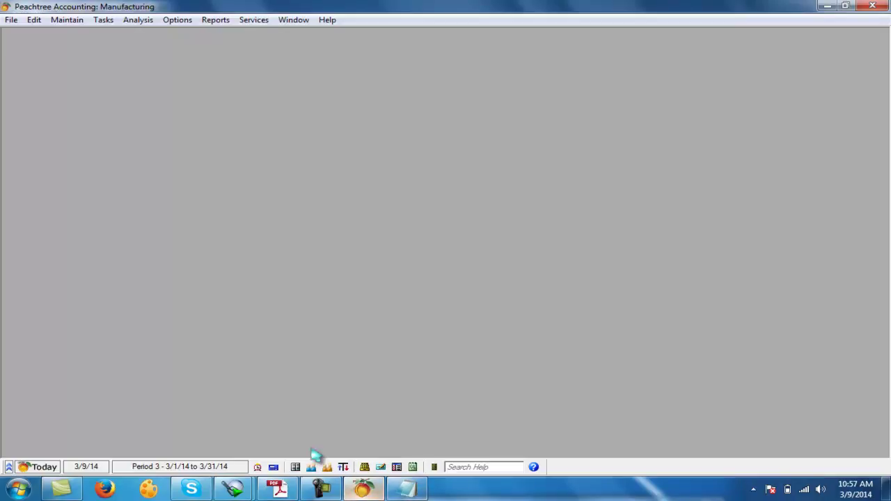
{"action": "left_click", "coordinate": [67, 20]}
{"action": "left_click", "coordinate": [84, 34]}
{"action": "type", "text": "zia"}
{"action": "key", "text": "Tab"}
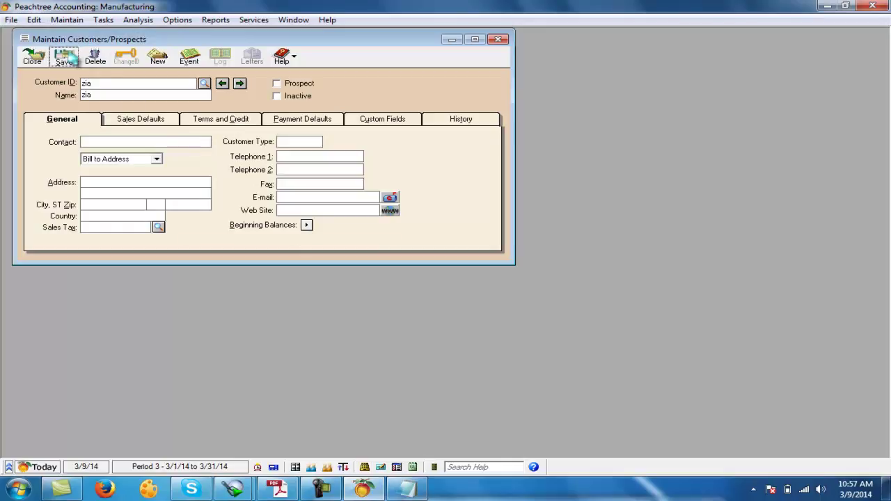
{"action": "left_click", "coordinate": [32, 56]}
- Start a sales invoice for customer zia with invoice number s2
{"action": "left_click", "coordinate": [103, 19]}
{"action": "left_click", "coordinate": [112, 49]}
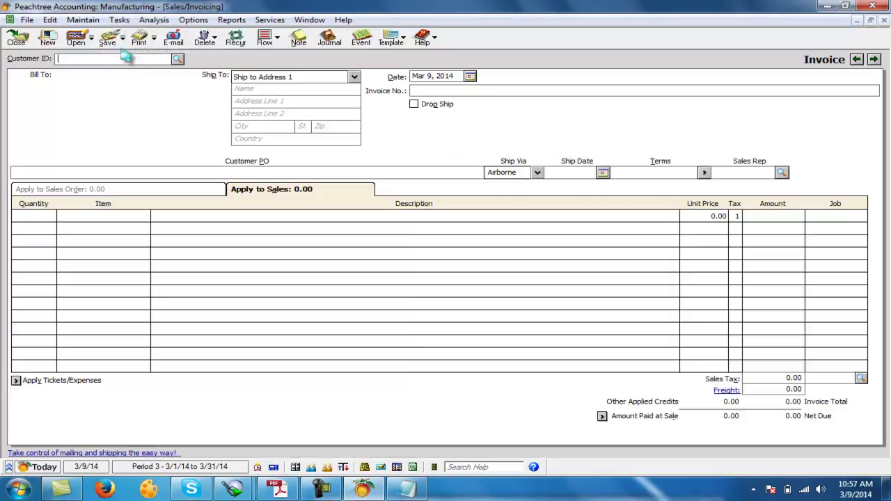
{"action": "left_click", "coordinate": [177, 59]}
{"action": "double_click", "coordinate": [109, 79]}
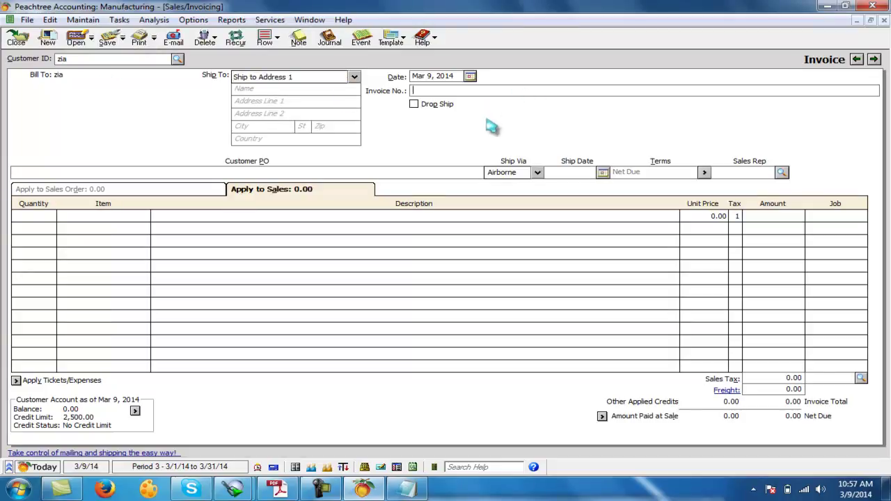
{"action": "type", "text": "2"}
- Check the cash sale line in the PDF and enter 50 shirts at a unit price of 550 on the invoice
{"action": "left_click", "coordinate": [42, 220]}
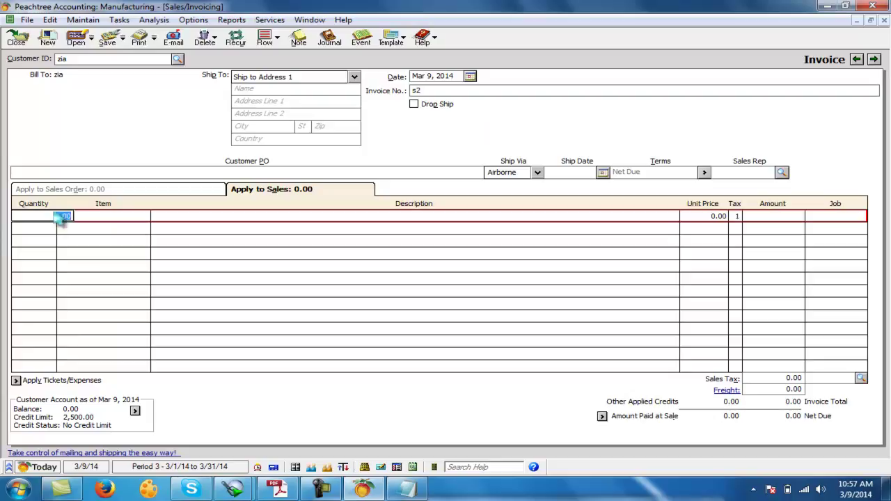
{"action": "left_click", "coordinate": [363, 490]}
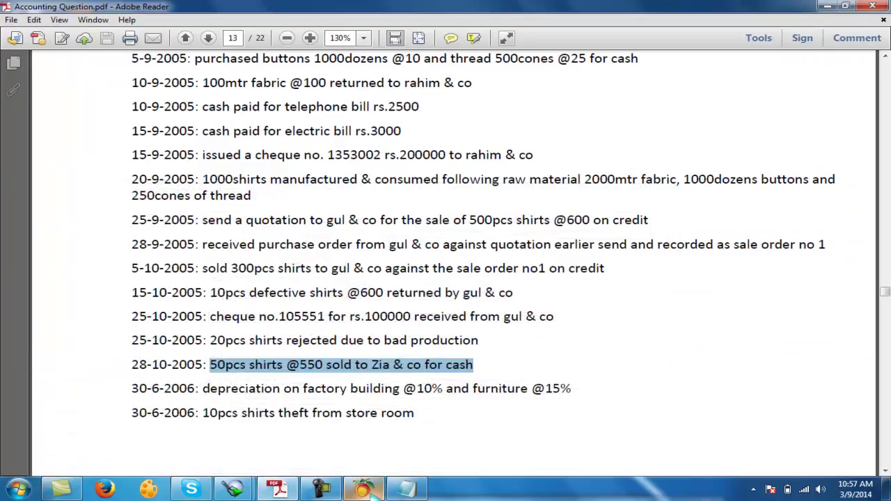
{"action": "left_click", "coordinate": [363, 490]}
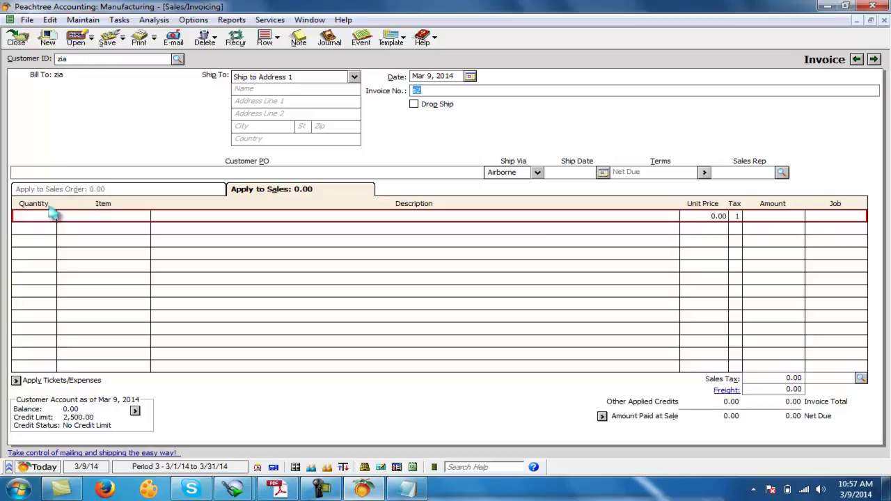
{"action": "type", "text": "50"}
{"action": "key", "text": "Tab"}
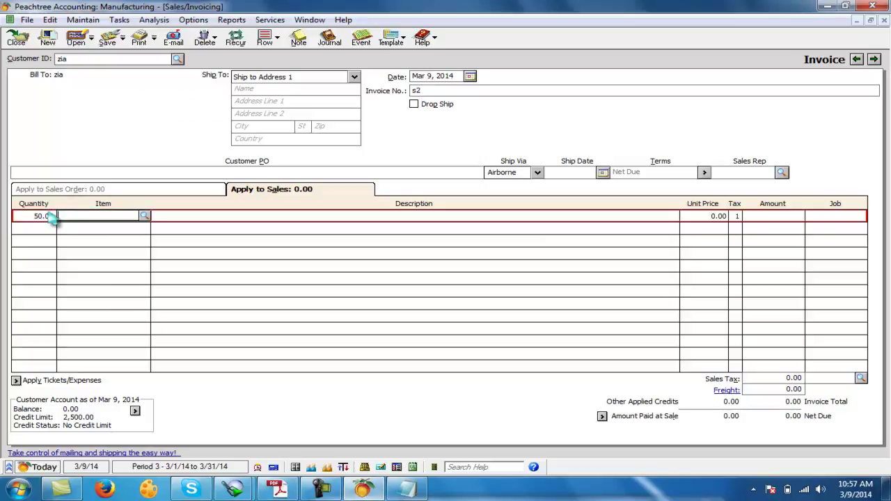
{"action": "type", "text": "shirts"}
{"action": "key", "text": "Tab"}
{"action": "key", "text": "Tab"}
{"action": "type", "text": "5"}
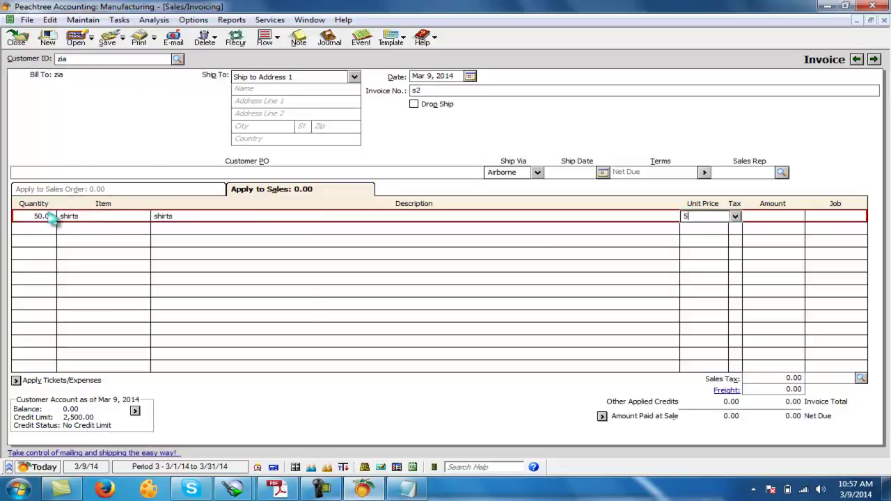
{"action": "type", "text": "50"}
{"action": "key", "text": "Tab"}
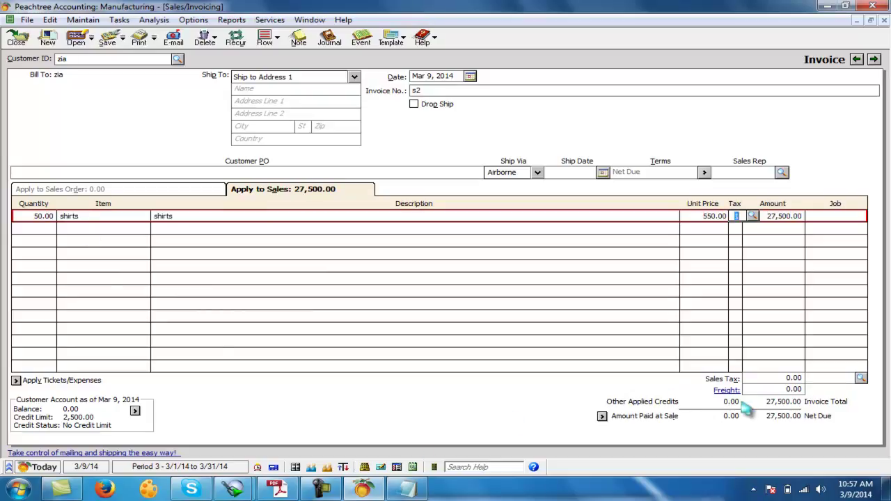
- Record a 27,500.00 receipt with reference "s2 fpd", the cash account and Cash payment method, then save and close the invoice
{"action": "left_click", "coordinate": [602, 415]}
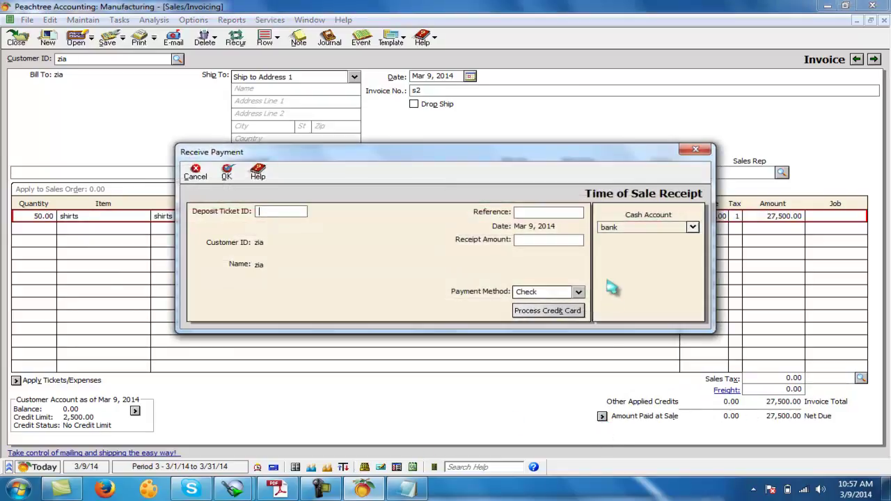
{"action": "left_click", "coordinate": [549, 240]}
{"action": "left_click", "coordinate": [692, 227]}
{"action": "left_click", "coordinate": [616, 246]}
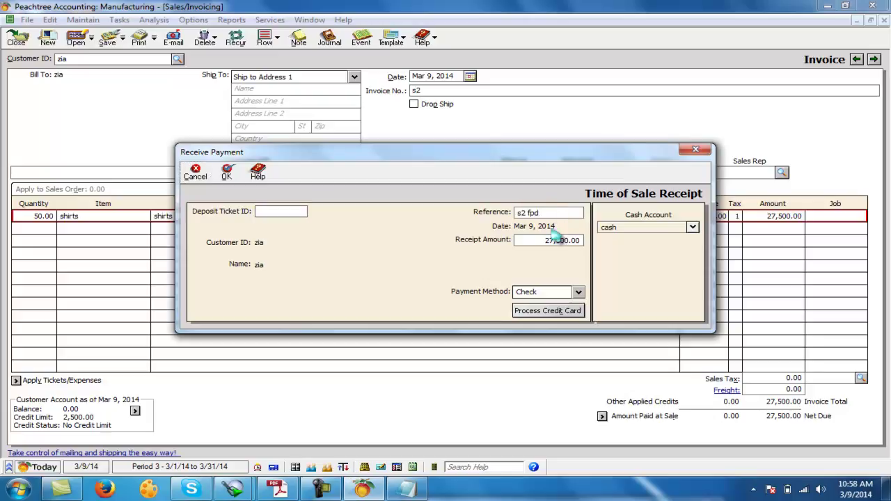
{"action": "left_click", "coordinate": [578, 291]}
{"action": "left_click", "coordinate": [523, 303]}
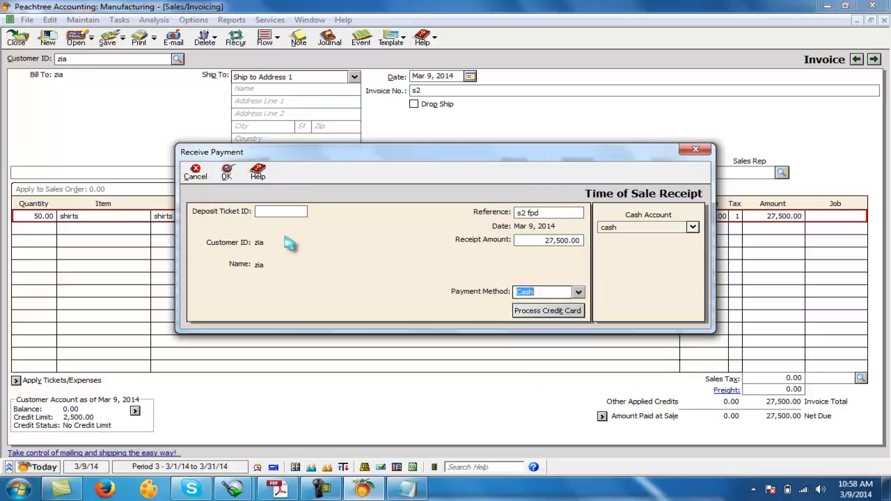
{"action": "left_click", "coordinate": [226, 172]}
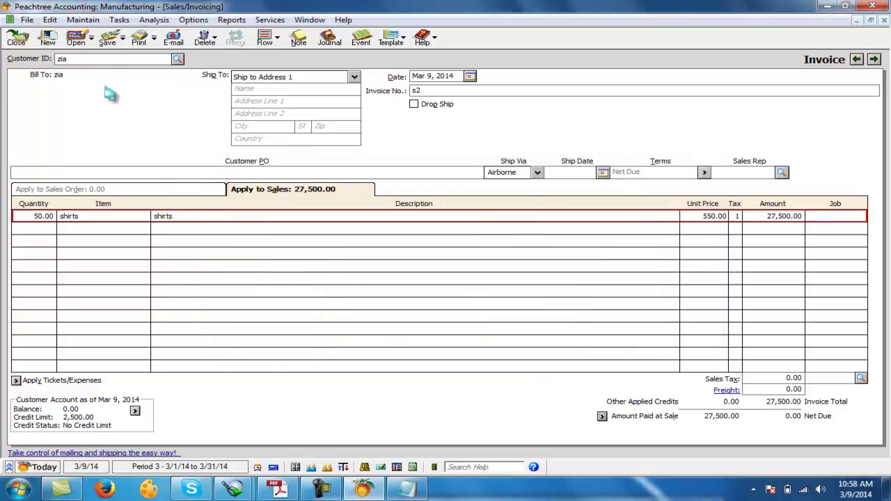
{"action": "left_click", "coordinate": [108, 39]}
{"action": "left_click", "coordinate": [17, 38]}
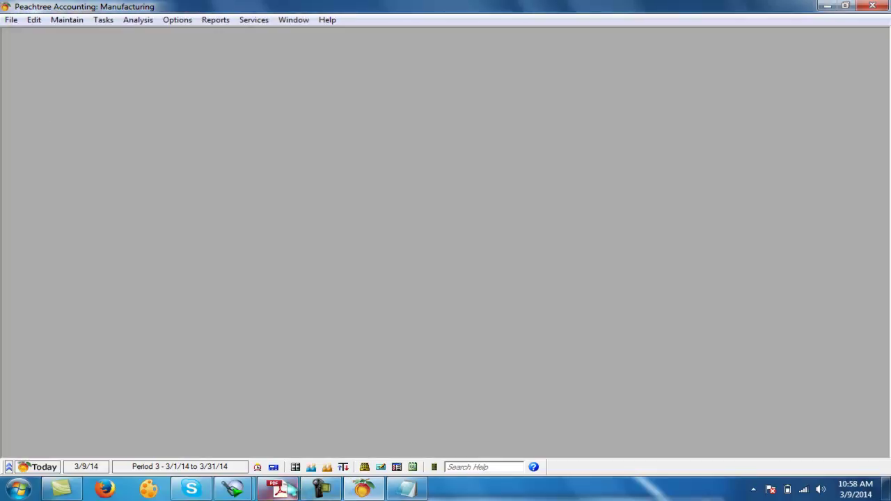
- Switch to the question PDF and review the depreciation line and rates for the factory building and furniture
{"action": "left_click", "coordinate": [277, 489]}
{"action": "left_click_drag", "start_coordinate": [201, 388], "coordinate": [545, 389]}
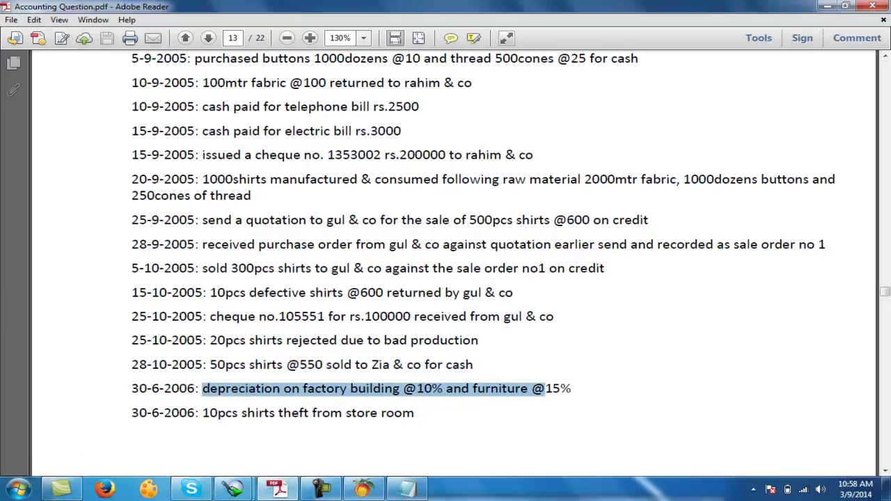
{"action": "left_click", "coordinate": [370, 389]}
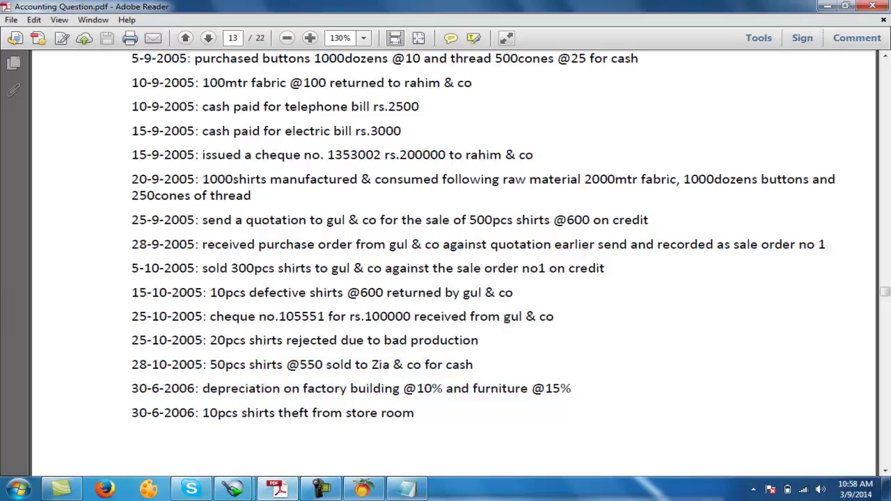
{"action": "left_click_drag", "start_coordinate": [416, 389], "coordinate": [433, 389]}
{"action": "left_click_drag", "start_coordinate": [202, 389], "coordinate": [433, 388]}
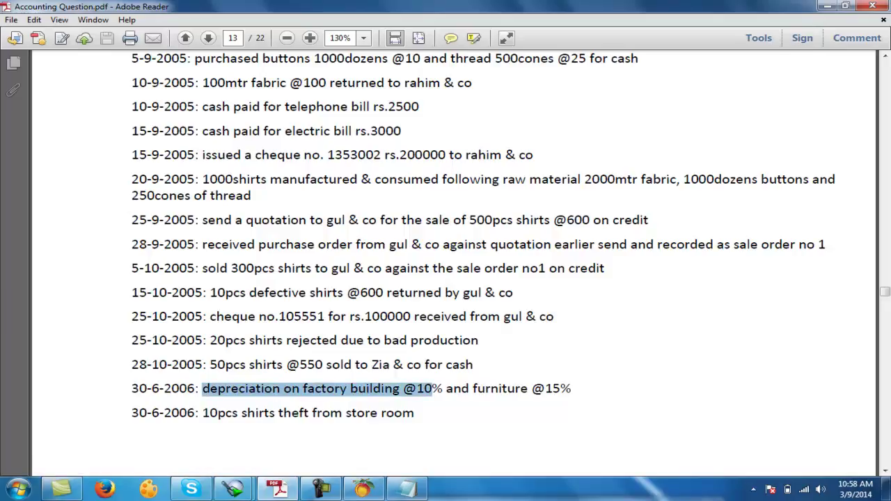
{"action": "left_click_drag", "start_coordinate": [532, 389], "coordinate": [561, 388]}
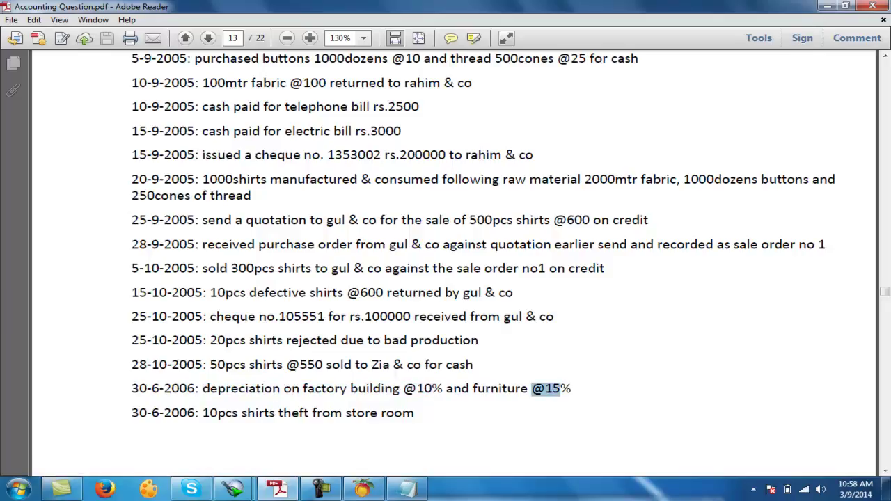
- Switch to Peachtree and save a new Expenses account with the ID and description "dep exp on bul"
{"action": "left_click", "coordinate": [362, 489]}
{"action": "left_click", "coordinate": [67, 19]}
{"action": "left_click", "coordinate": [84, 83]}
{"action": "type", "text": "dep exp on"}
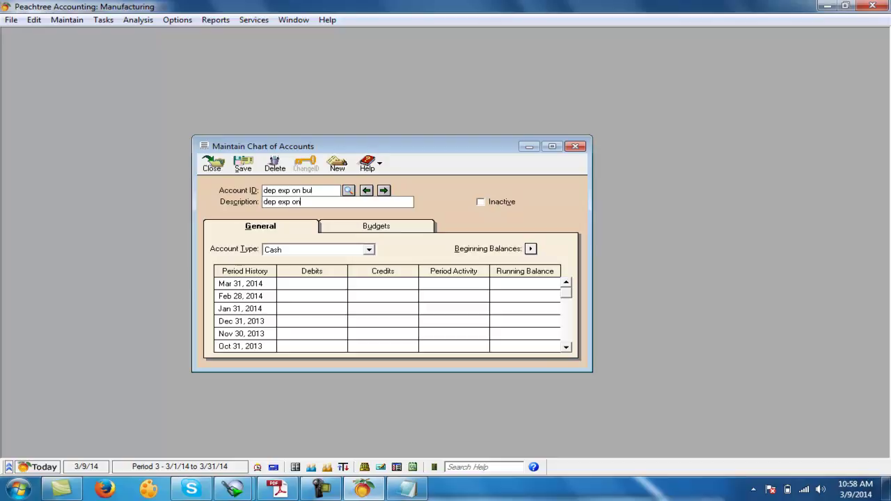
{"action": "key", "text": "Tab"}
{"action": "key", "text": "e"}
{"action": "key", "text": "e"}
{"action": "key", "text": "e"}
{"action": "key", "text": "e"}
{"action": "key", "text": "alt+s"}
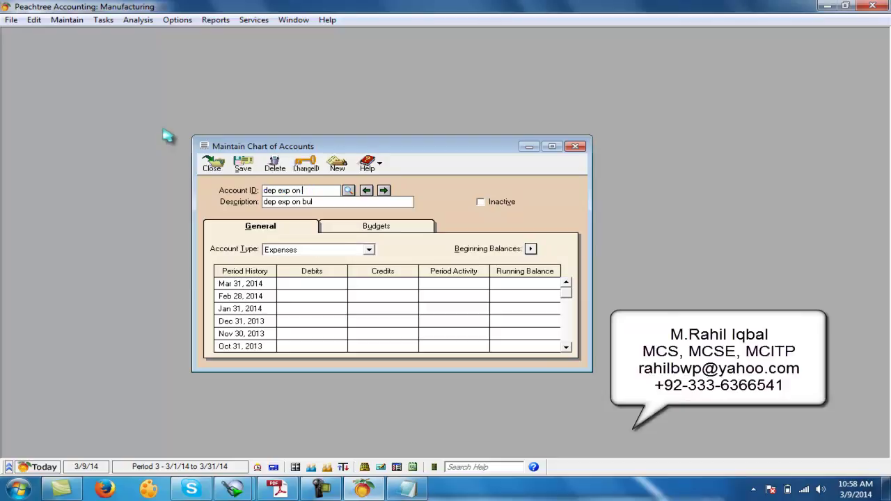
- Save another Expenses account with the ID and description "dep exp on fur" and close the chart of accounts
{"action": "type", "text": "fur"}
{"action": "key", "text": "Tab"}
{"action": "key", "text": "End"}
{"action": "key", "text": "BackSpace"}
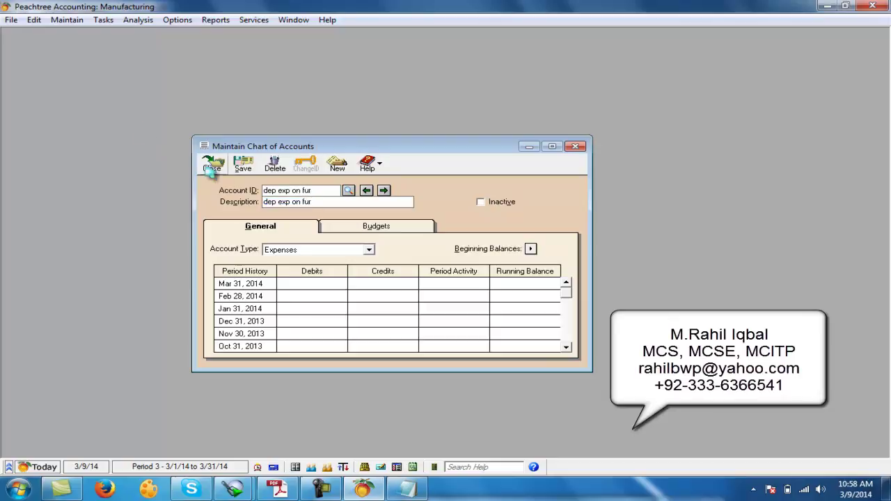
{"action": "left_click", "coordinate": [242, 166]}
{"action": "left_click", "coordinate": [211, 164]}
- Start a general journal entry with "dep exp on bul" as the first line's account
{"action": "left_click", "coordinate": [103, 19]}
{"action": "left_click", "coordinate": [146, 307]}
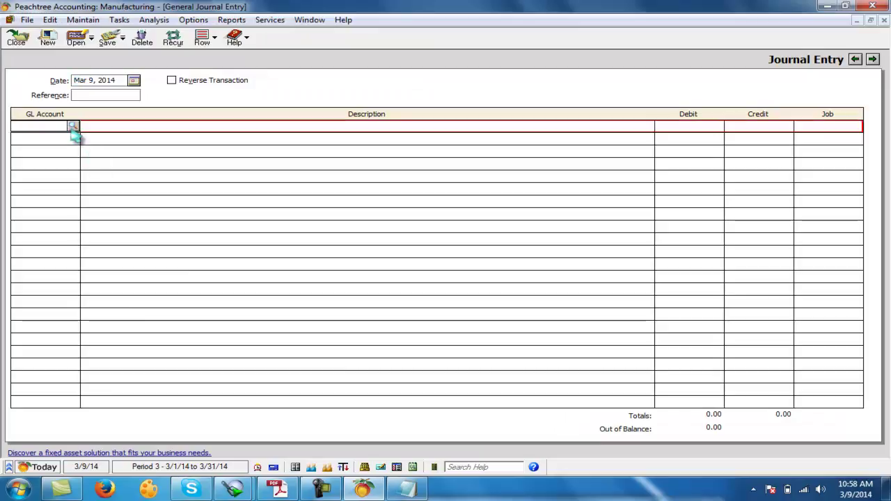
{"action": "type", "text": "dep exp on bul"}
{"action": "key", "text": "Tab"}
{"action": "key", "text": "Tab"}
{"action": "key", "text": "Tab"}
{"action": "key", "text": "shift+Tab"}
- Check the factory building's depreciation rate in the question PDF, return to Peachtree and debit 100,000.00 on the "dep exp on bul" line
{"action": "left_click", "coordinate": [278, 489]}
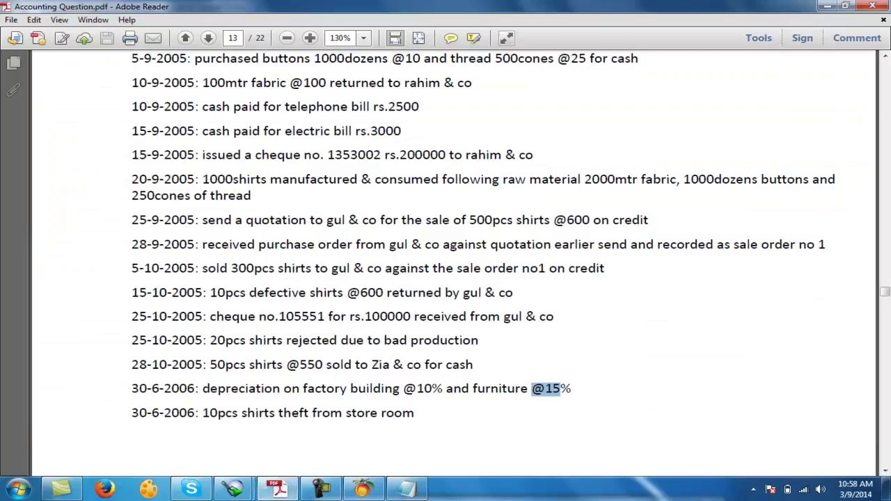
{"action": "left_click_drag", "start_coordinate": [403, 388], "coordinate": [432, 389]}
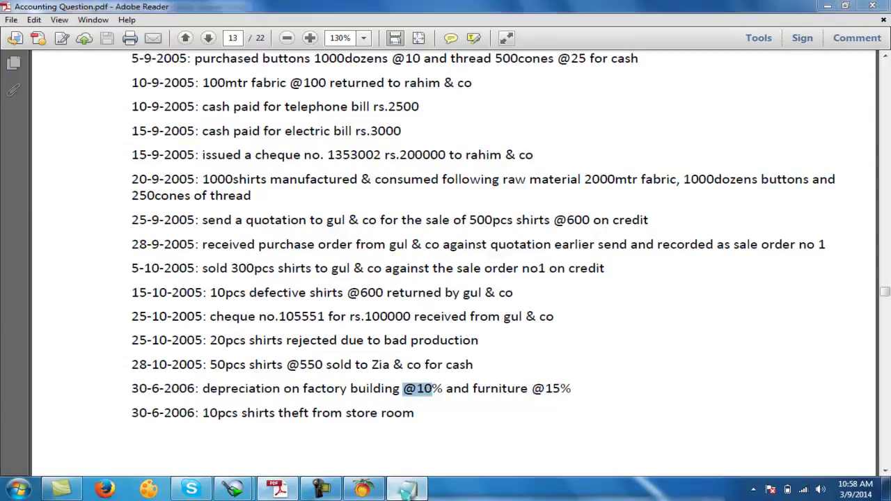
{"action": "left_click", "coordinate": [407, 489]}
{"action": "left_click", "coordinate": [529, 304]}
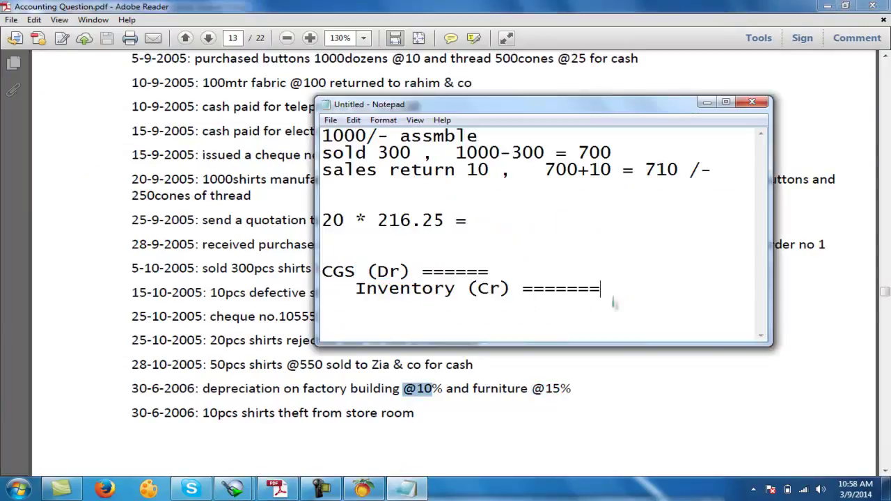
{"action": "left_click", "coordinate": [363, 490]}
{"action": "left_click", "coordinate": [679, 126]}
{"action": "type", "text": "100,000"}
{"action": "key", "text": "Tab"}
{"action": "key", "text": "Tab"}
{"action": "key", "text": "Tab"}
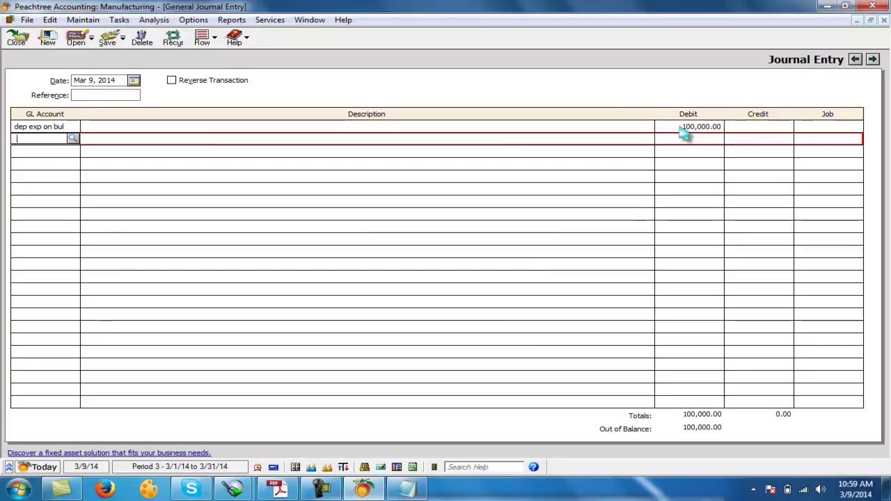
- Enter "dep exp on fur" as the second line's account and describe the building depreciation line as "10 % of 1000000"
{"action": "type", "text": "dep exp on fur"}
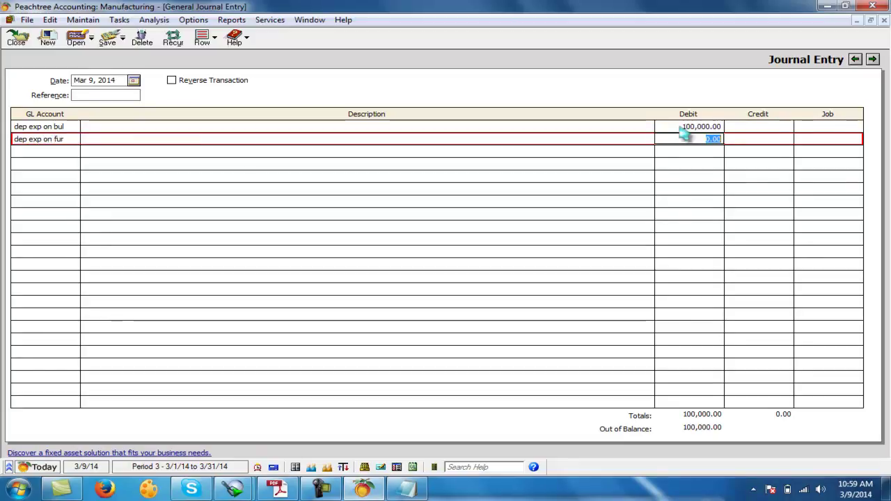
{"action": "left_click", "coordinate": [548, 130]}
{"action": "type", "text": "10 % of"}
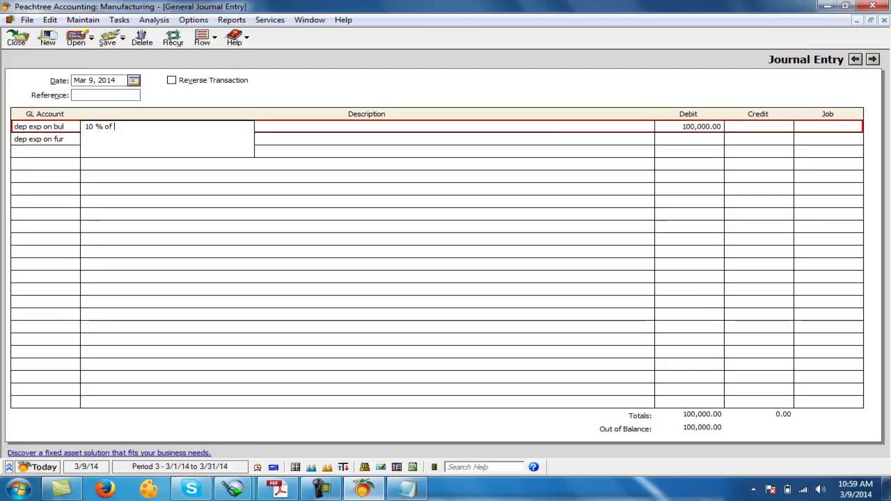
{"action": "type", "text": " 1000000"}
- Describe the "dep exp on fur" line as "15 % of 50000" and debit it 7,500.00
{"action": "key", "text": "Tab"}
{"action": "key", "text": "Tab"}
{"action": "key", "text": "Tab"}
{"action": "key", "text": "Tab"}
{"action": "key", "text": "Tab"}
{"action": "type", "text": "15 % of "}
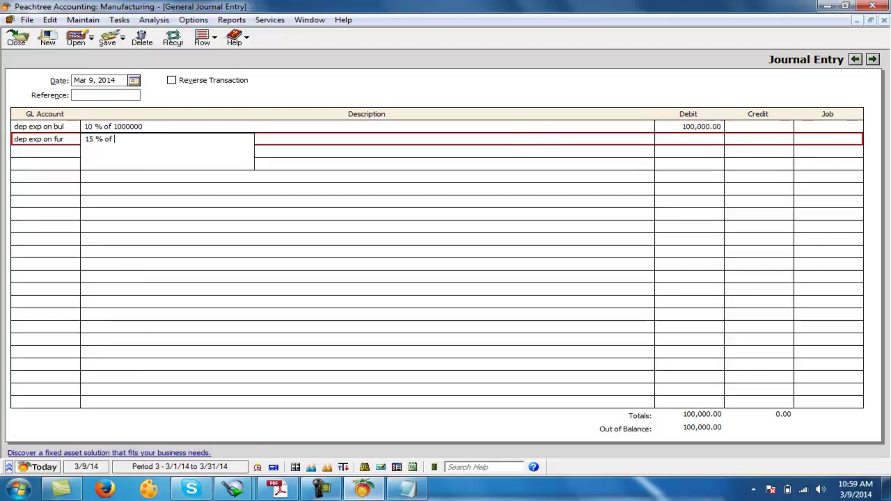
{"action": "type", "text": "50000"}
{"action": "key", "text": "Tab"}
{"action": "type", "text": "7500"}
{"action": "key", "text": "Tab"}
- Add a journal line for the building account with a blank description and a credit of 100,000.00
{"action": "type", "text": "bu"}
{"action": "key", "text": "Tab"}
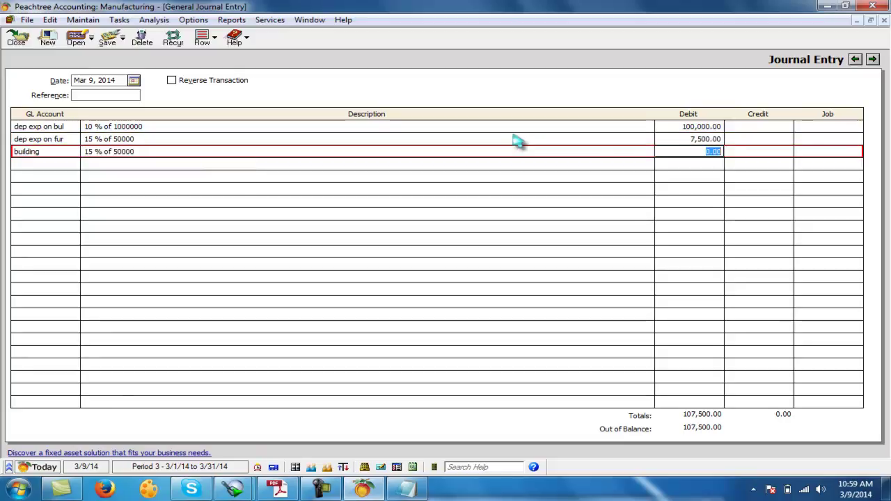
{"action": "key", "text": "shift+Tab"}
{"action": "key", "text": "Delete"}
{"action": "key", "text": "Tab"}
{"action": "key", "text": "Tab"}
{"action": "type", "text": "100,000"}
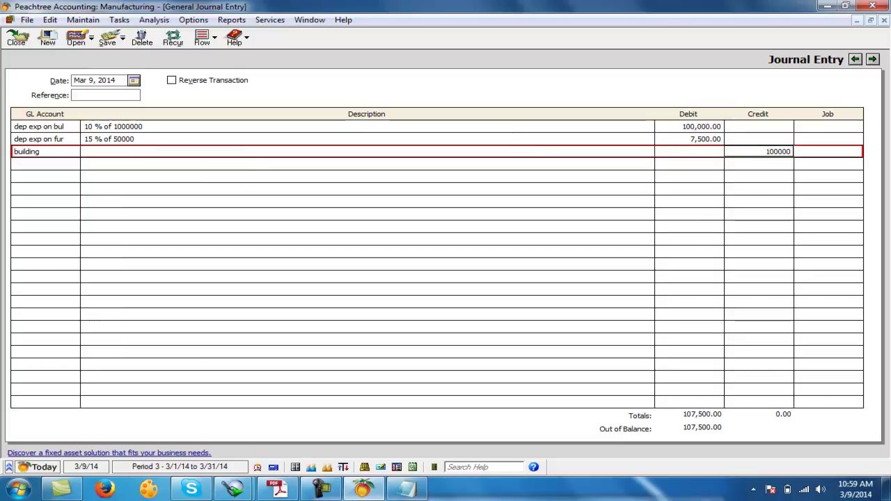
{"action": "key", "text": "Tab"}
- Add a journal line crediting the fur account 7,500.00, save the entry and close the journal
{"action": "type", "text": "fur"}
{"action": "key", "text": "Tab"}
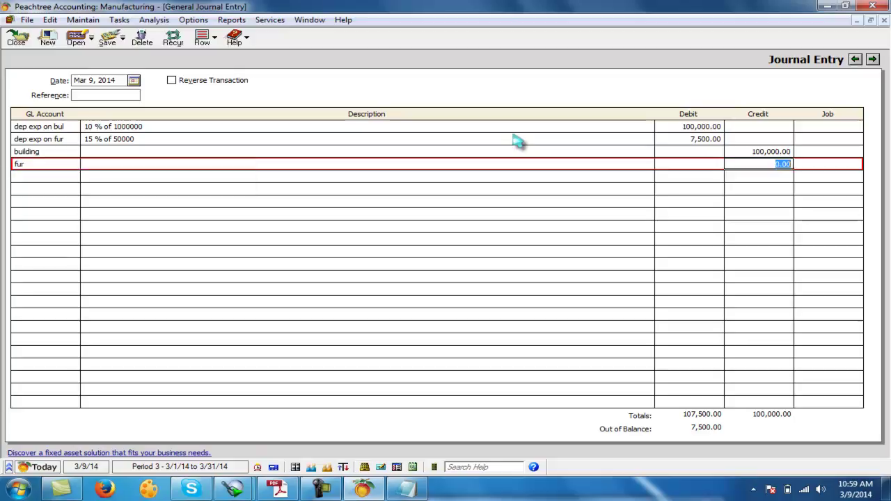
{"action": "type", "text": "75"}
{"action": "key", "text": "Tab"}
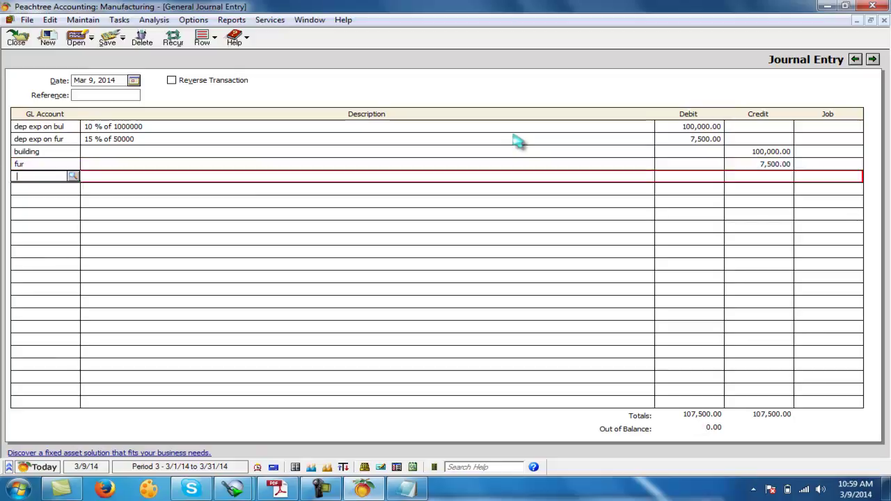
{"action": "left_click", "coordinate": [110, 43]}
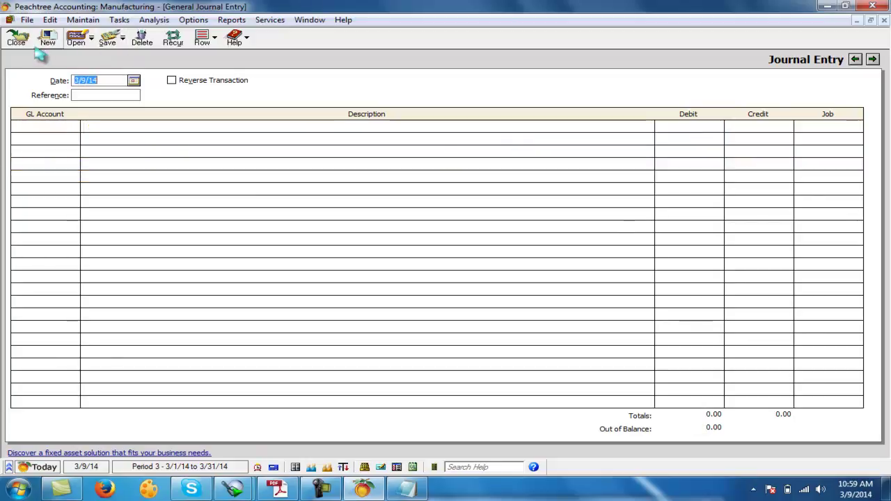
{"action": "left_click", "coordinate": [16, 39]}
- Switch to the question PDF and review the last transaction, the theft of shirts from the store room
{"action": "left_click", "coordinate": [278, 490]}
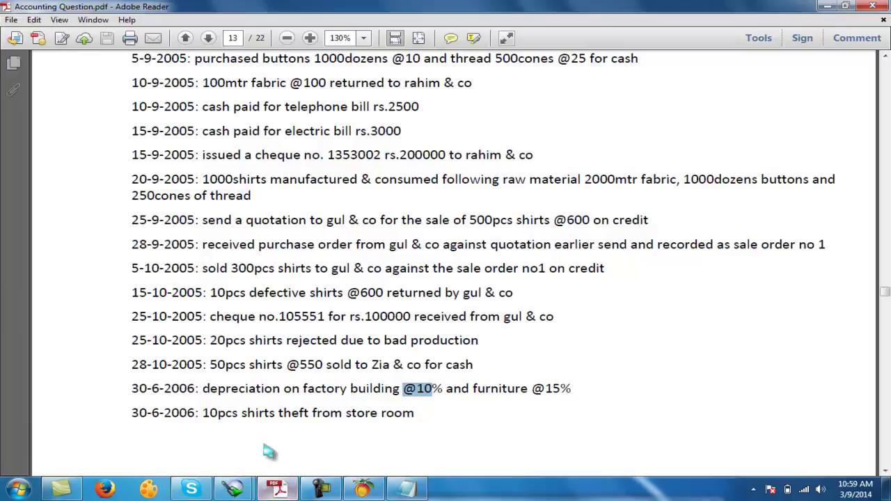
{"action": "left_click_drag", "start_coordinate": [203, 413], "coordinate": [414, 414]}
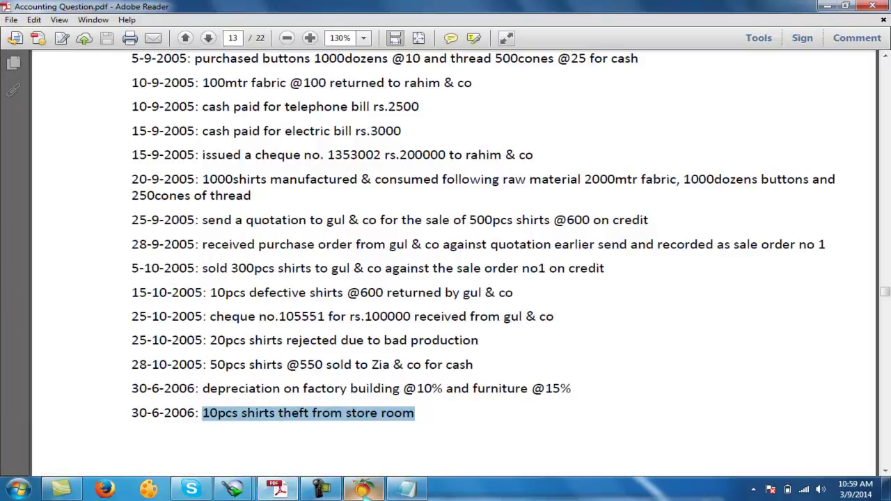
{"action": "mouse_move", "coordinate": [361, 489]}
{"action": "scroll", "coordinate": [299, 409], "scroll_direction": "down", "scroll_amount": 2}
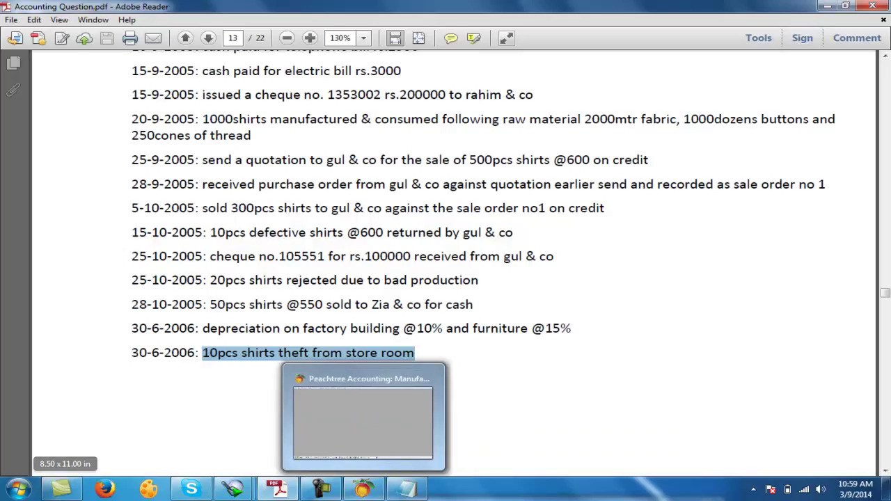
{"action": "left_click", "coordinate": [240, 414]}
{"action": "left_click_drag", "start_coordinate": [202, 353], "coordinate": [415, 352]}
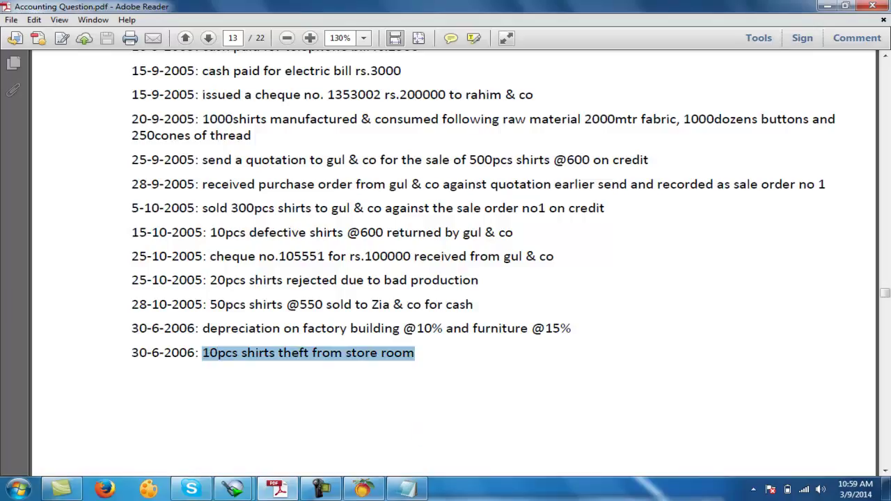
{"action": "left_click", "coordinate": [210, 353]}
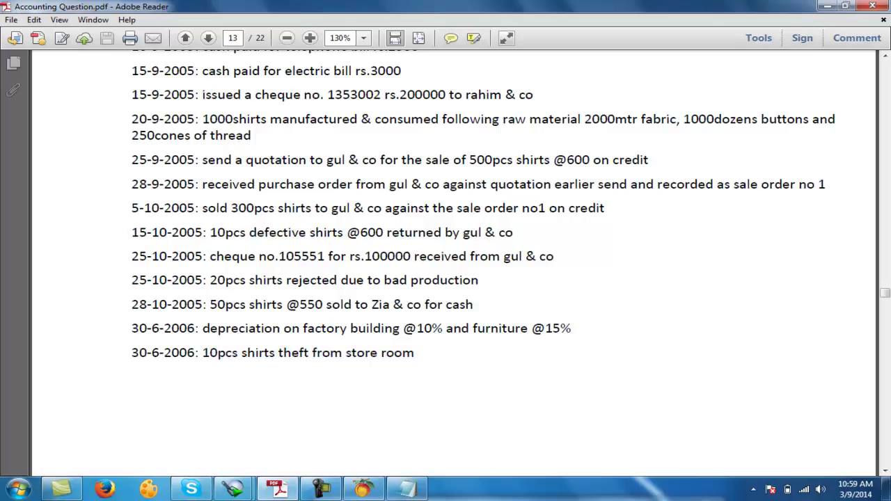
{"action": "left_click_drag", "start_coordinate": [201, 352], "coordinate": [227, 352]}
{"action": "left_click", "coordinate": [220, 353]}
{"action": "left_click_drag", "start_coordinate": [209, 353], "coordinate": [342, 353]}
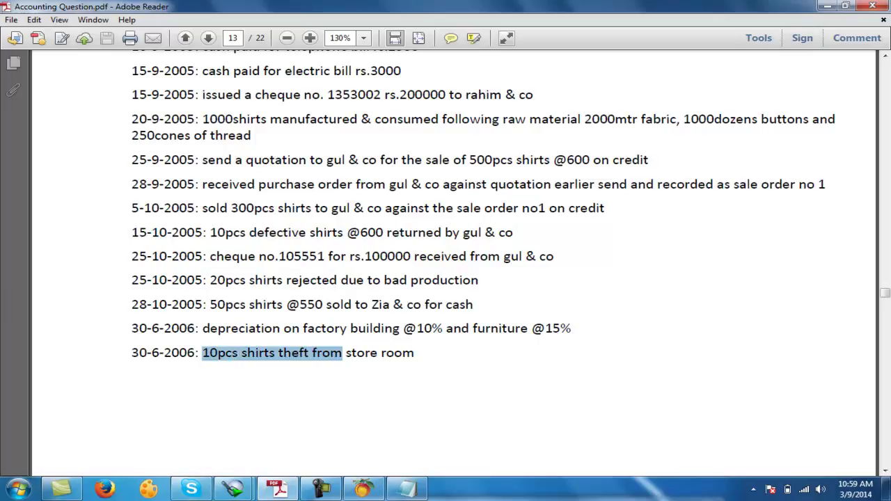
{"action": "left_click", "coordinate": [342, 353]}
- Switch to Peachtree and start an inventory adjustment for the shirts item
{"action": "left_click", "coordinate": [363, 489]}
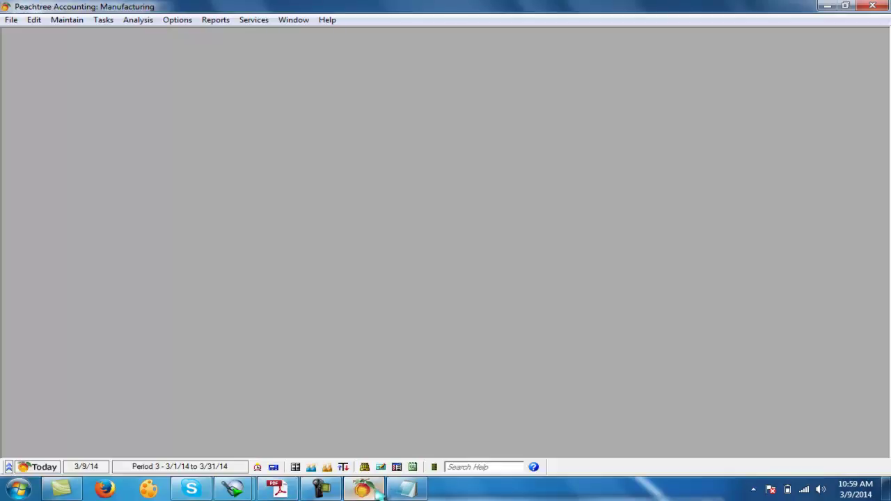
{"action": "left_click", "coordinate": [102, 21]}
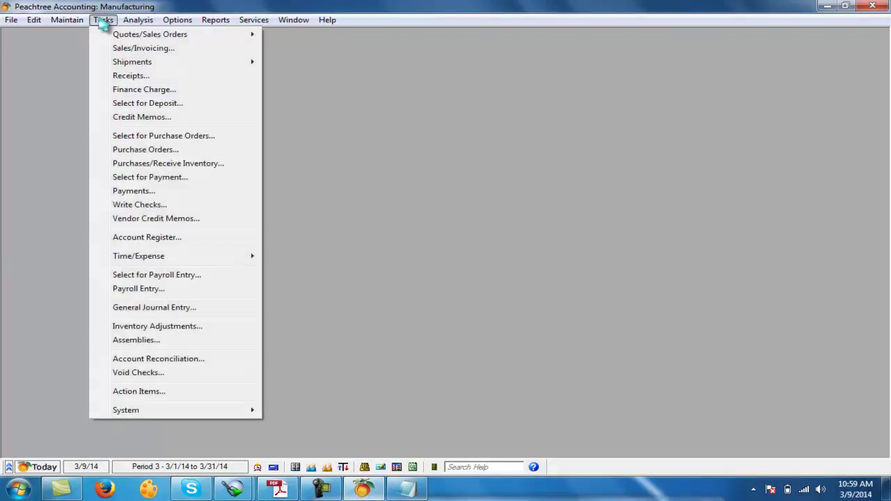
{"action": "left_click", "coordinate": [148, 328]}
{"action": "left_click", "coordinate": [258, 103]}
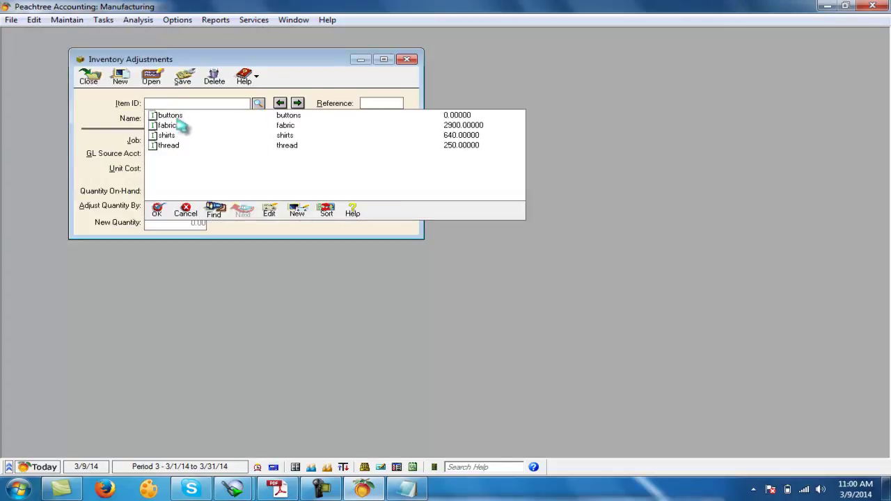
{"action": "double_click", "coordinate": [168, 136]}
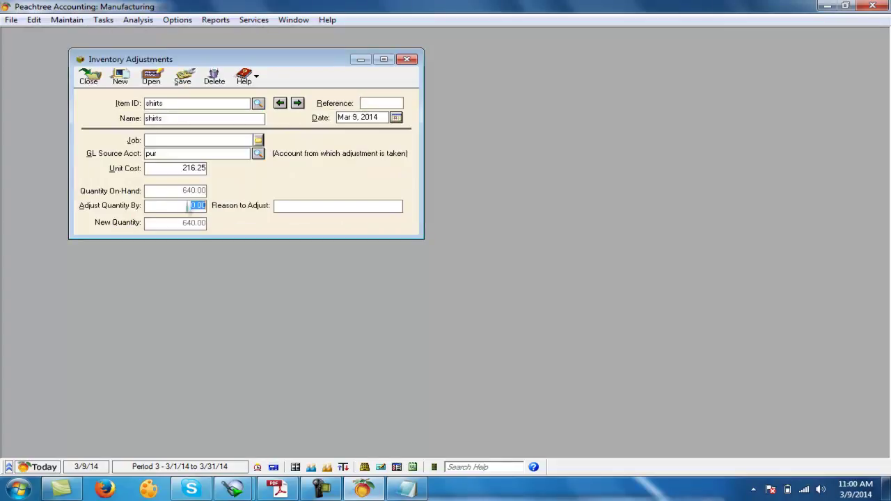
- Adjust the shirts quantity by -10.00 with the reason "theft from store room", save the adjustment and close it
{"action": "key", "text": "Tab"}
{"action": "type", "text": "theft"}
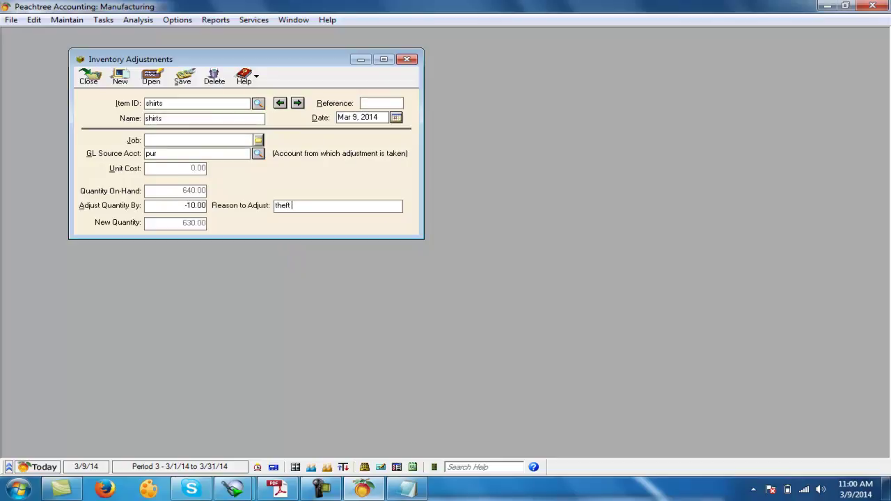
{"action": "type", "text": " from store room"}
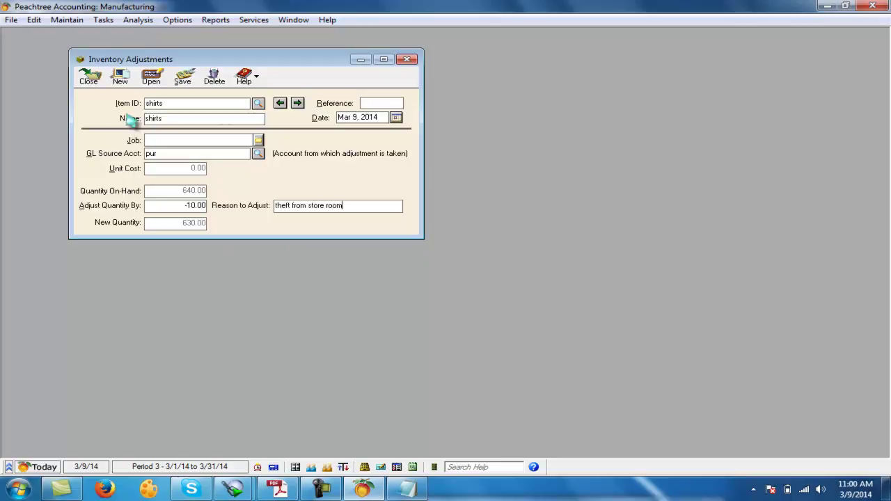
{"action": "left_click", "coordinate": [182, 76]}
{"action": "left_click", "coordinate": [88, 76]}
- Display the standard income statement for the current period
{"action": "left_click", "coordinate": [213, 21]}
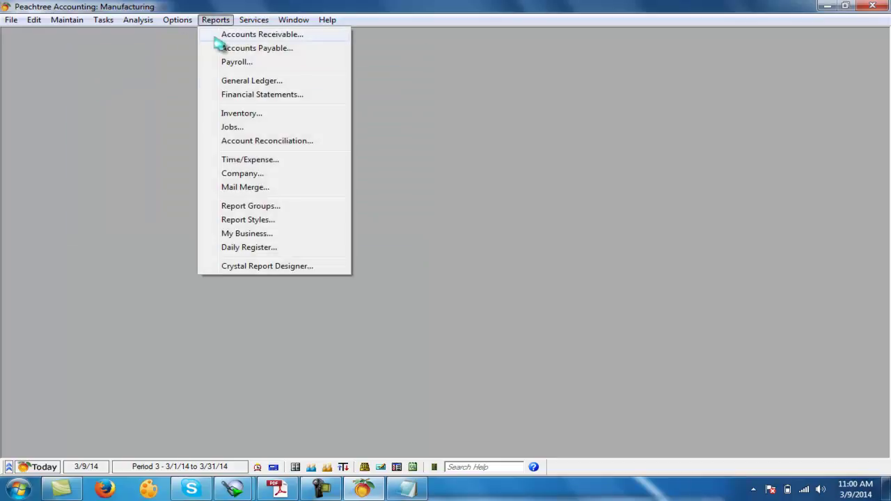
{"action": "left_click", "coordinate": [244, 101]}
{"action": "double_click", "coordinate": [376, 203]}
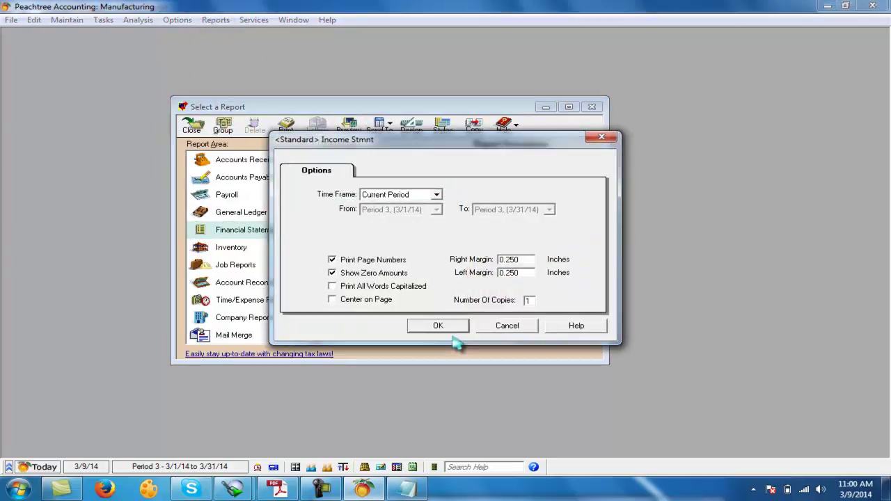
{"action": "left_click", "coordinate": [442, 325]}
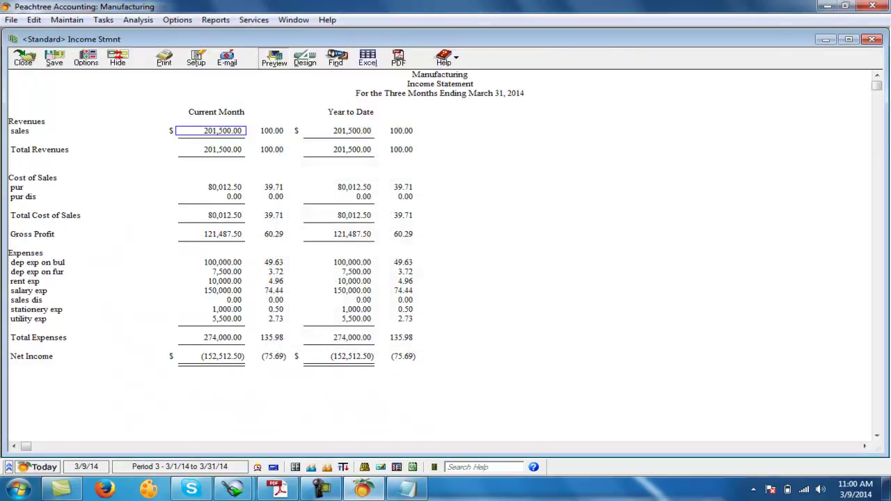
- Inspect the general ledger detail behind the pur amount, close the reports and redisplay the standard income statement
{"action": "double_click", "coordinate": [224, 186]}
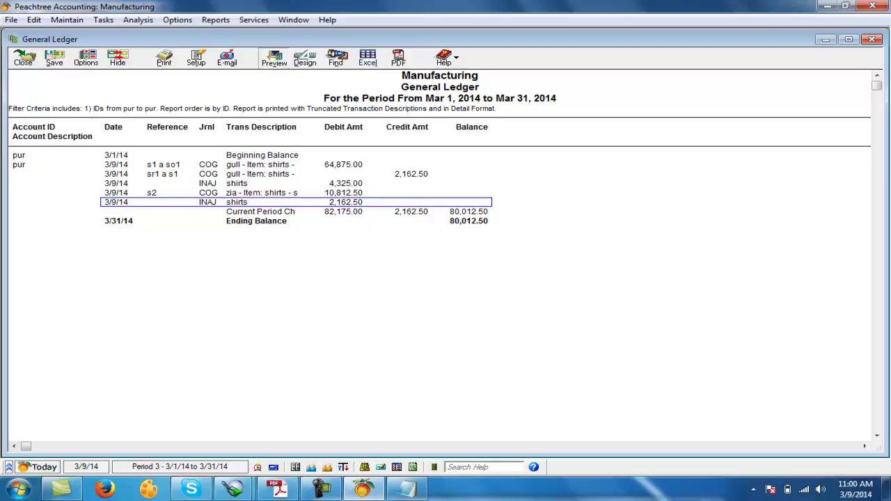
{"action": "left_click", "coordinate": [25, 57]}
{"action": "left_click", "coordinate": [25, 57]}
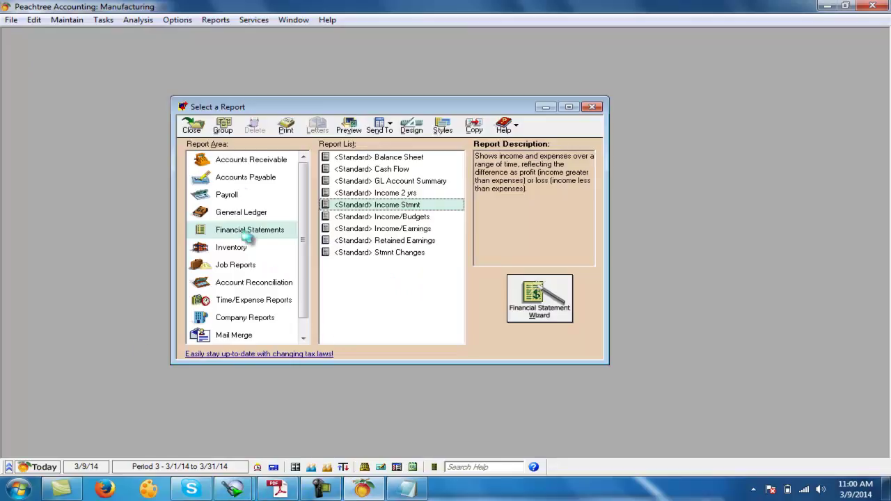
{"action": "double_click", "coordinate": [373, 205]}
{"action": "left_click", "coordinate": [433, 327]}
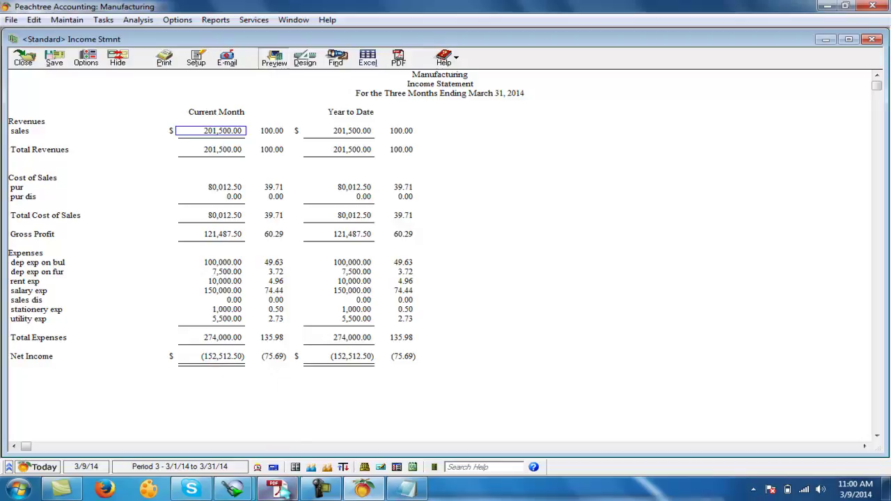
- Review the balance sheet on page 15 of the question PDF, return to Peachtree and close the income statement
{"action": "left_click", "coordinate": [277, 489]}
{"action": "scroll", "coordinate": [373, 421], "scroll_direction": "down", "scroll_amount": 3}
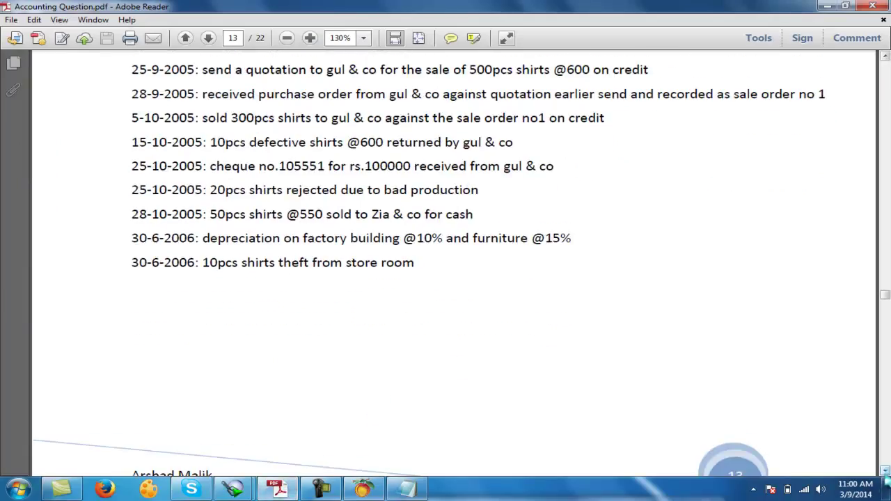
{"action": "scroll", "coordinate": [291, 254], "scroll_direction": "down", "scroll_amount": 10}
{"action": "scroll", "coordinate": [885, 479], "scroll_direction": "down", "scroll_amount": 8}
{"action": "scroll", "coordinate": [886, 479], "scroll_direction": "down", "scroll_amount": 15}
{"action": "scroll", "coordinate": [885, 478], "scroll_direction": "down", "scroll_amount": 12}
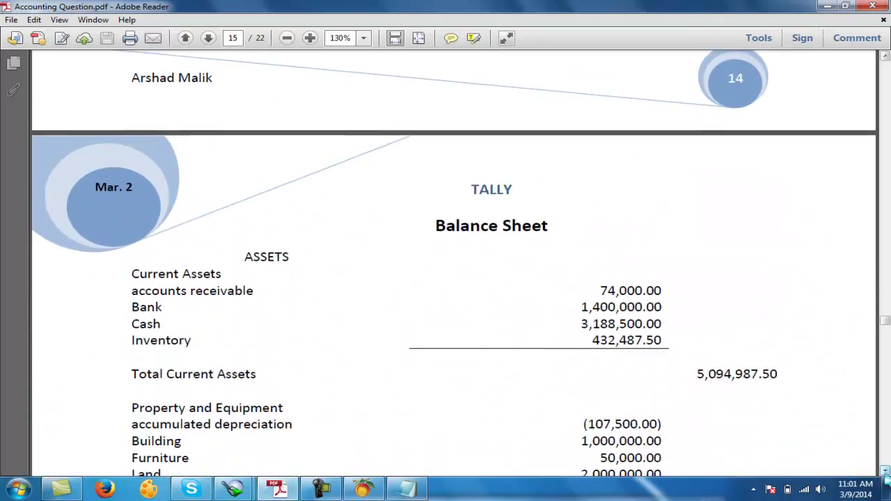
{"action": "scroll", "coordinate": [886, 479], "scroll_direction": "down", "scroll_amount": 12}
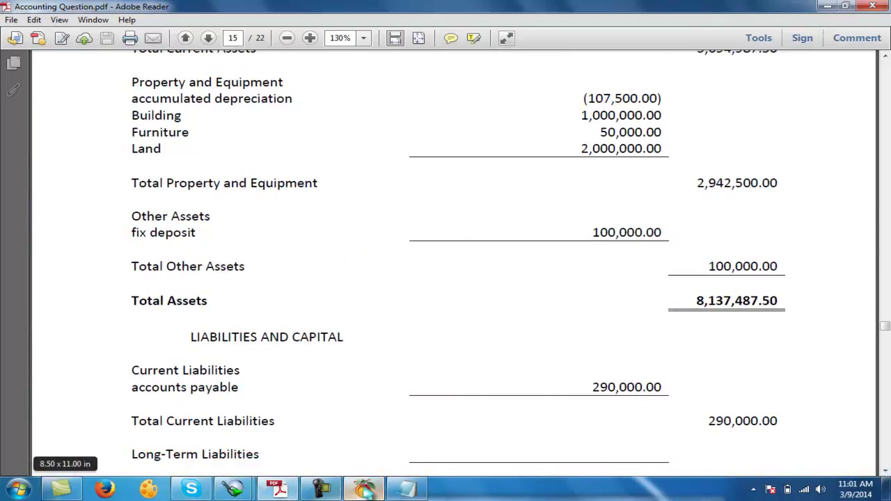
{"action": "left_click", "coordinate": [362, 488]}
{"action": "left_click", "coordinate": [23, 59]}
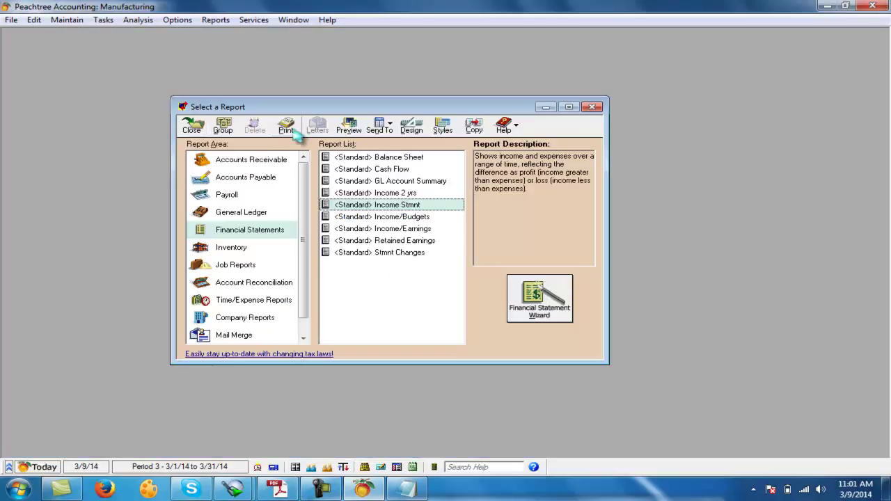
- Display the standard balance sheet for the current period, then close it and the report selection window
{"action": "double_click", "coordinate": [381, 155]}
{"action": "left_click", "coordinate": [437, 322]}
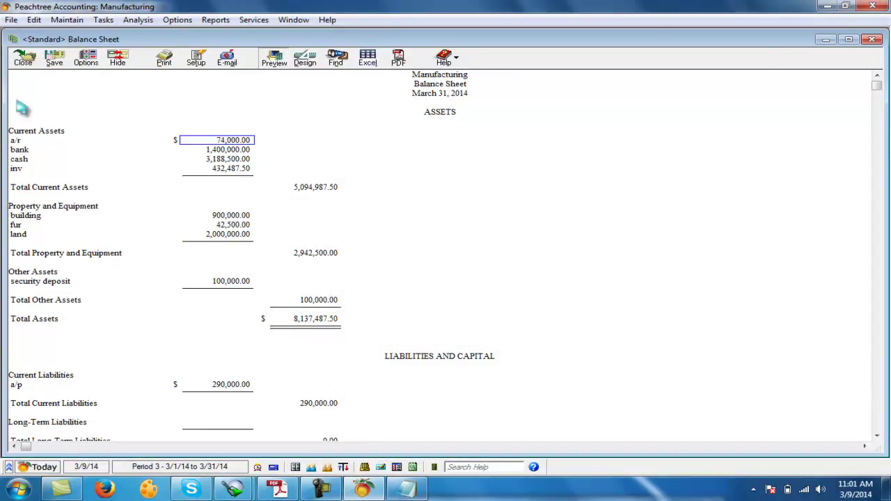
{"action": "left_click", "coordinate": [23, 59]}
{"action": "left_click", "coordinate": [193, 128]}
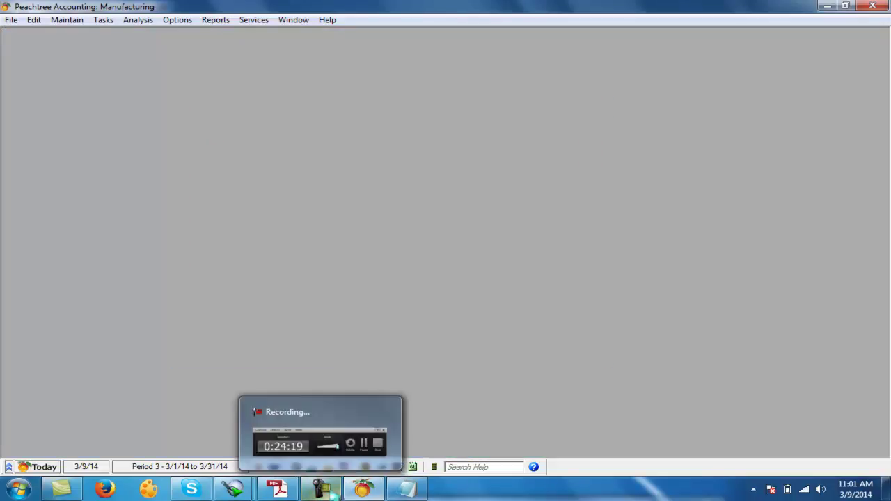
- Close the accounting question PDF, discard the untitled Notepad notes without saving and switch back to Peachtree
{"action": "left_click", "coordinate": [361, 489]}
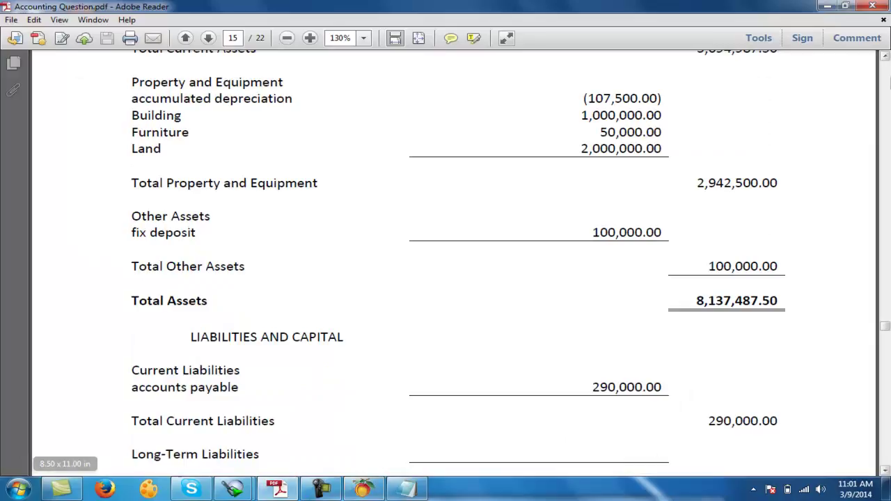
{"action": "left_click", "coordinate": [872, 6]}
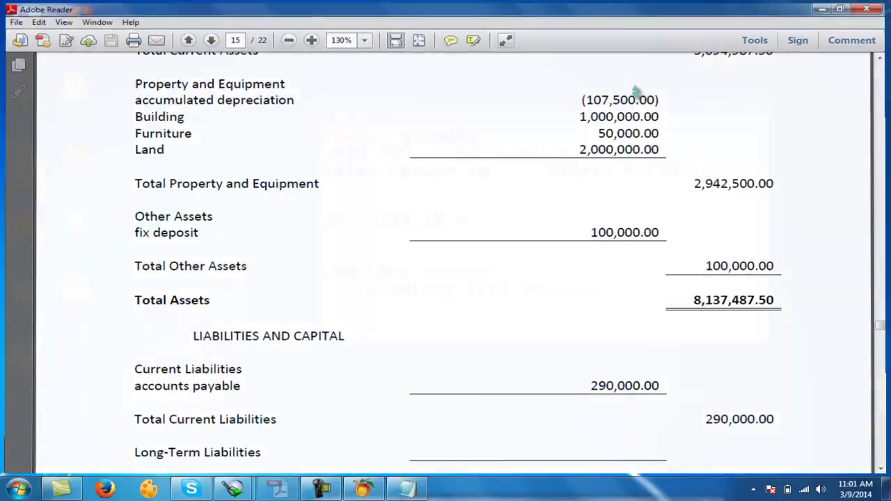
{"action": "left_click", "coordinate": [752, 101]}
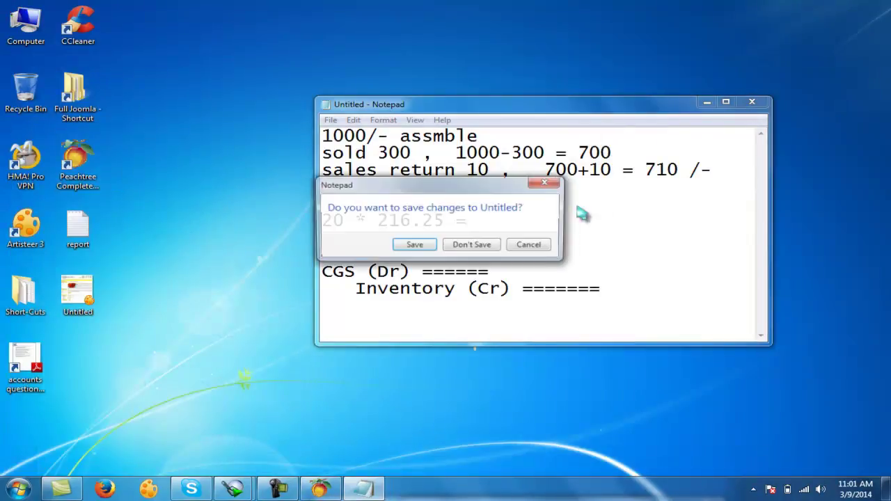
{"action": "left_click", "coordinate": [477, 252]}
{"action": "left_click", "coordinate": [320, 490]}
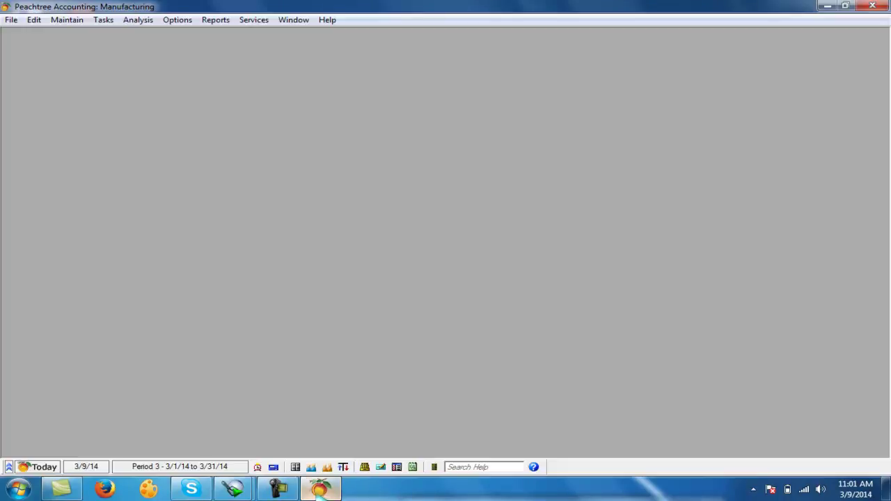
- Look through the item classes, down to Assembly, on a blank inventory item record and close it without saving
{"action": "left_click", "coordinate": [103, 22]}
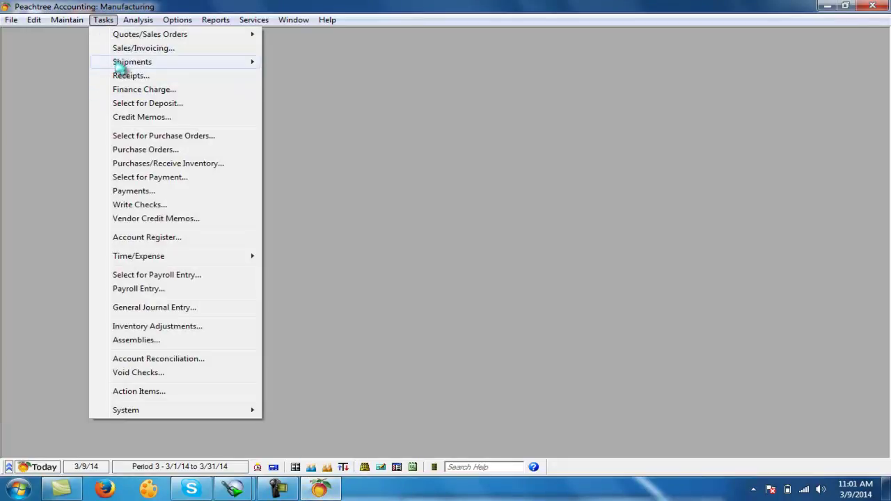
{"action": "mouse_move", "coordinate": [120, 64]}
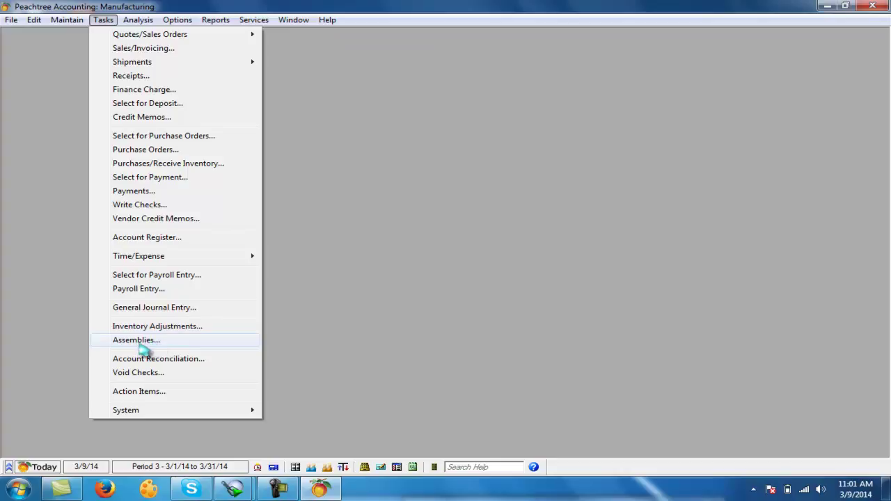
{"action": "mouse_move", "coordinate": [67, 20]}
{"action": "left_click", "coordinate": [90, 96]}
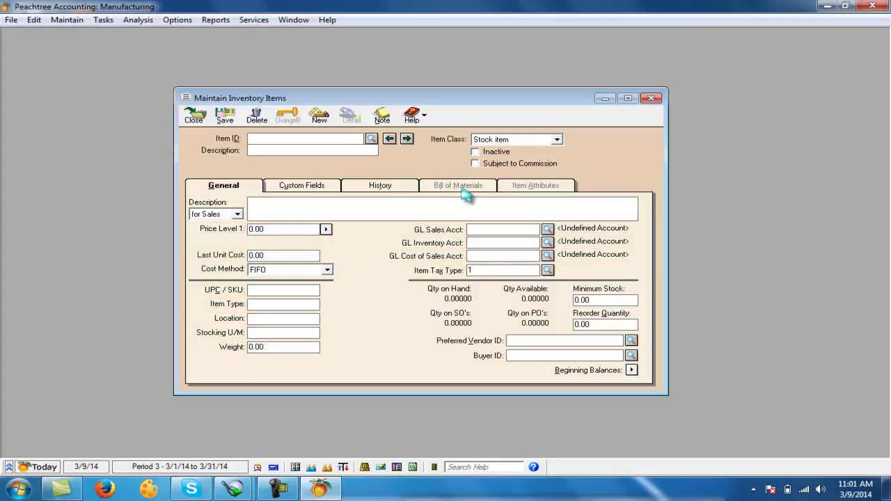
{"action": "left_click", "coordinate": [556, 140]}
{"action": "left_click", "coordinate": [558, 191]}
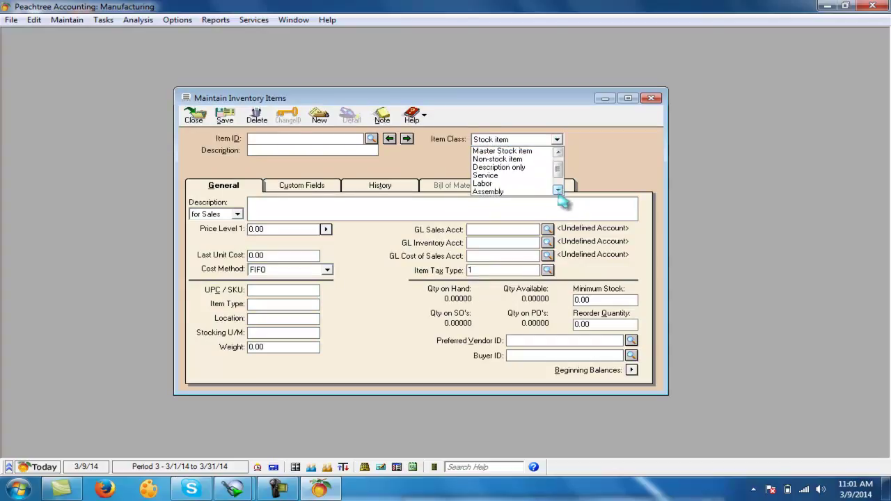
{"action": "left_click", "coordinate": [193, 115]}
{"action": "left_click", "coordinate": [194, 116]}
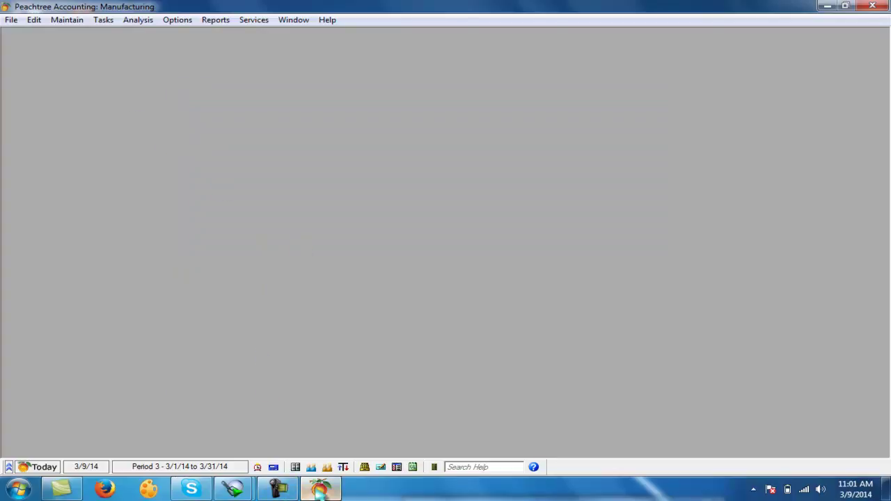
{"action": "mouse_move", "coordinate": [318, 491]}
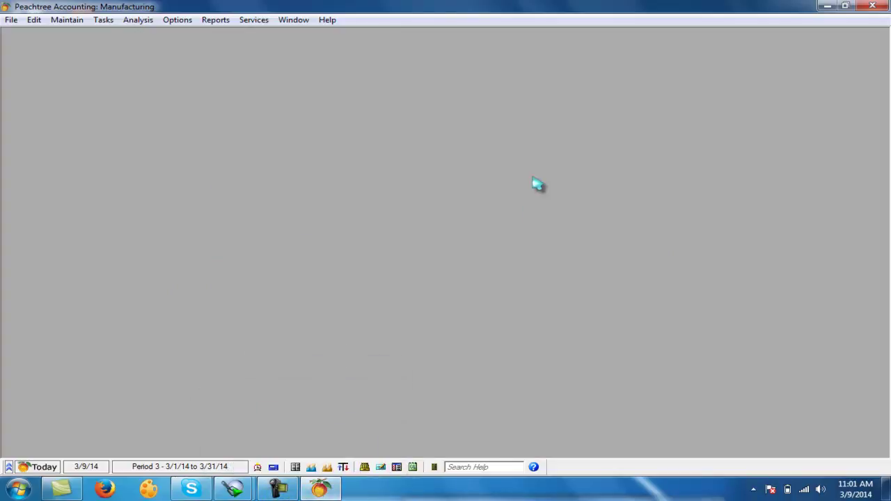
{"action": "left_click", "coordinate": [78, 24]}
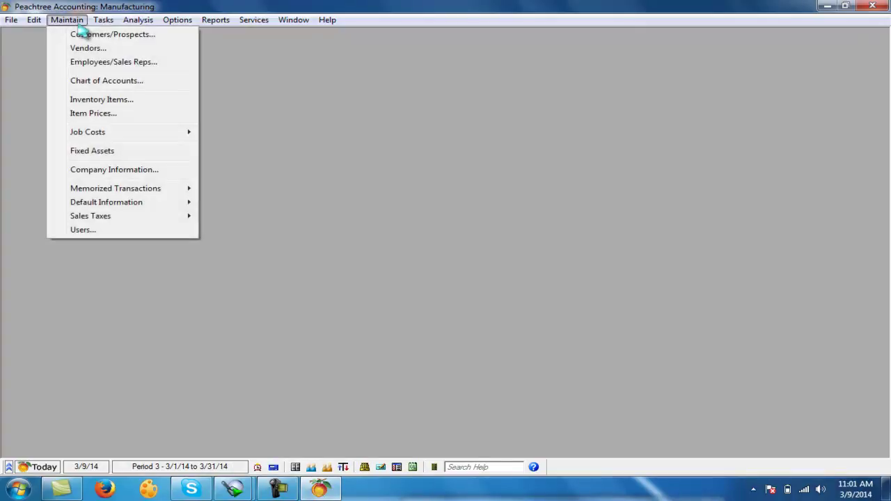
{"action": "left_click", "coordinate": [289, 111]}
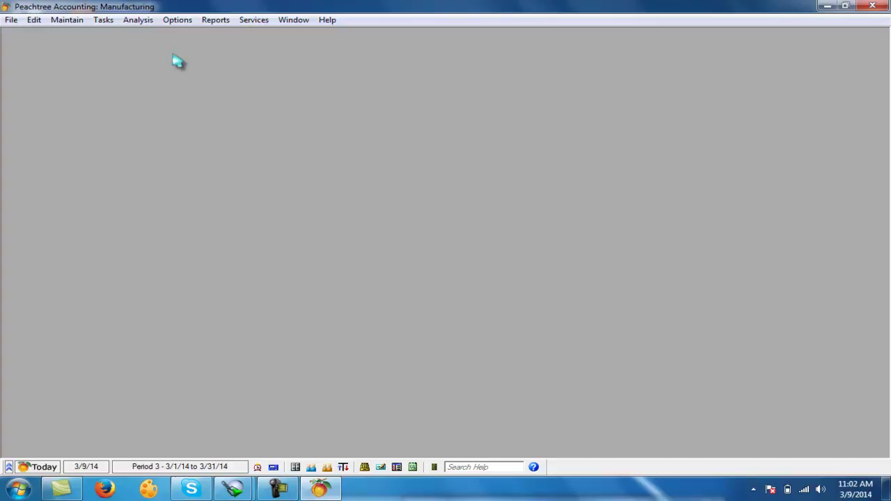
{"action": "left_click", "coordinate": [70, 22]}
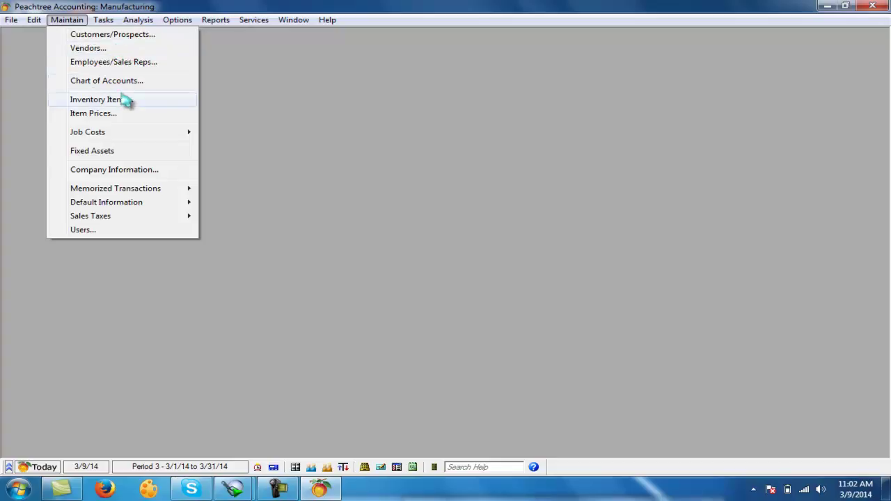
{"action": "mouse_move", "coordinate": [132, 202]}
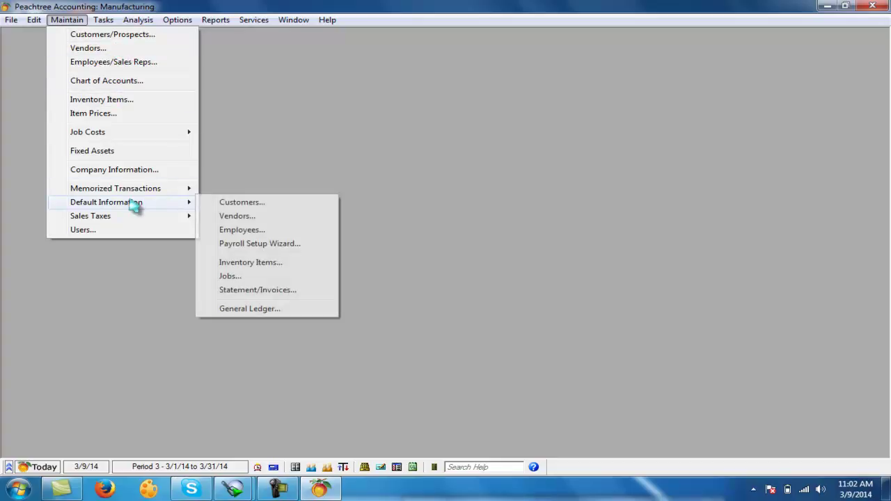
{"action": "mouse_move", "coordinate": [100, 15]}
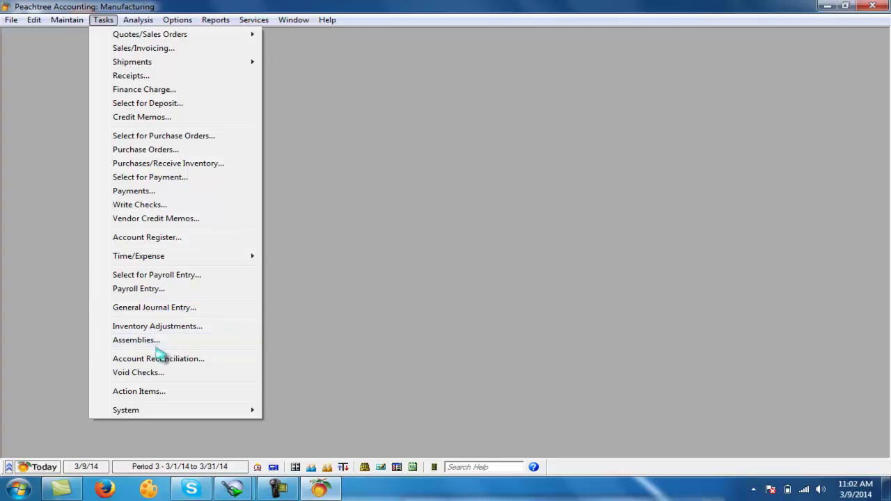
{"action": "left_click", "coordinate": [364, 306]}
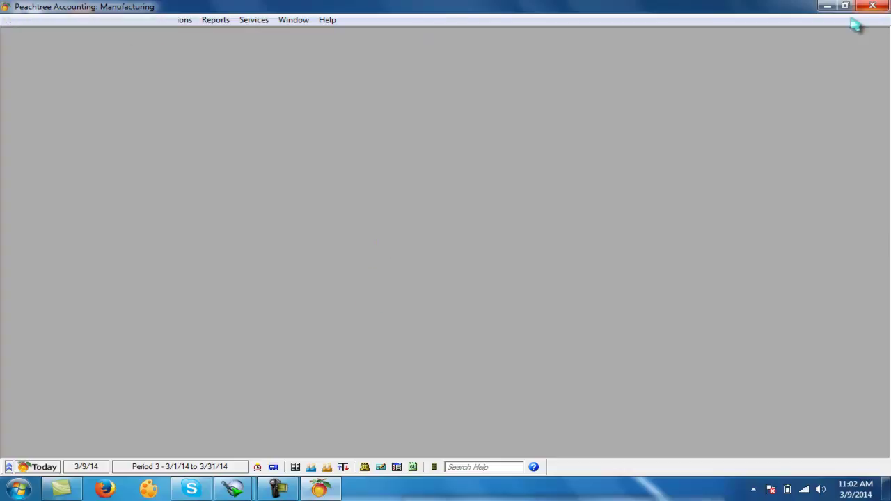
- Exit Peachtree Accounting and return to the Windows desktop
{"action": "left_click", "coordinate": [876, 7]}
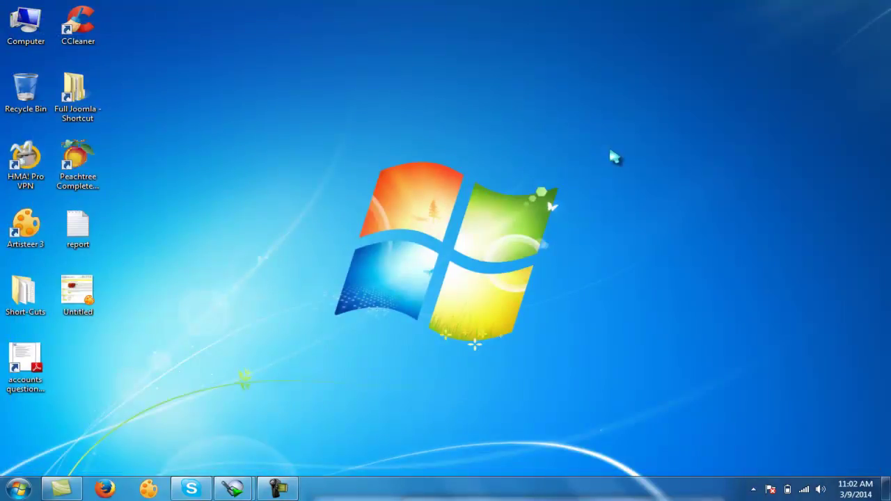
{"action": "right_click", "coordinate": [322, 178]}
{"action": "left_click", "coordinate": [345, 218]}
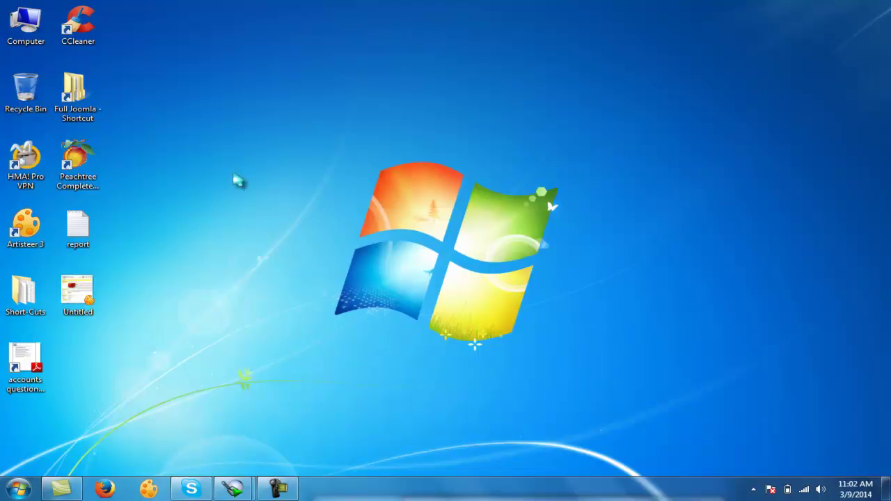